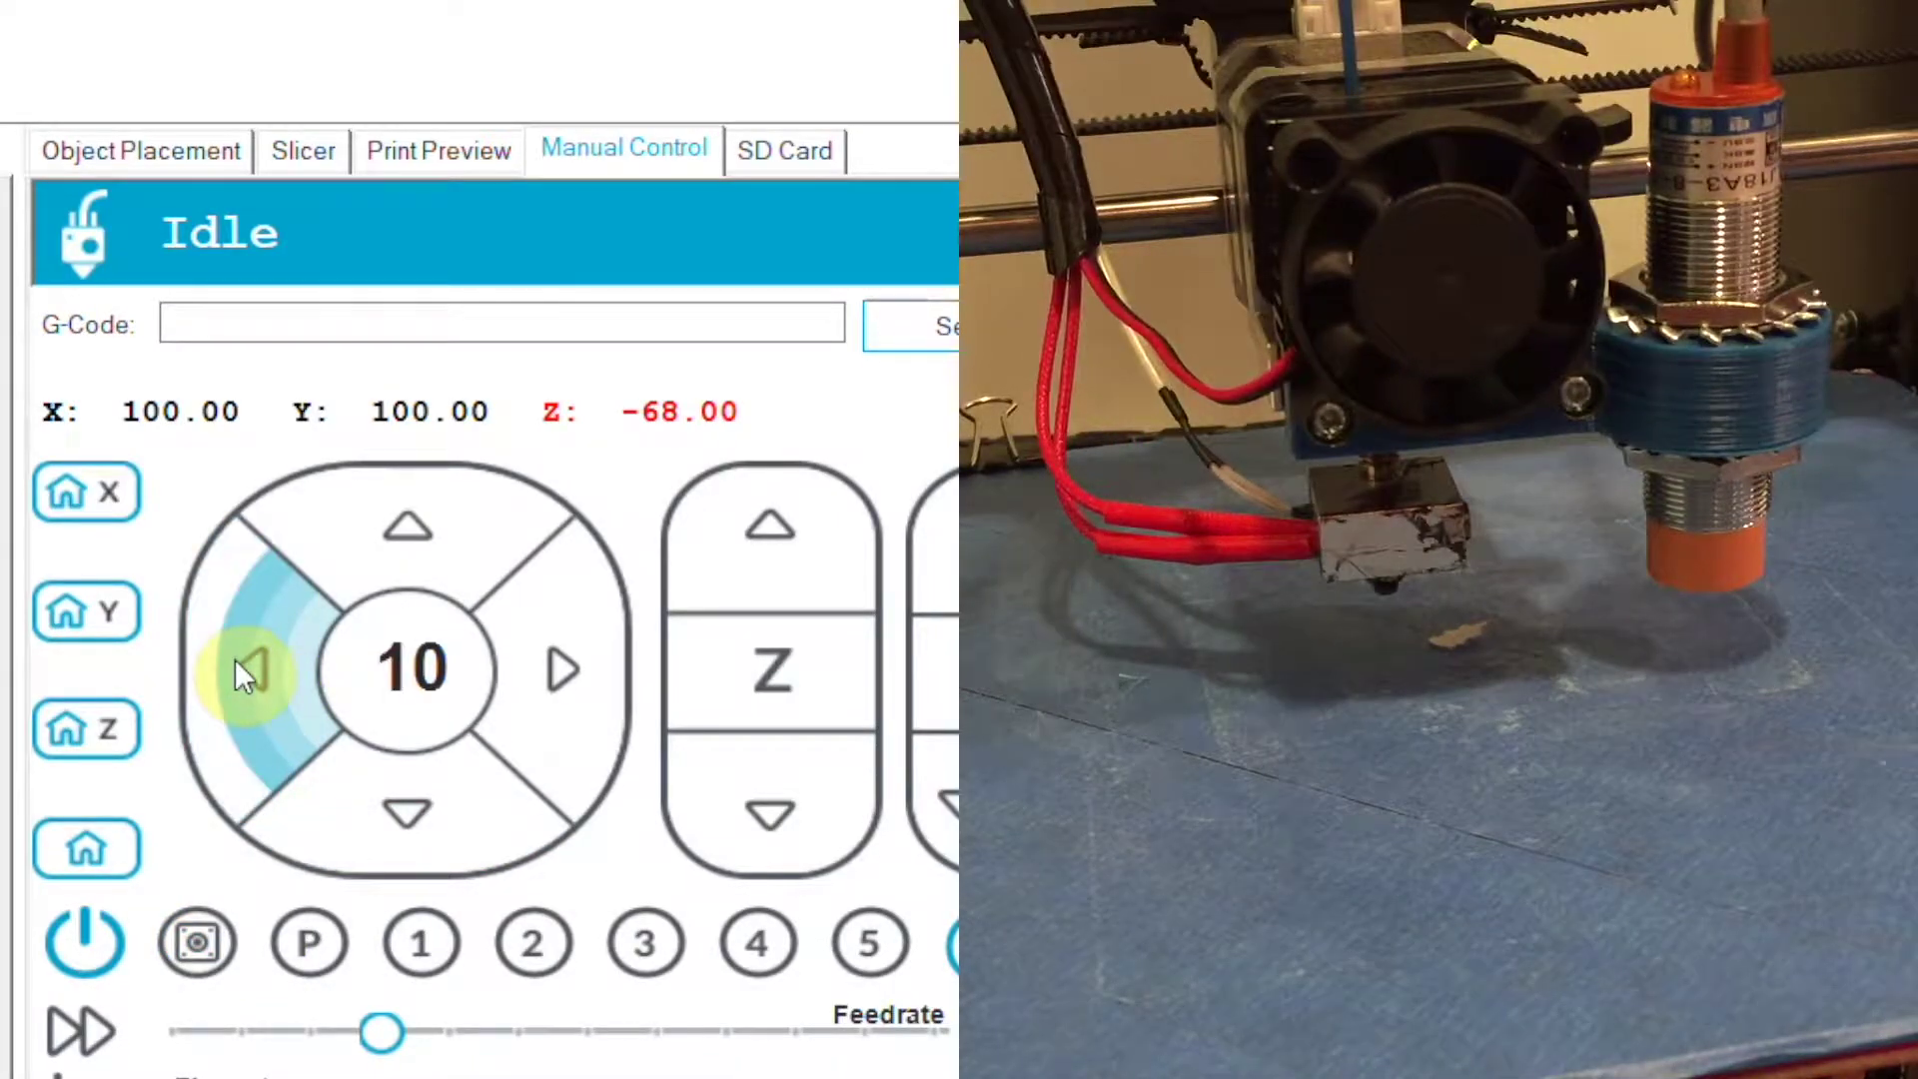
- Jog the print head along X in four 10 mm and five 1 mm steps to X 145
left_click(236, 662)
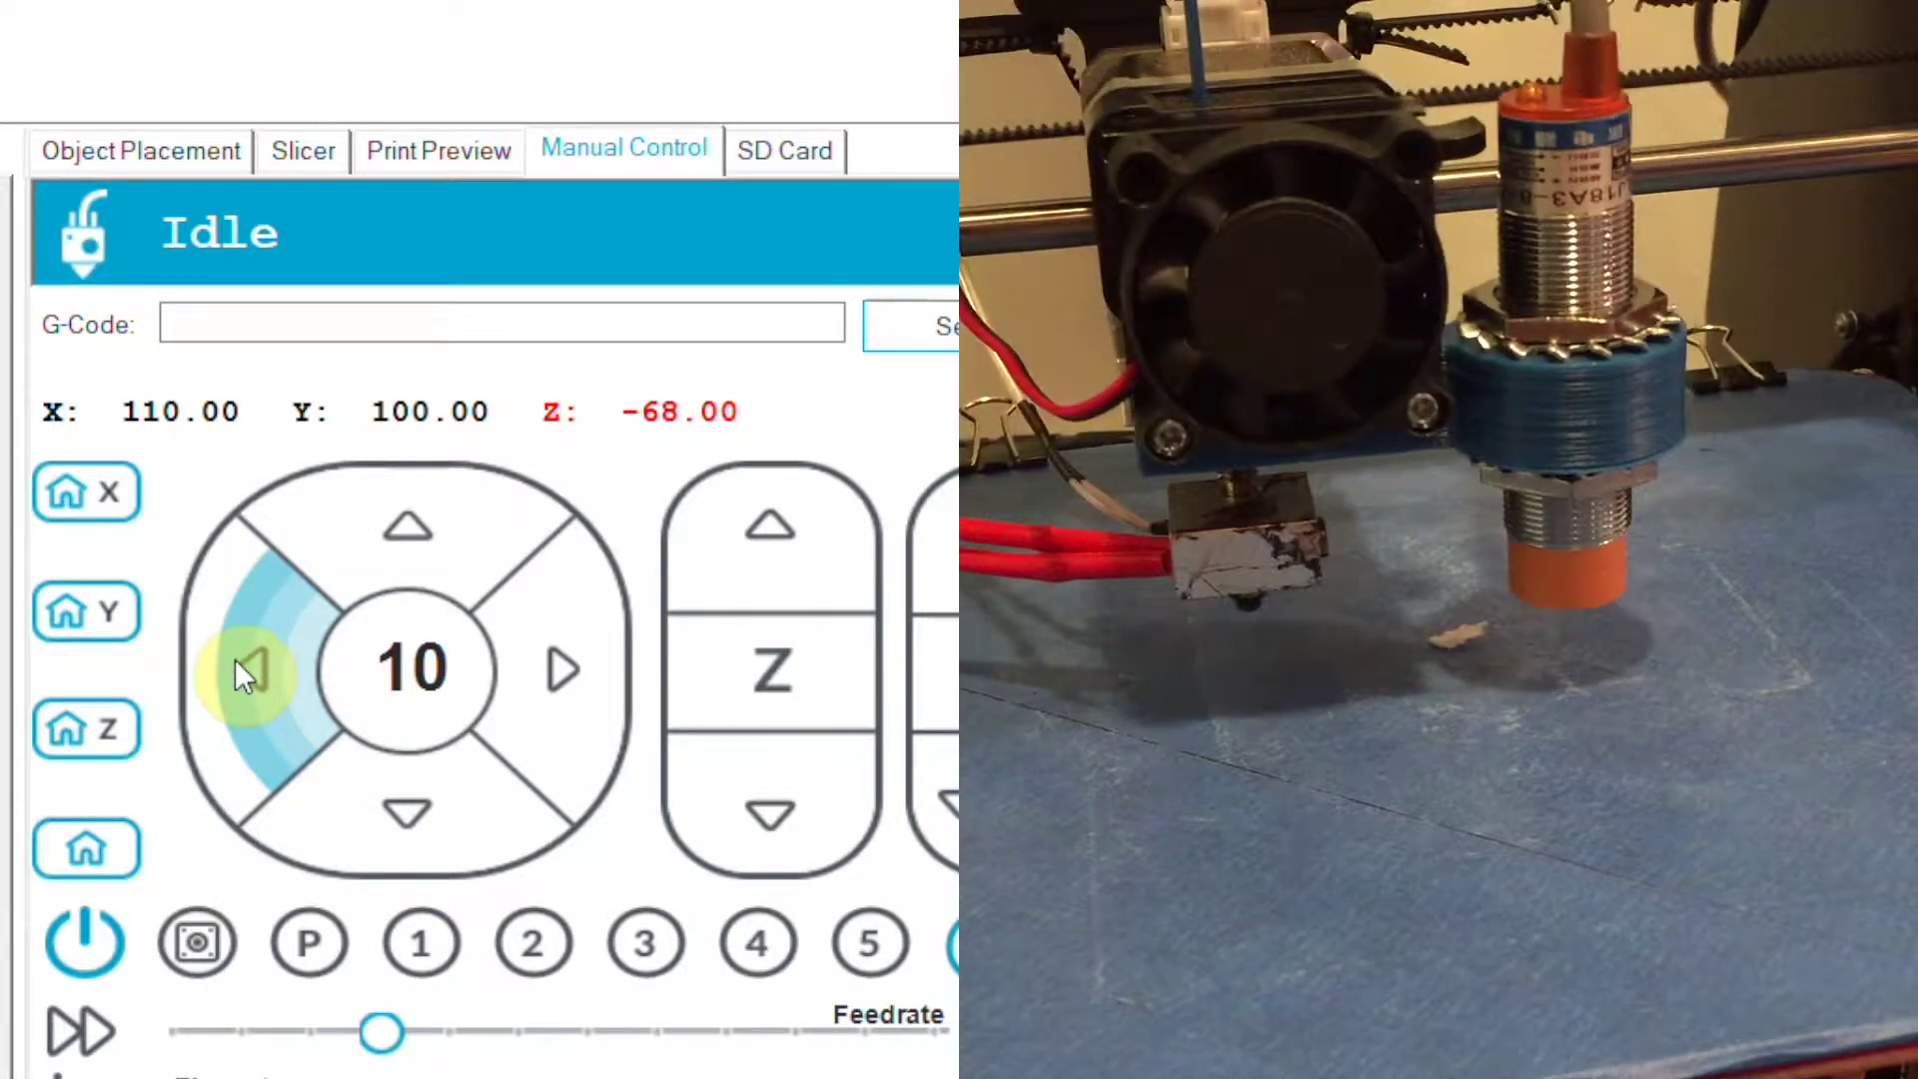
left_click(236, 662)
left_click(236, 661)
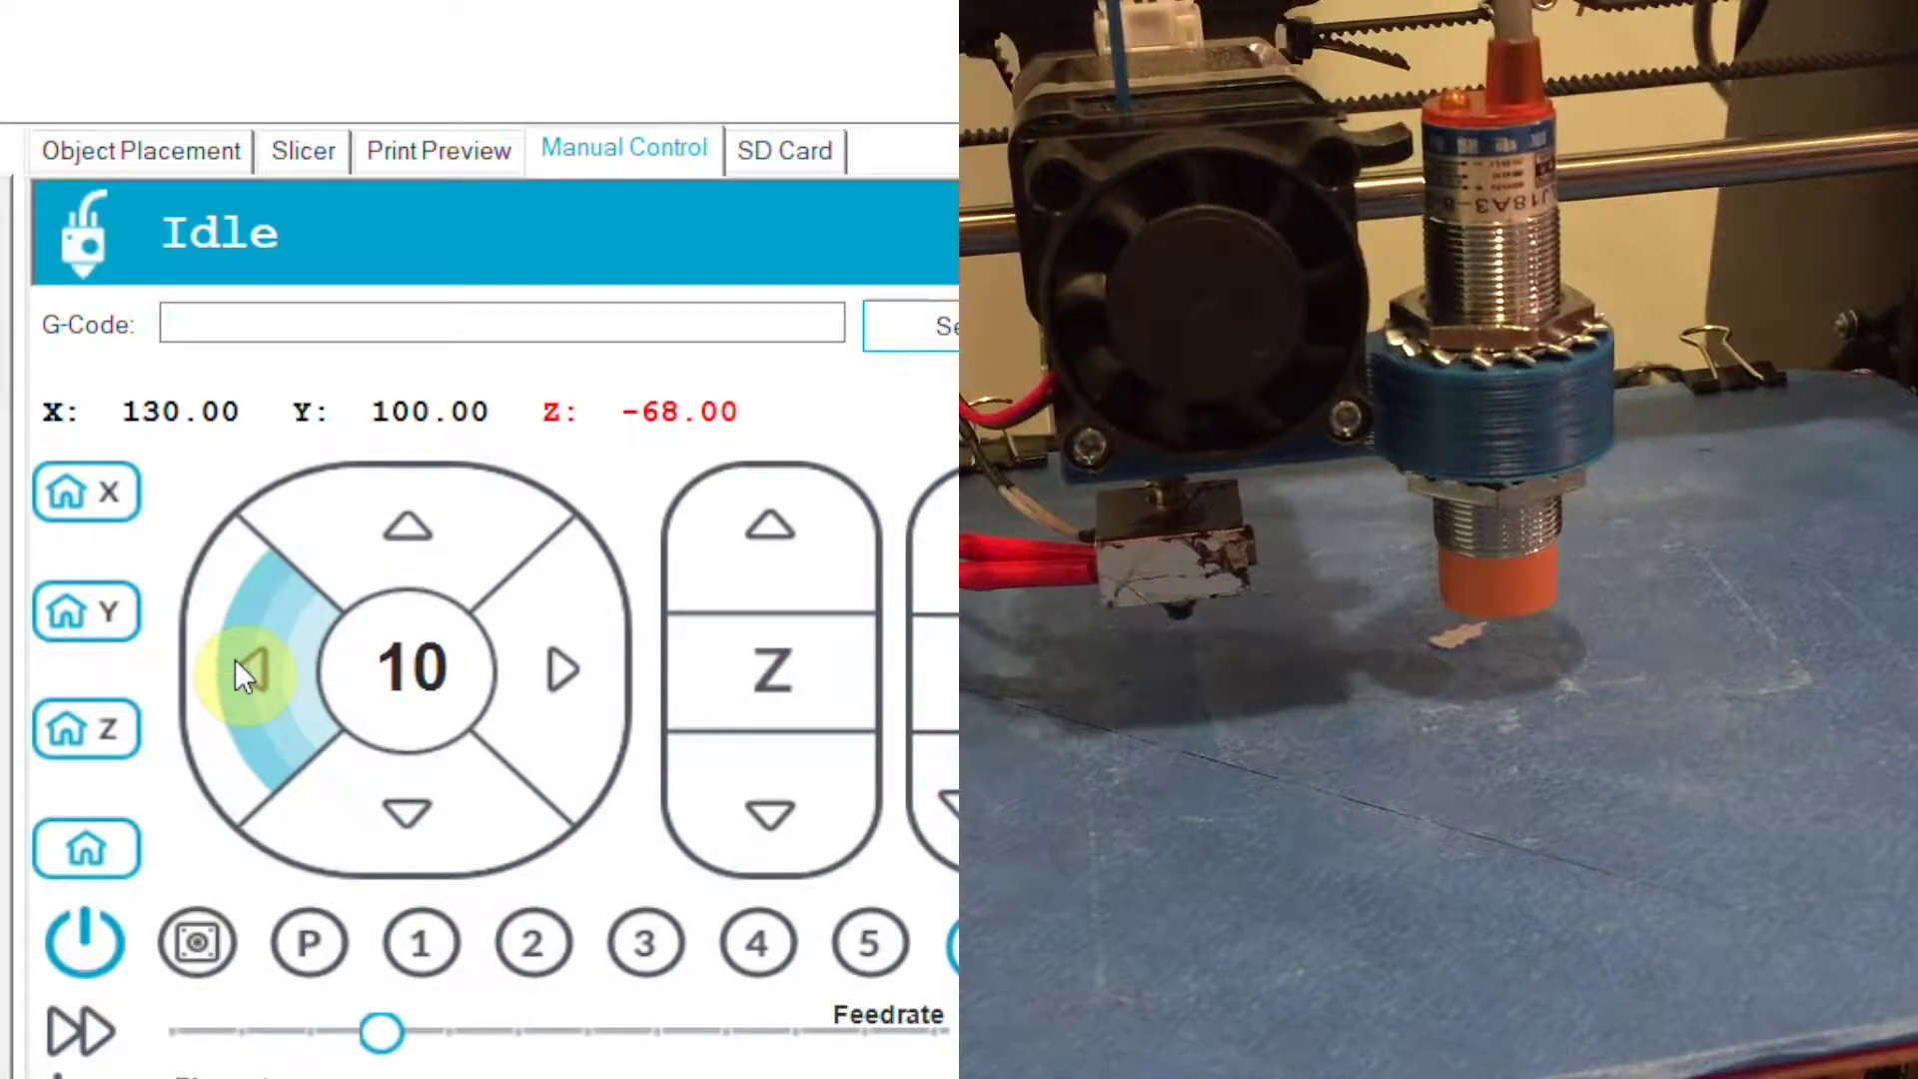
left_click(236, 661)
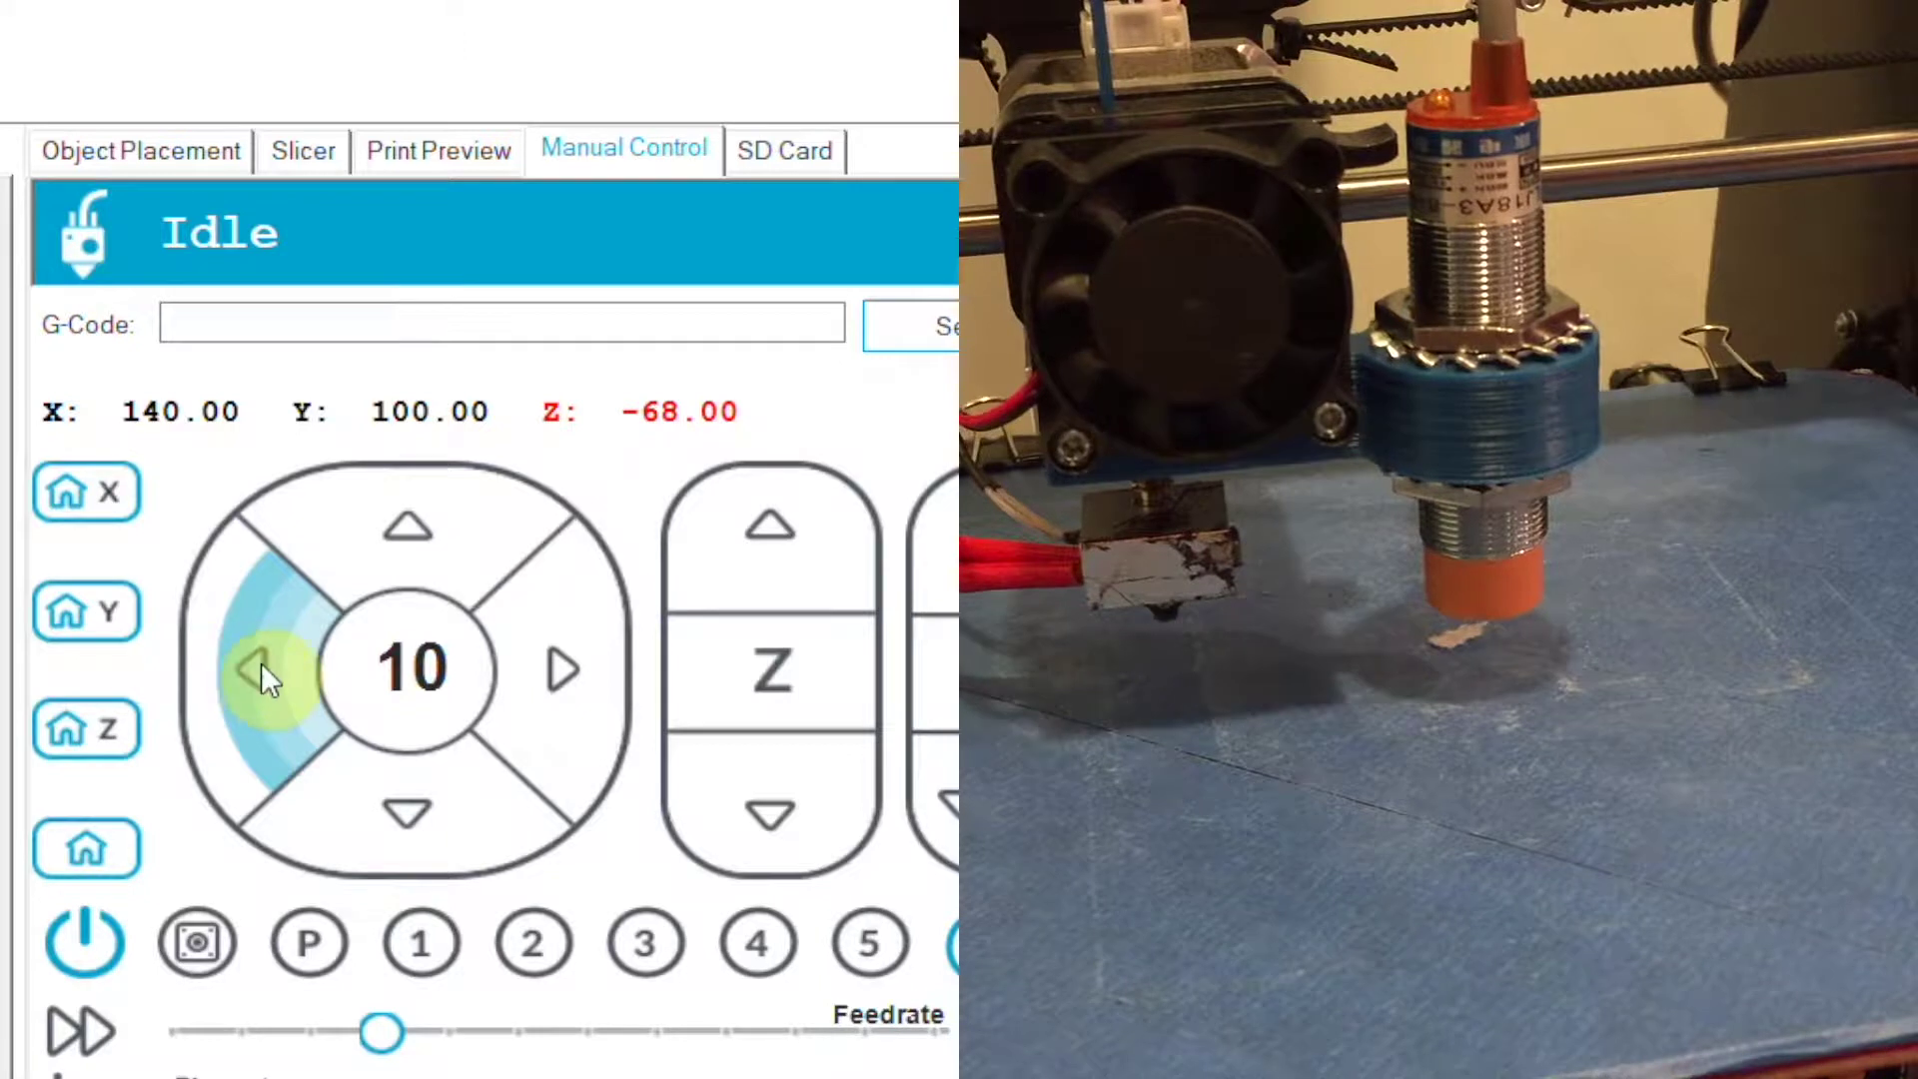
left_click(266, 667)
left_click(266, 667)
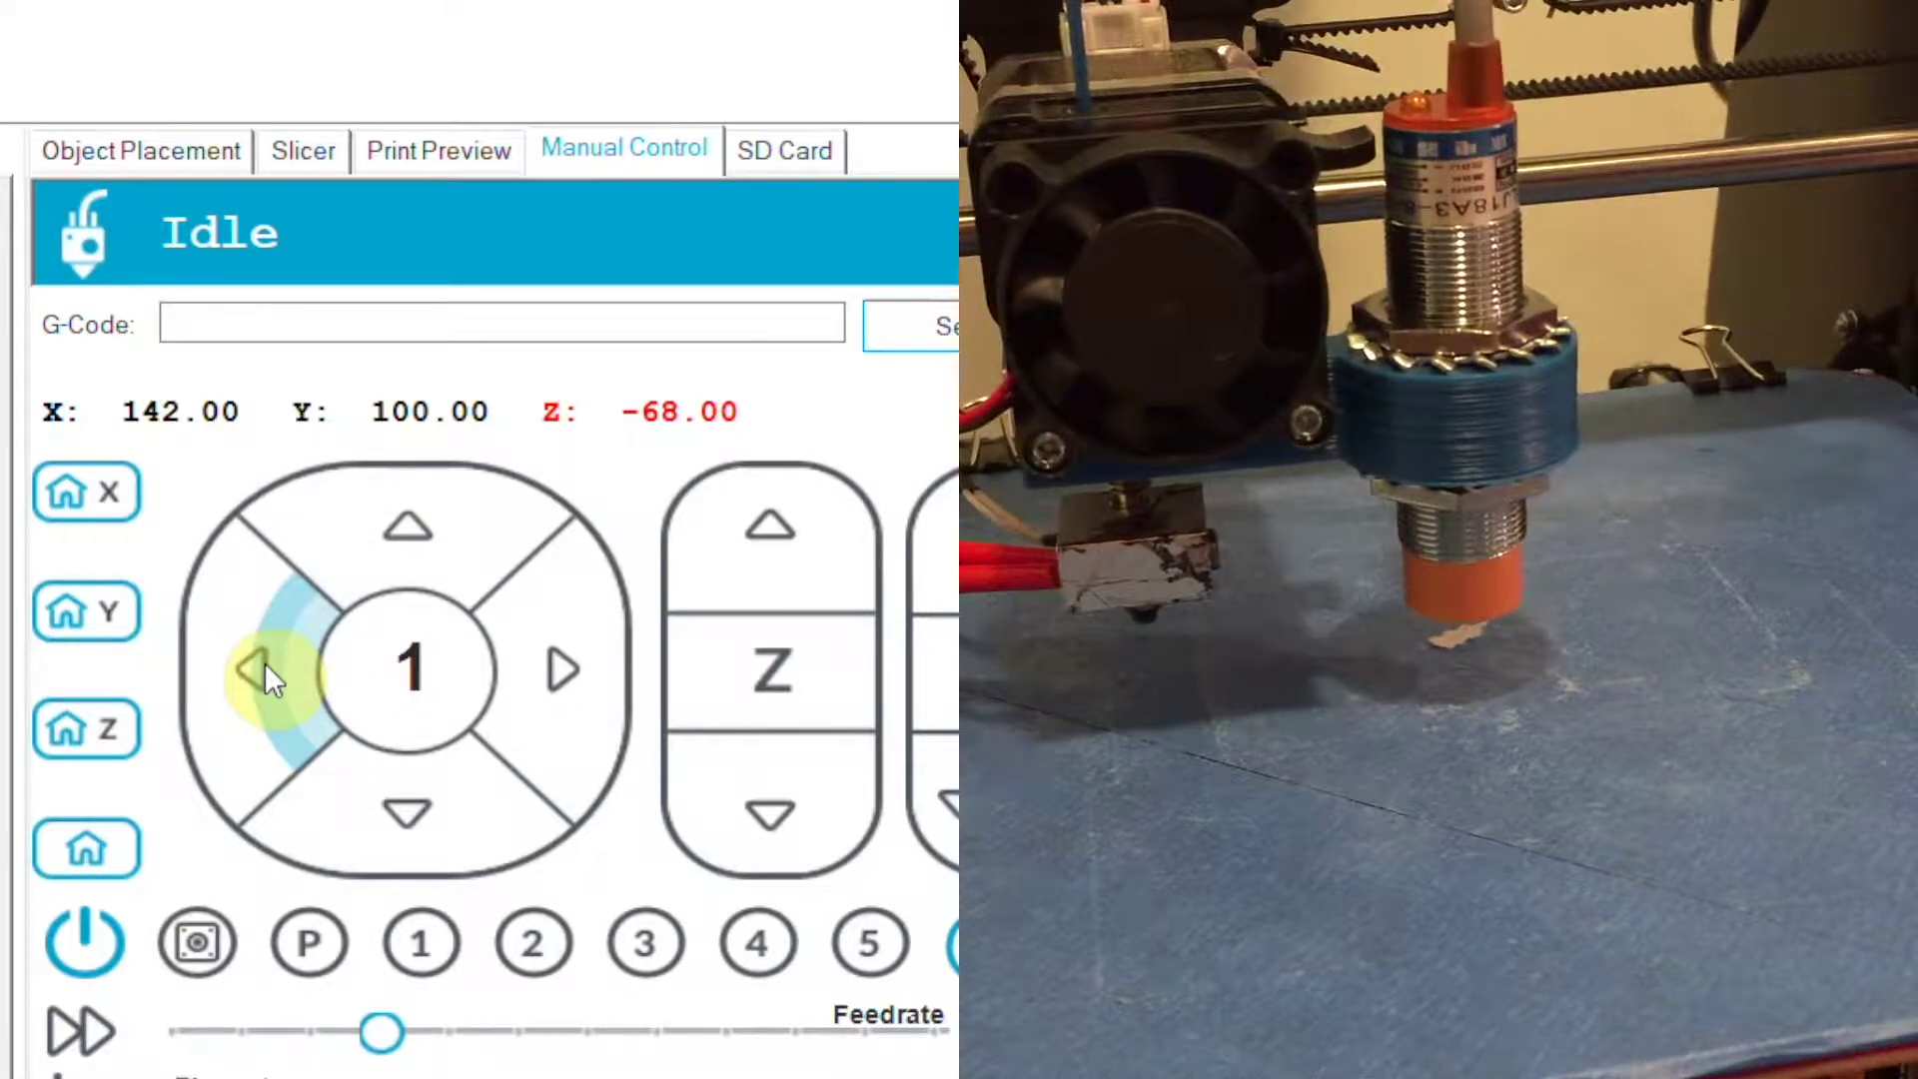
left_click(266, 668)
left_click(266, 668)
left_click(266, 667)
- Jog the Y axis in one 10 mm and four 1 mm steps until Y reads 85
left_click(392, 839)
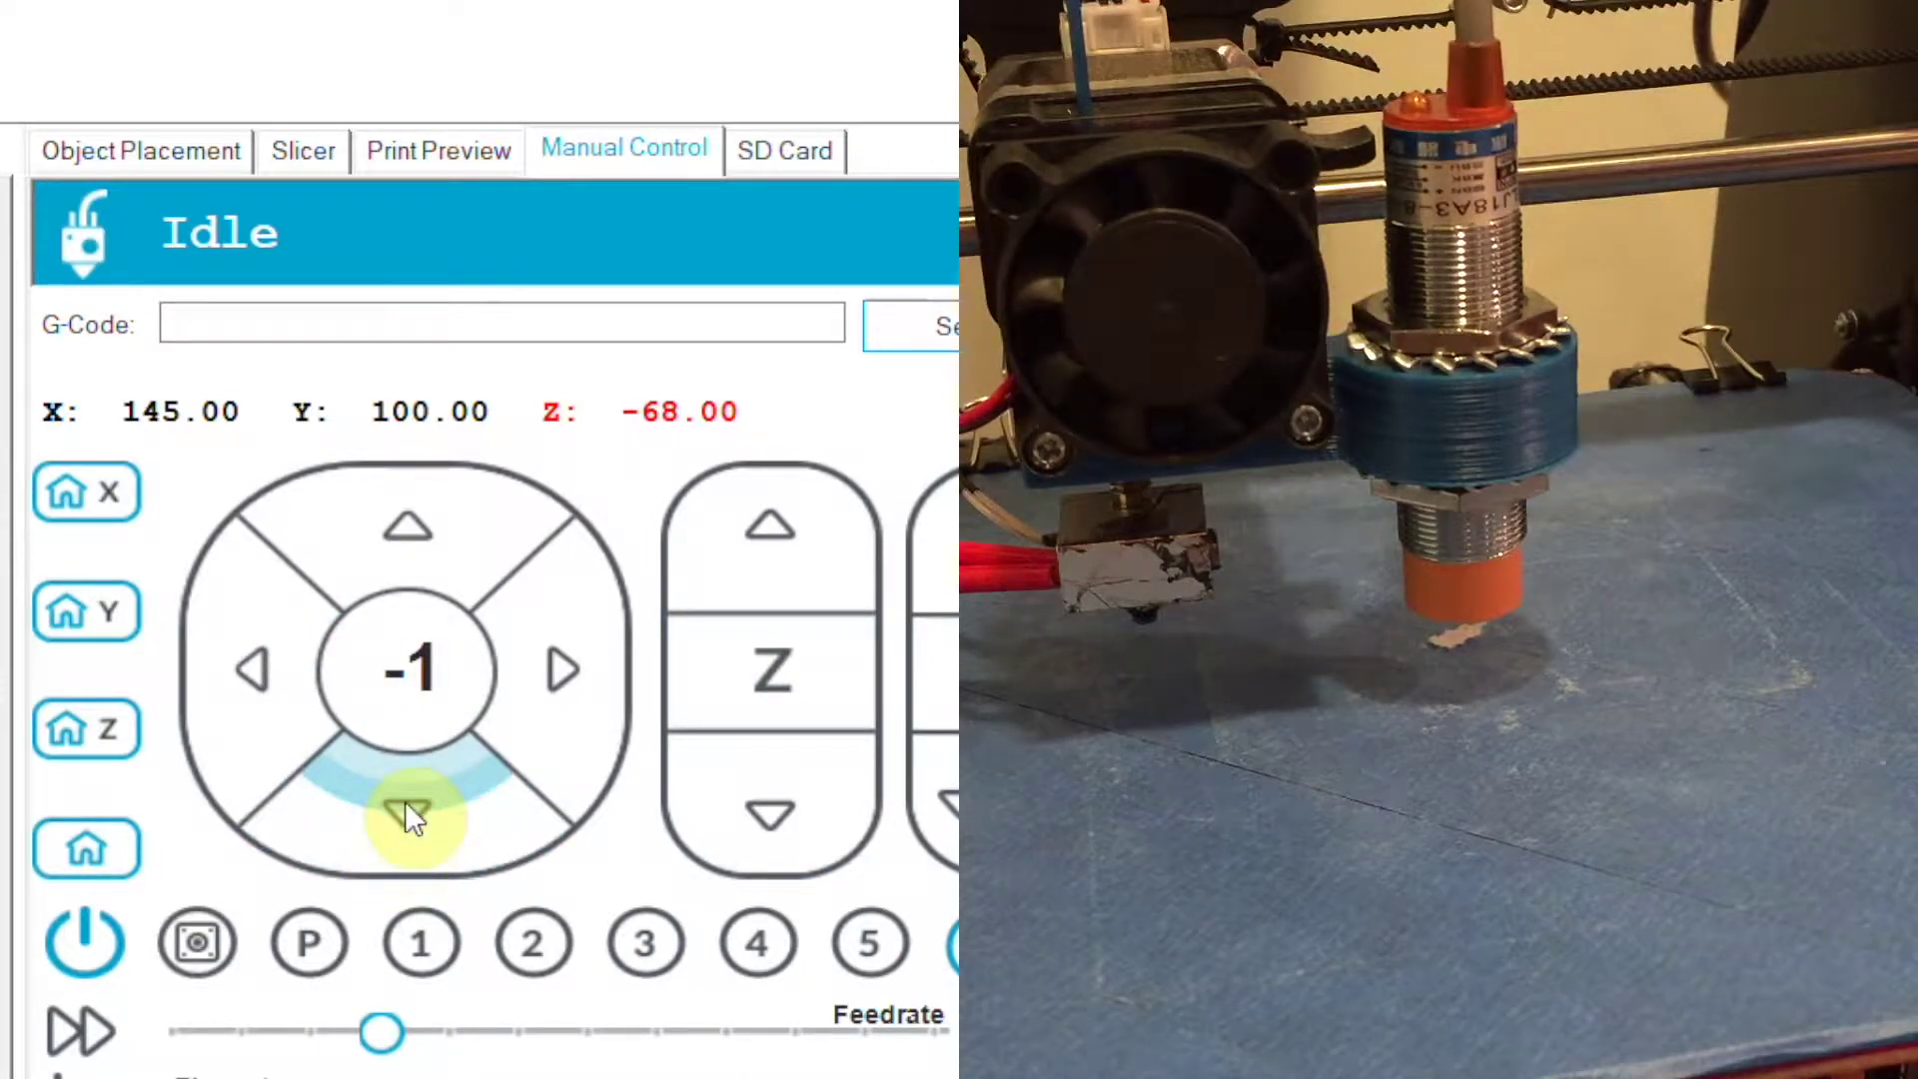
left_click(401, 815)
left_click(404, 800)
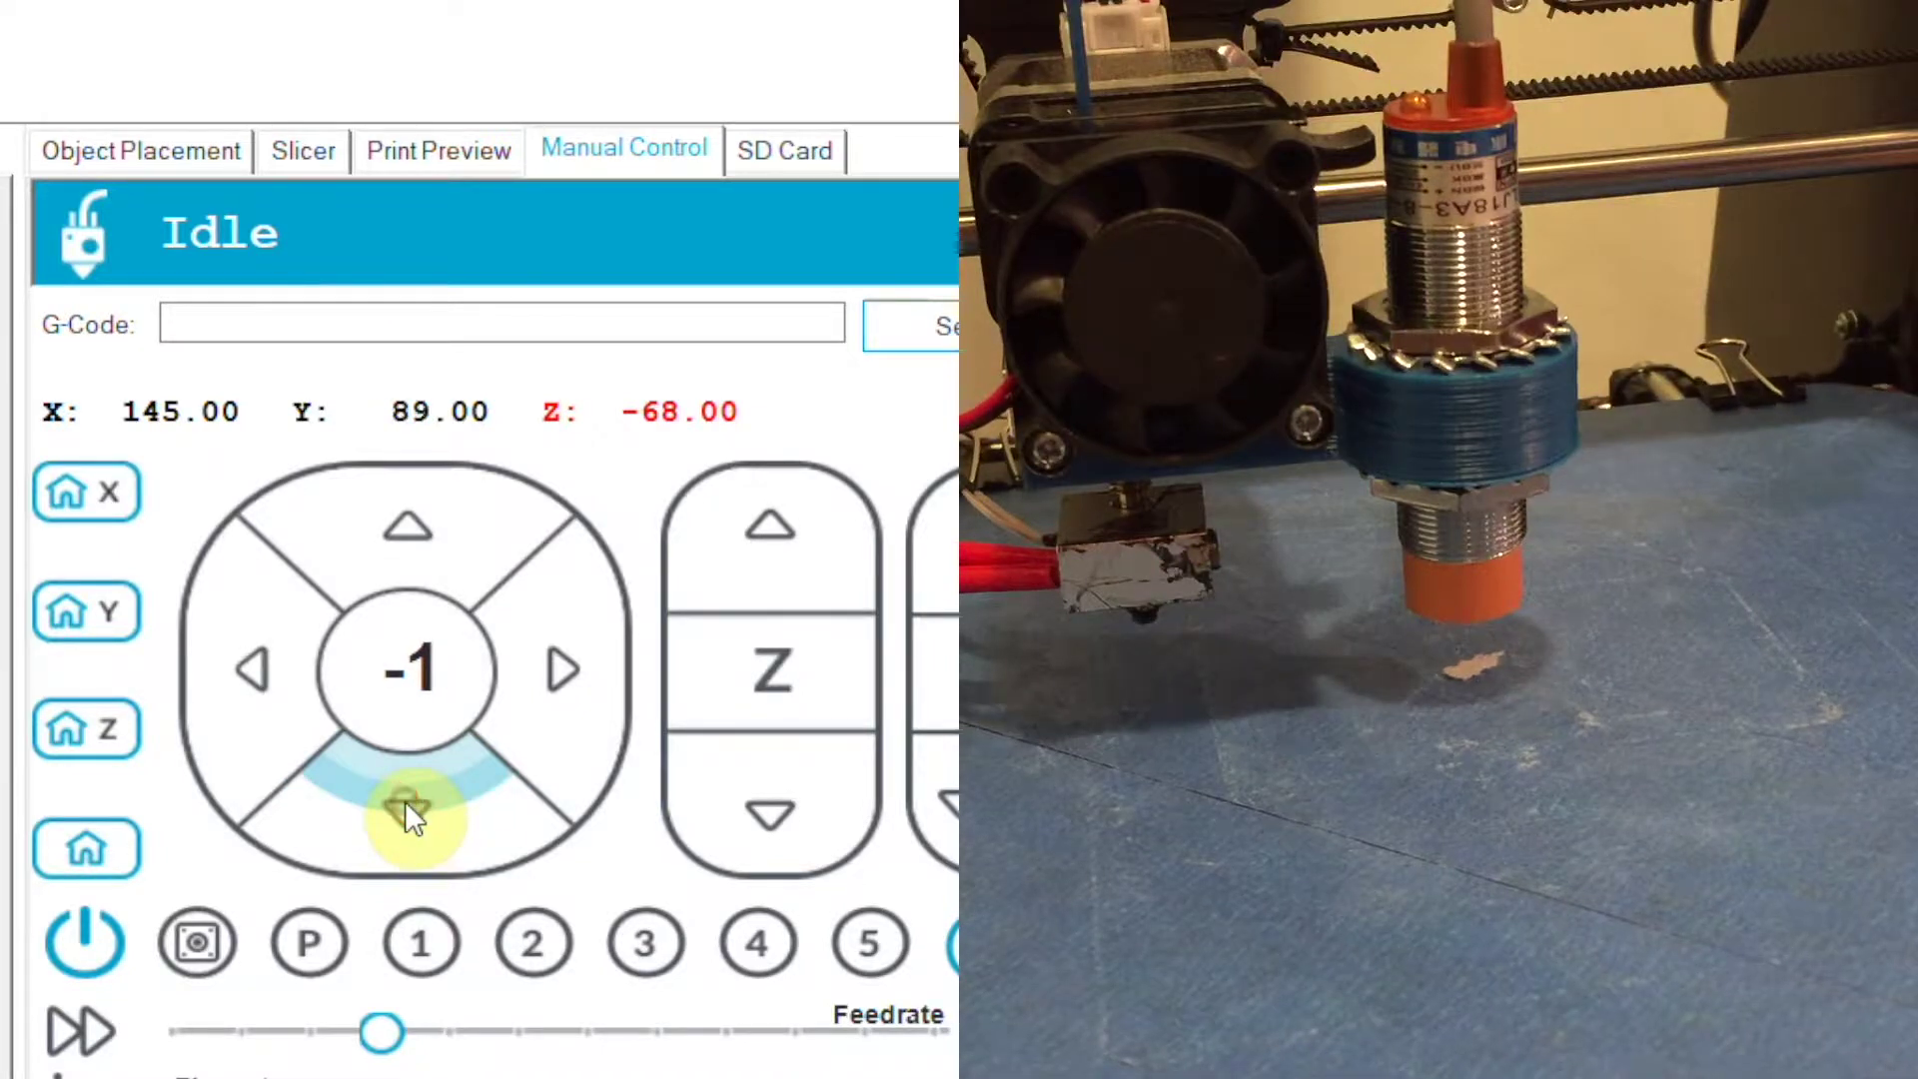
left_click(404, 801)
left_click(405, 801)
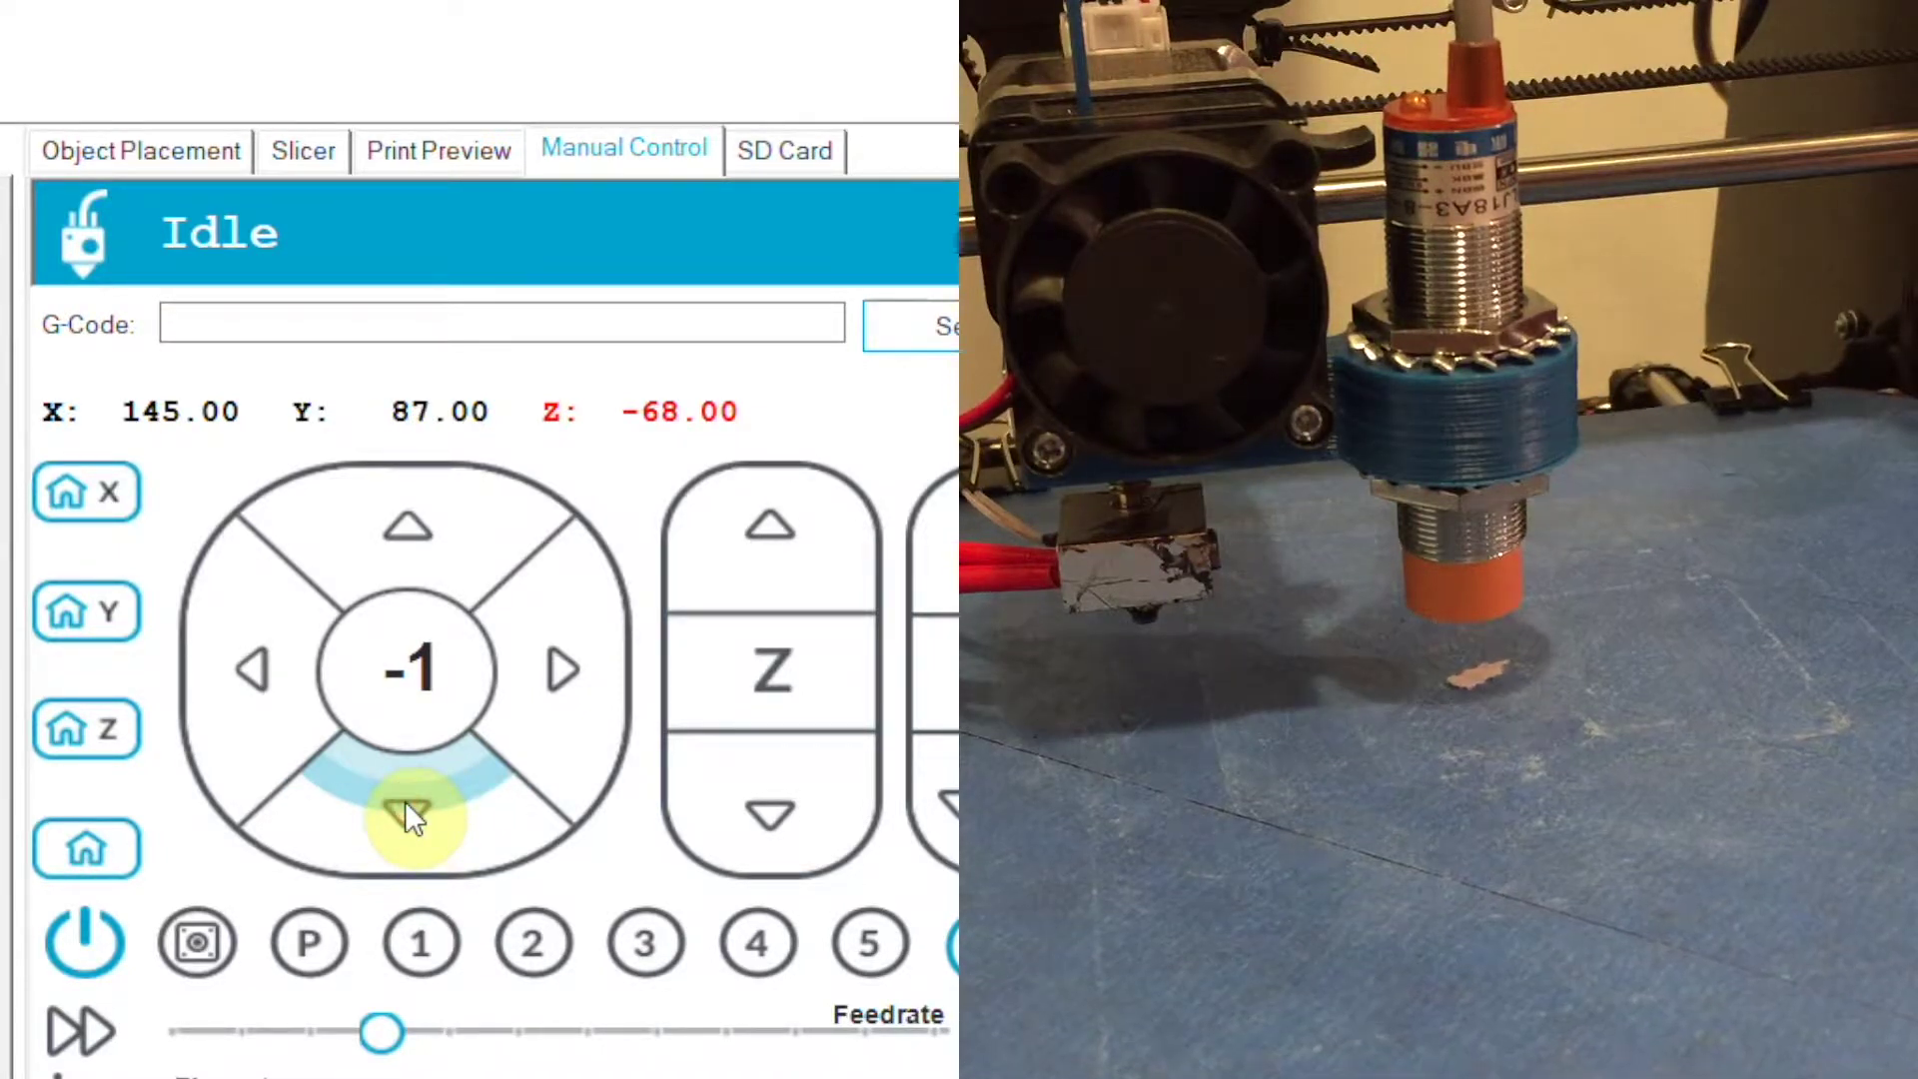
left_click(404, 801)
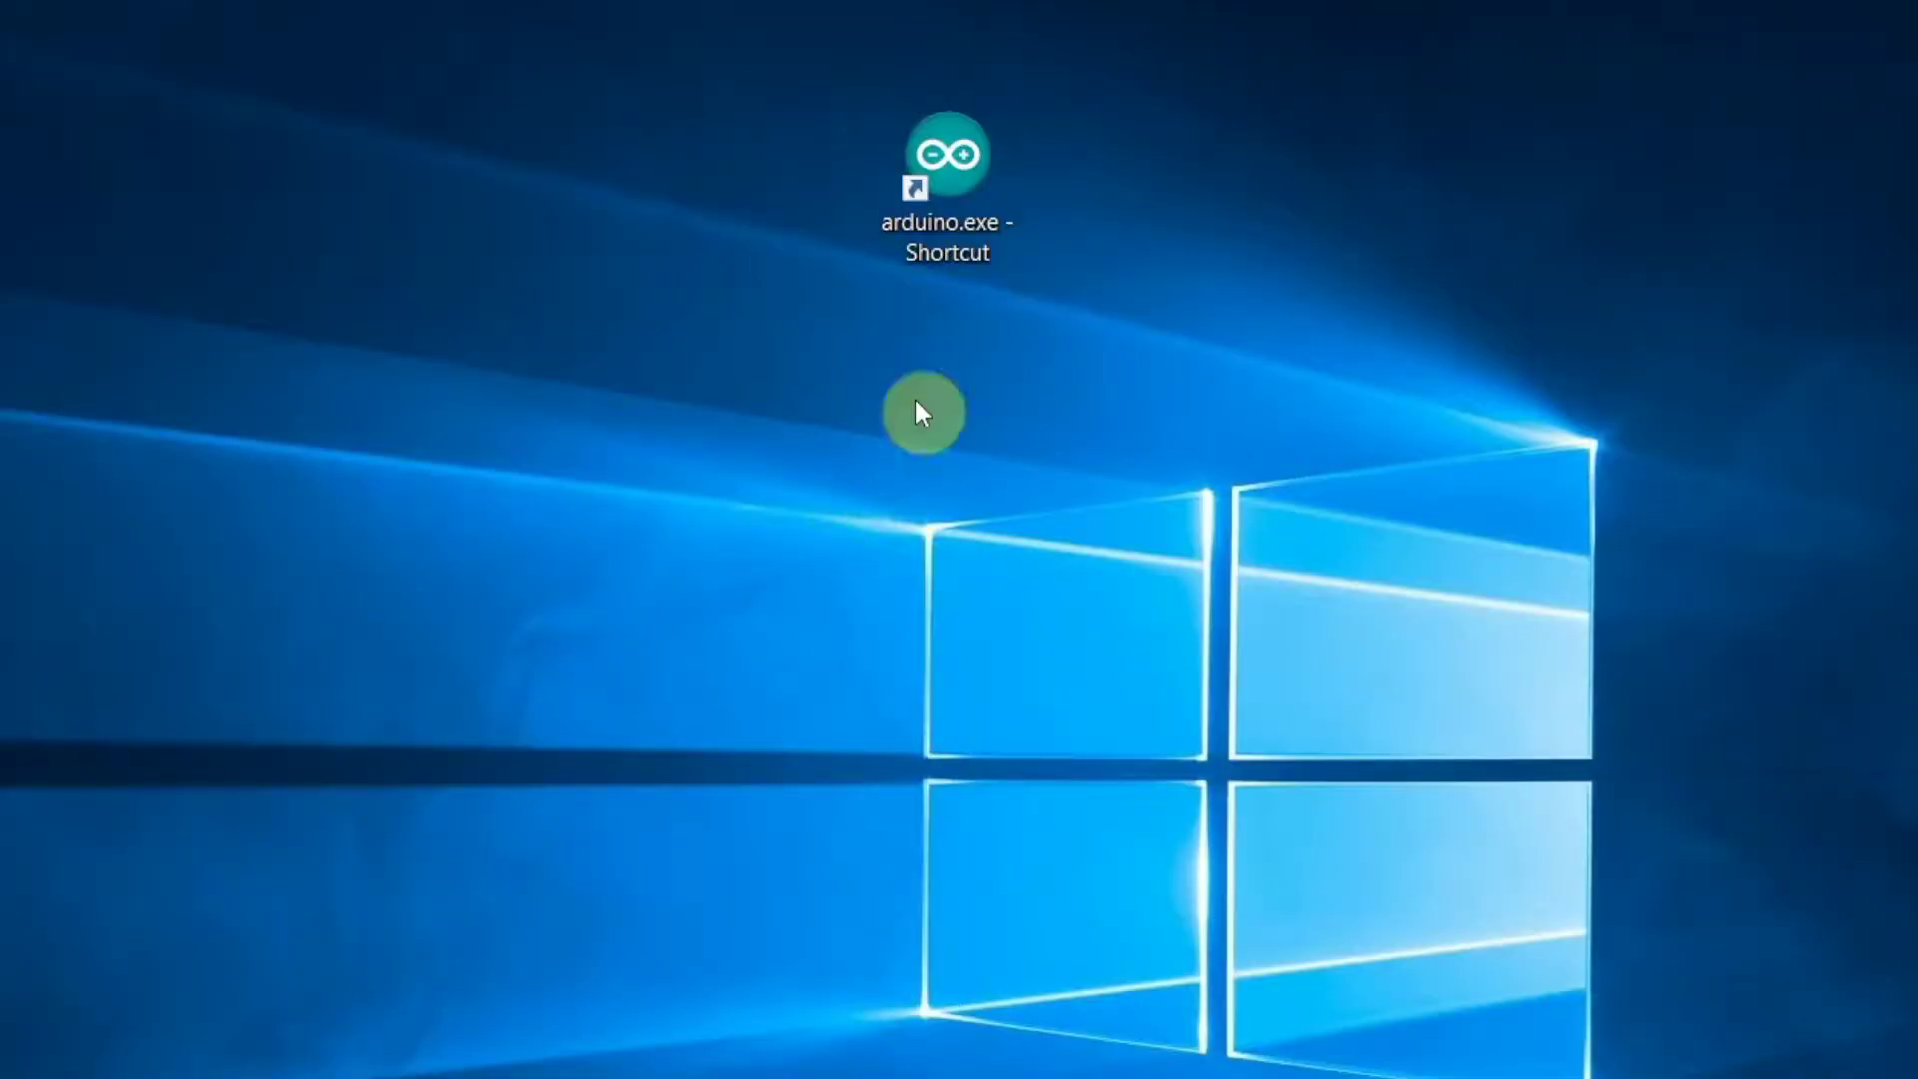
- Launch the Arduino IDE from the desktop shortcut and move its window higher
left_click(949, 215)
double_click(950, 165)
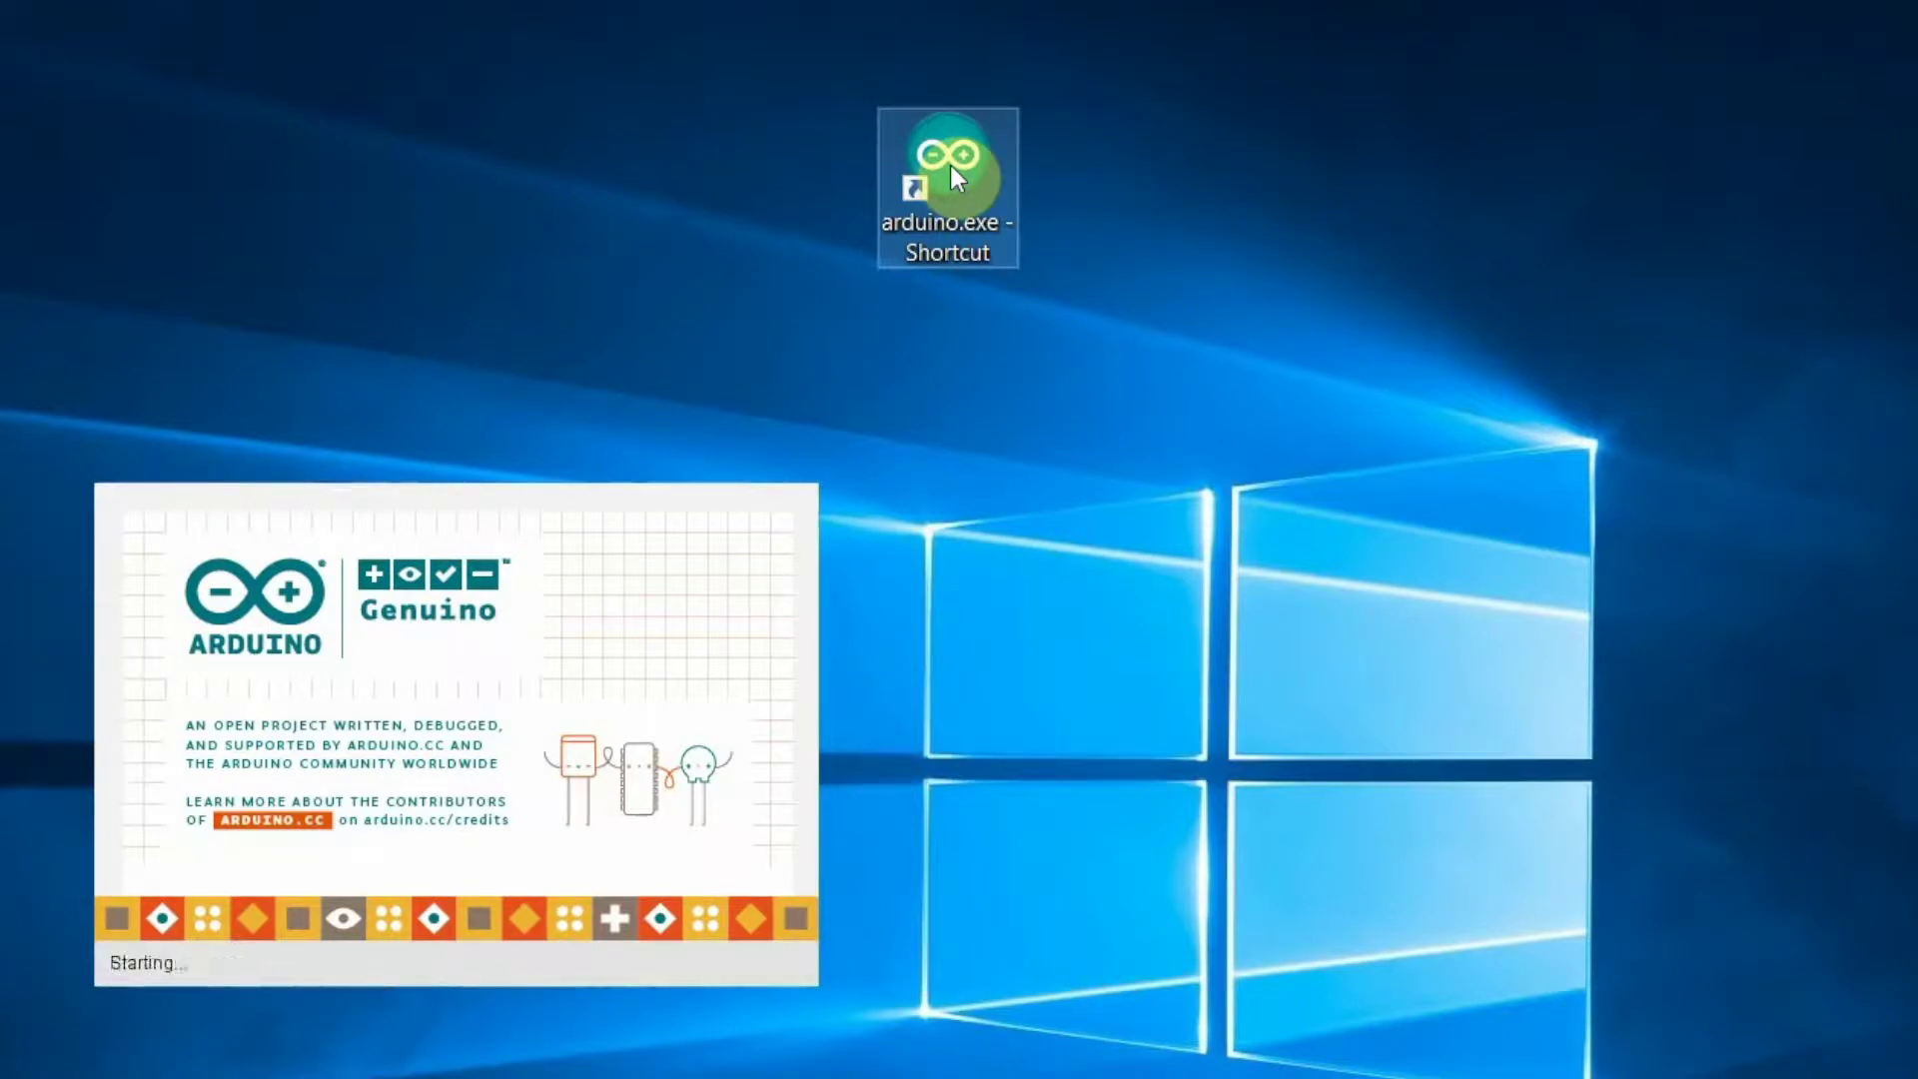
left_click(662, 300)
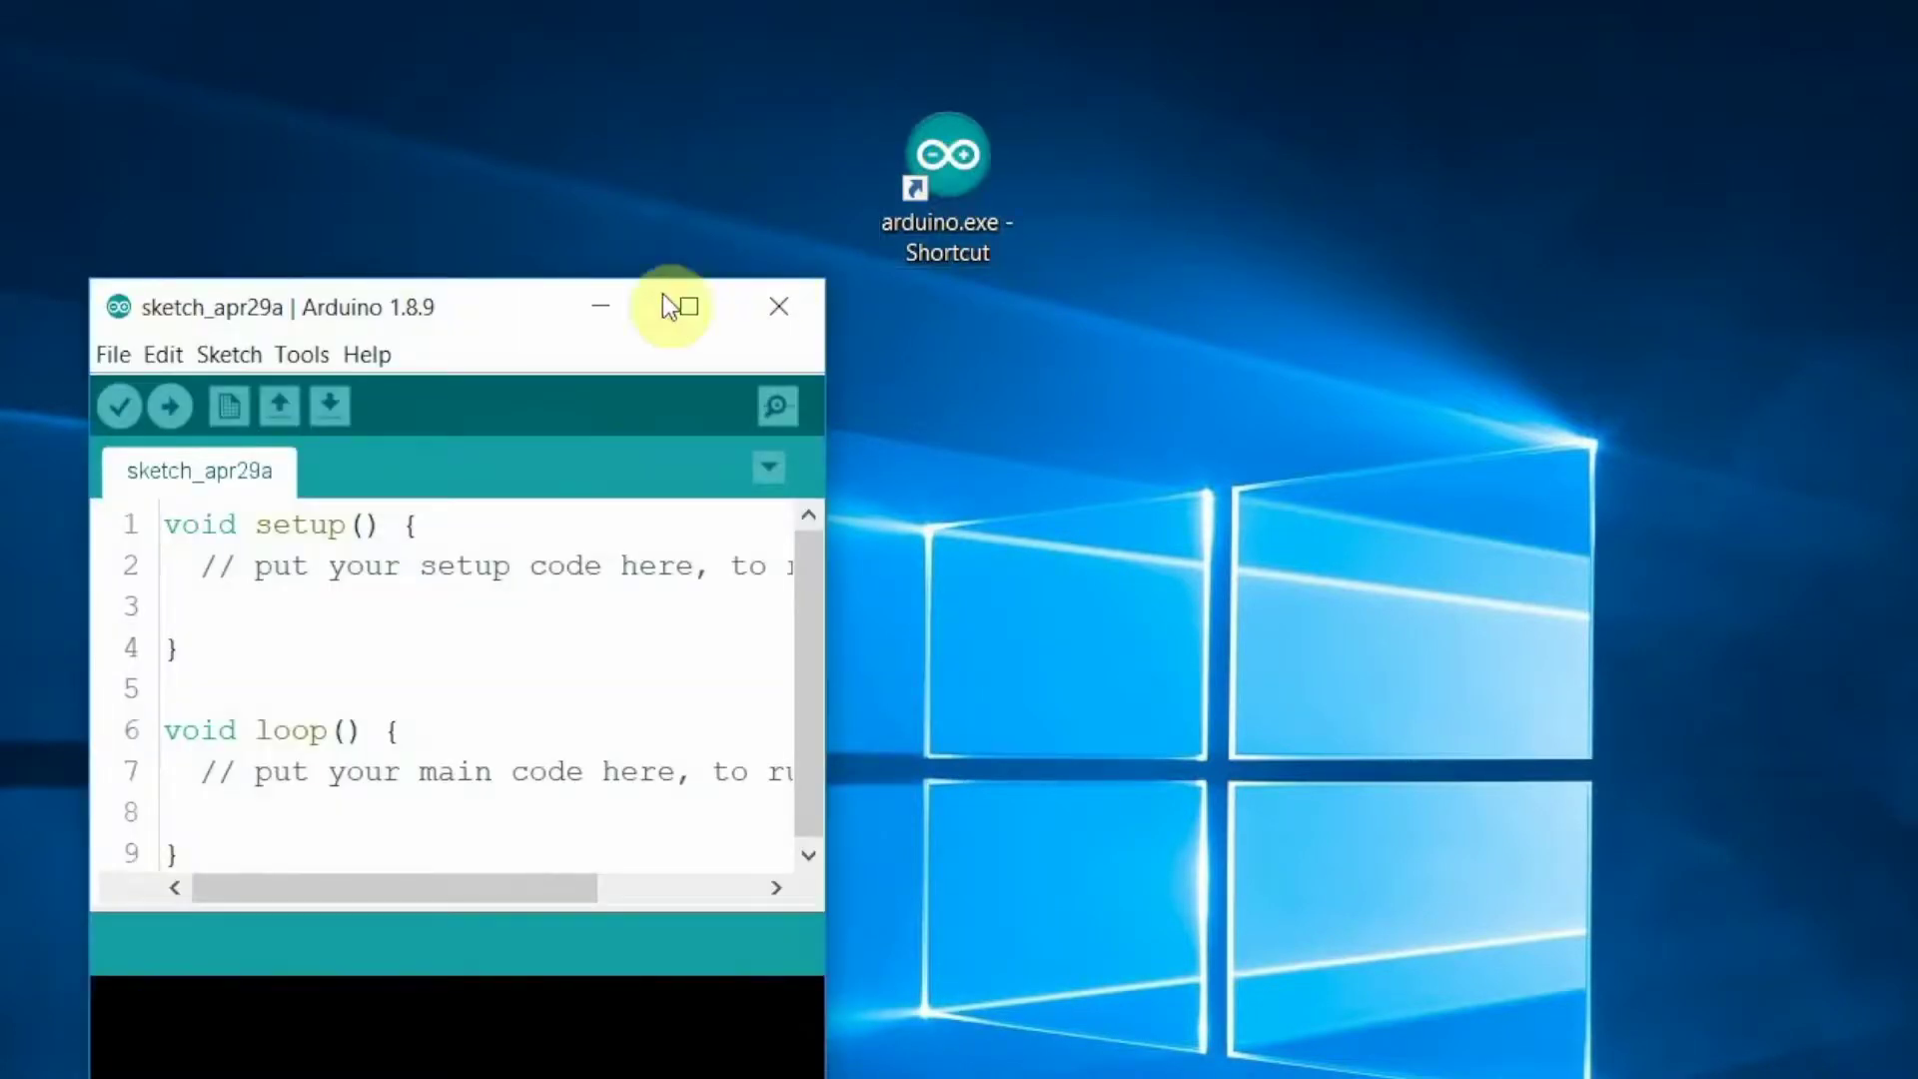
left_click_drag(345, 307, 417, 130)
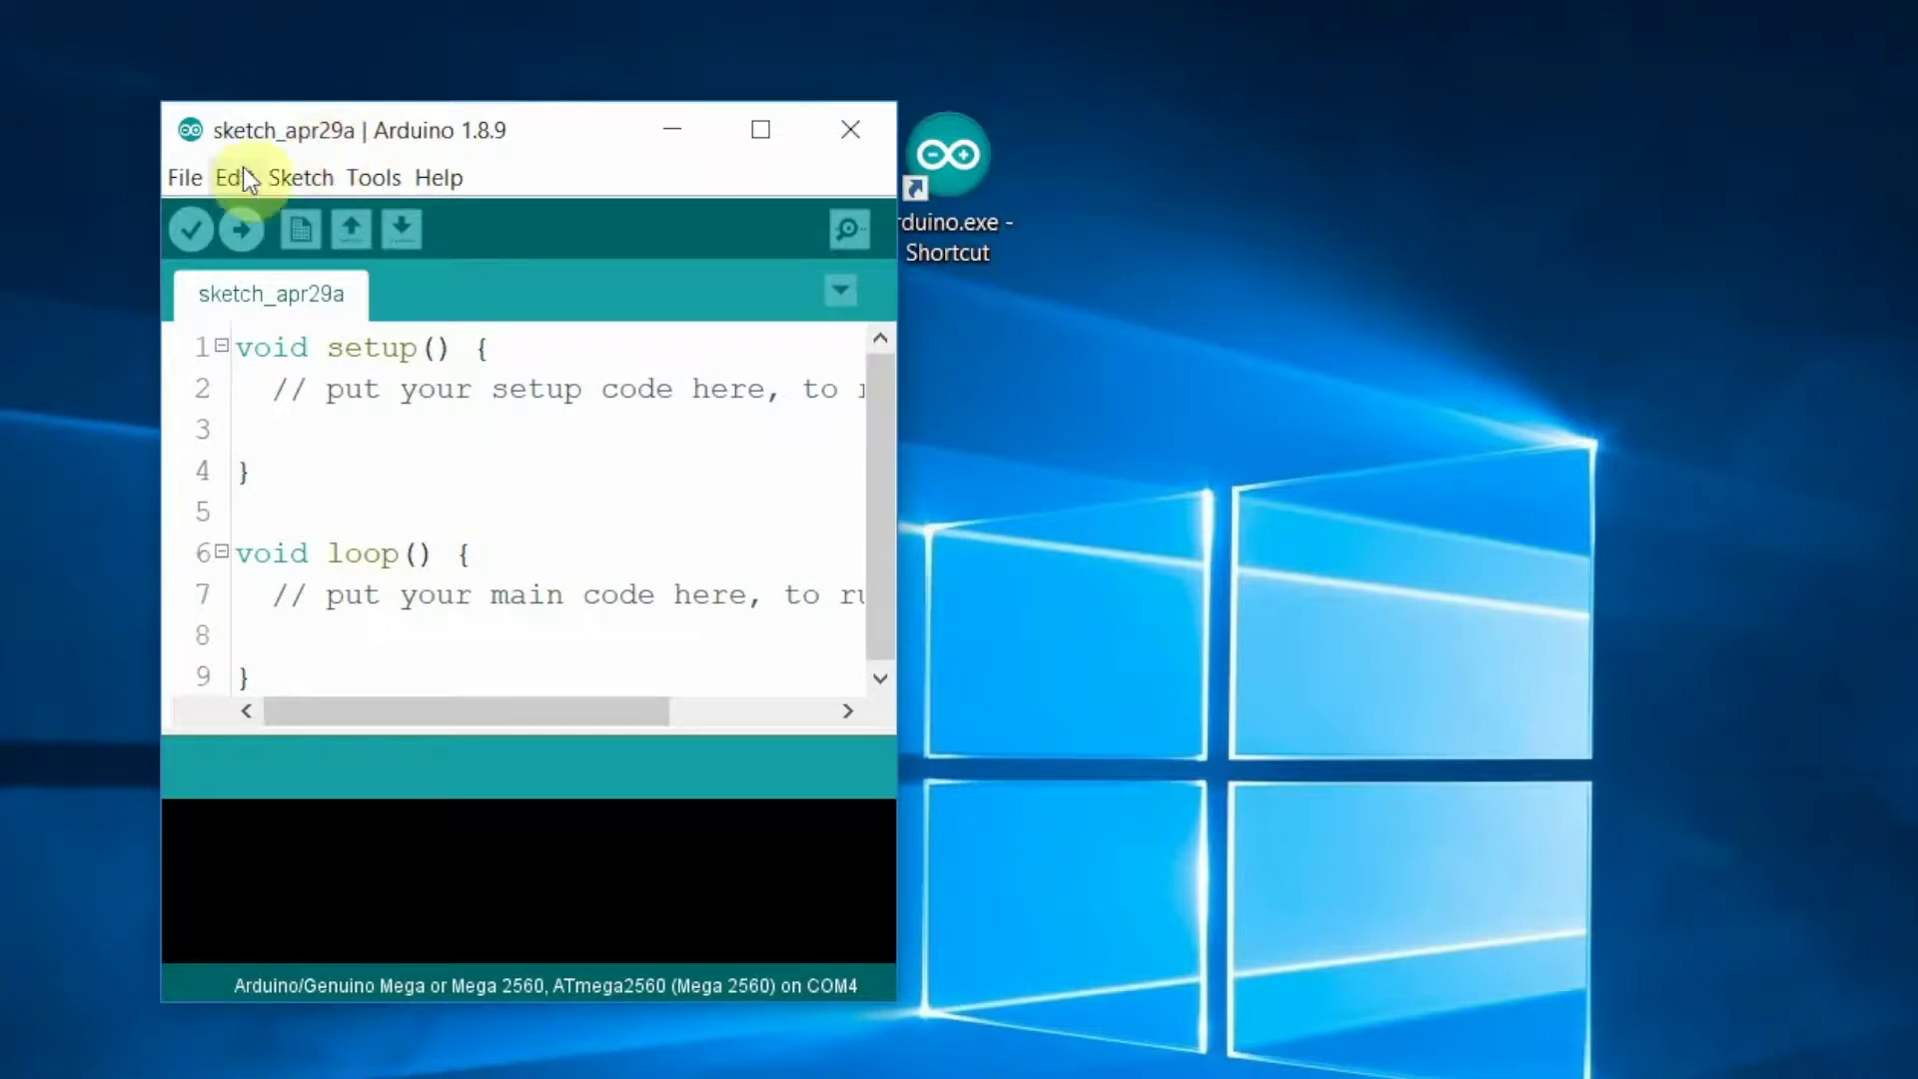
- Open RepRapGuru_Marlin_v4.ino from the RepRapGuru_Marlin_v4 sketch folder
left_click(186, 177)
left_click(243, 254)
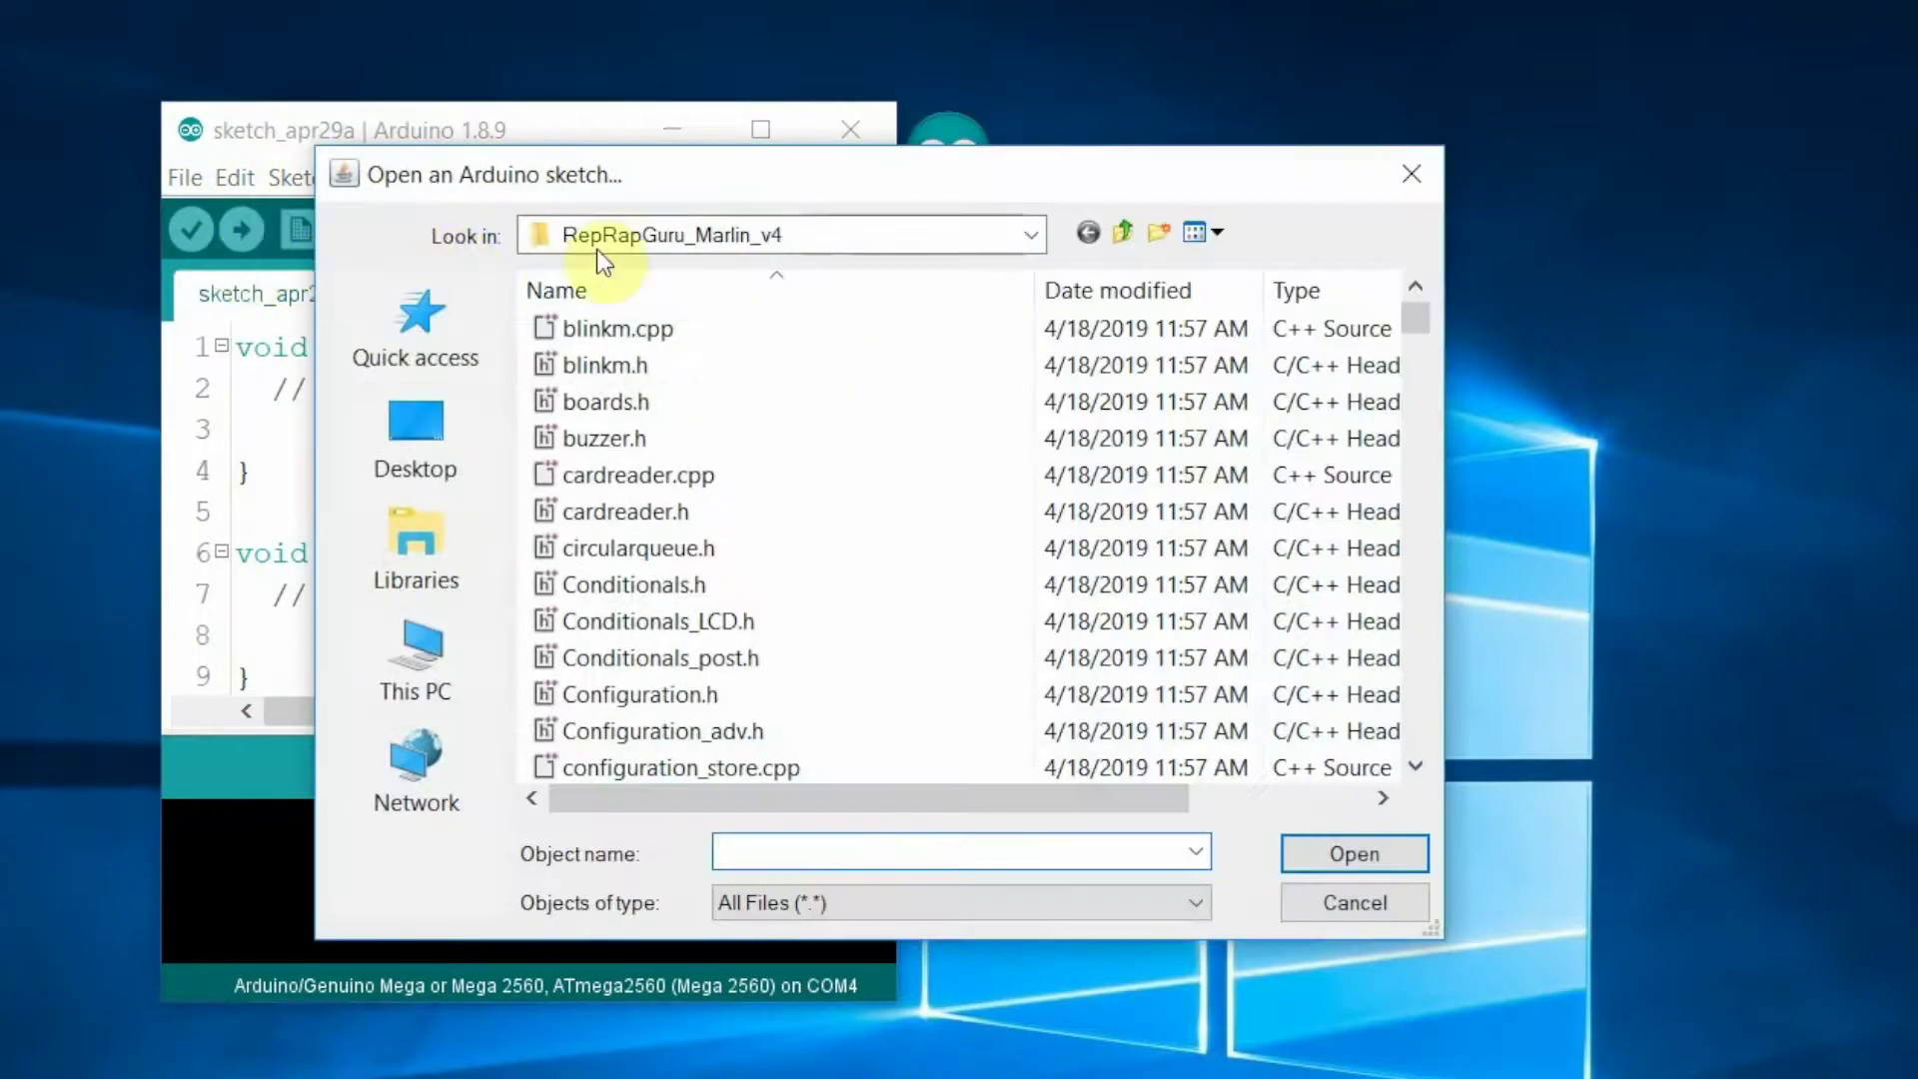
left_click(689, 236)
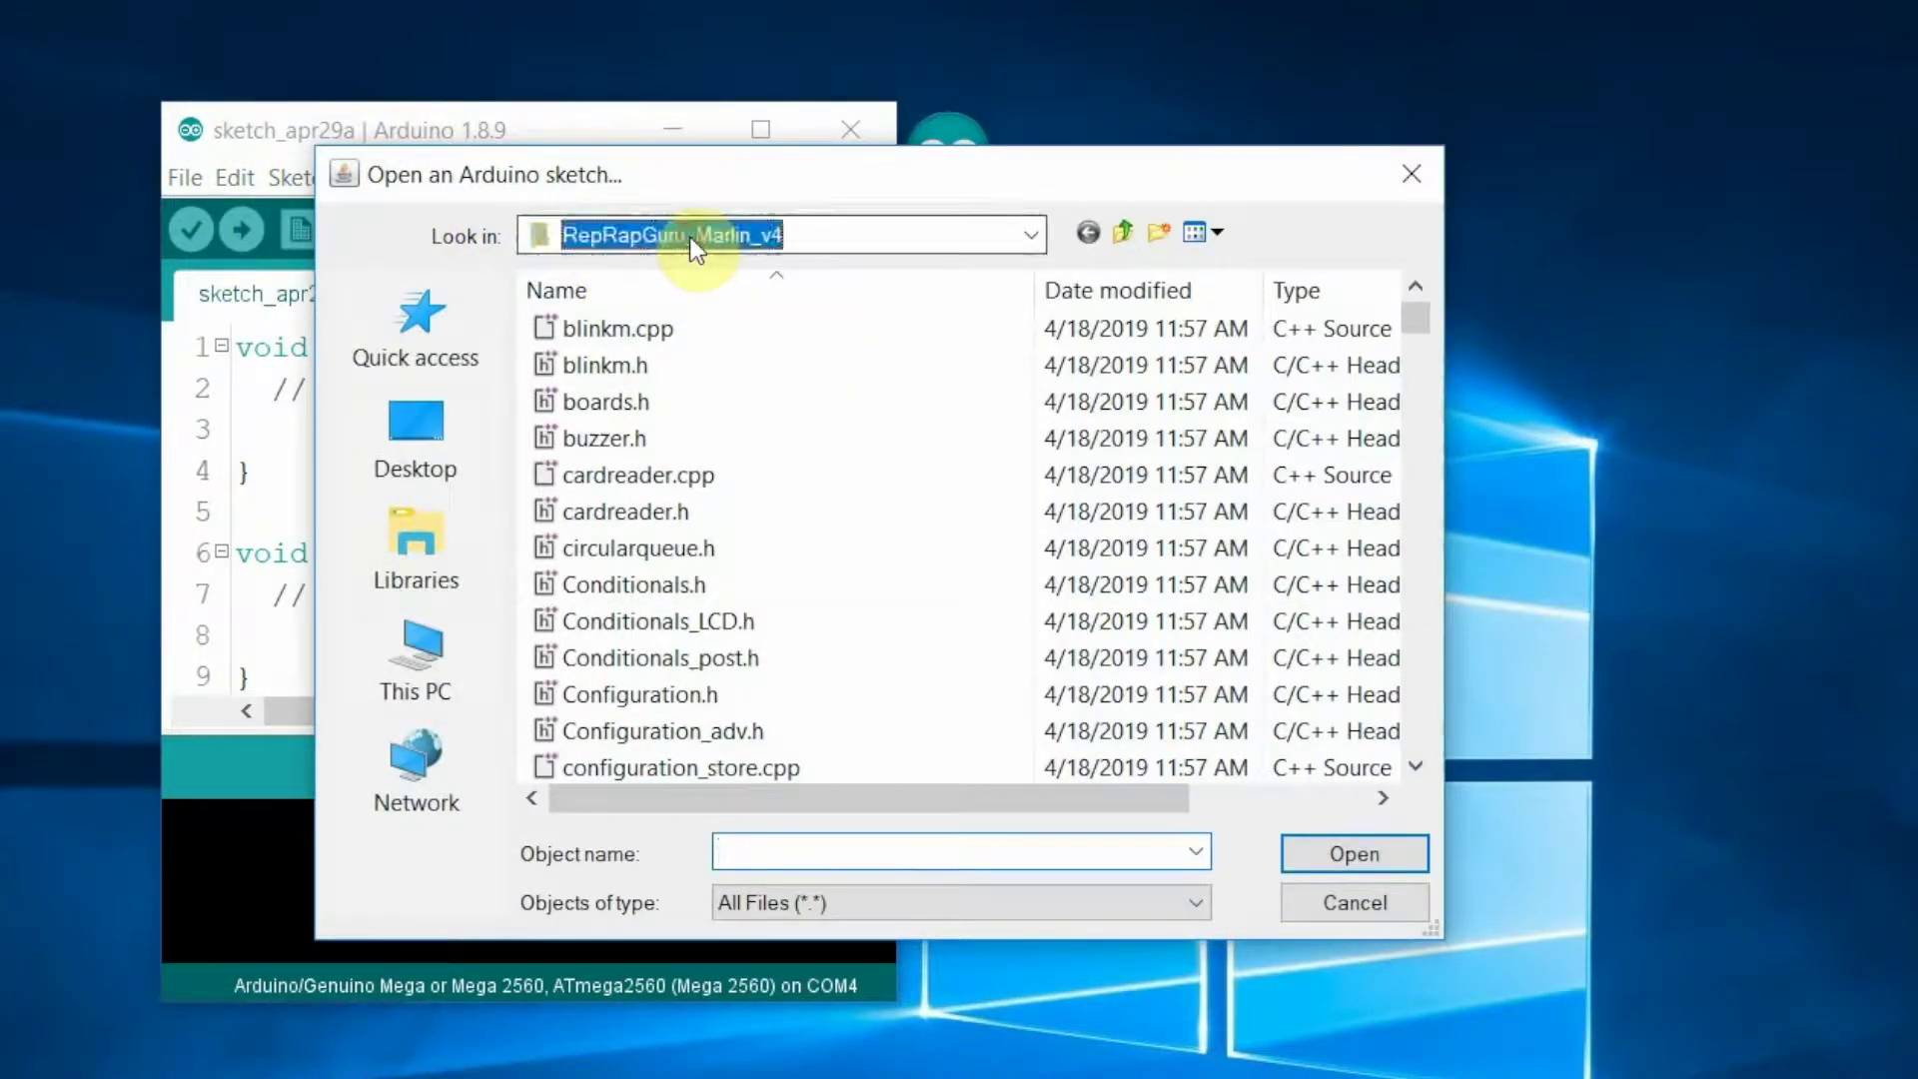
left_click(706, 232)
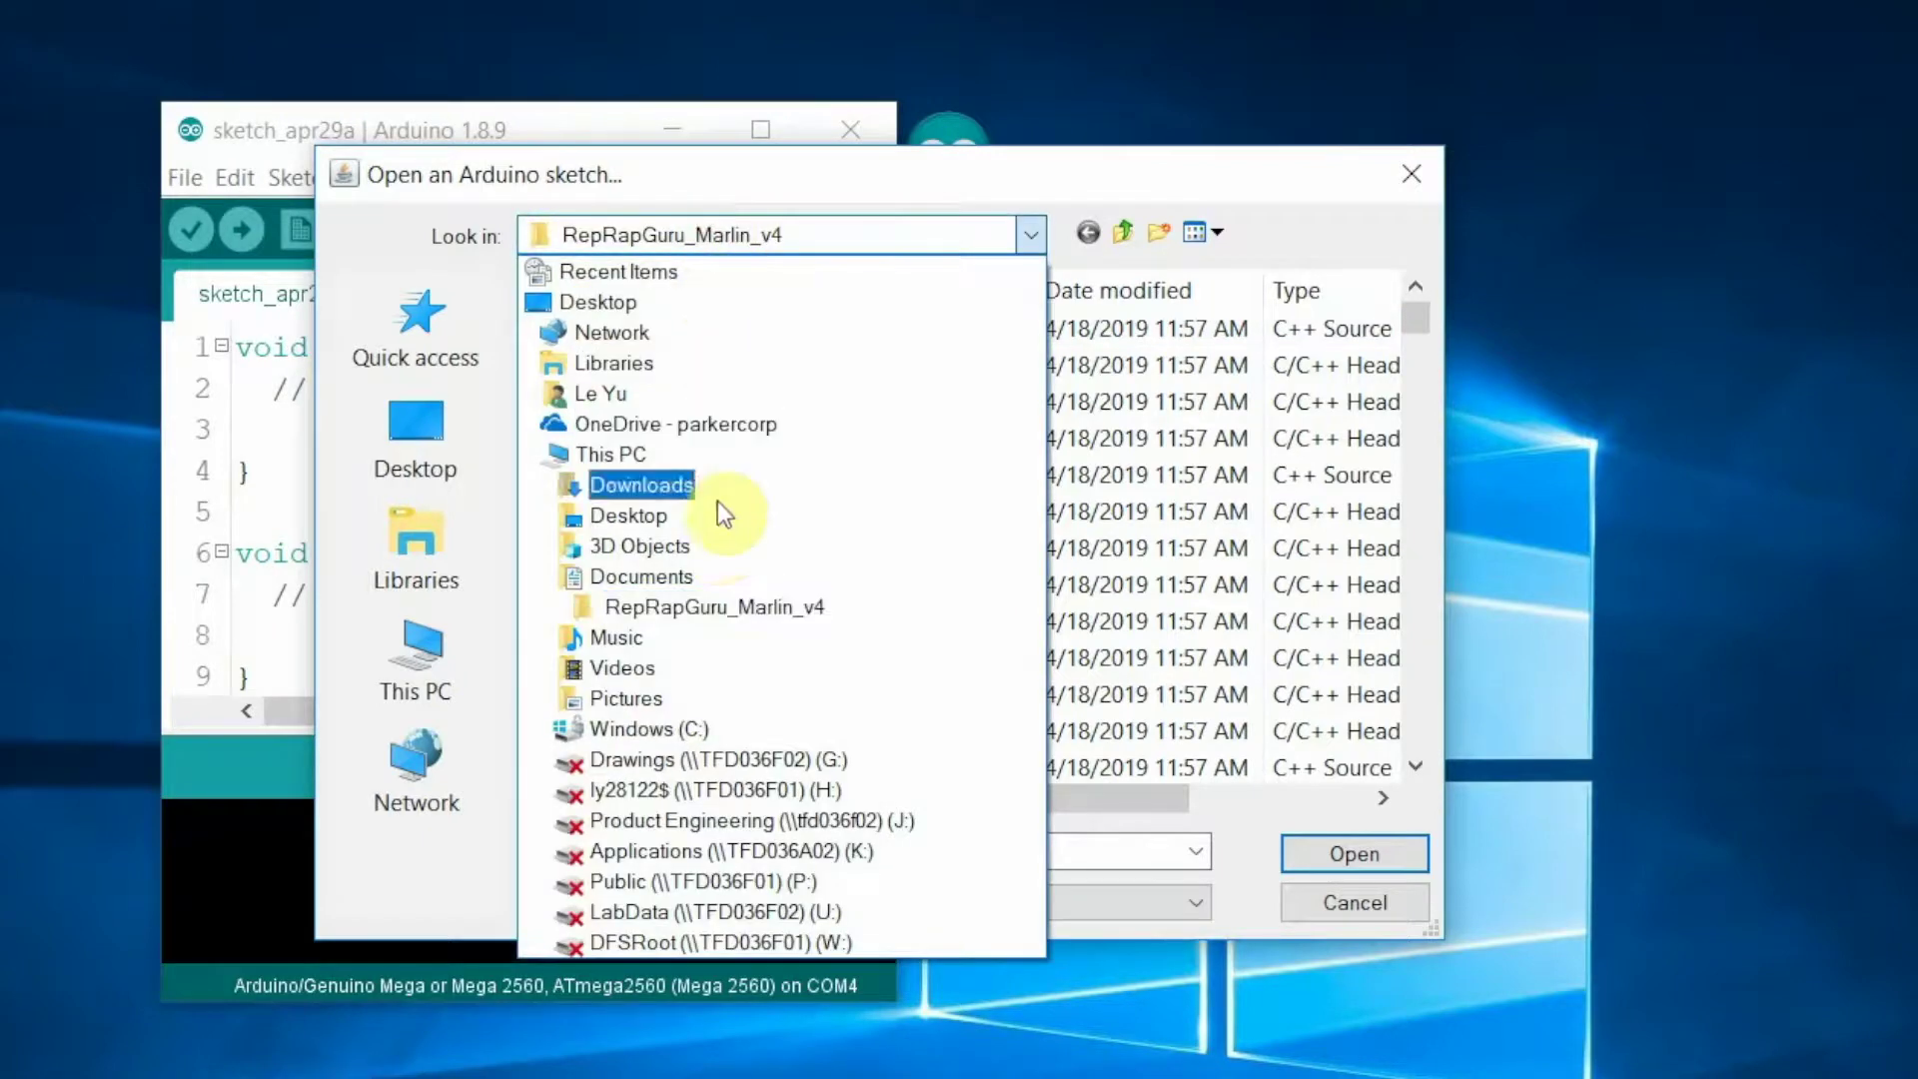
left_click(687, 605)
left_click(812, 483)
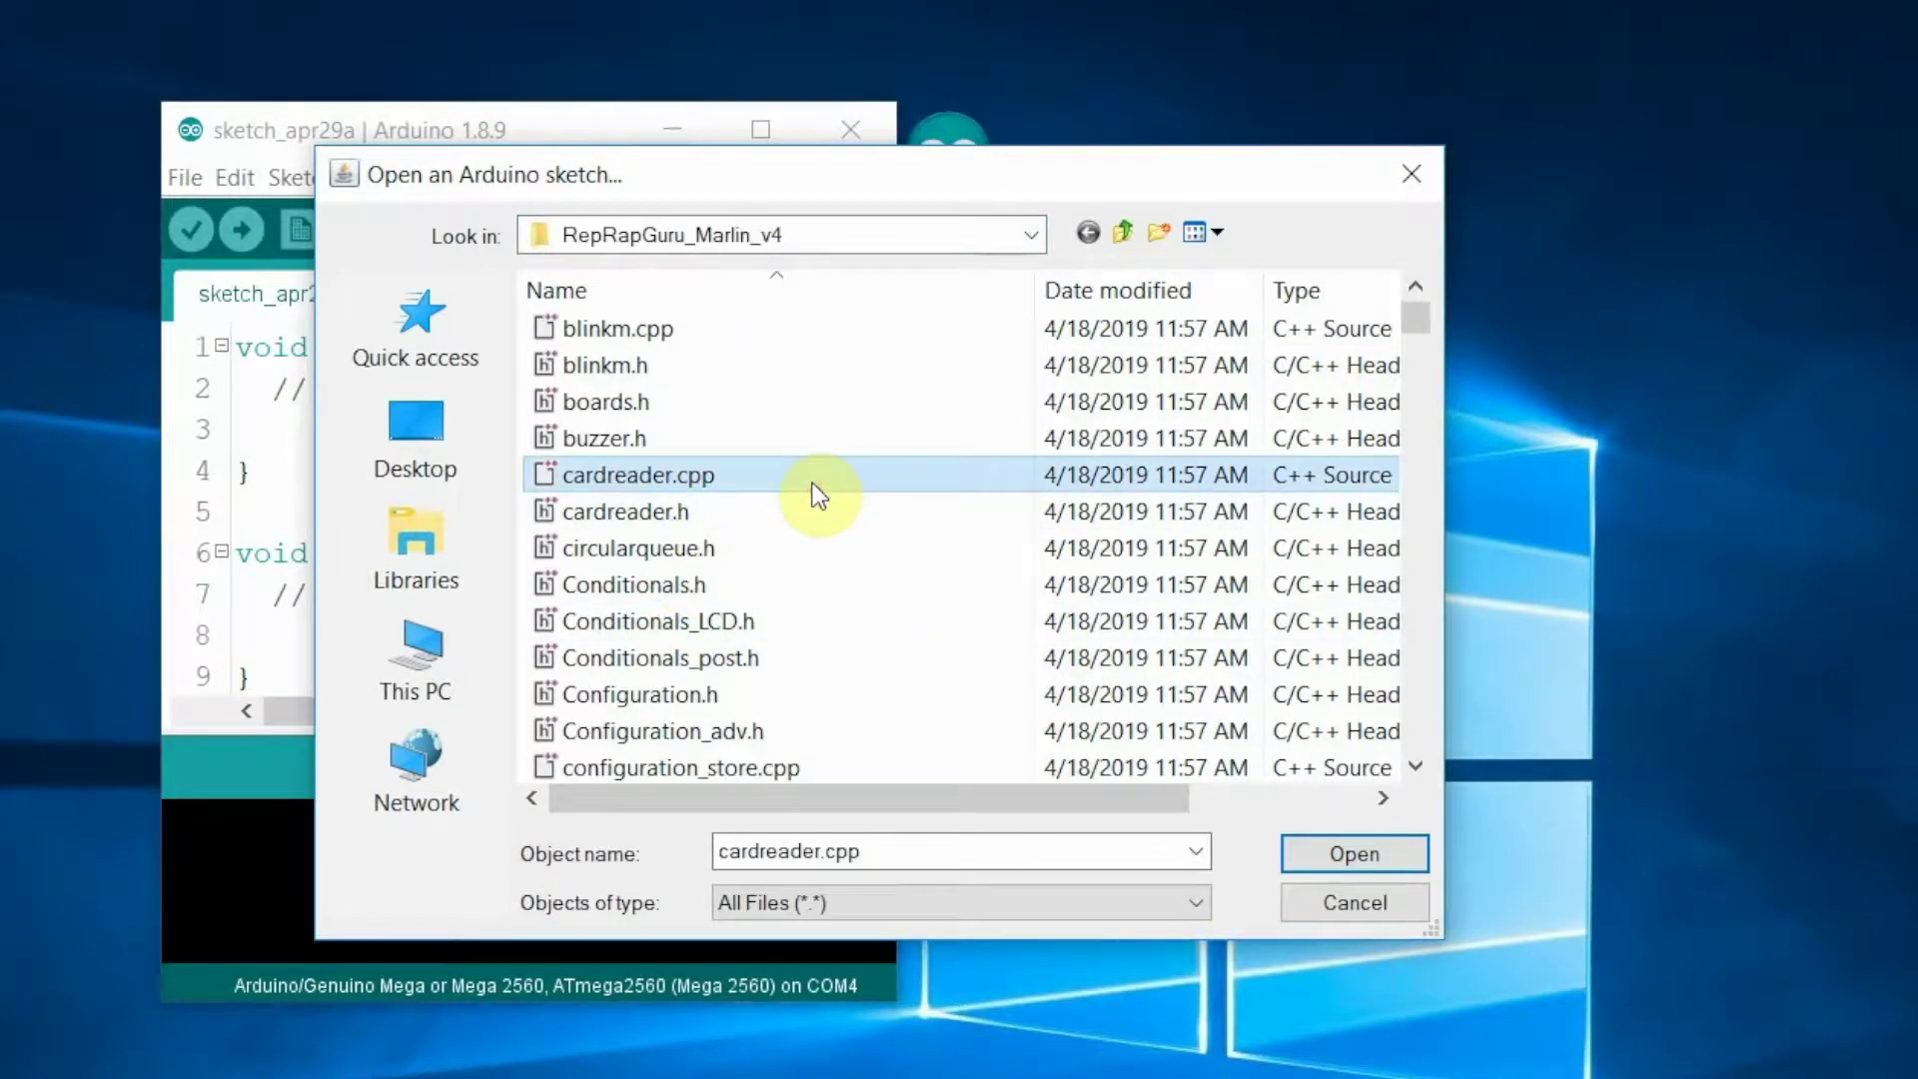
key("r")
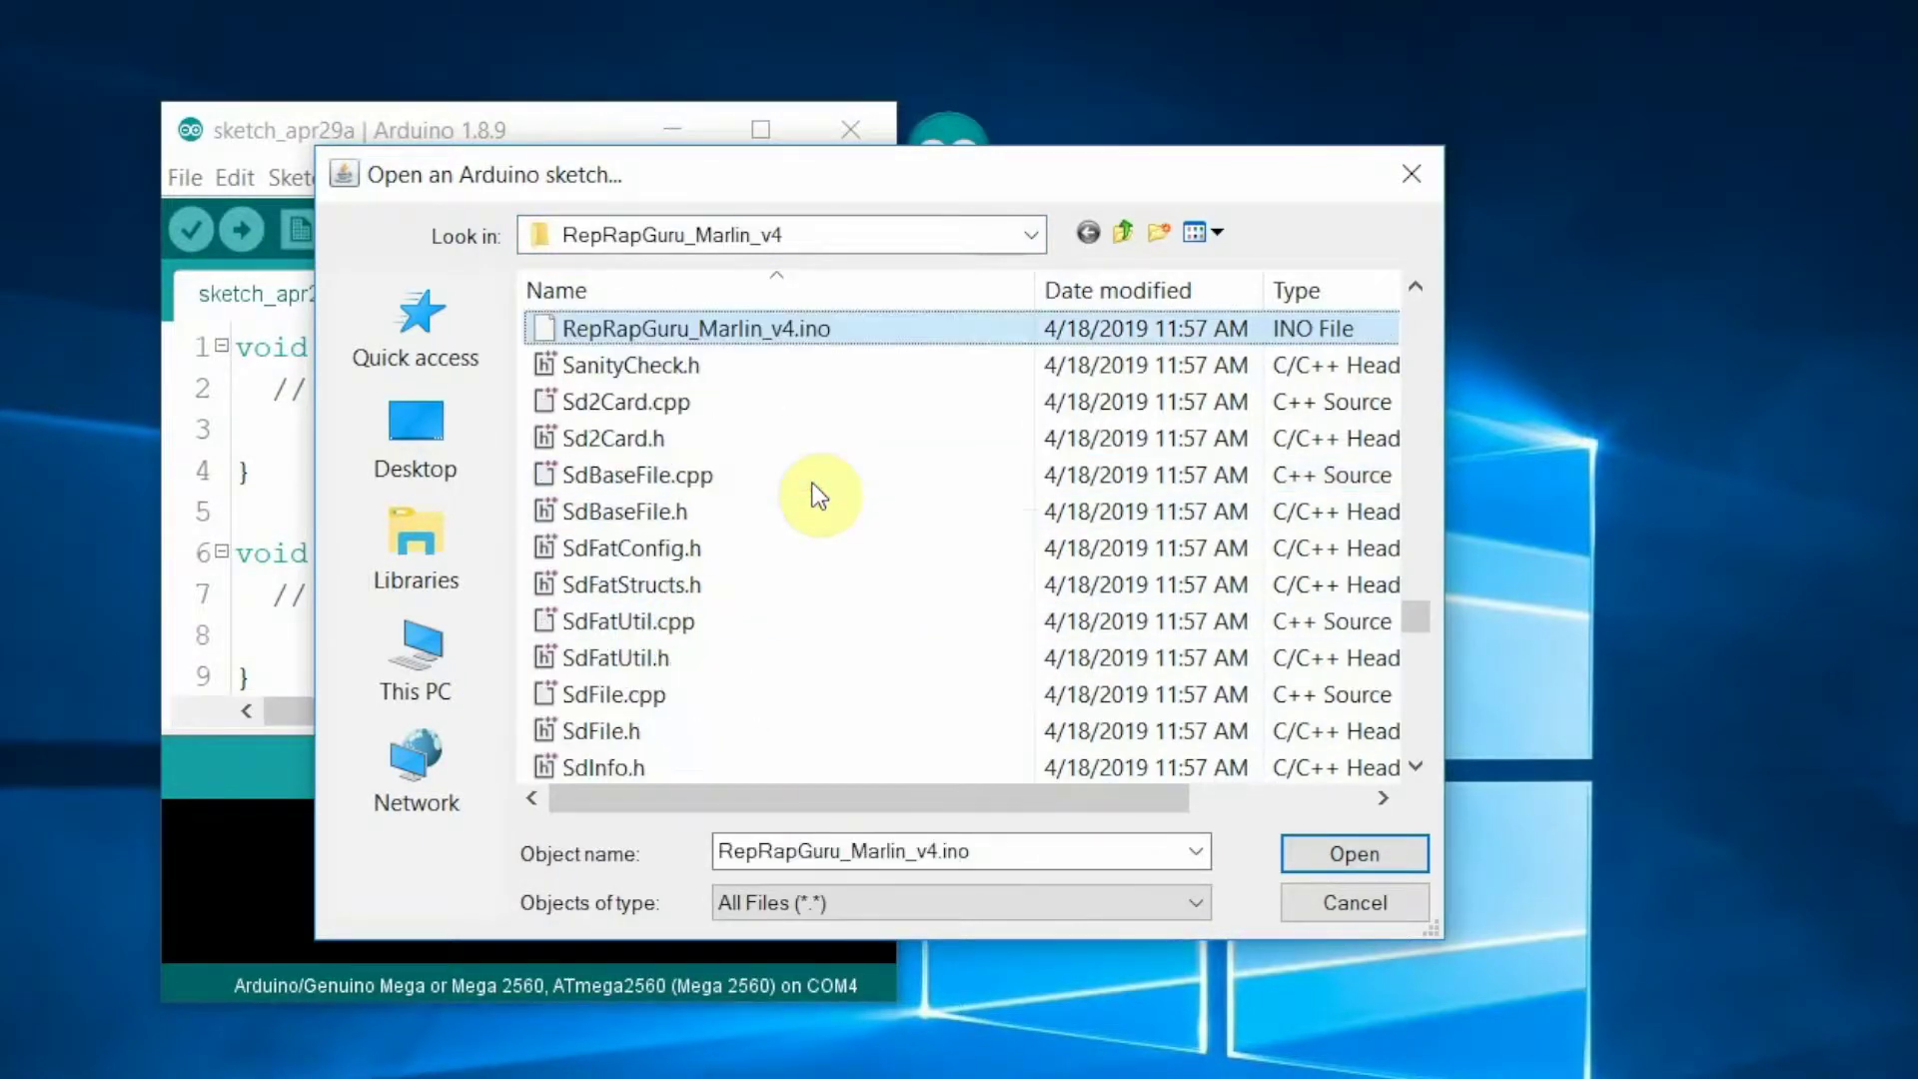
double_click(753, 328)
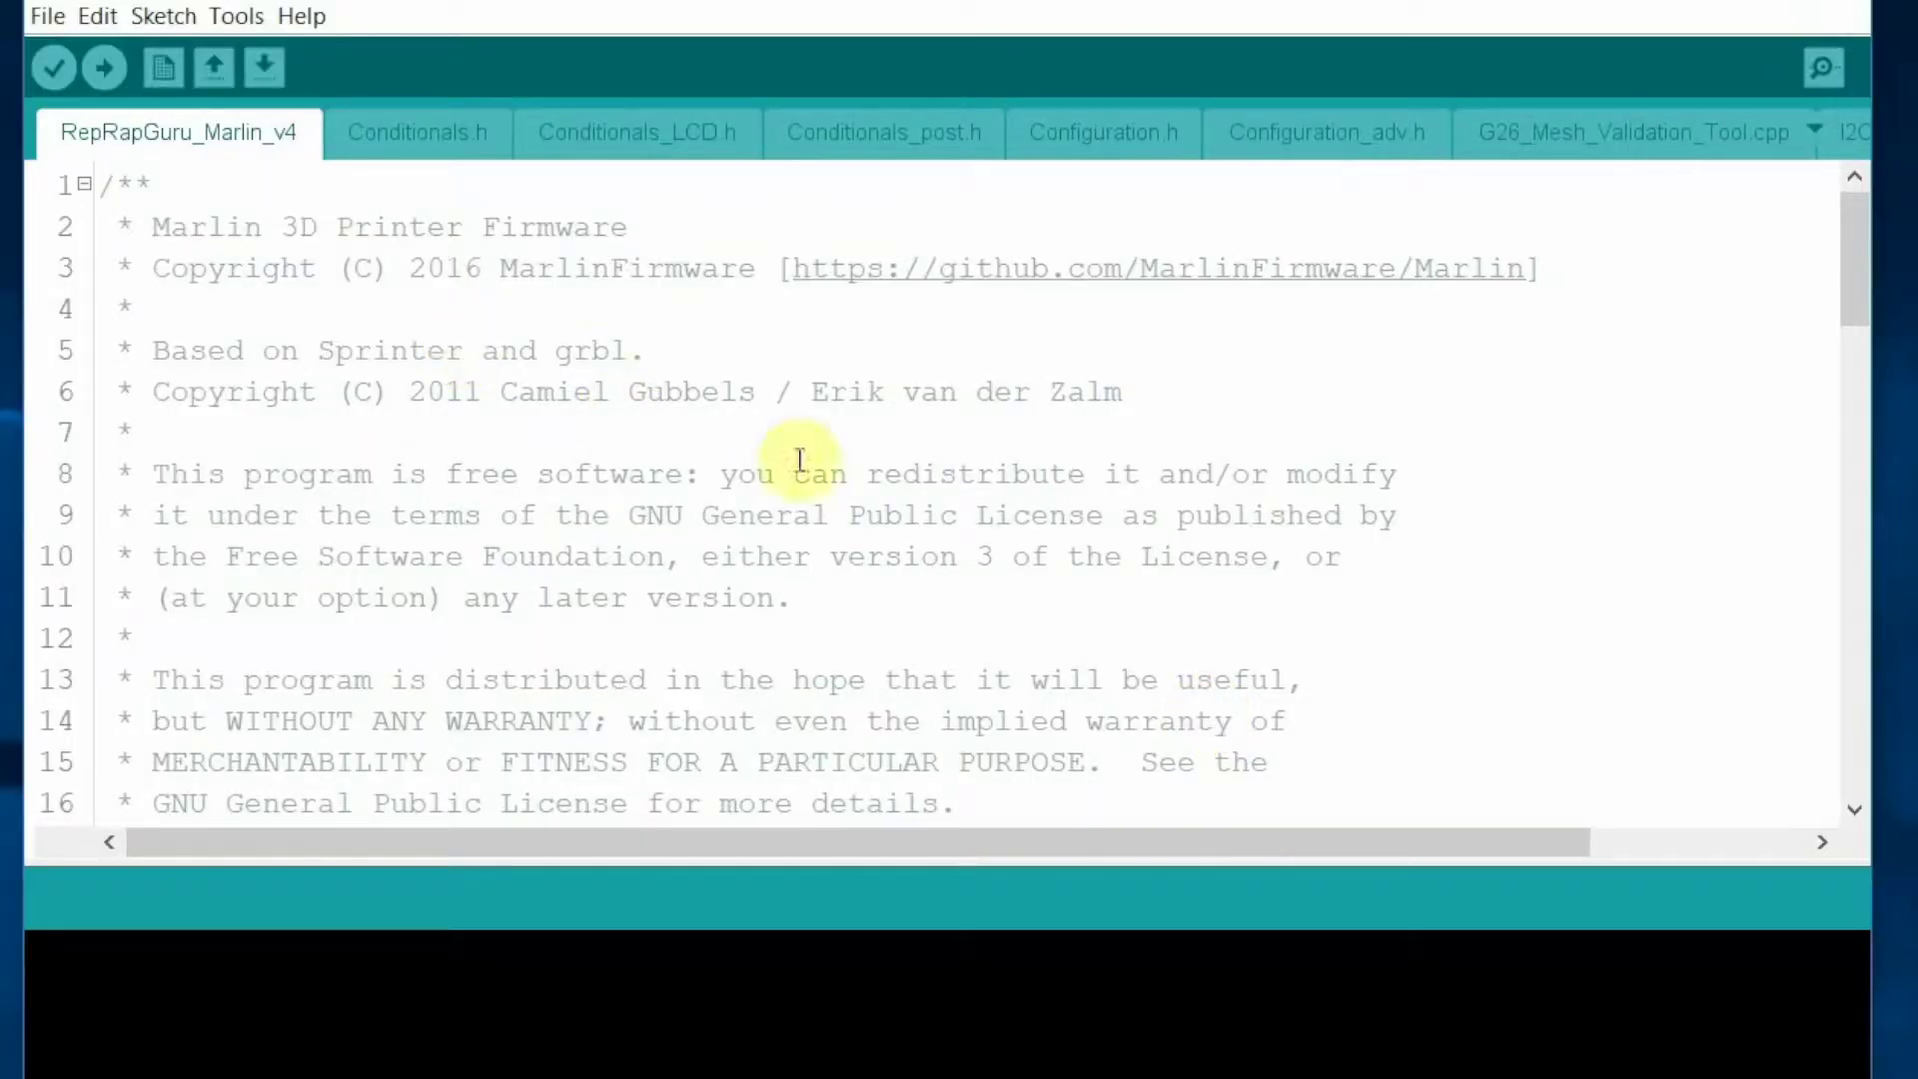
- Switch to Configuration.h and uncomment Z_MIN_PROBE_USES_Z_MIN_ENDSTOP_PIN
left_click(1083, 134)
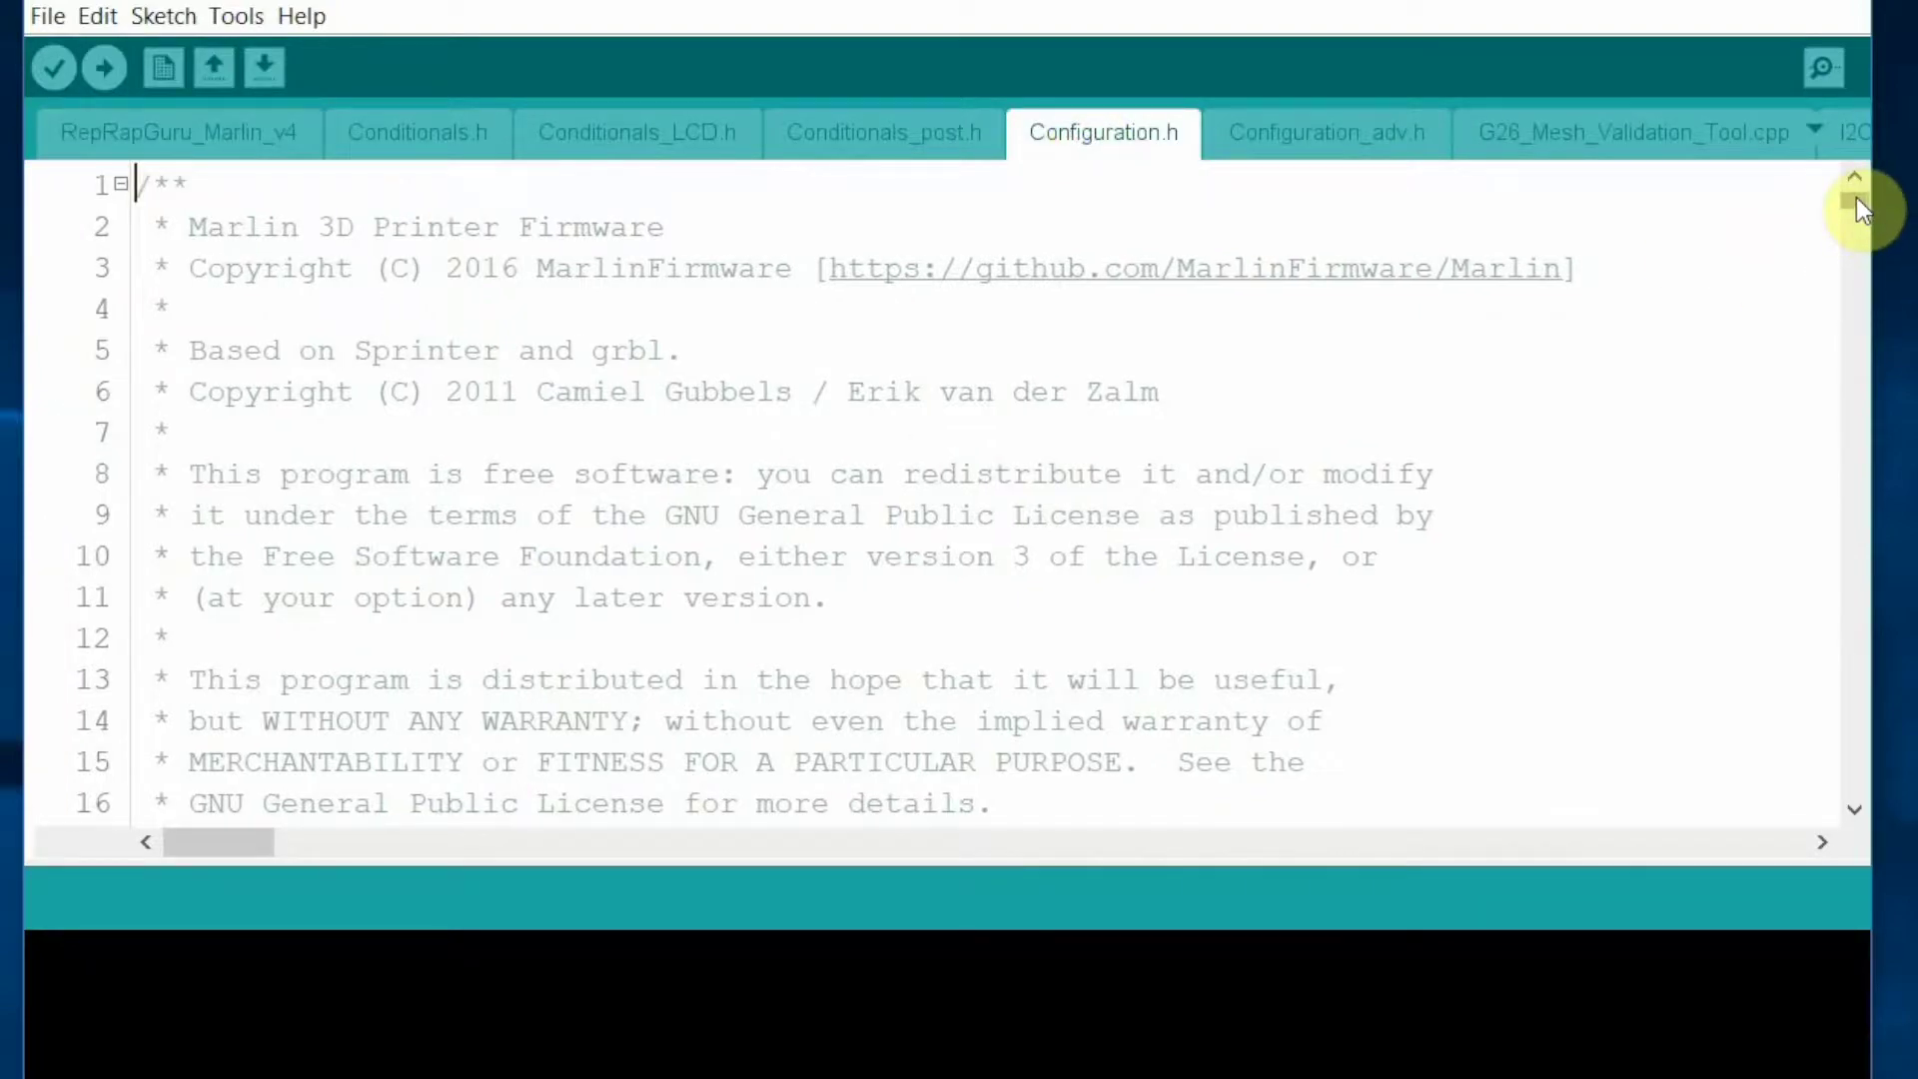
left_click_drag(1856, 200, 1856, 382)
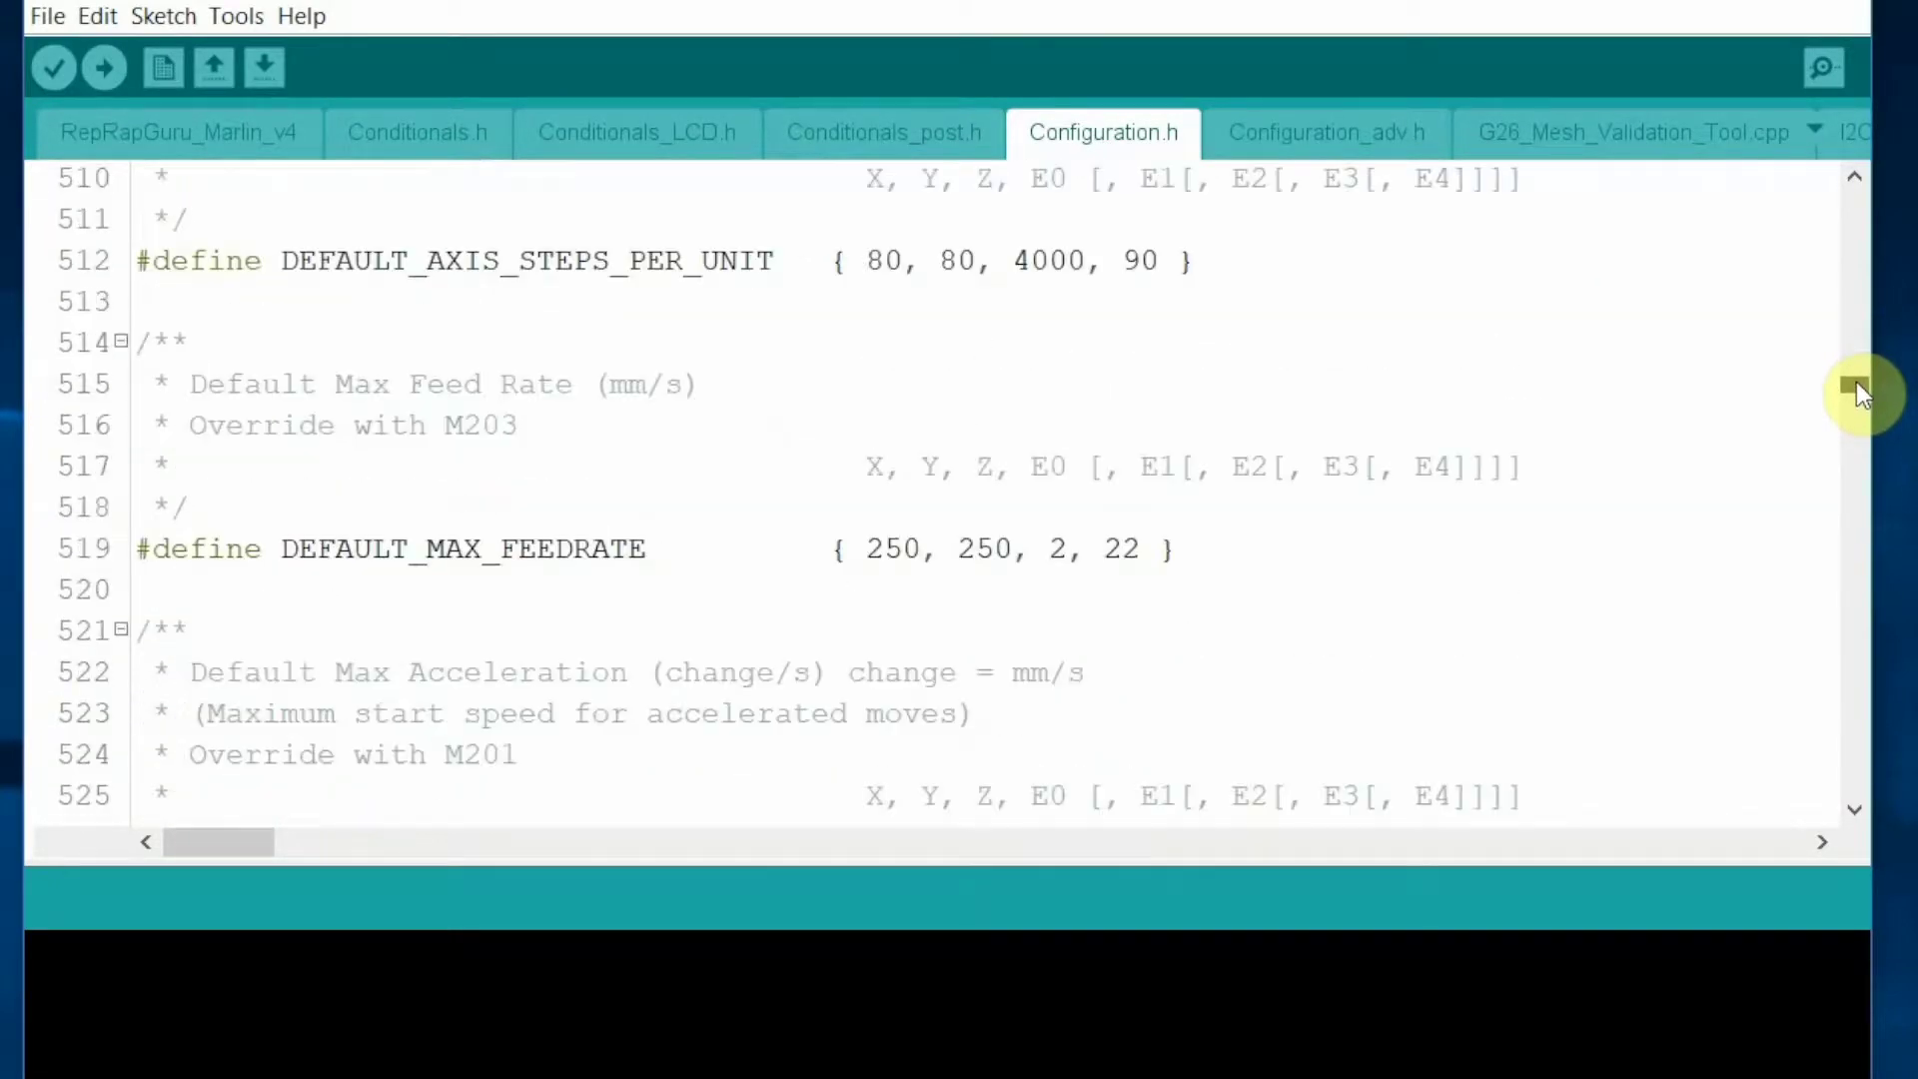
scroll(968, 500, "down", 14)
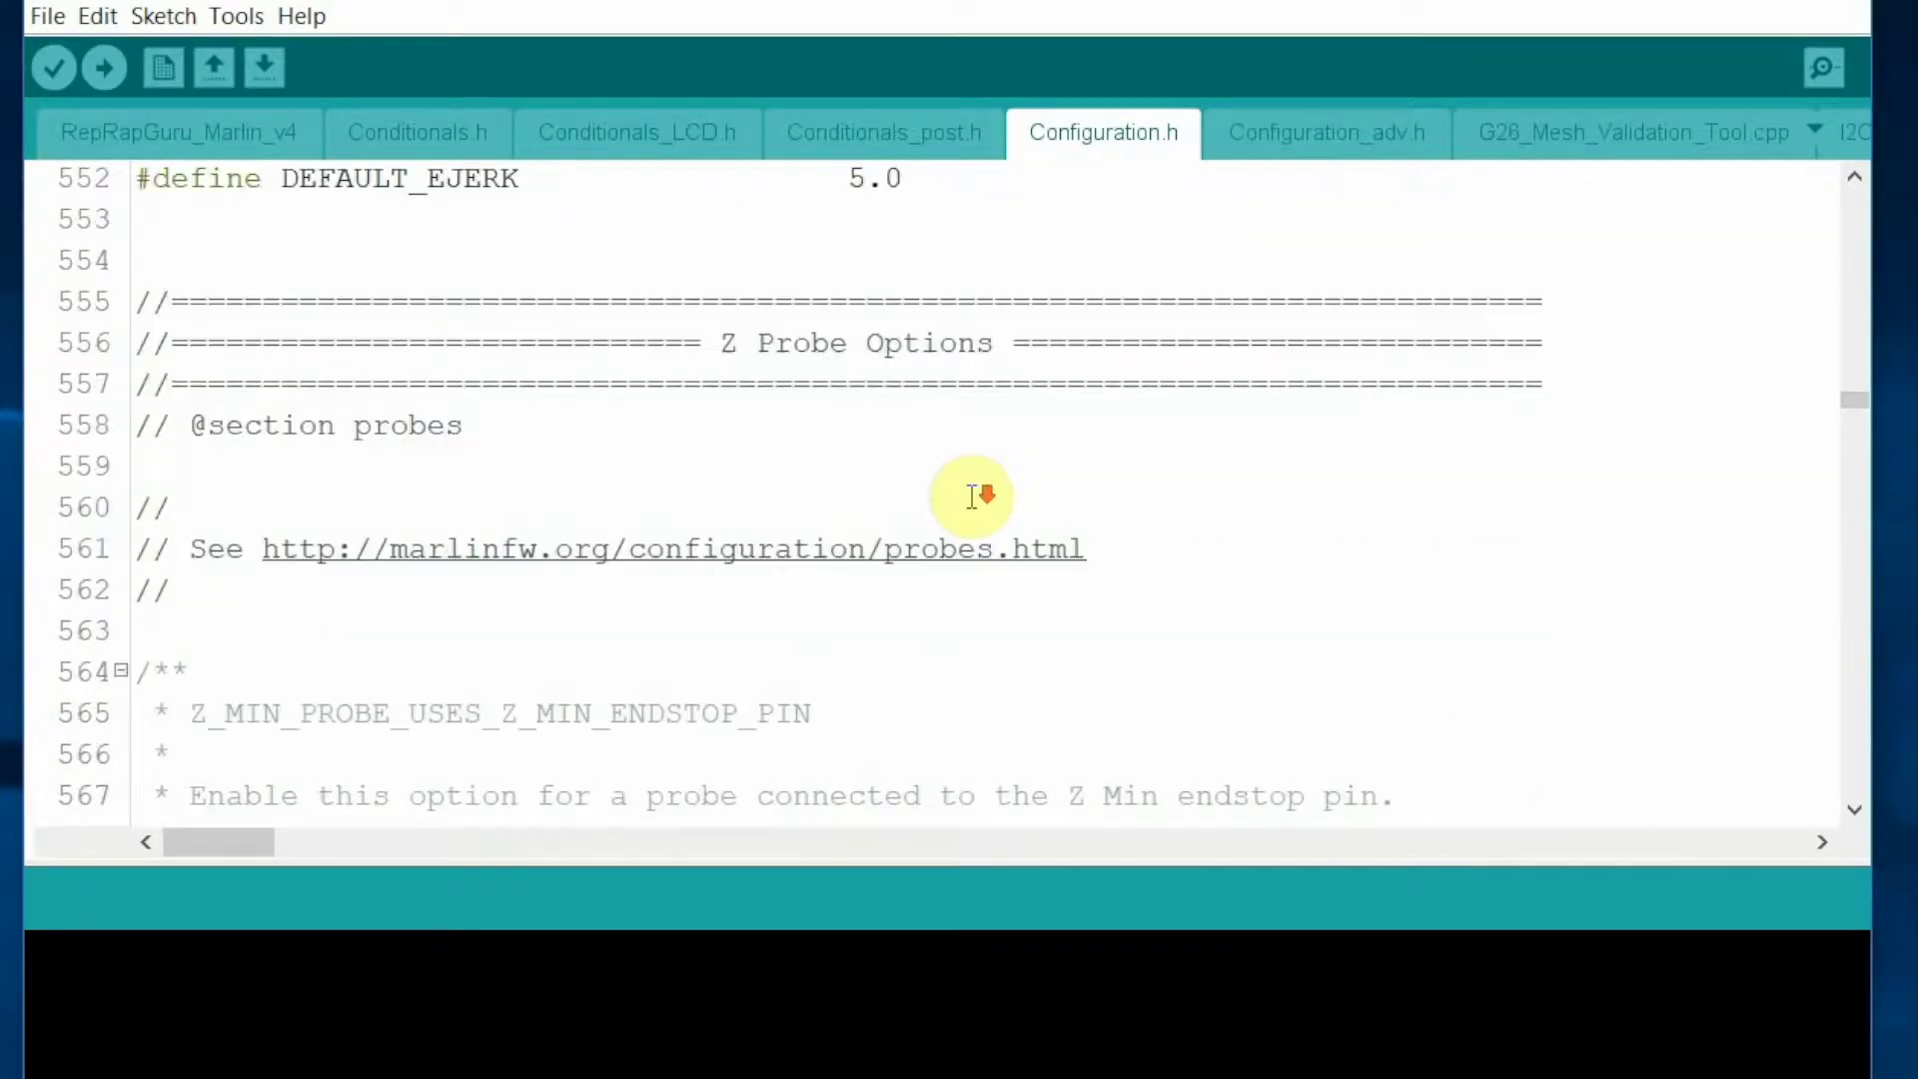
scroll(972, 496, "down", 2)
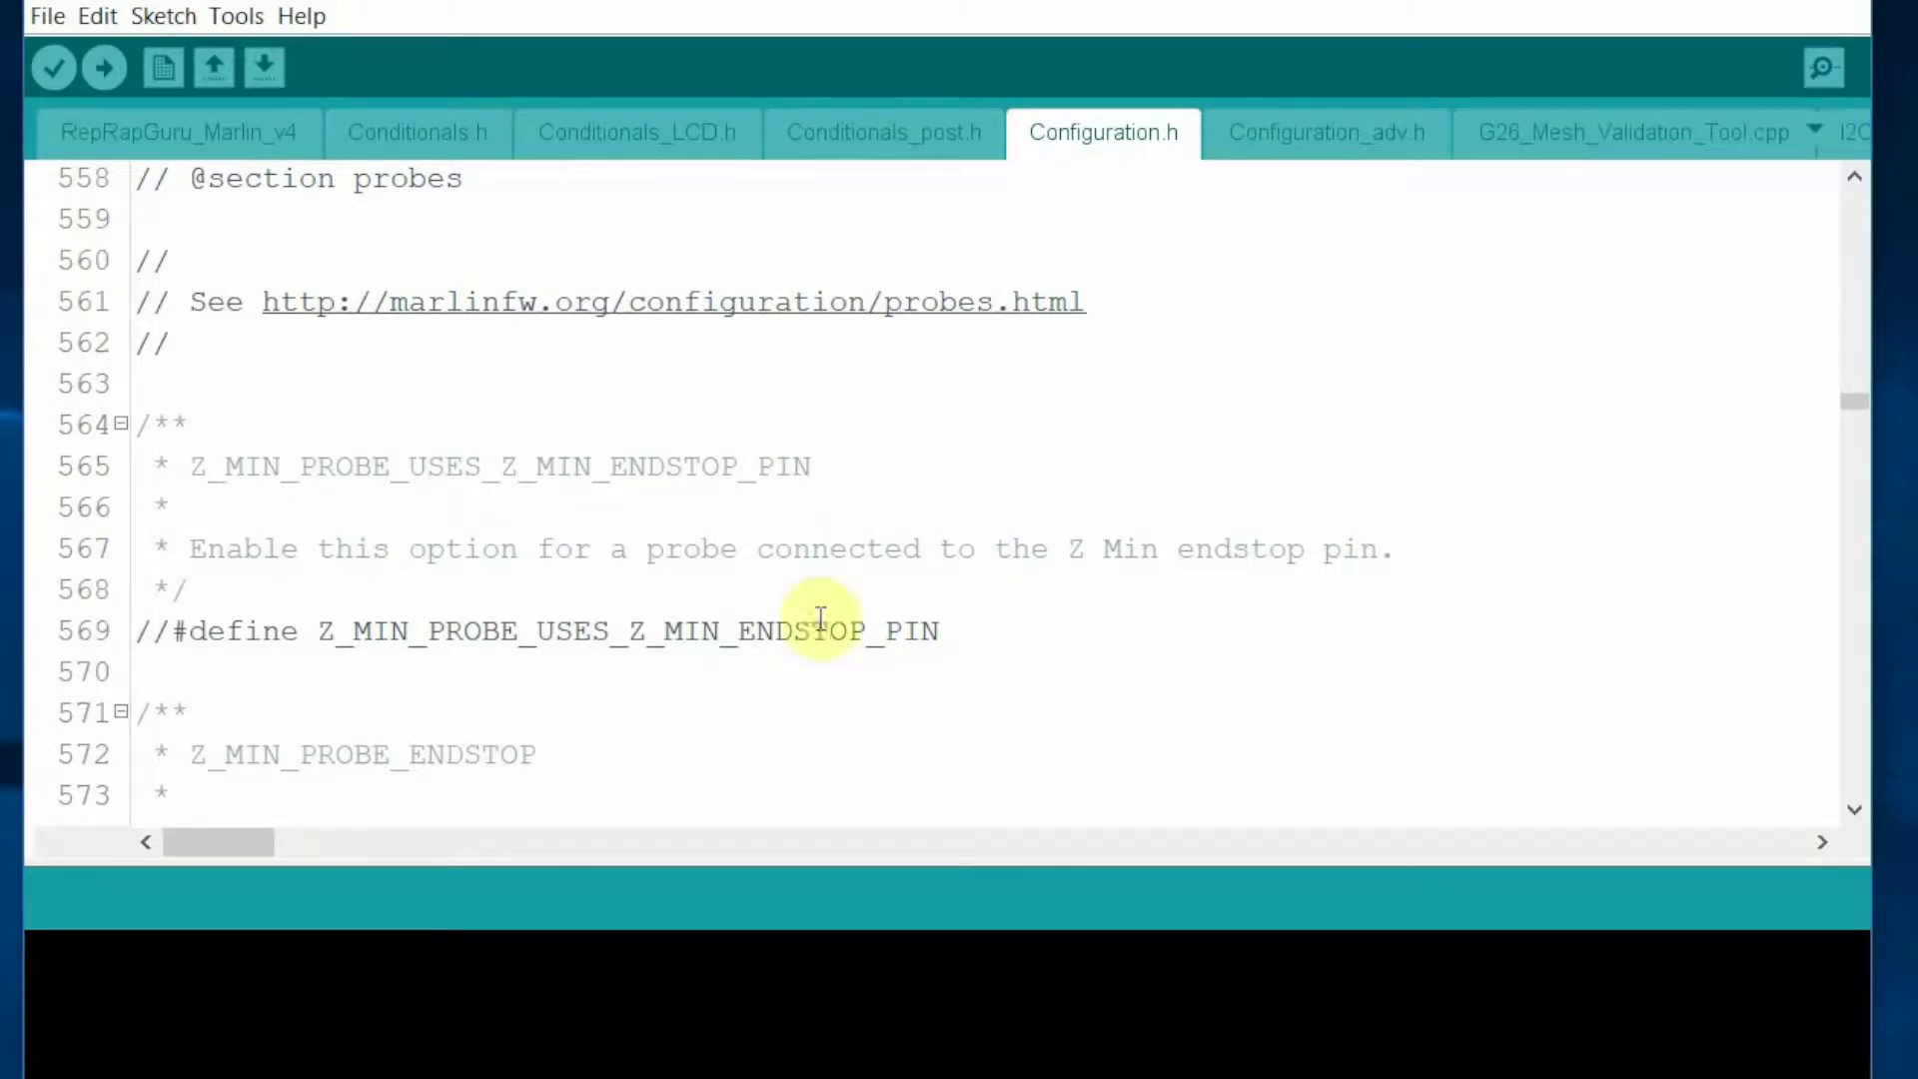
left_click(174, 633)
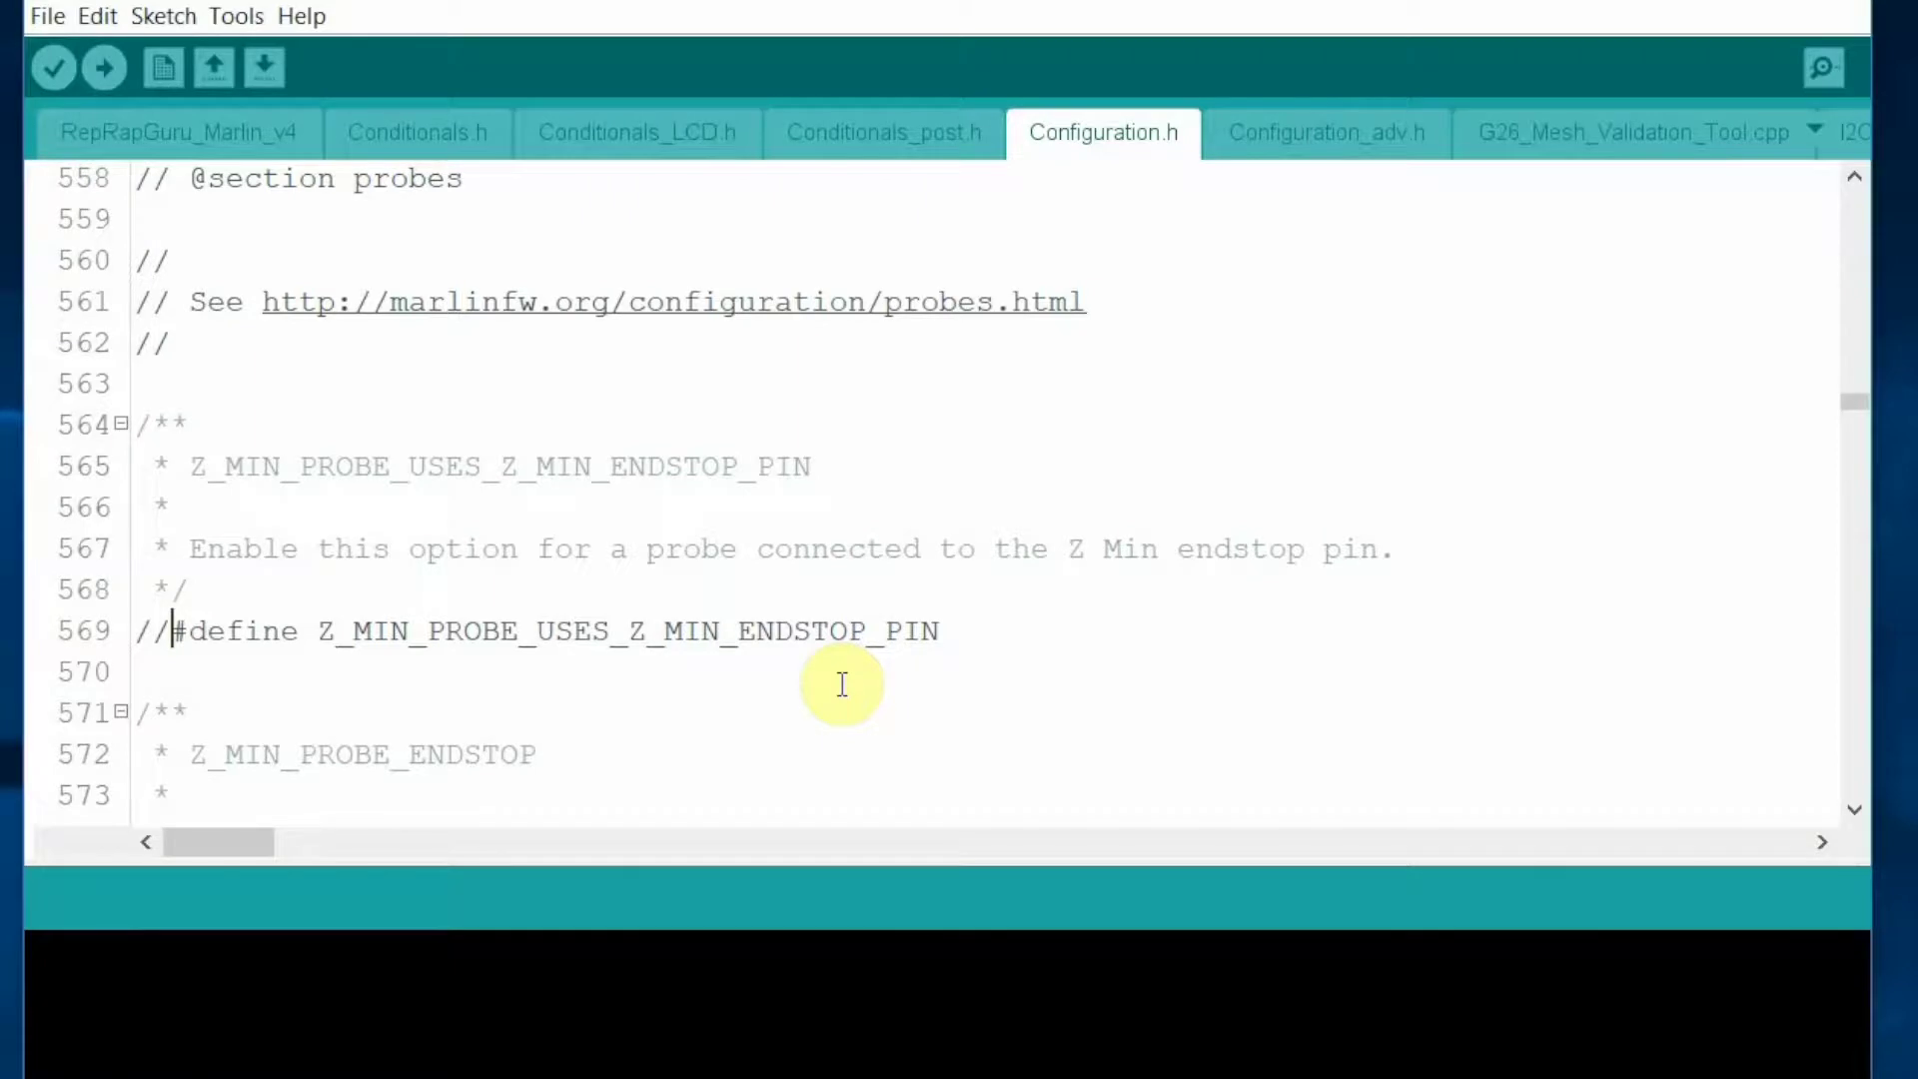
key("BackSpace")
key("BackSpace")
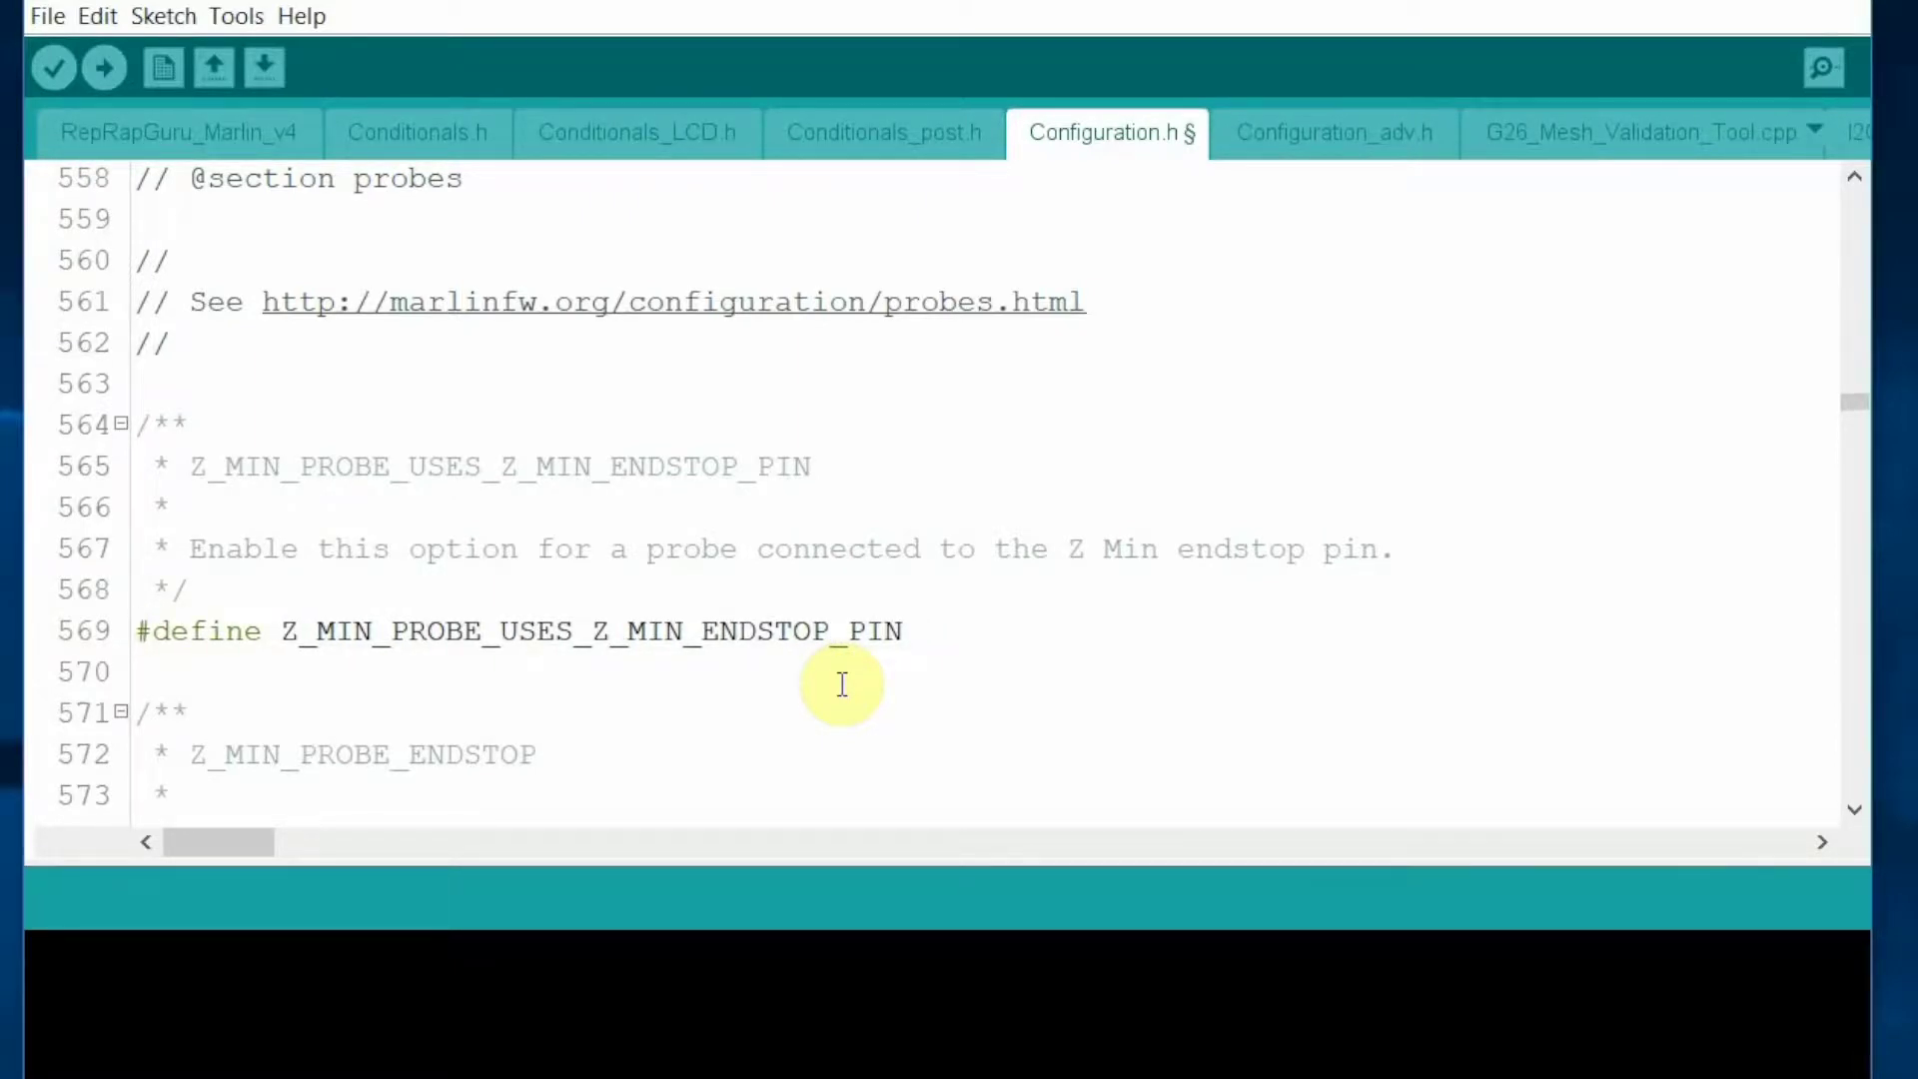
- Enable FIX_MOUNTED_PROBE and scroll down to the X/Y/Z probe offset defines
scroll(842, 684, "down", 15)
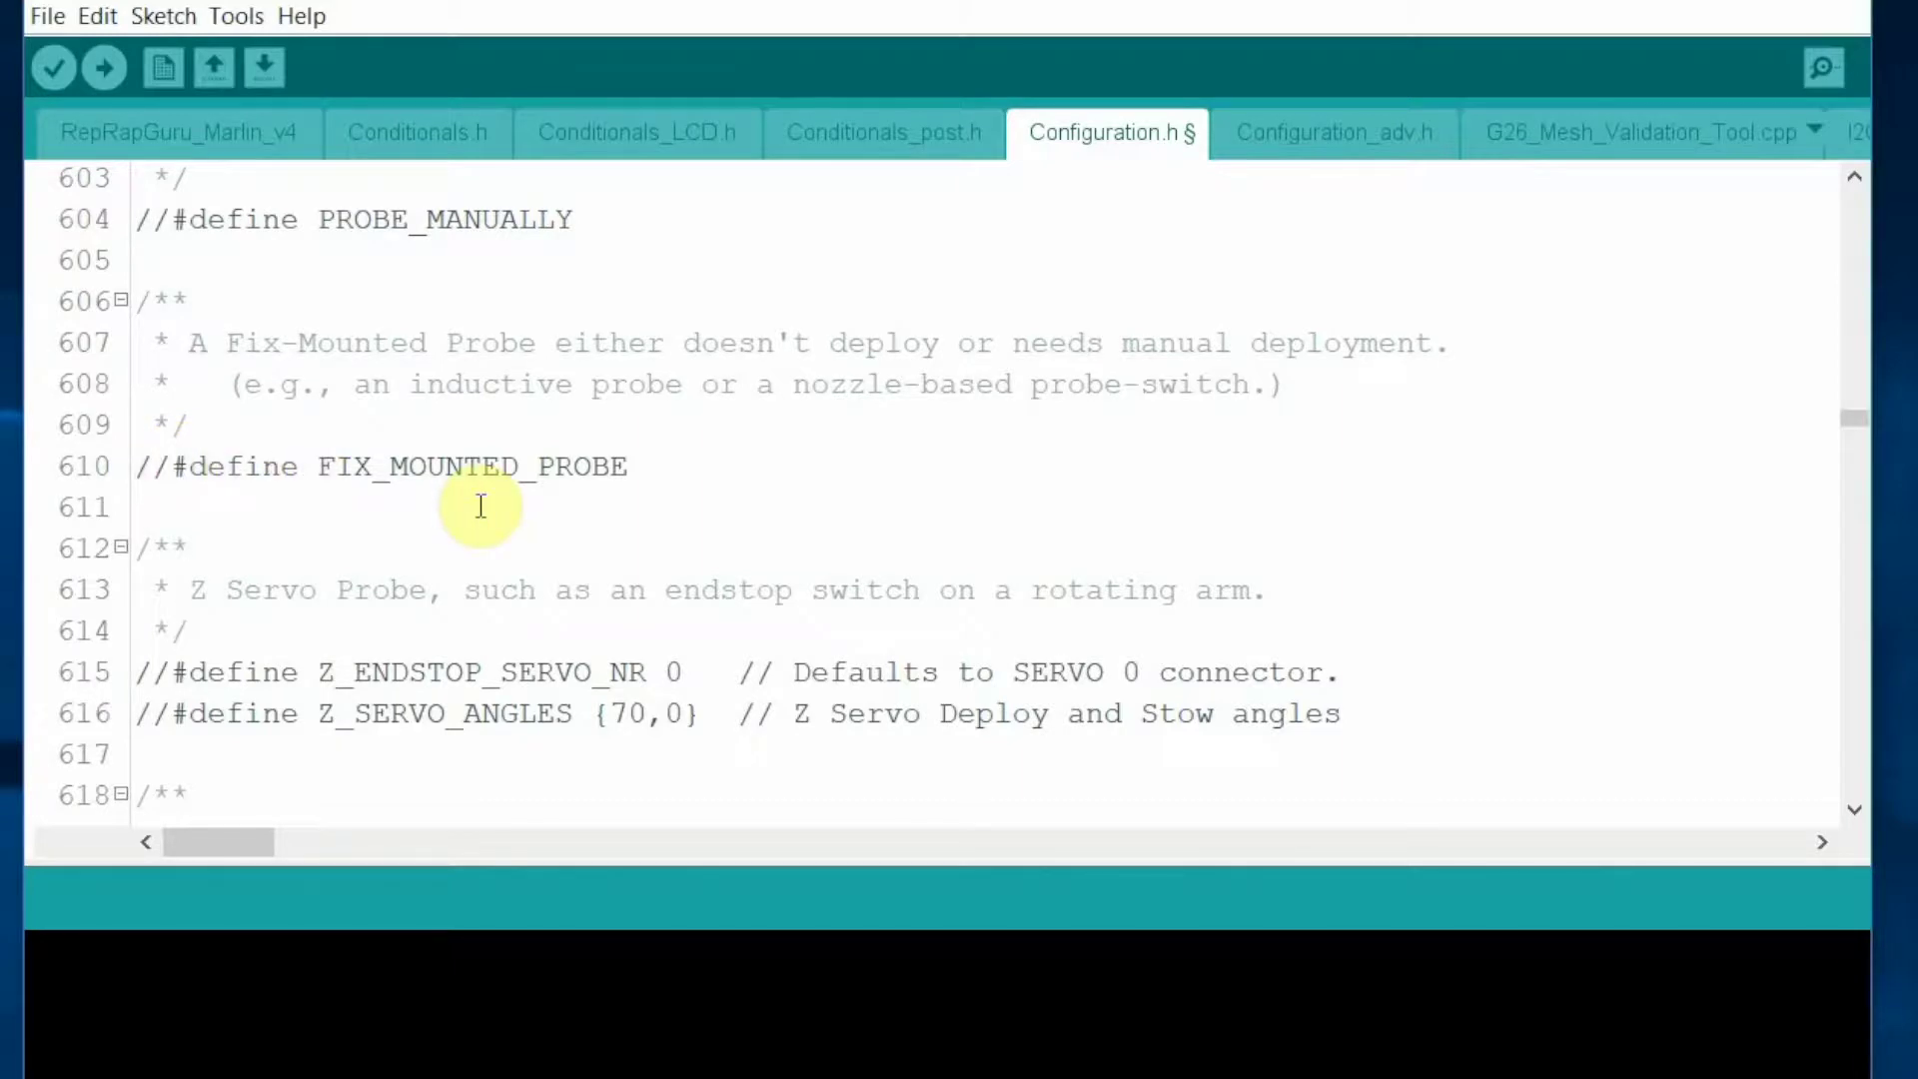
key("BackSpace")
key("BackSpace")
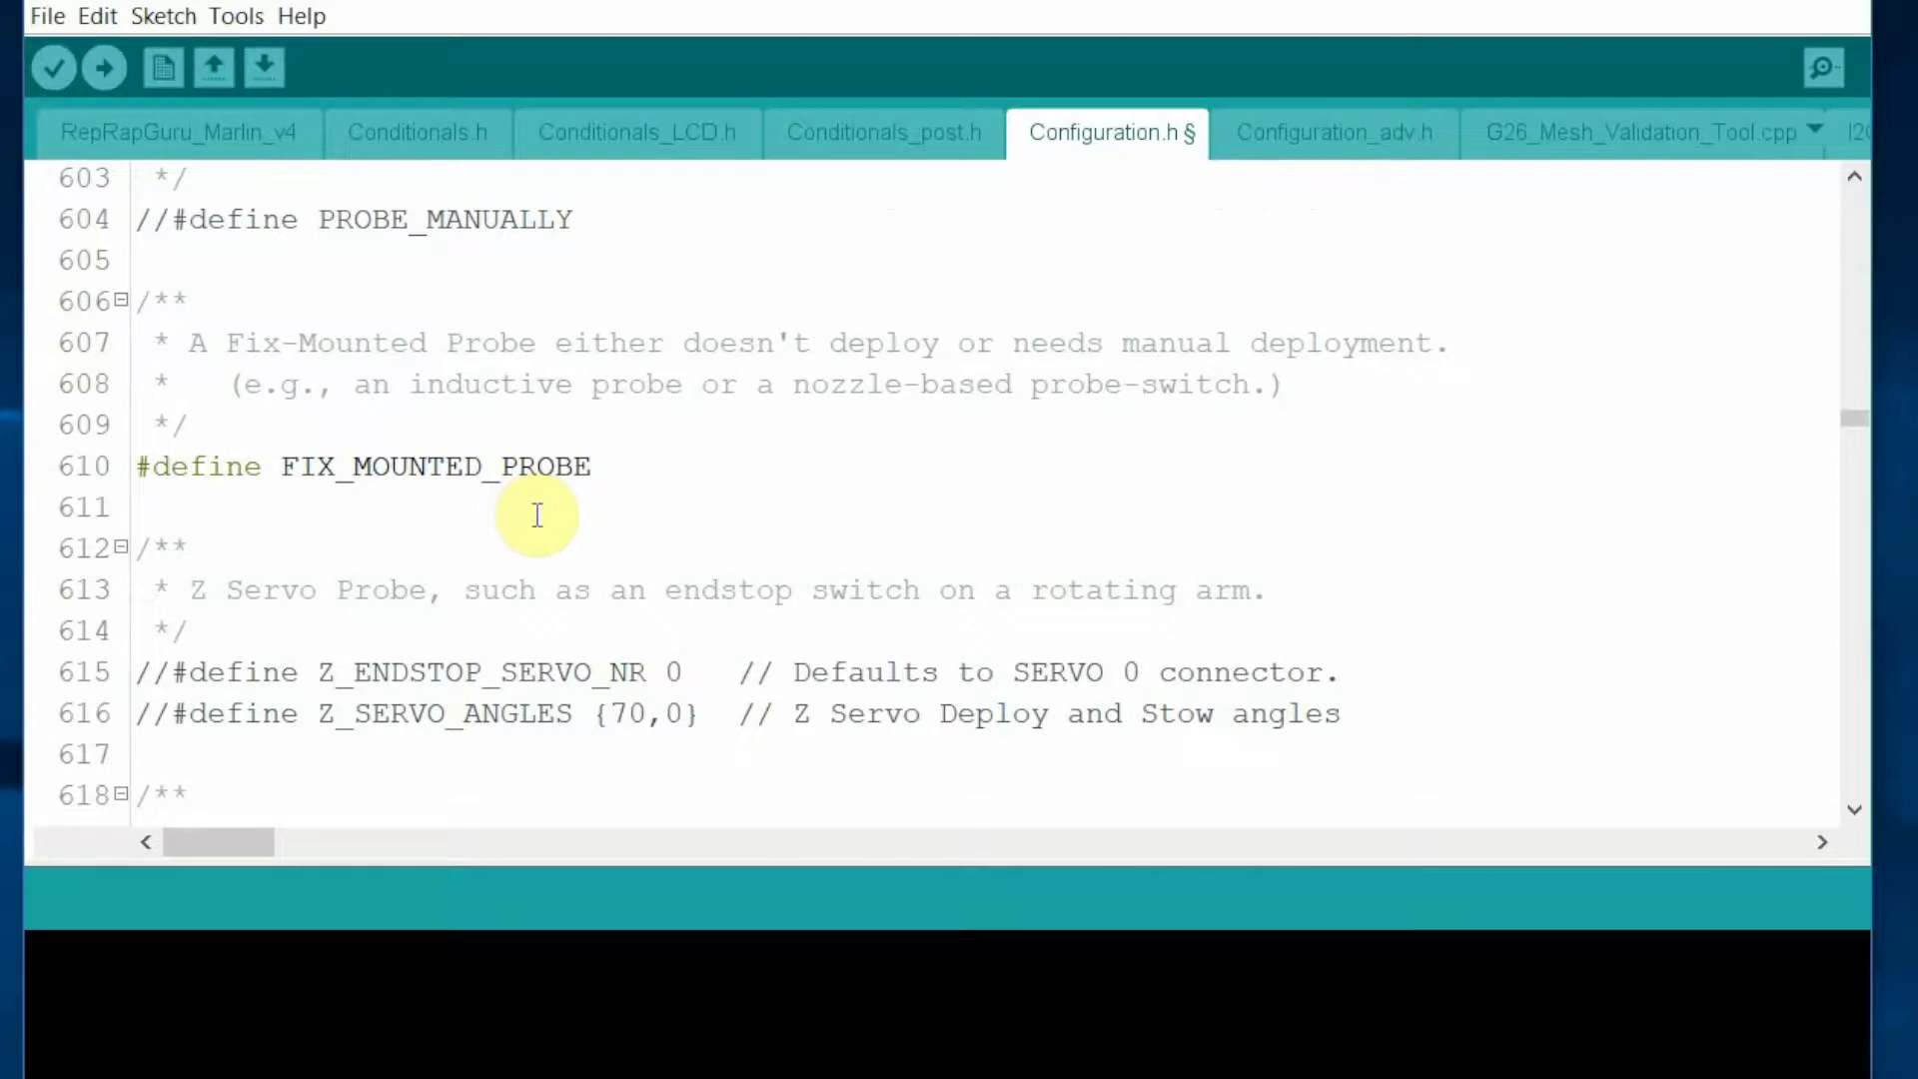
scroll(540, 511, "down", 3)
scroll(539, 514, "down", 6)
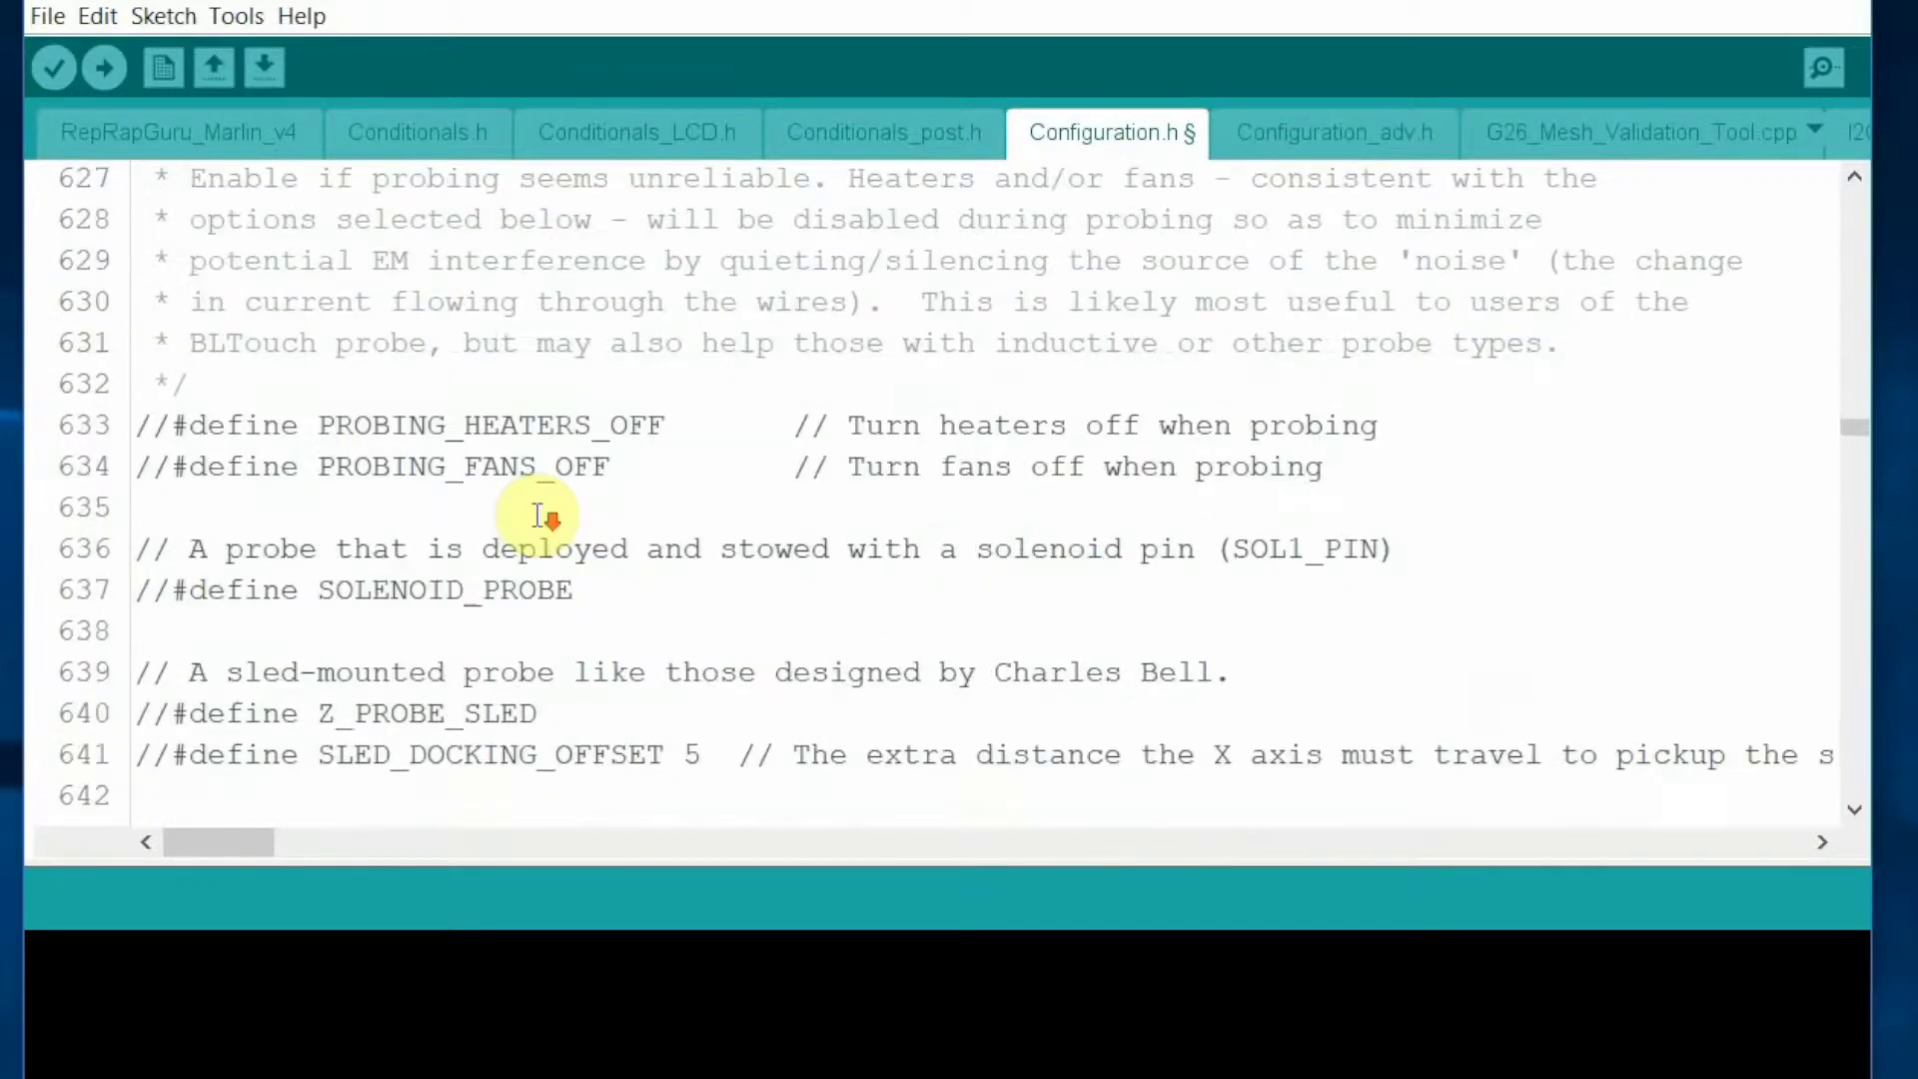
scroll(540, 514, "down", 7)
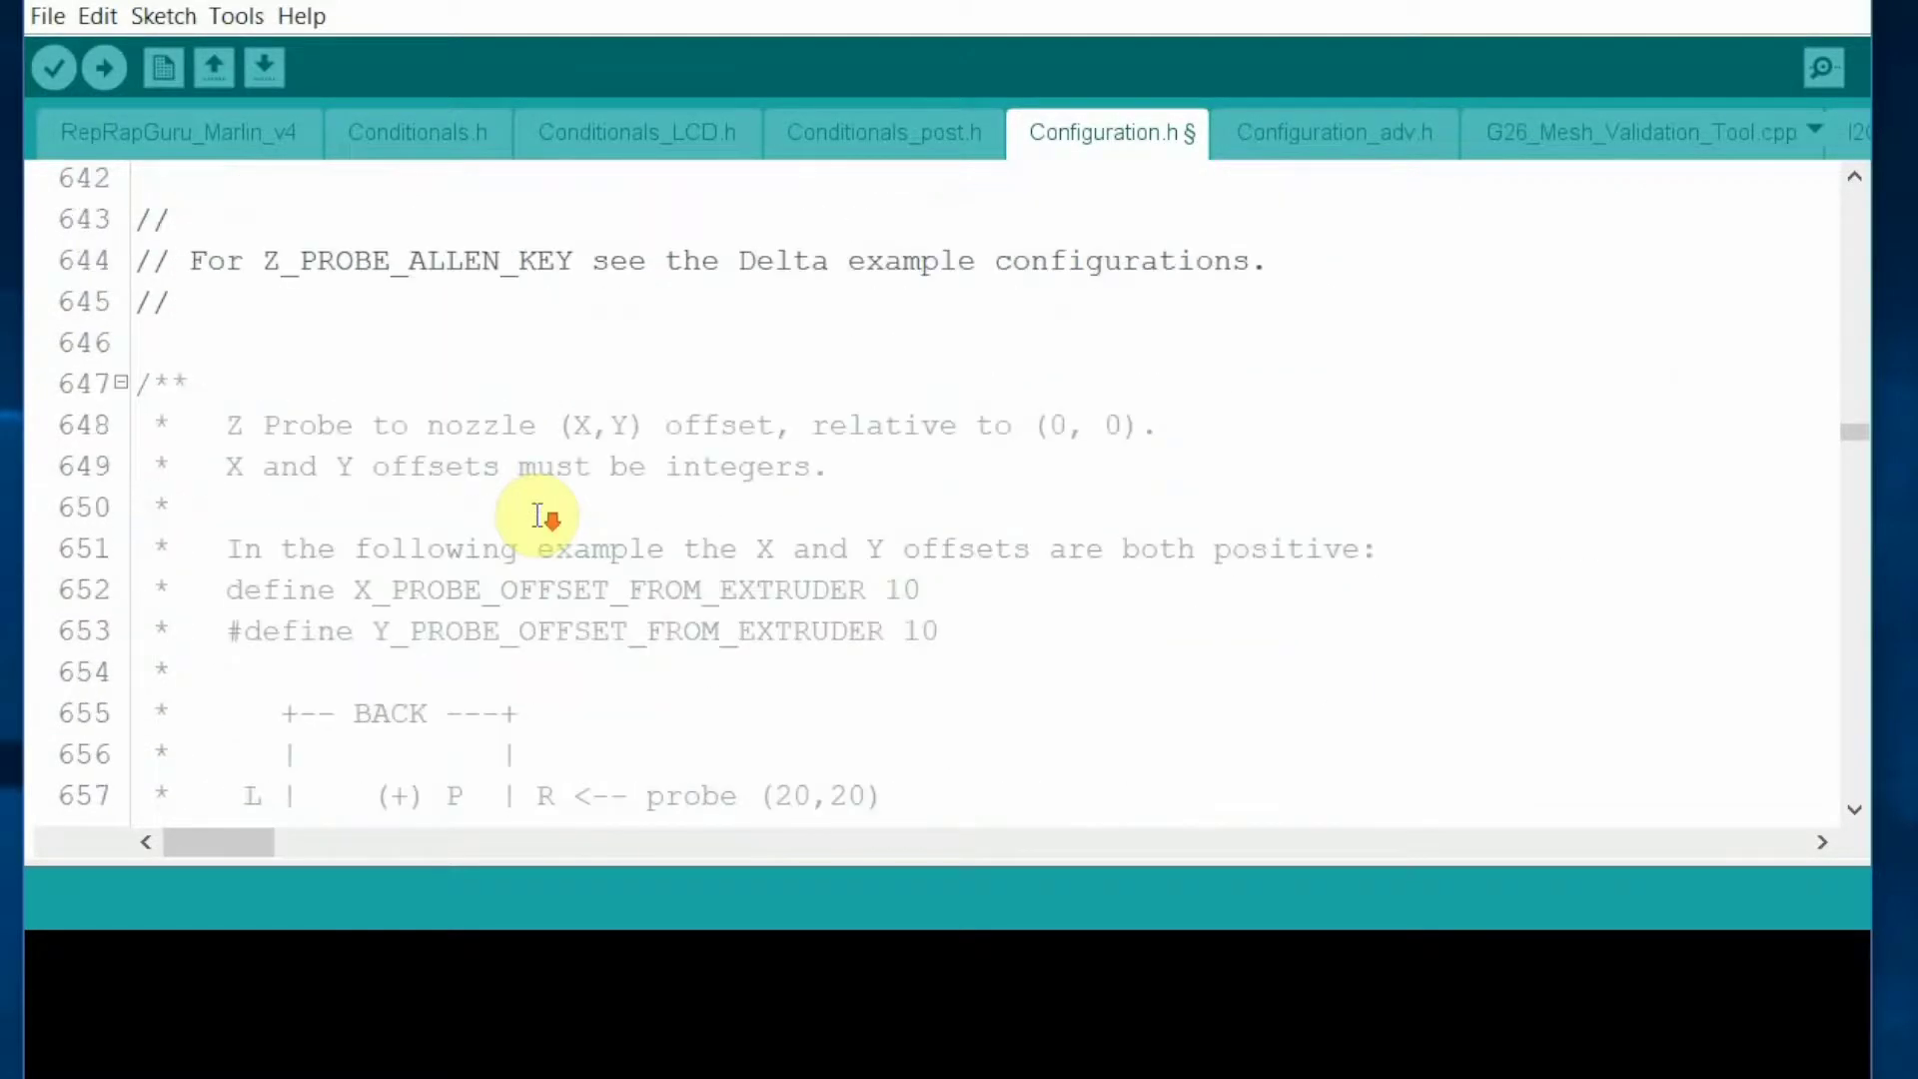
scroll(540, 515, "down", 3)
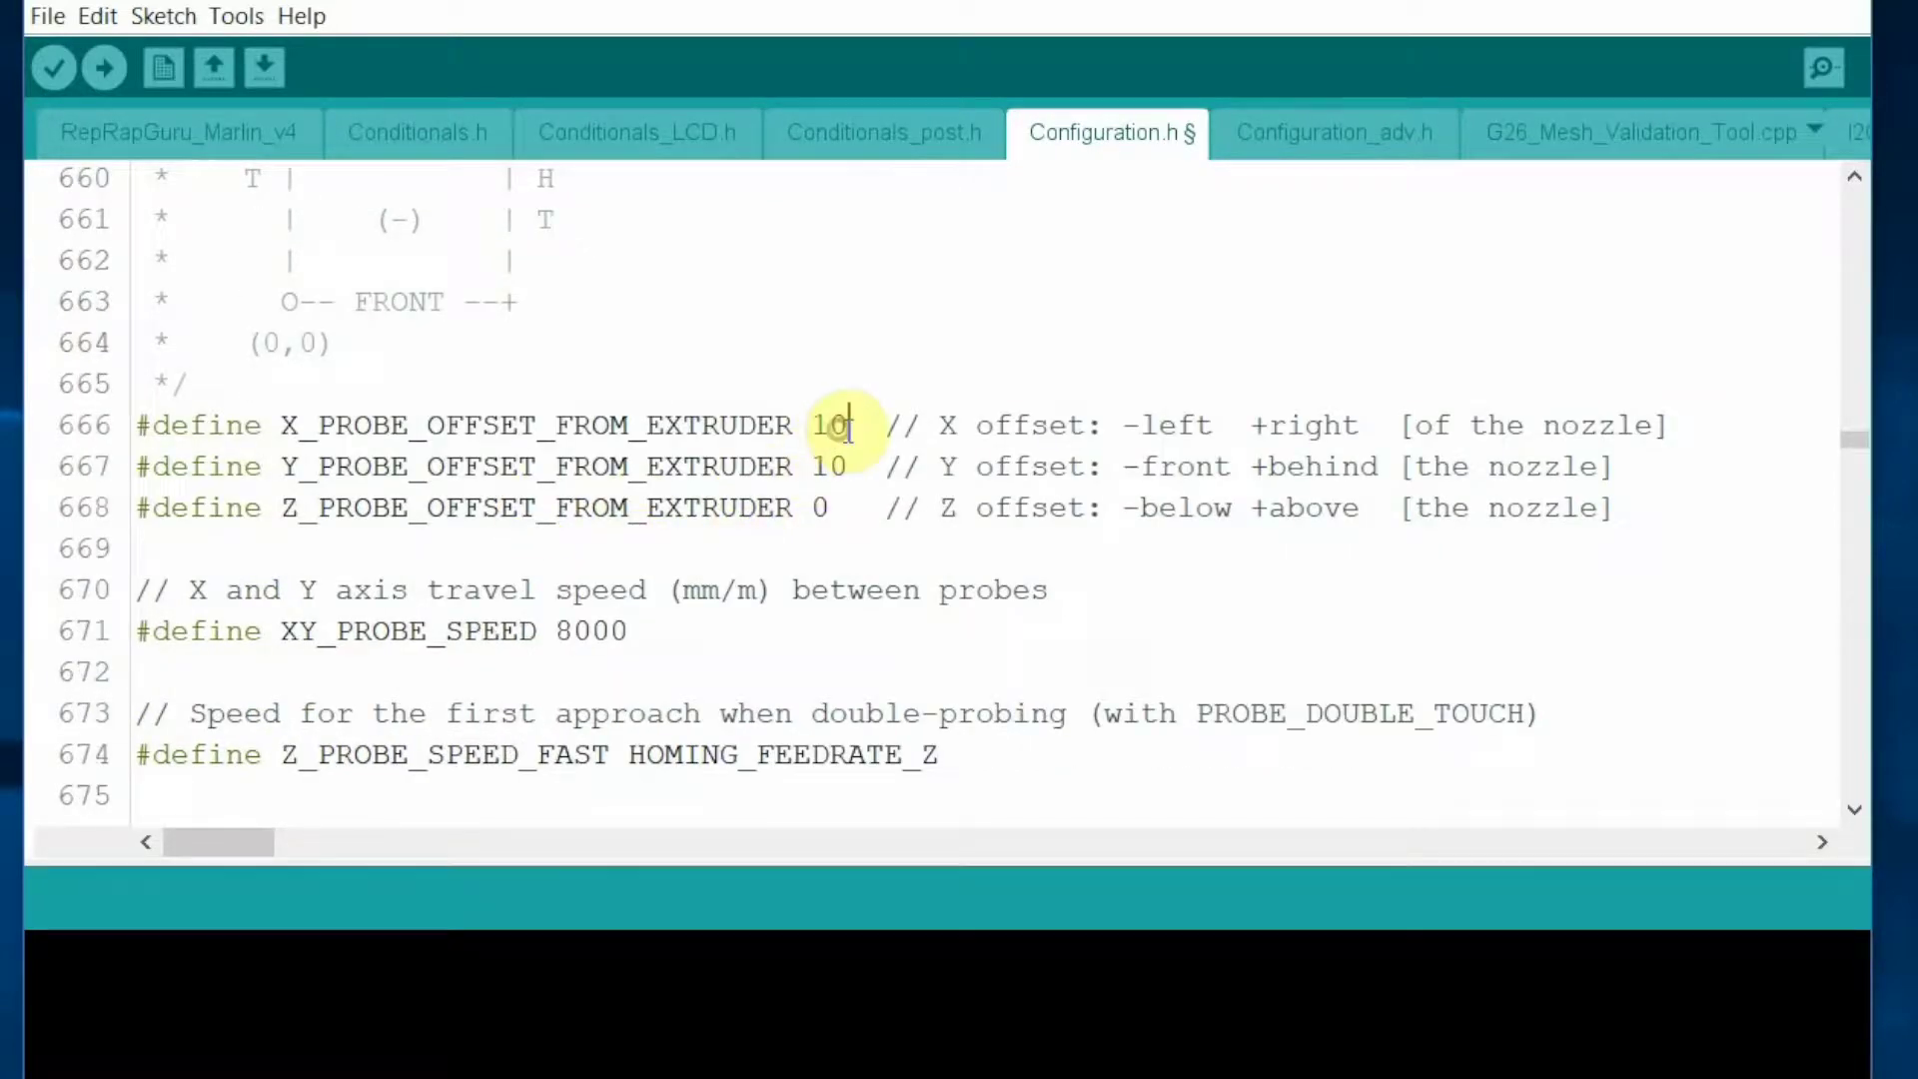
- Set X_PROBE_OFFSET_FROM_EXTRUDER to -45 and the Y offset to 15
left_click(839, 437)
key("BackSpace")
key("BackSpace")
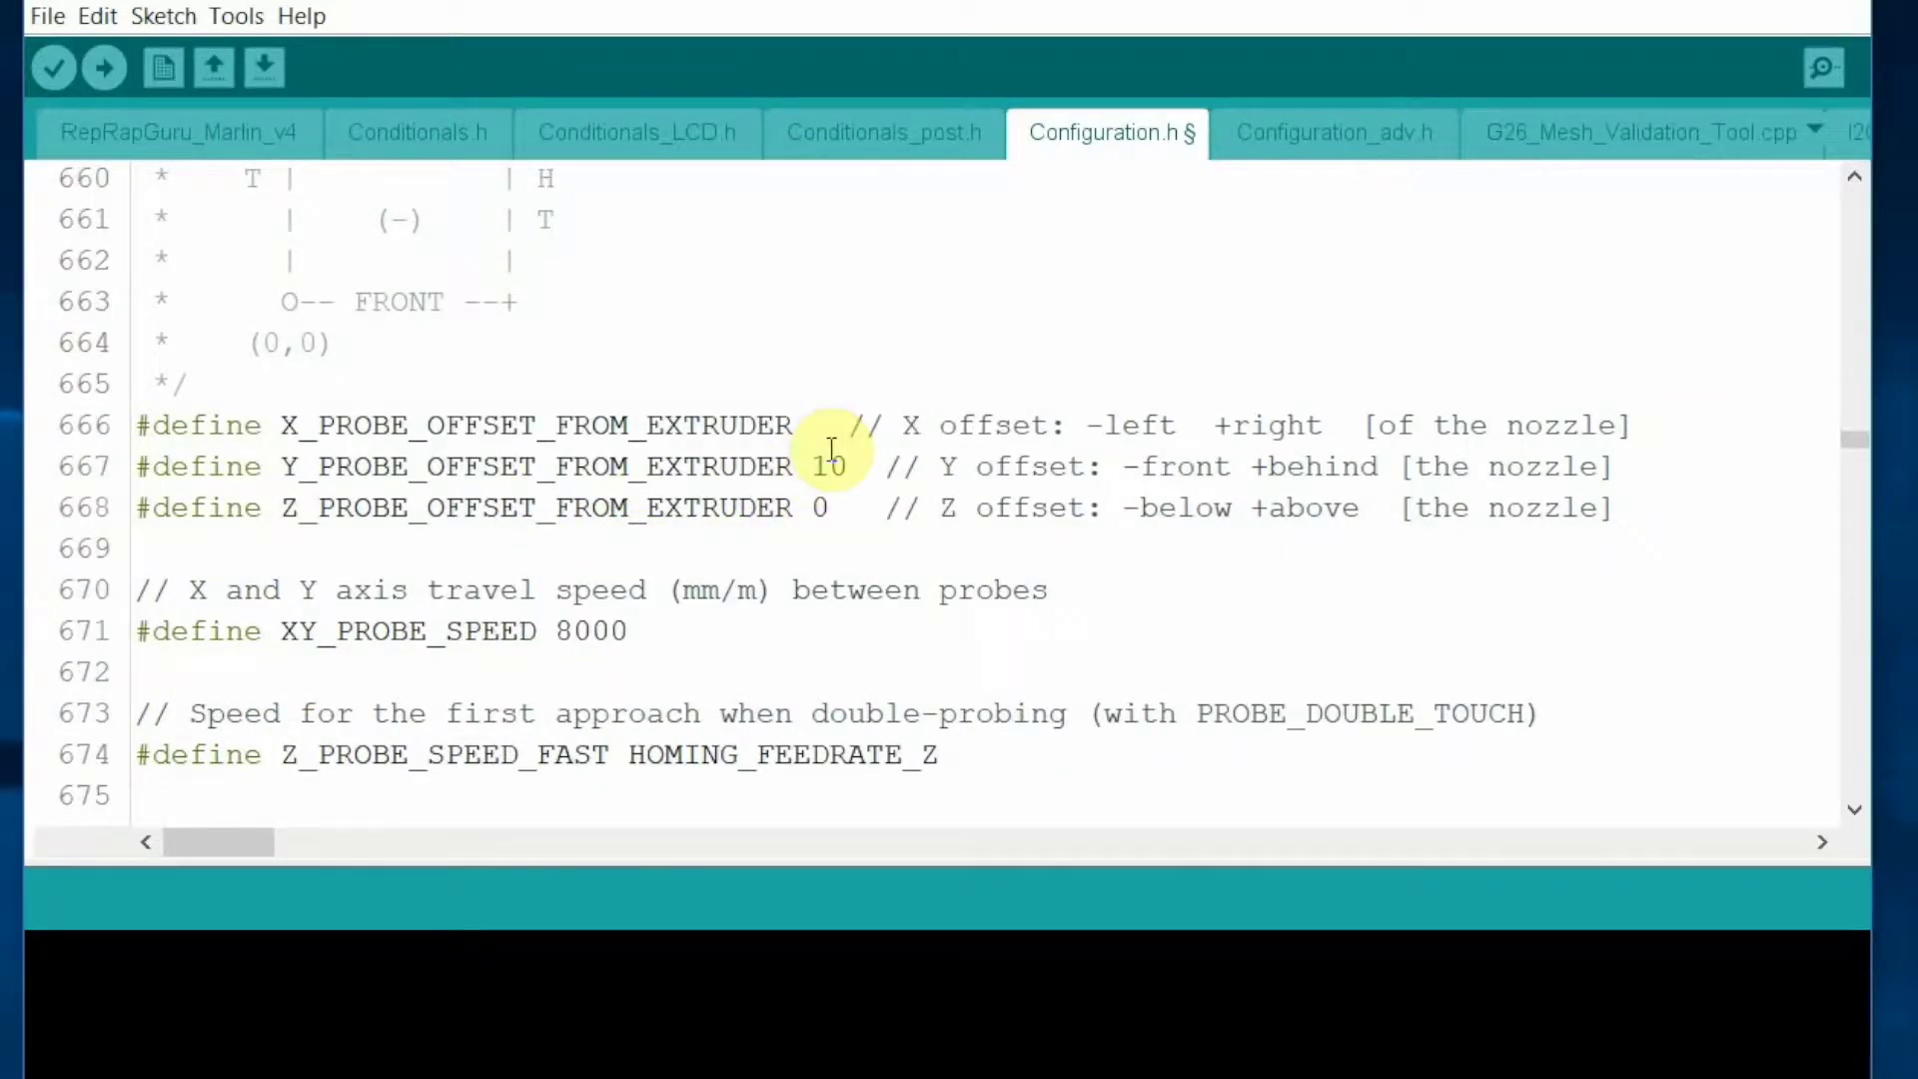
type("-45")
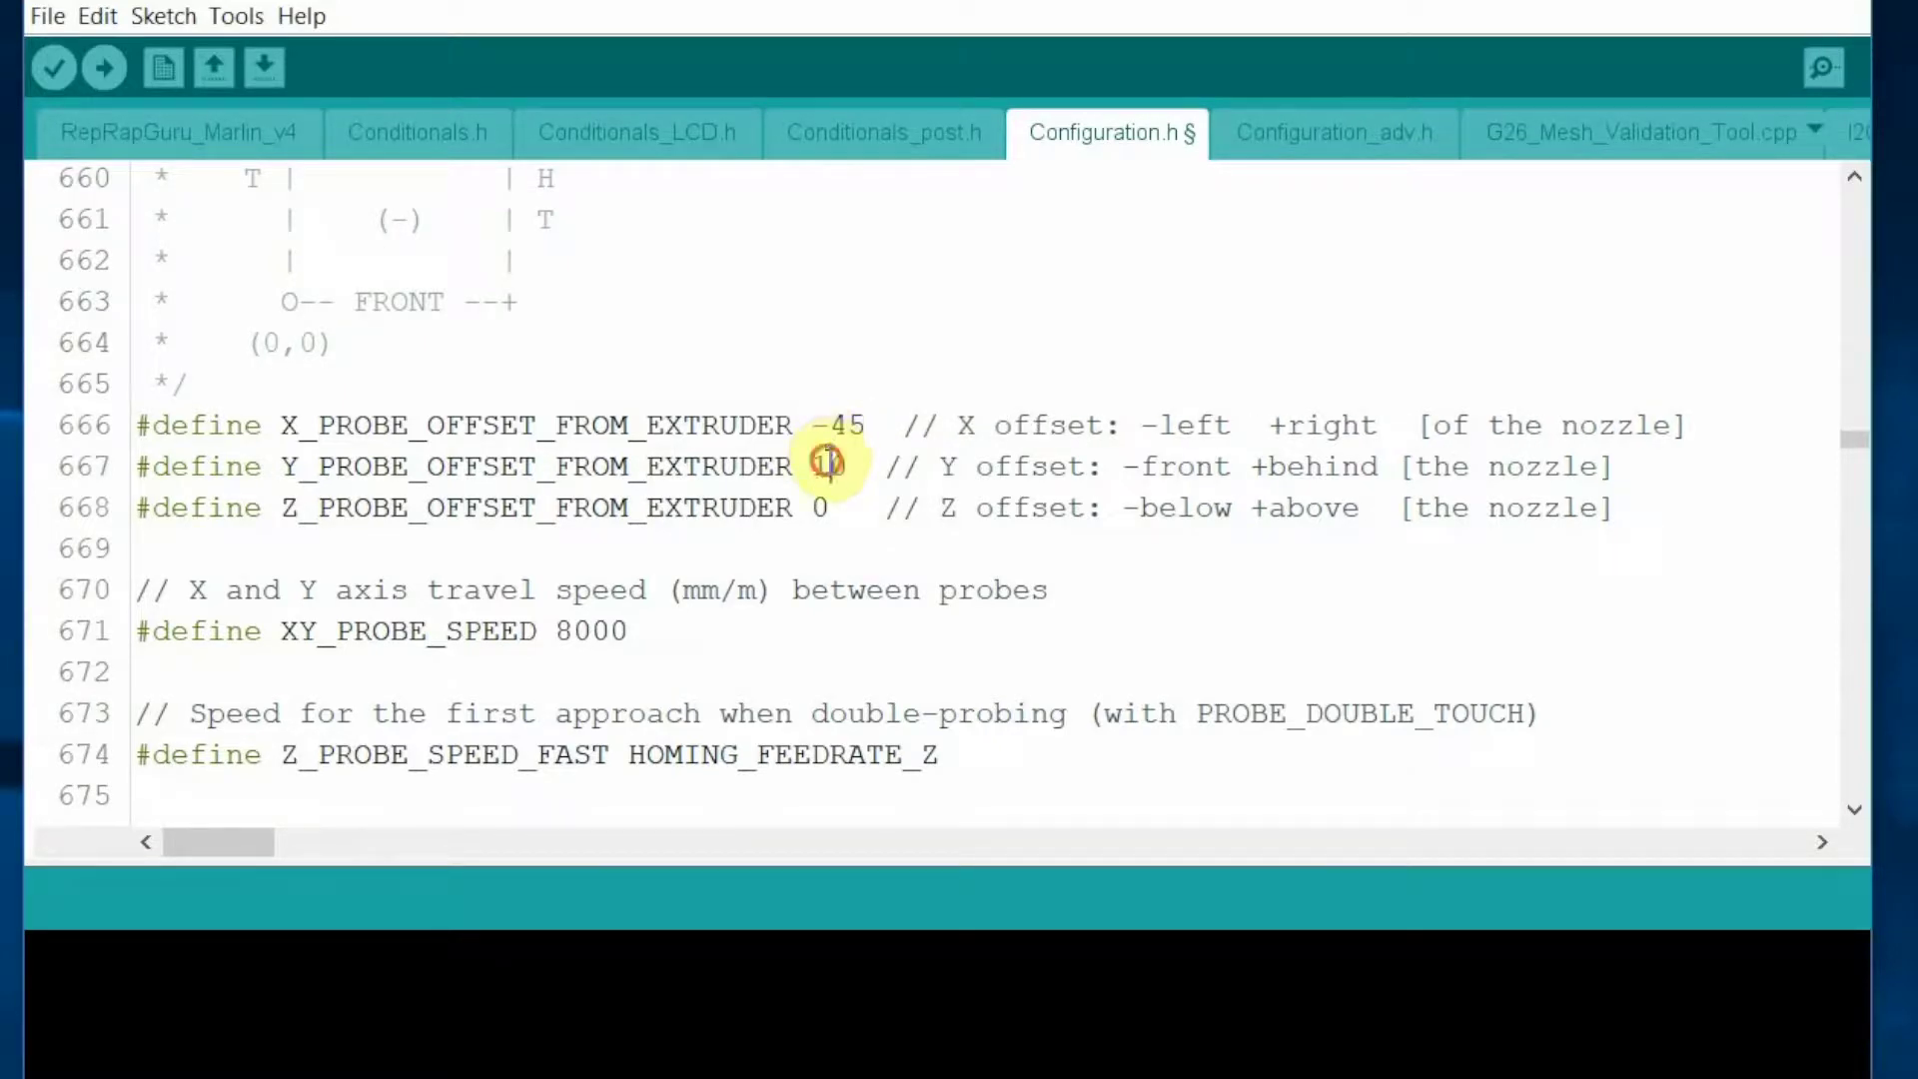
key("Delete")
type("5")
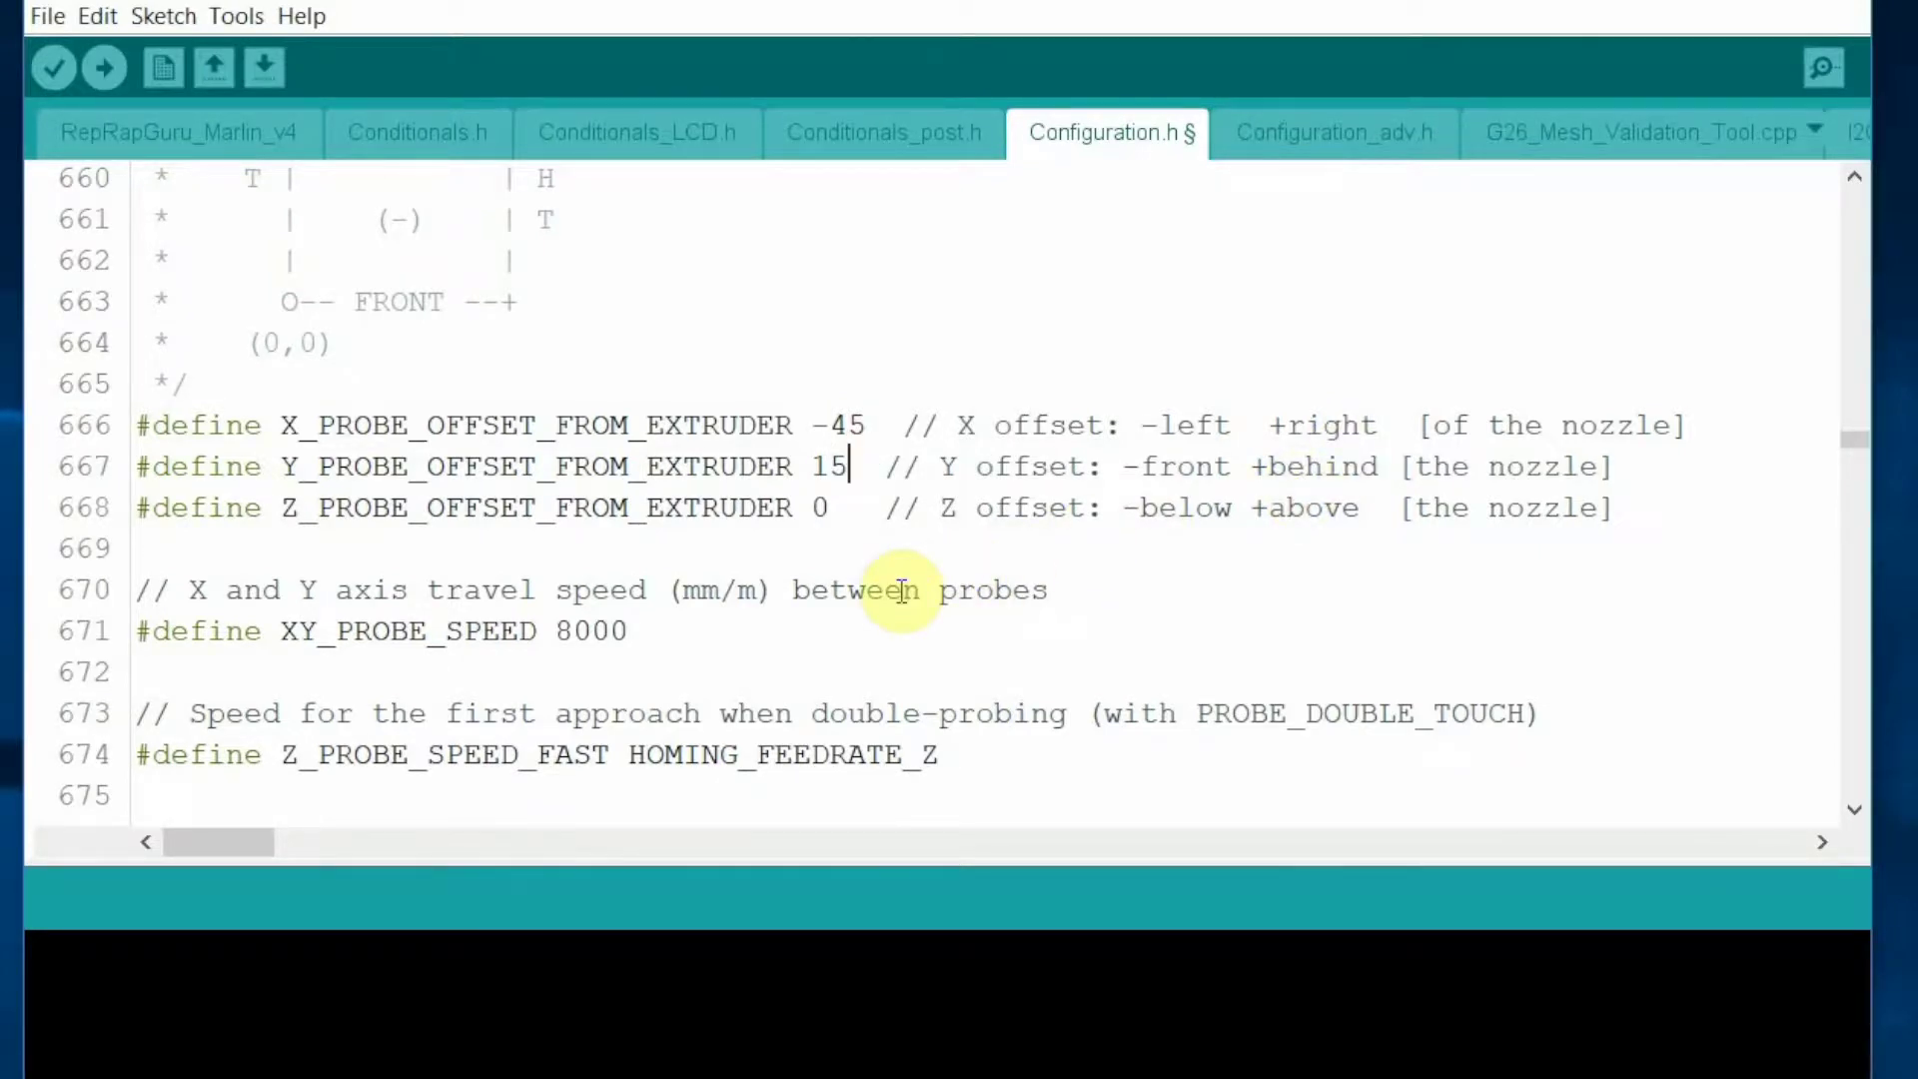
- Uncomment PROBE_DOUBLE_TOUCH to enable double-touch probing
scroll(901, 591, "down", 3)
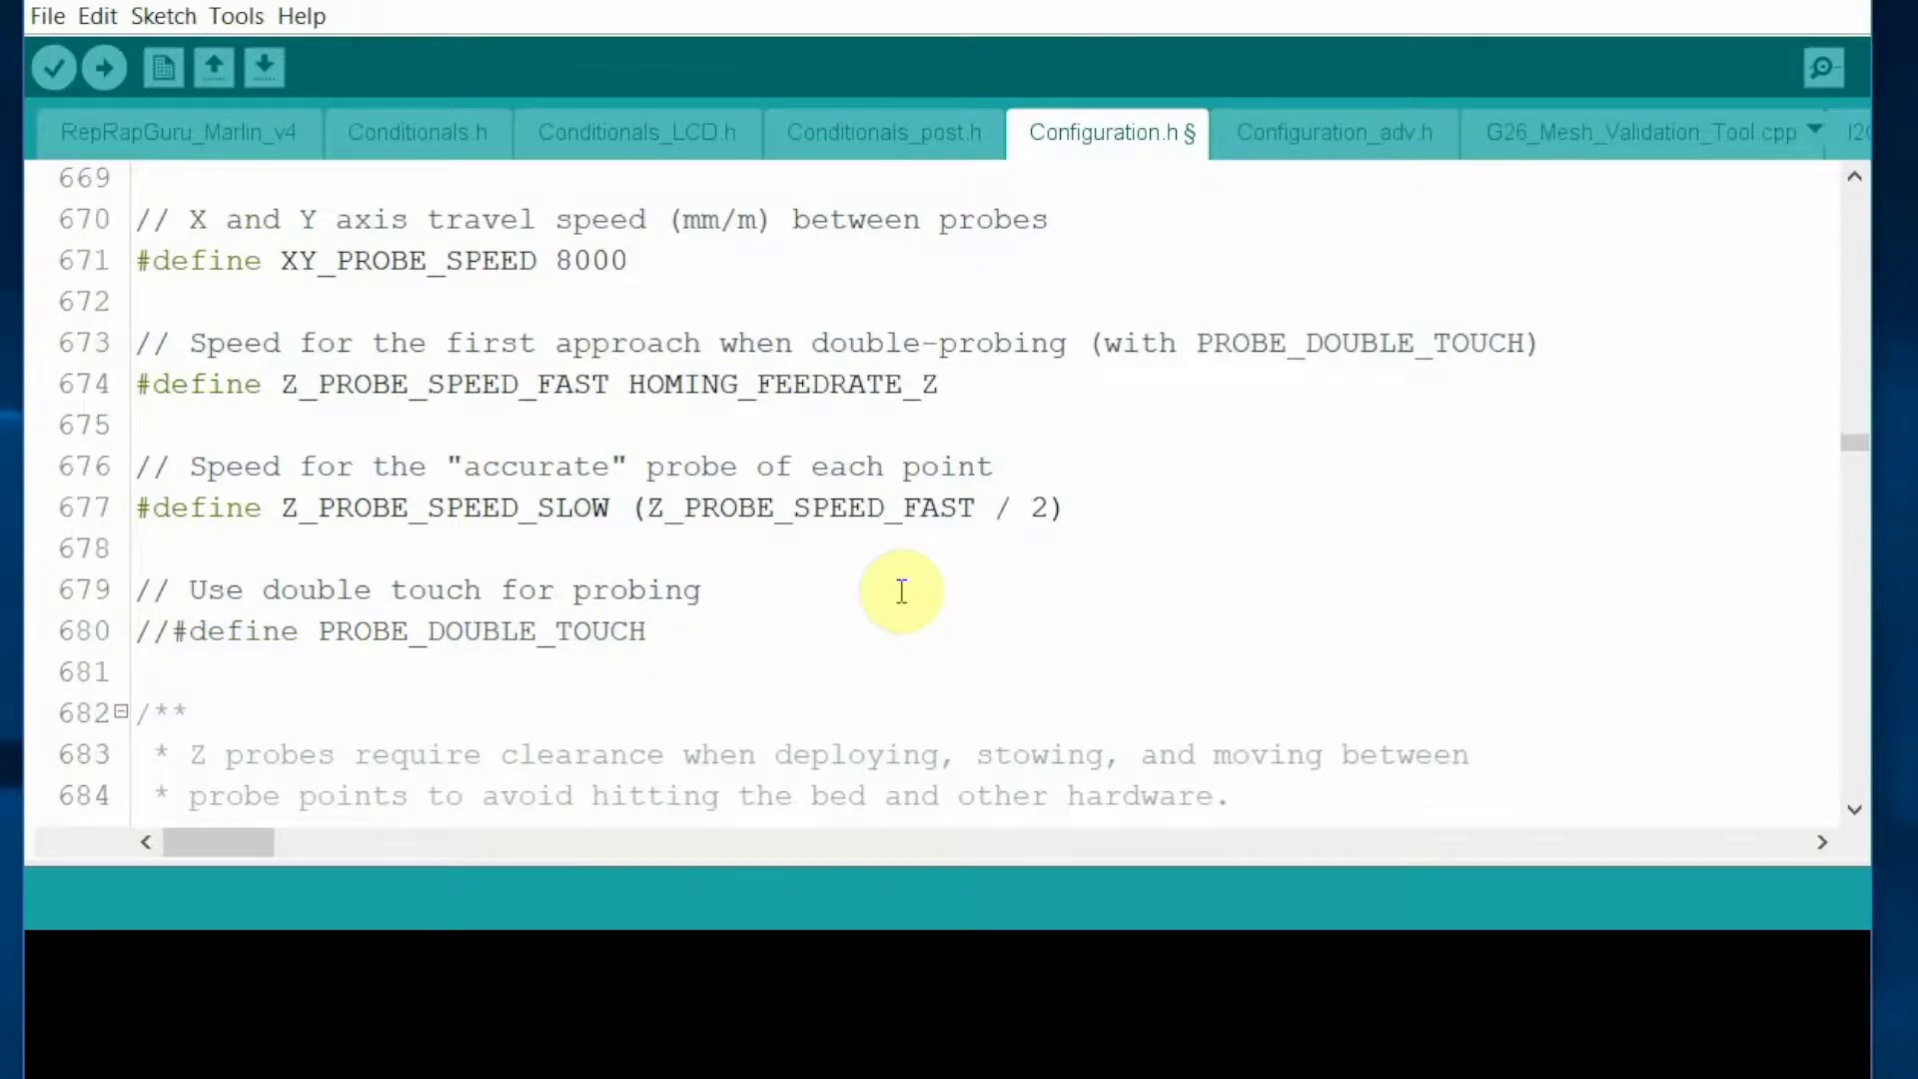
left_click(173, 640)
key("BackSpace")
key("BackSpace")
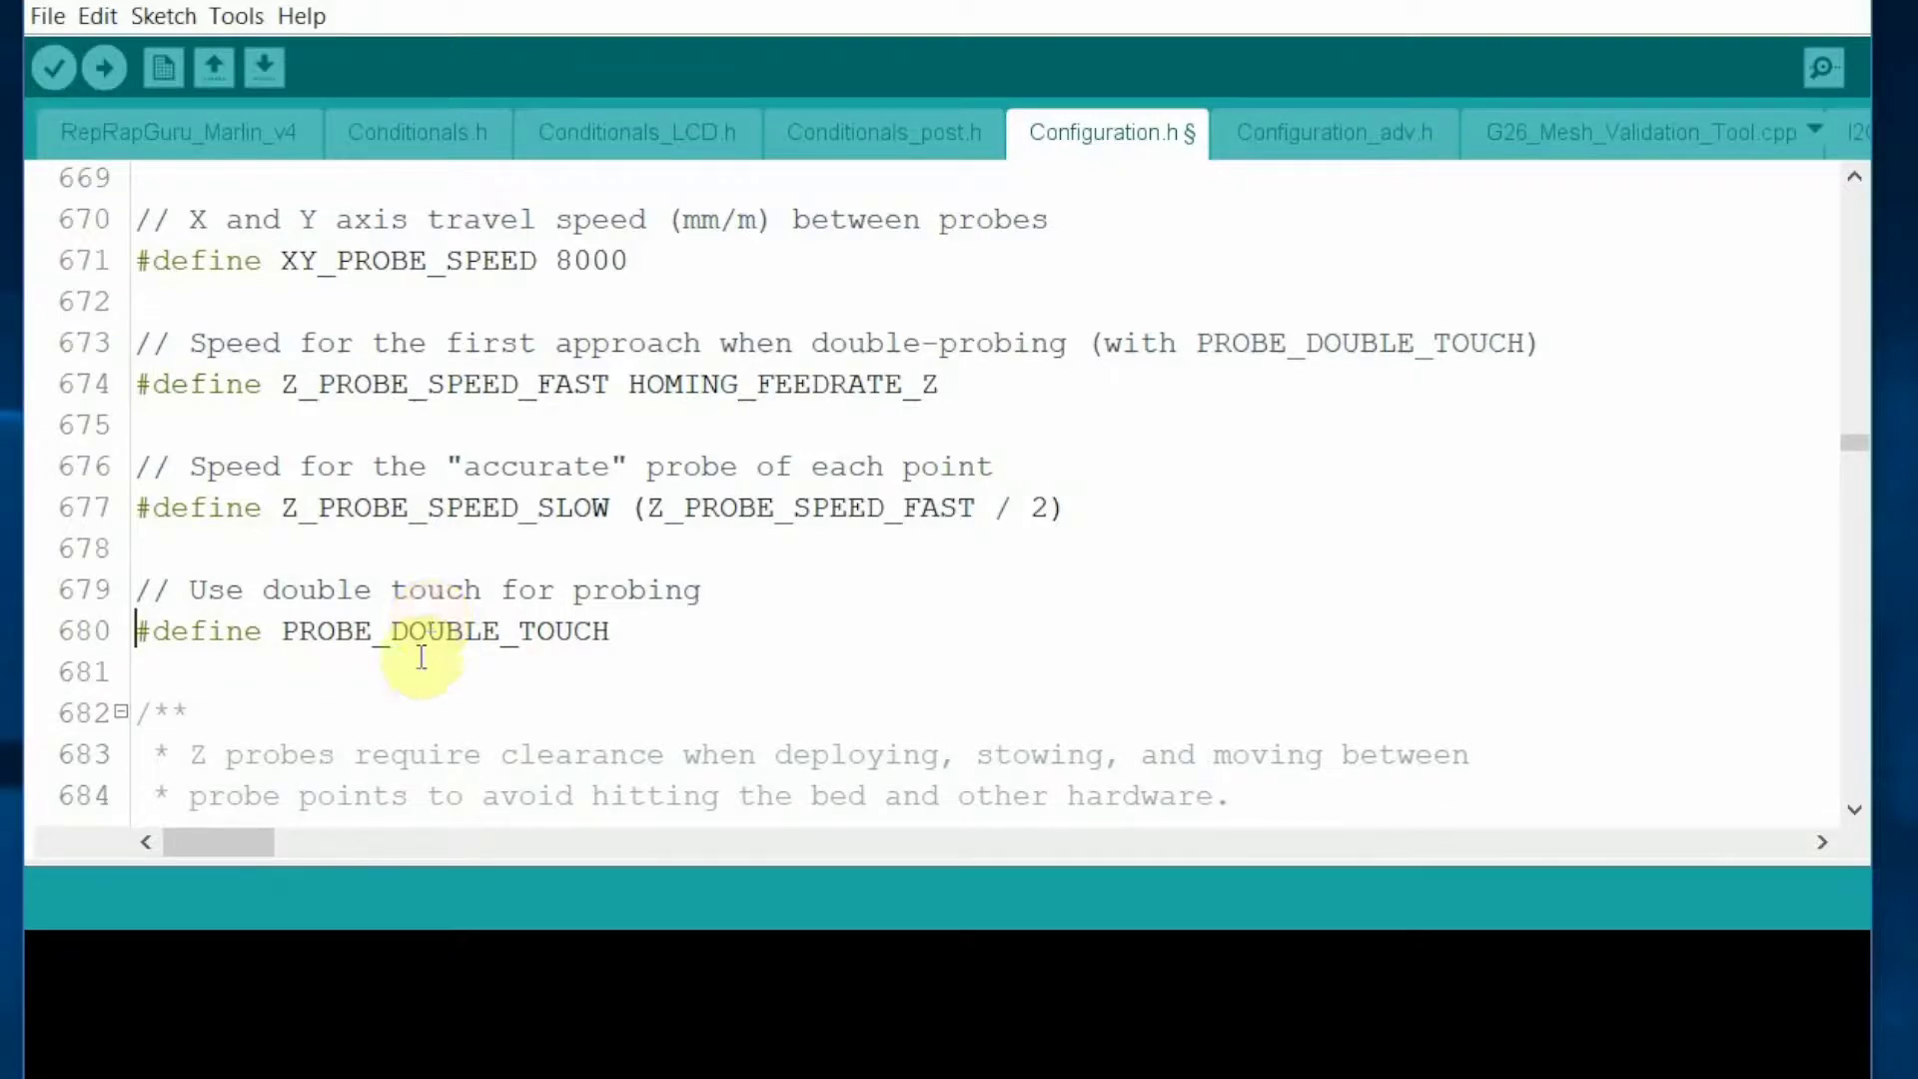
scroll(739, 690, "down", 5)
scroll(739, 689, "down", 2)
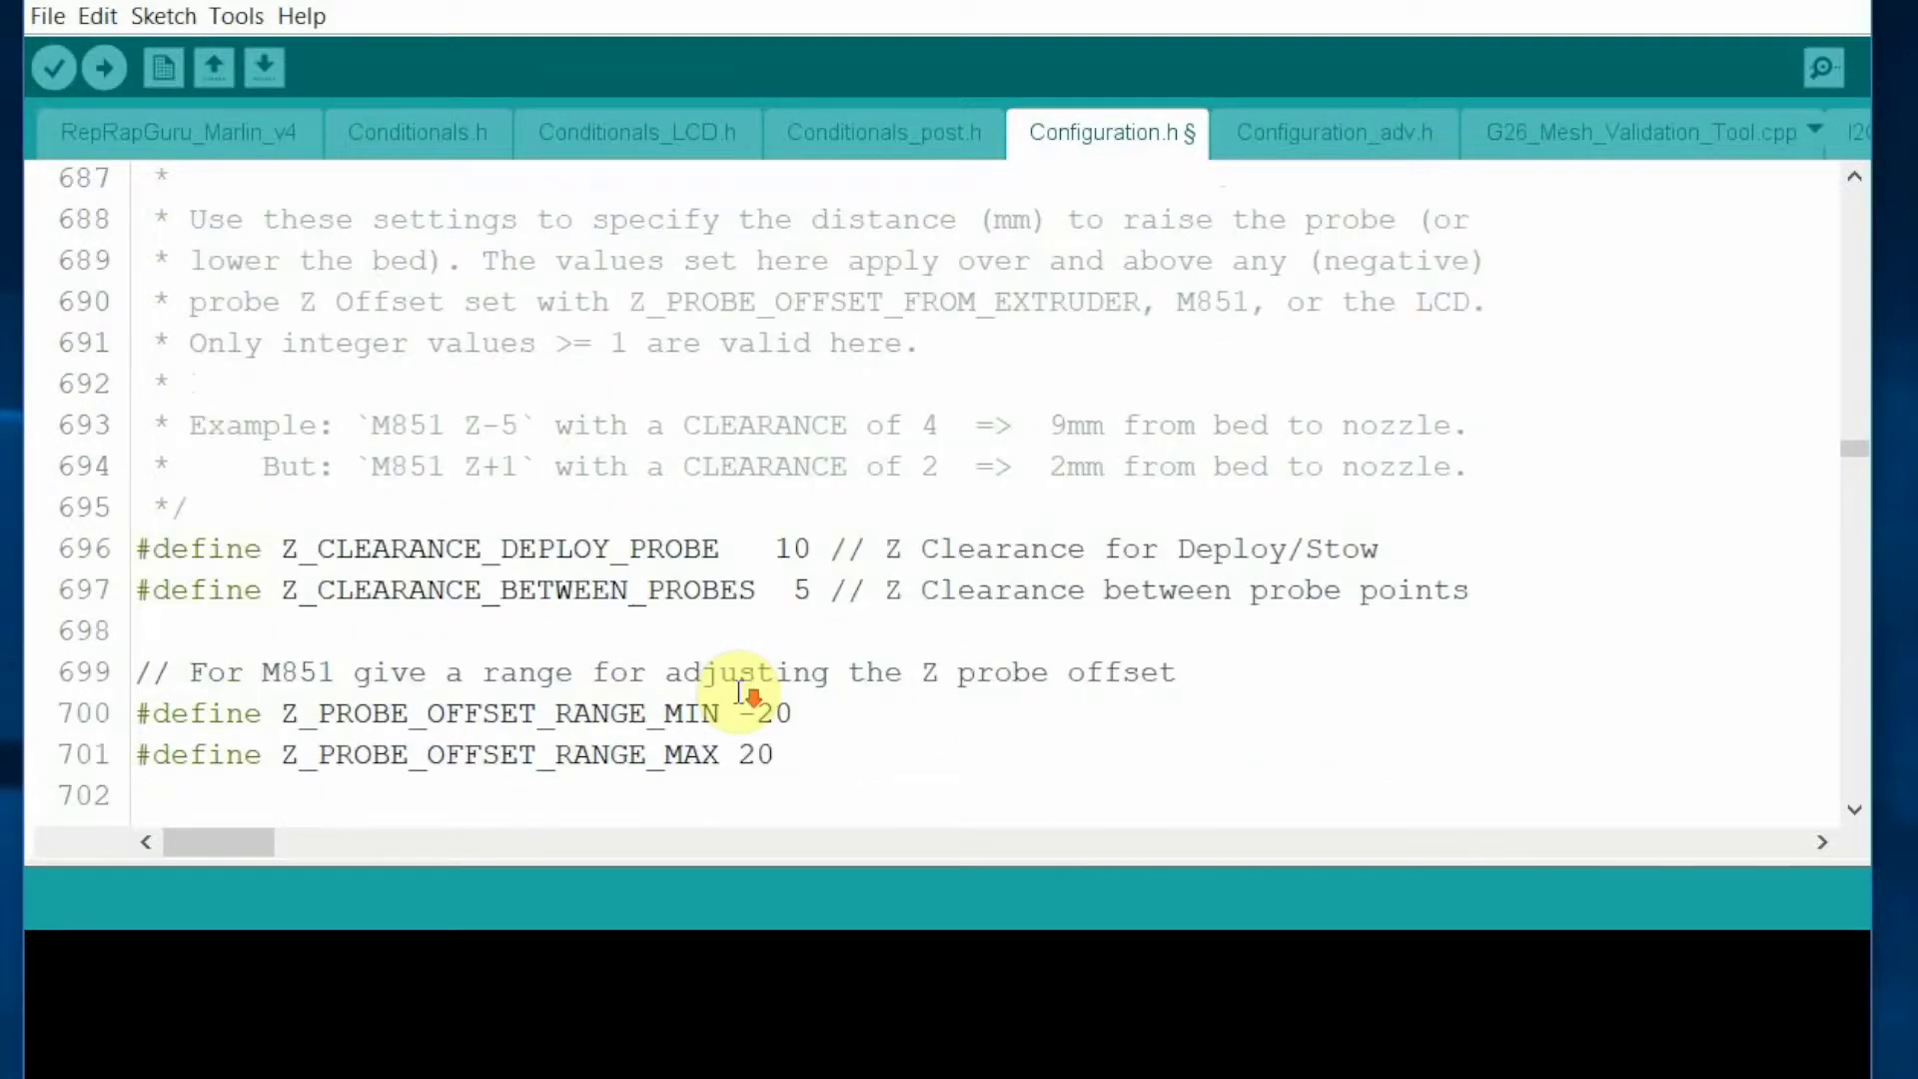
scroll(738, 691, "down", 1)
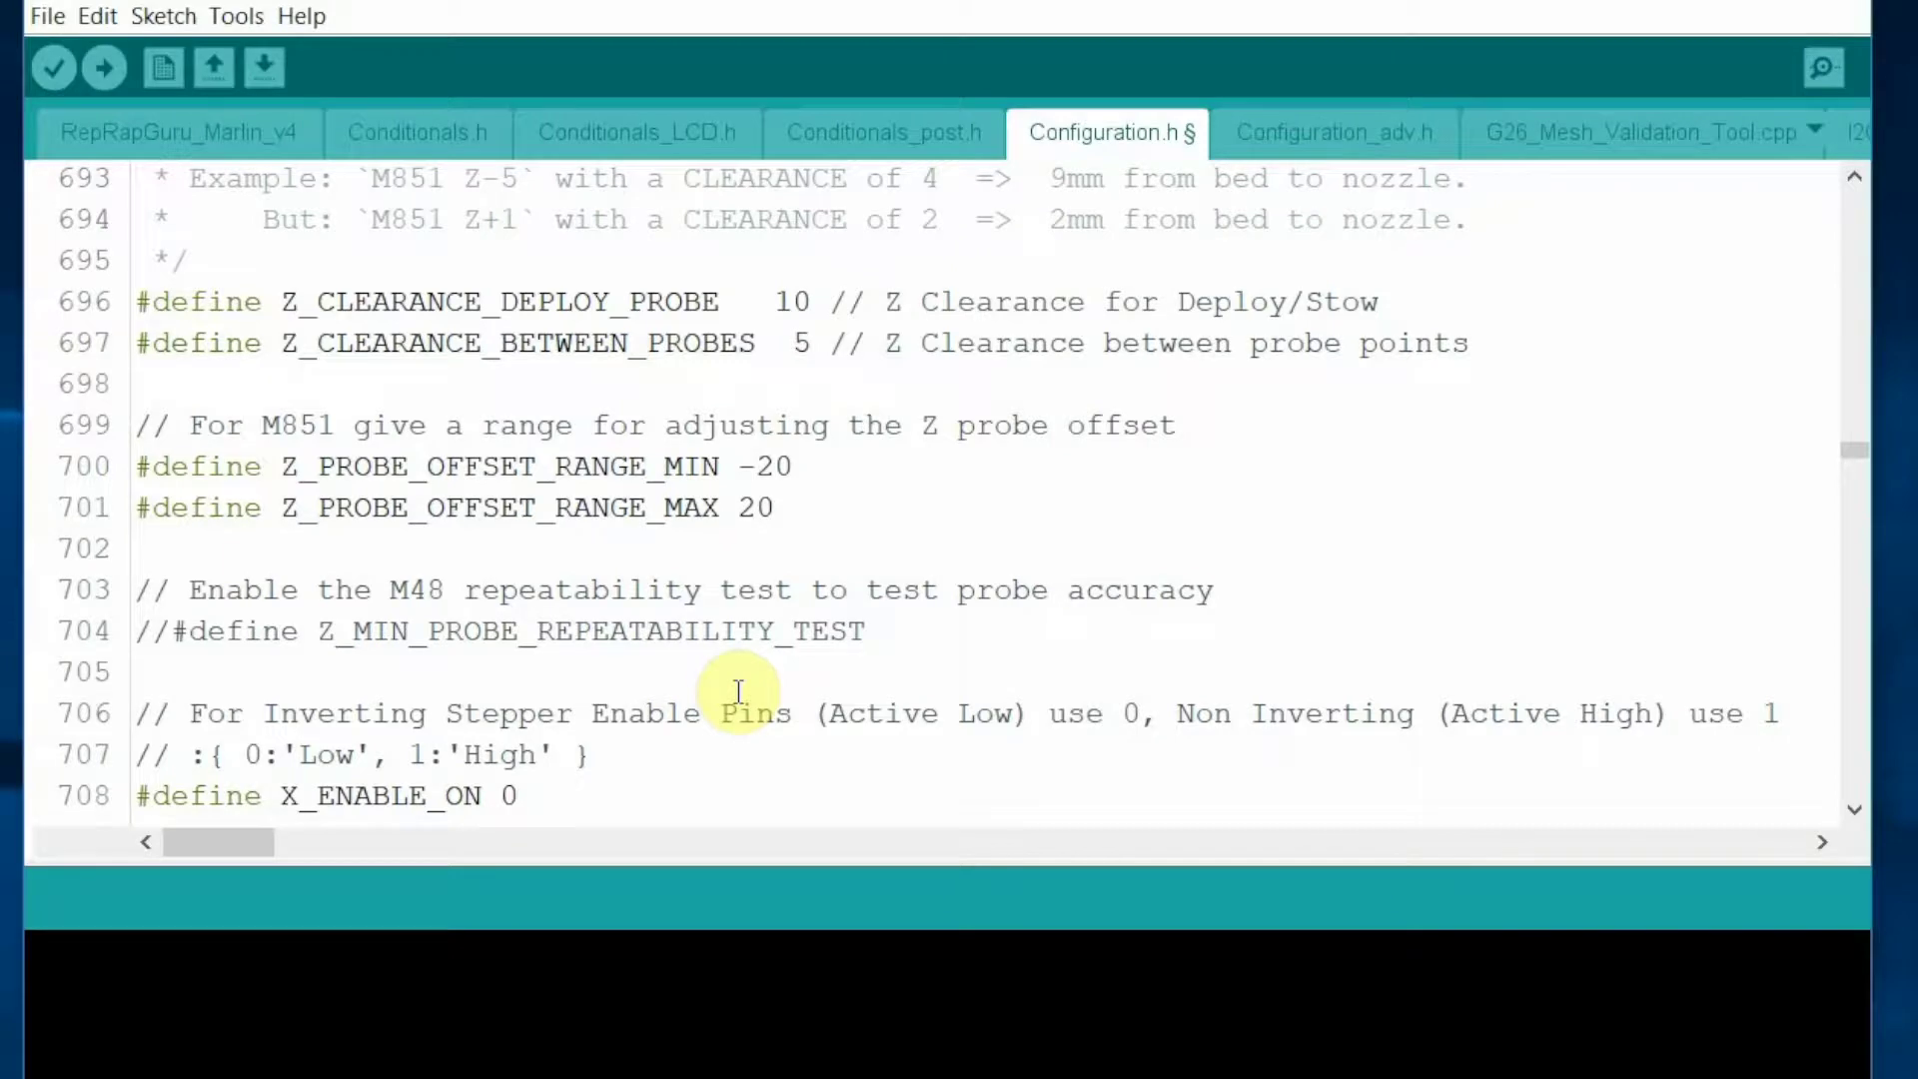
- Uncomment Z_MIN_PROBE_REPEATABILITY_TEST to enable the M48 repeatability test
scroll(738, 691, "down", 4)
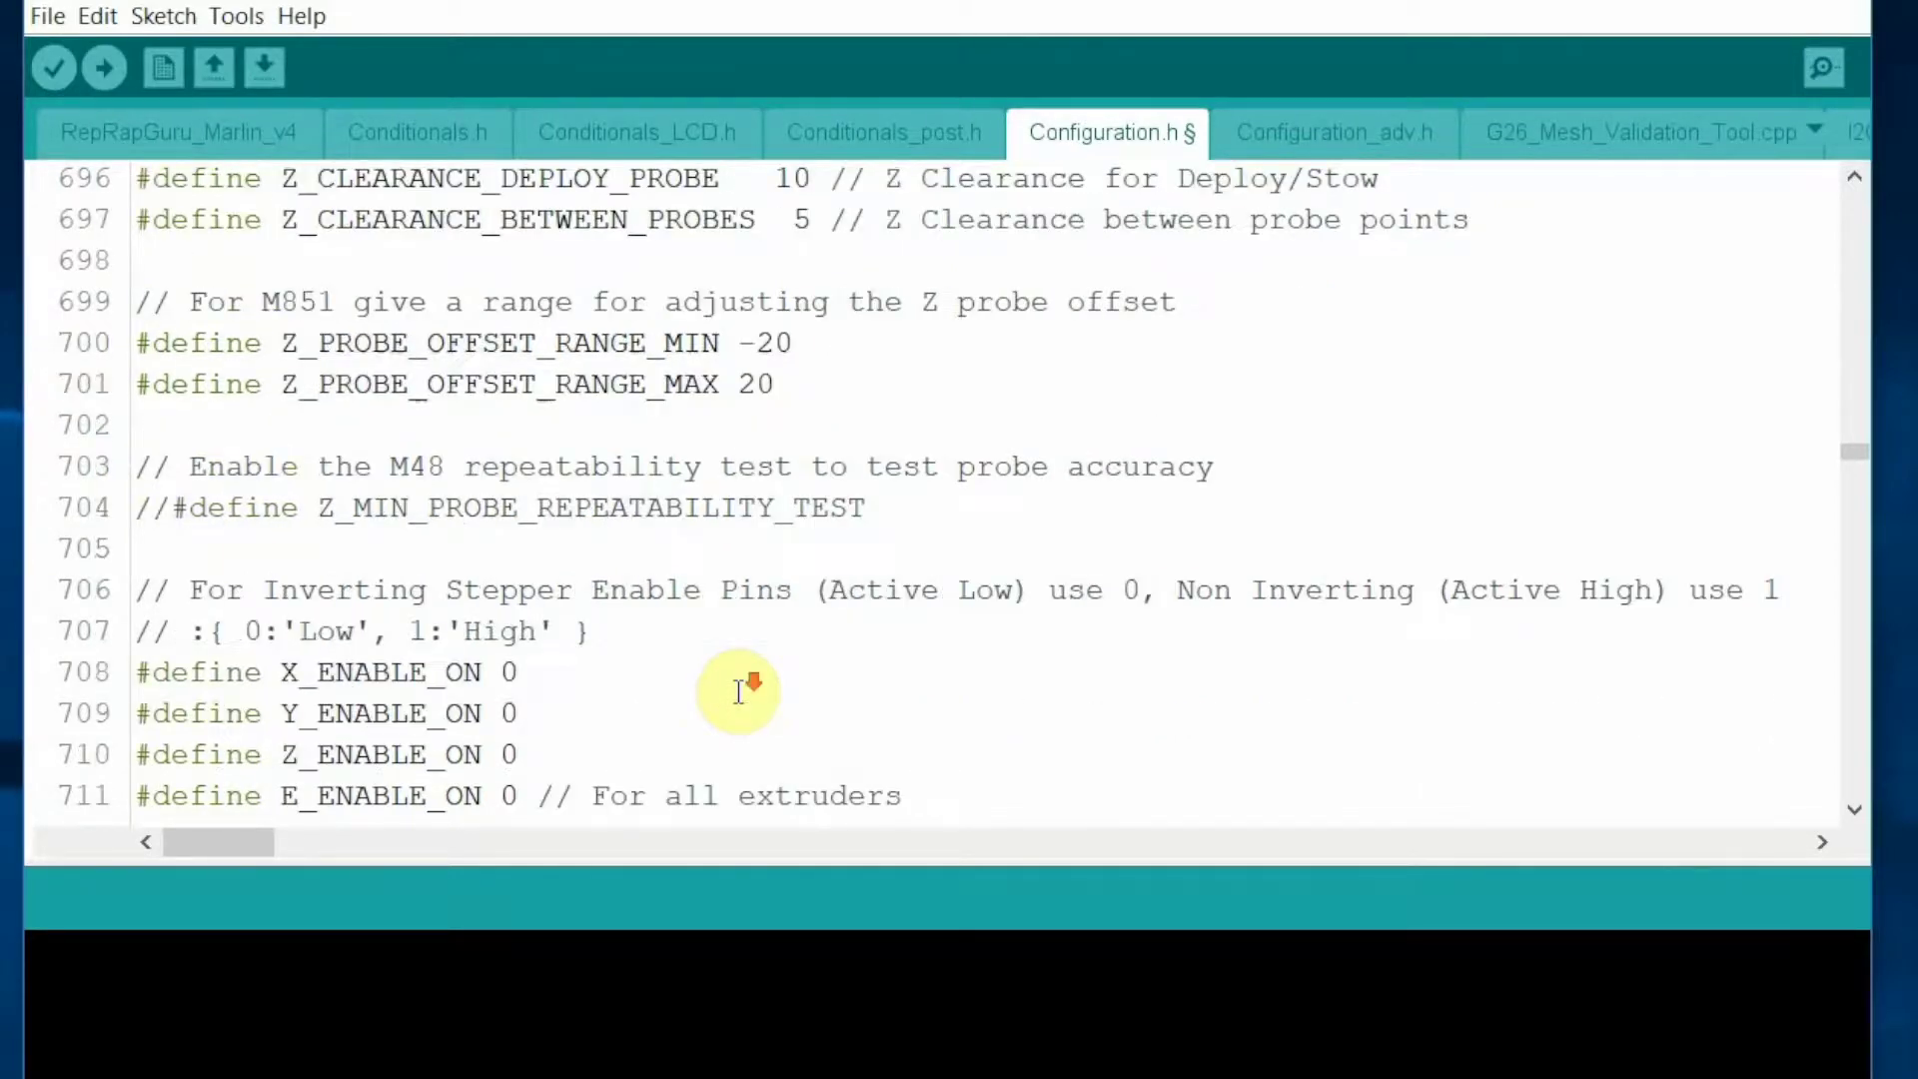
scroll(739, 690, "up", 3)
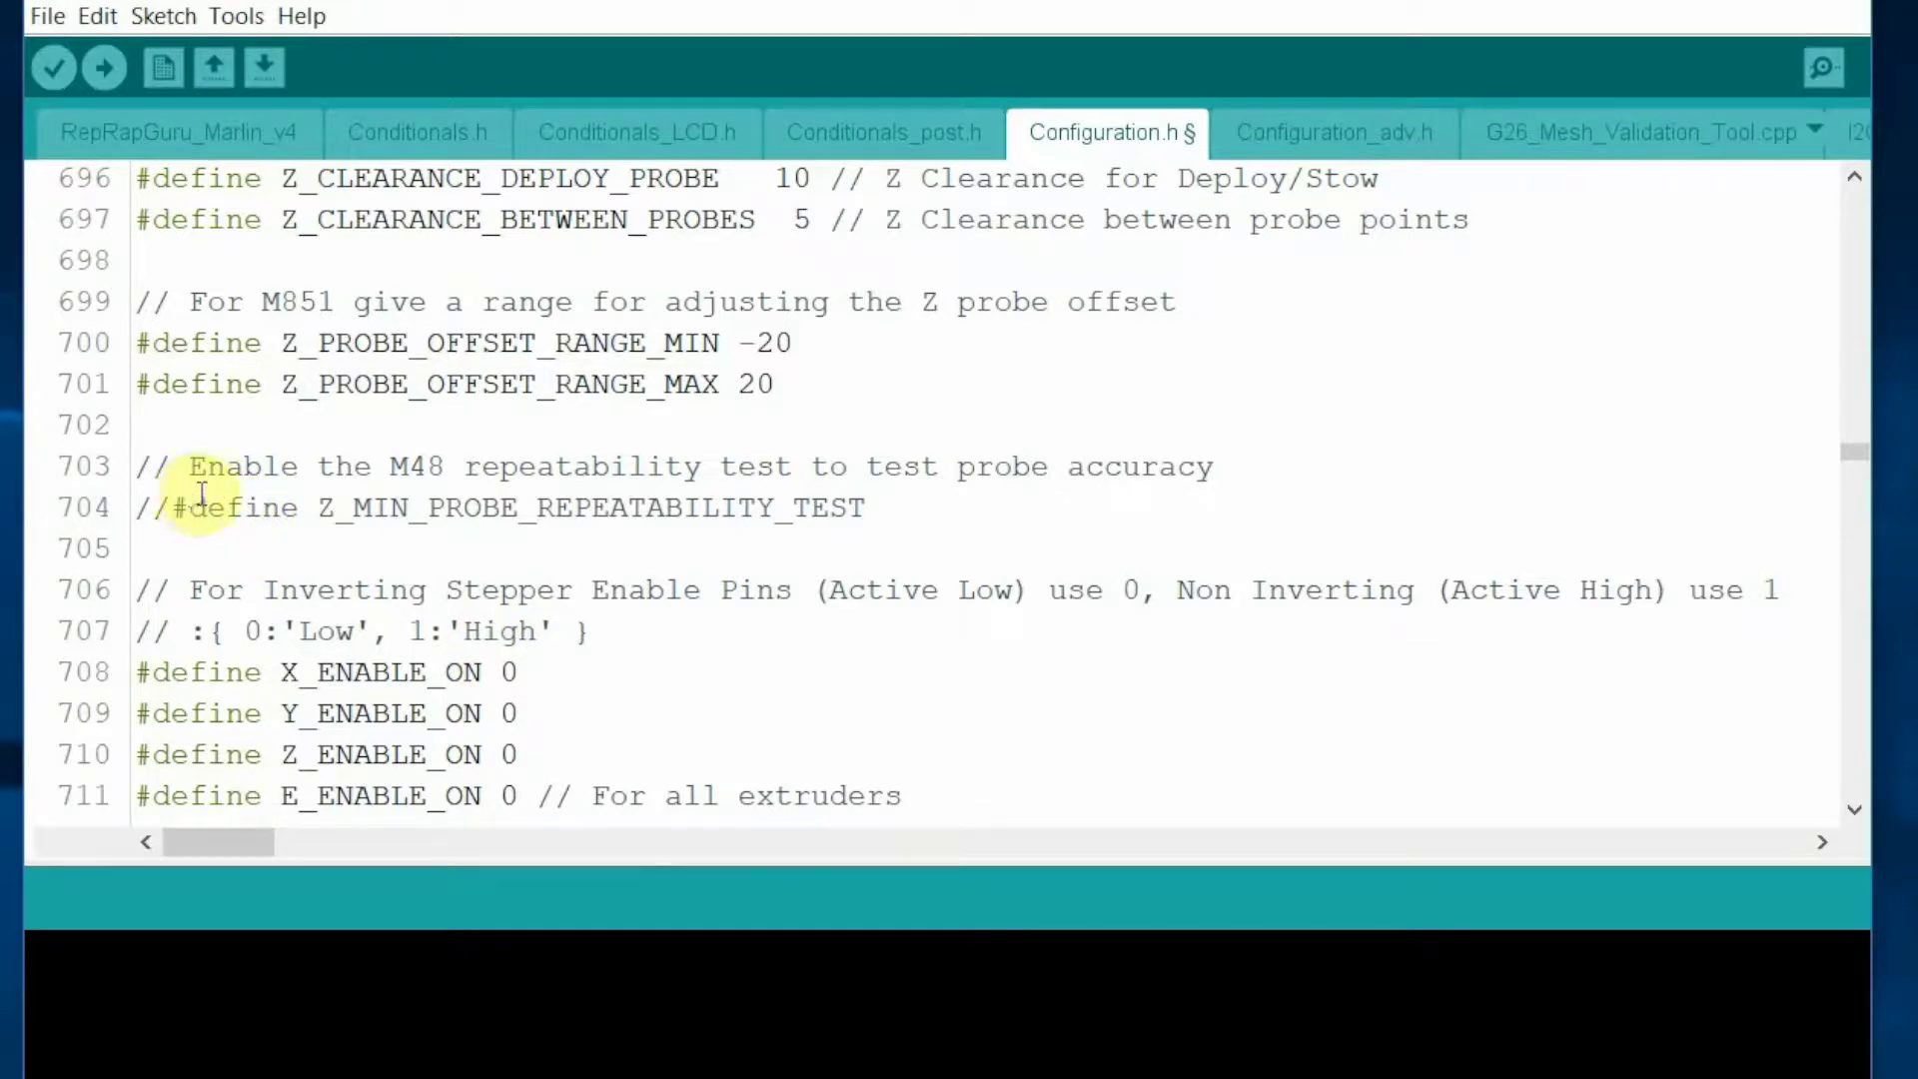
left_click(165, 503)
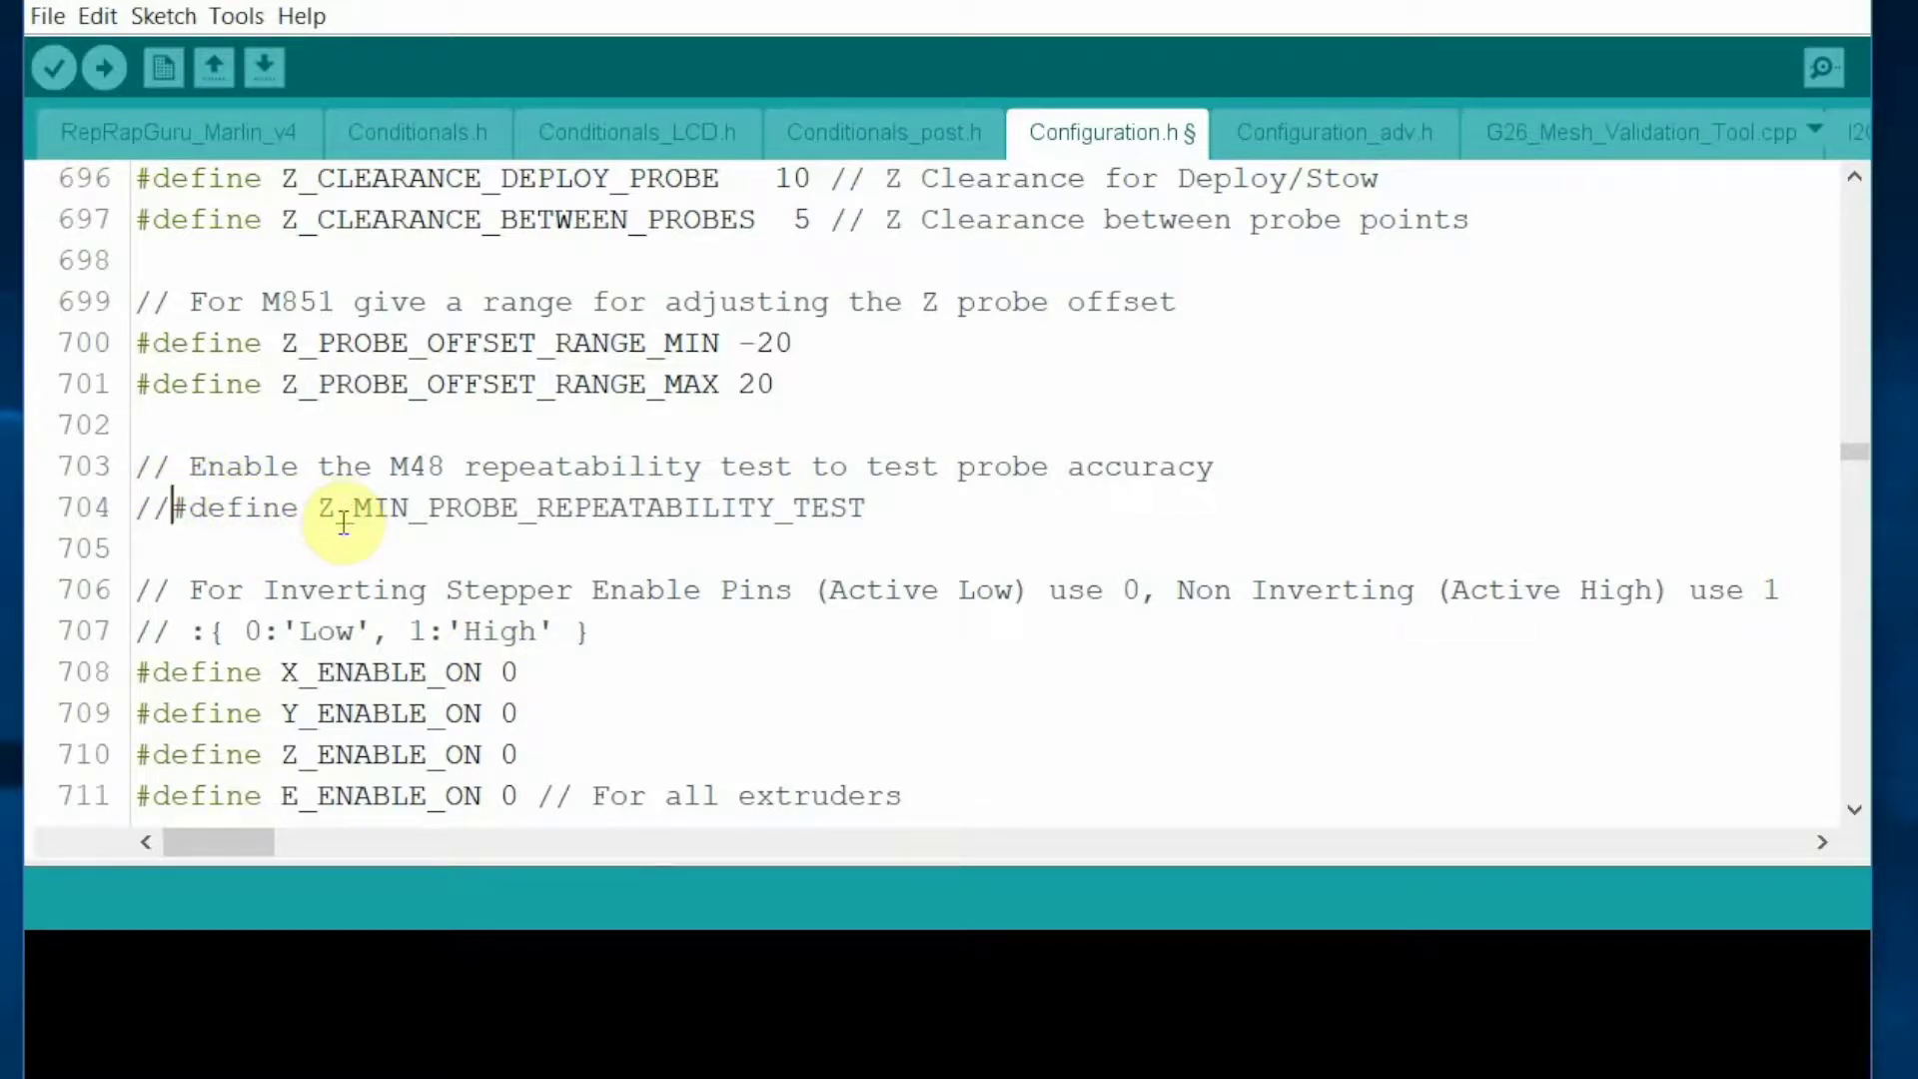
key("BackSpace")
key("BackSpace")
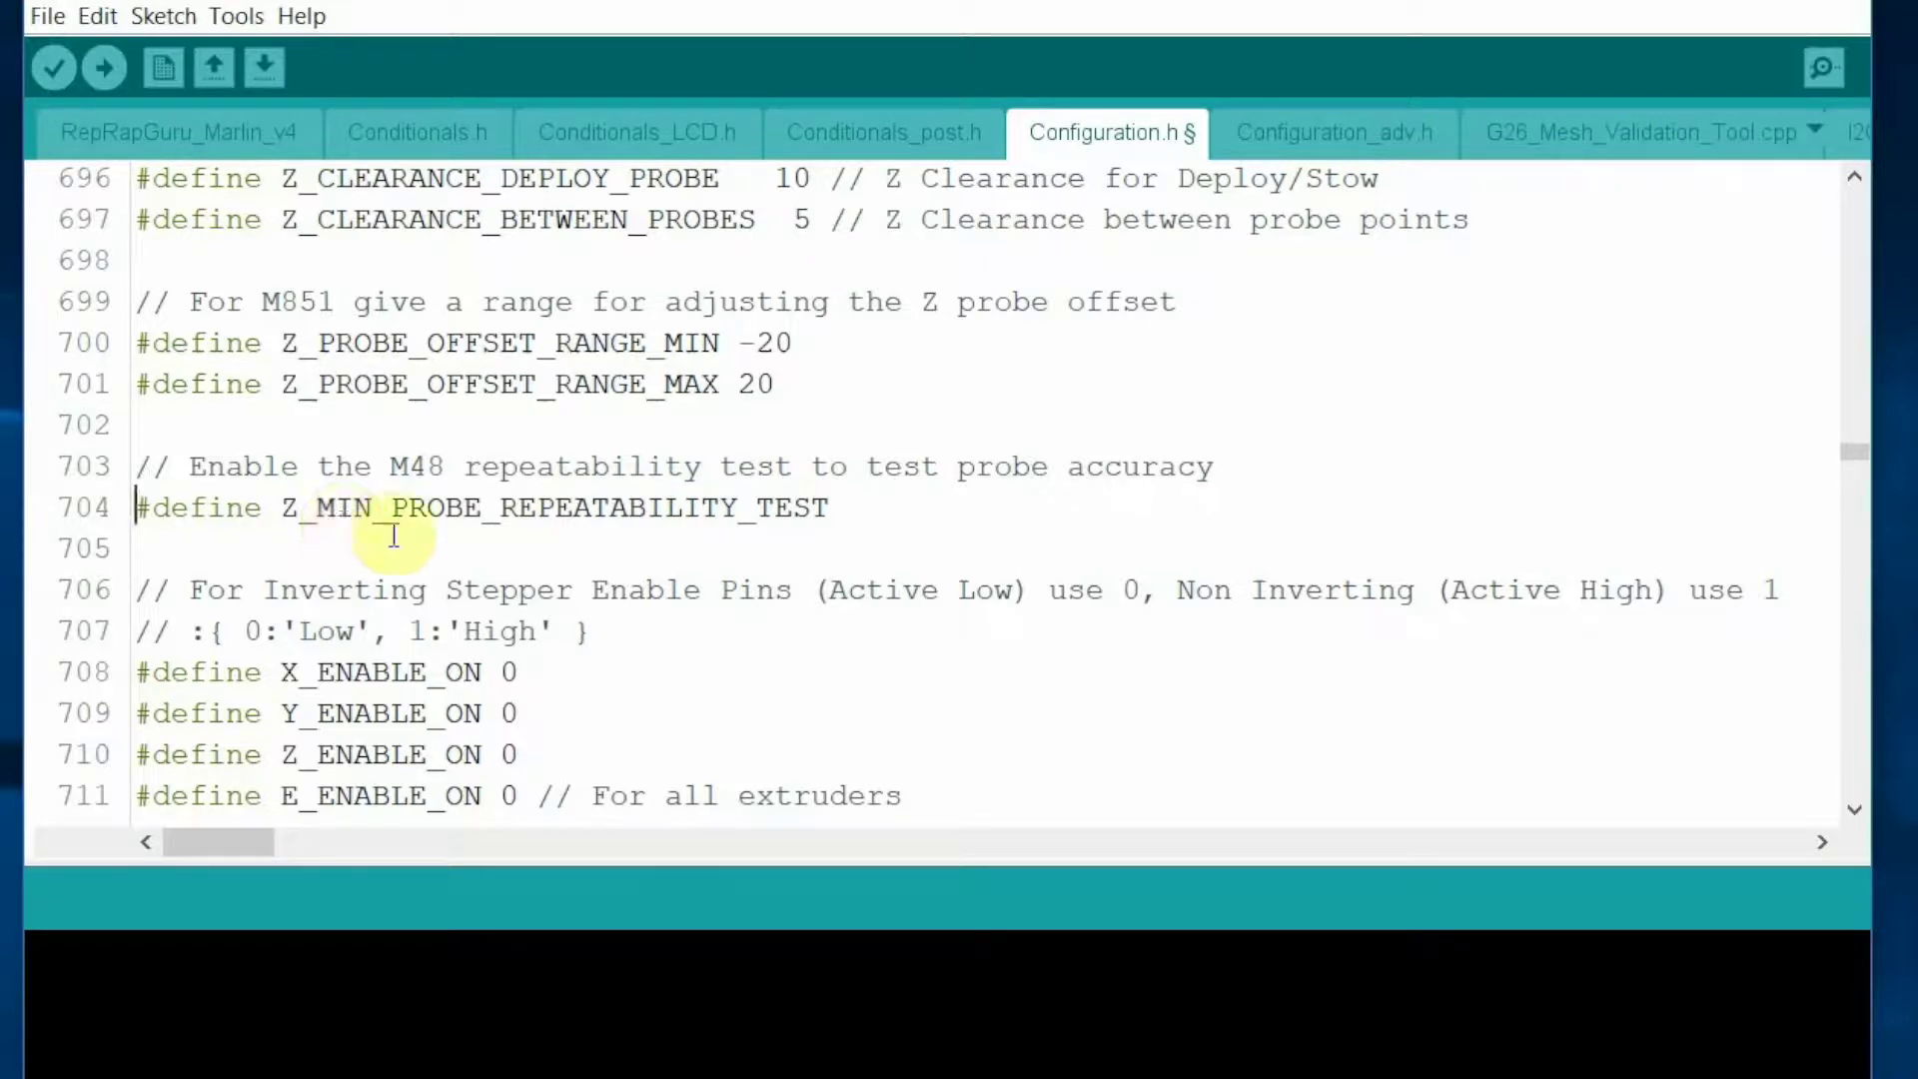
- Uncomment AUTO_BED_LEVELING_BILINEAR to enable bilinear auto bed levelling
scroll(399, 537, "down", 3)
scroll(404, 537, "down", 12)
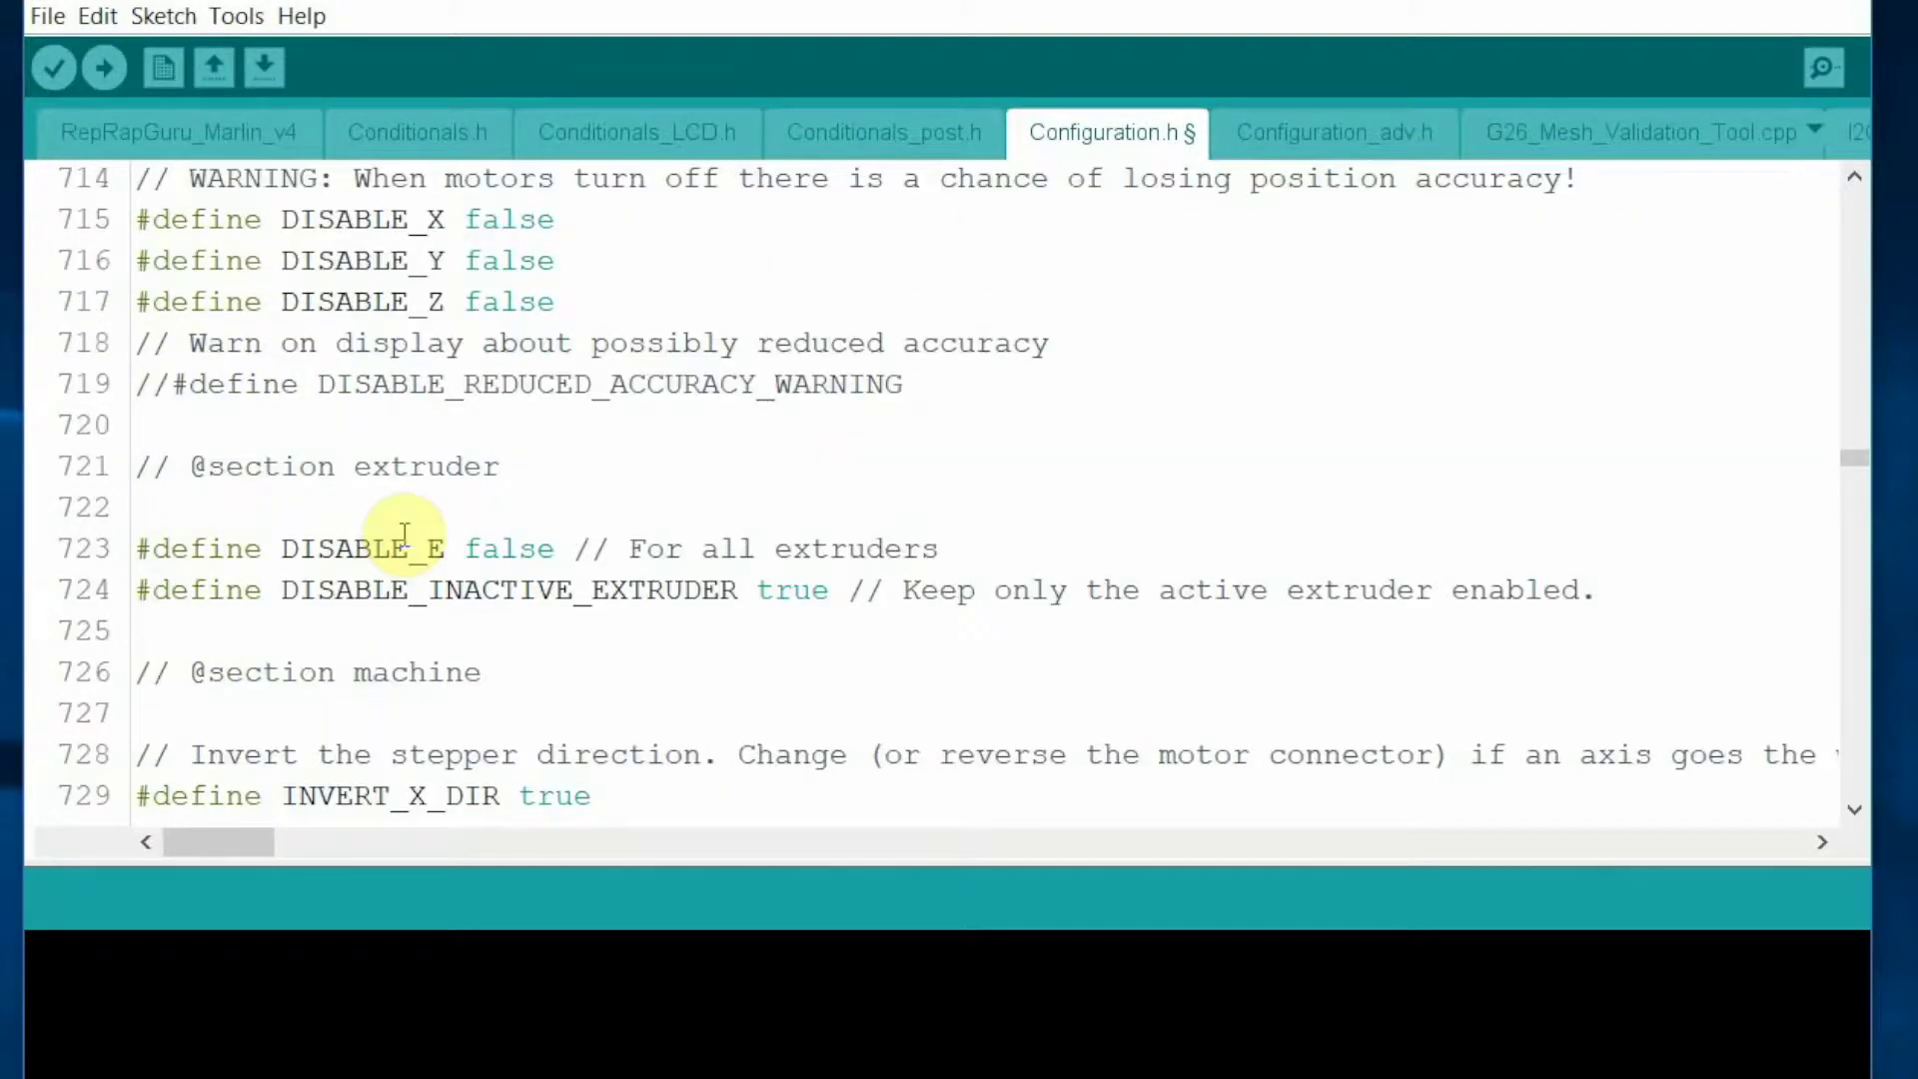
scroll(405, 537, "down", 17)
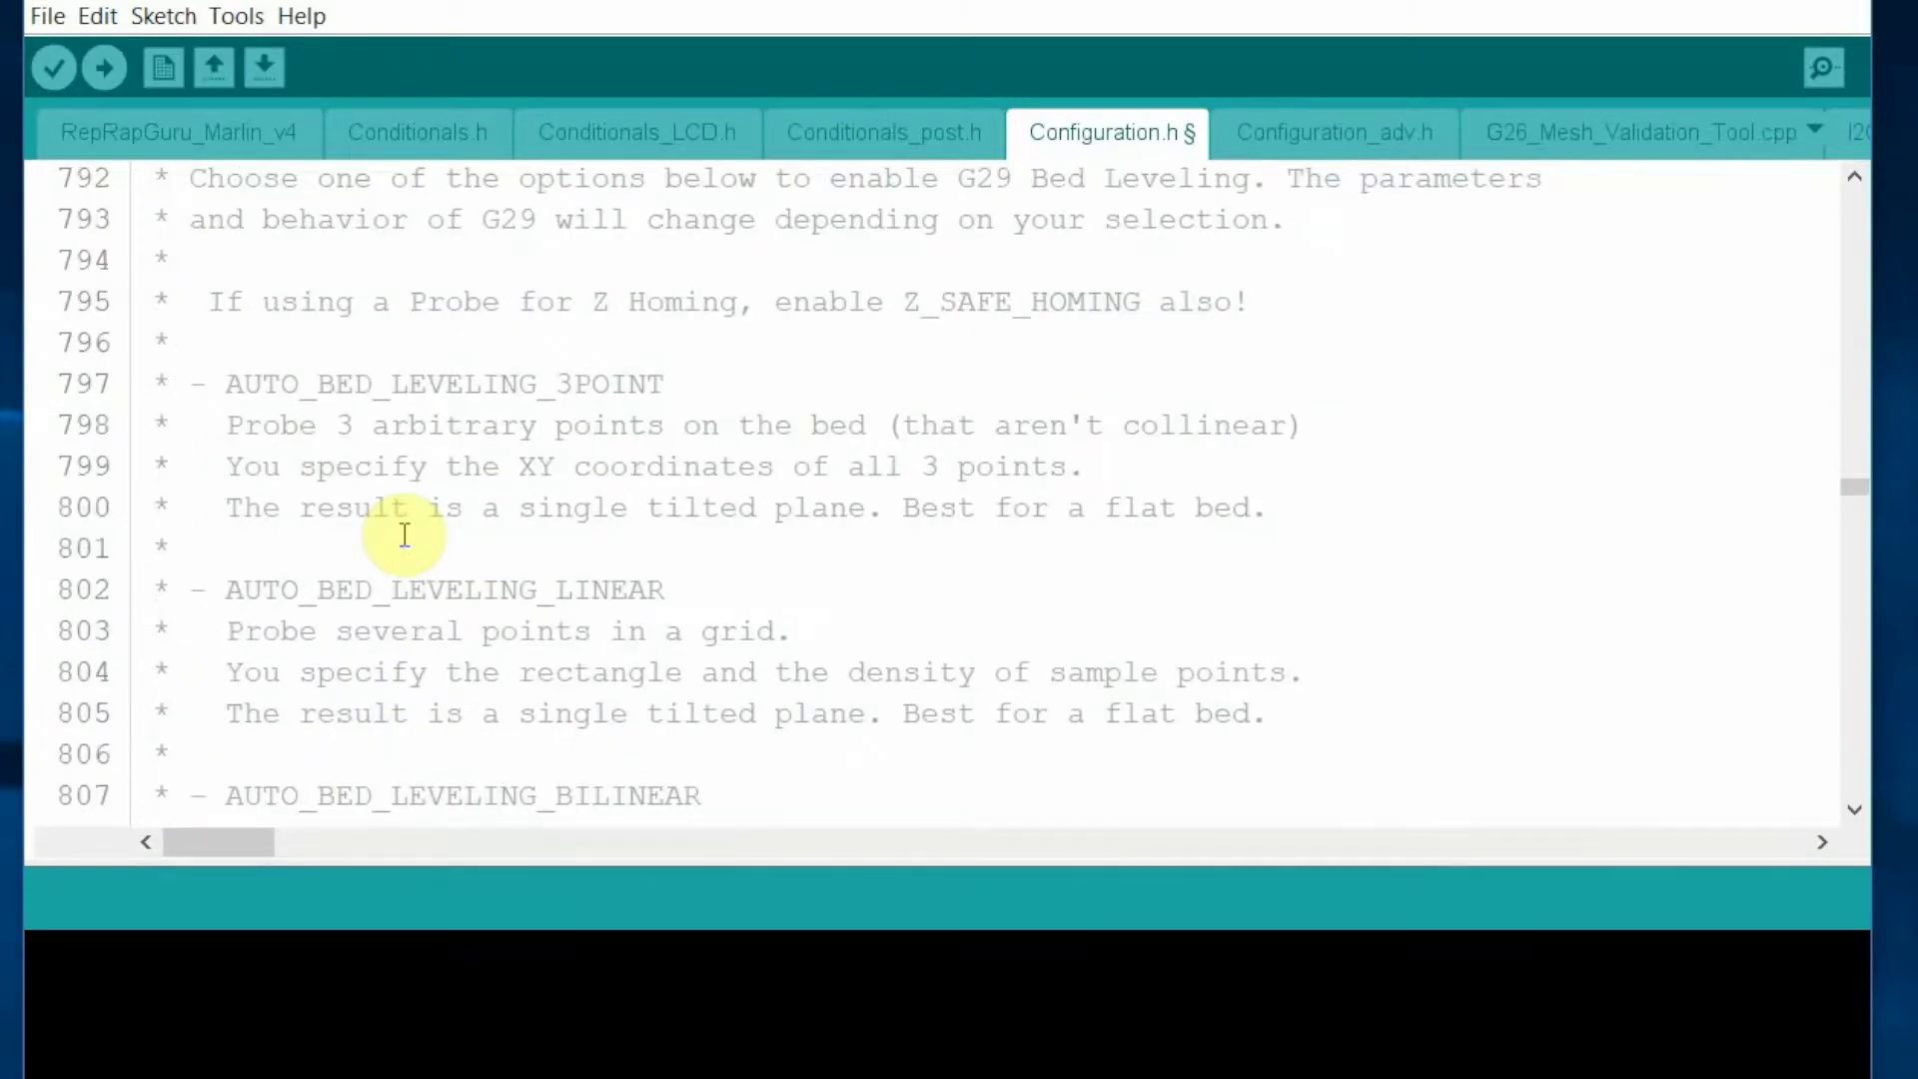
scroll(404, 536, "up", 3)
scroll(405, 537, "down", 8)
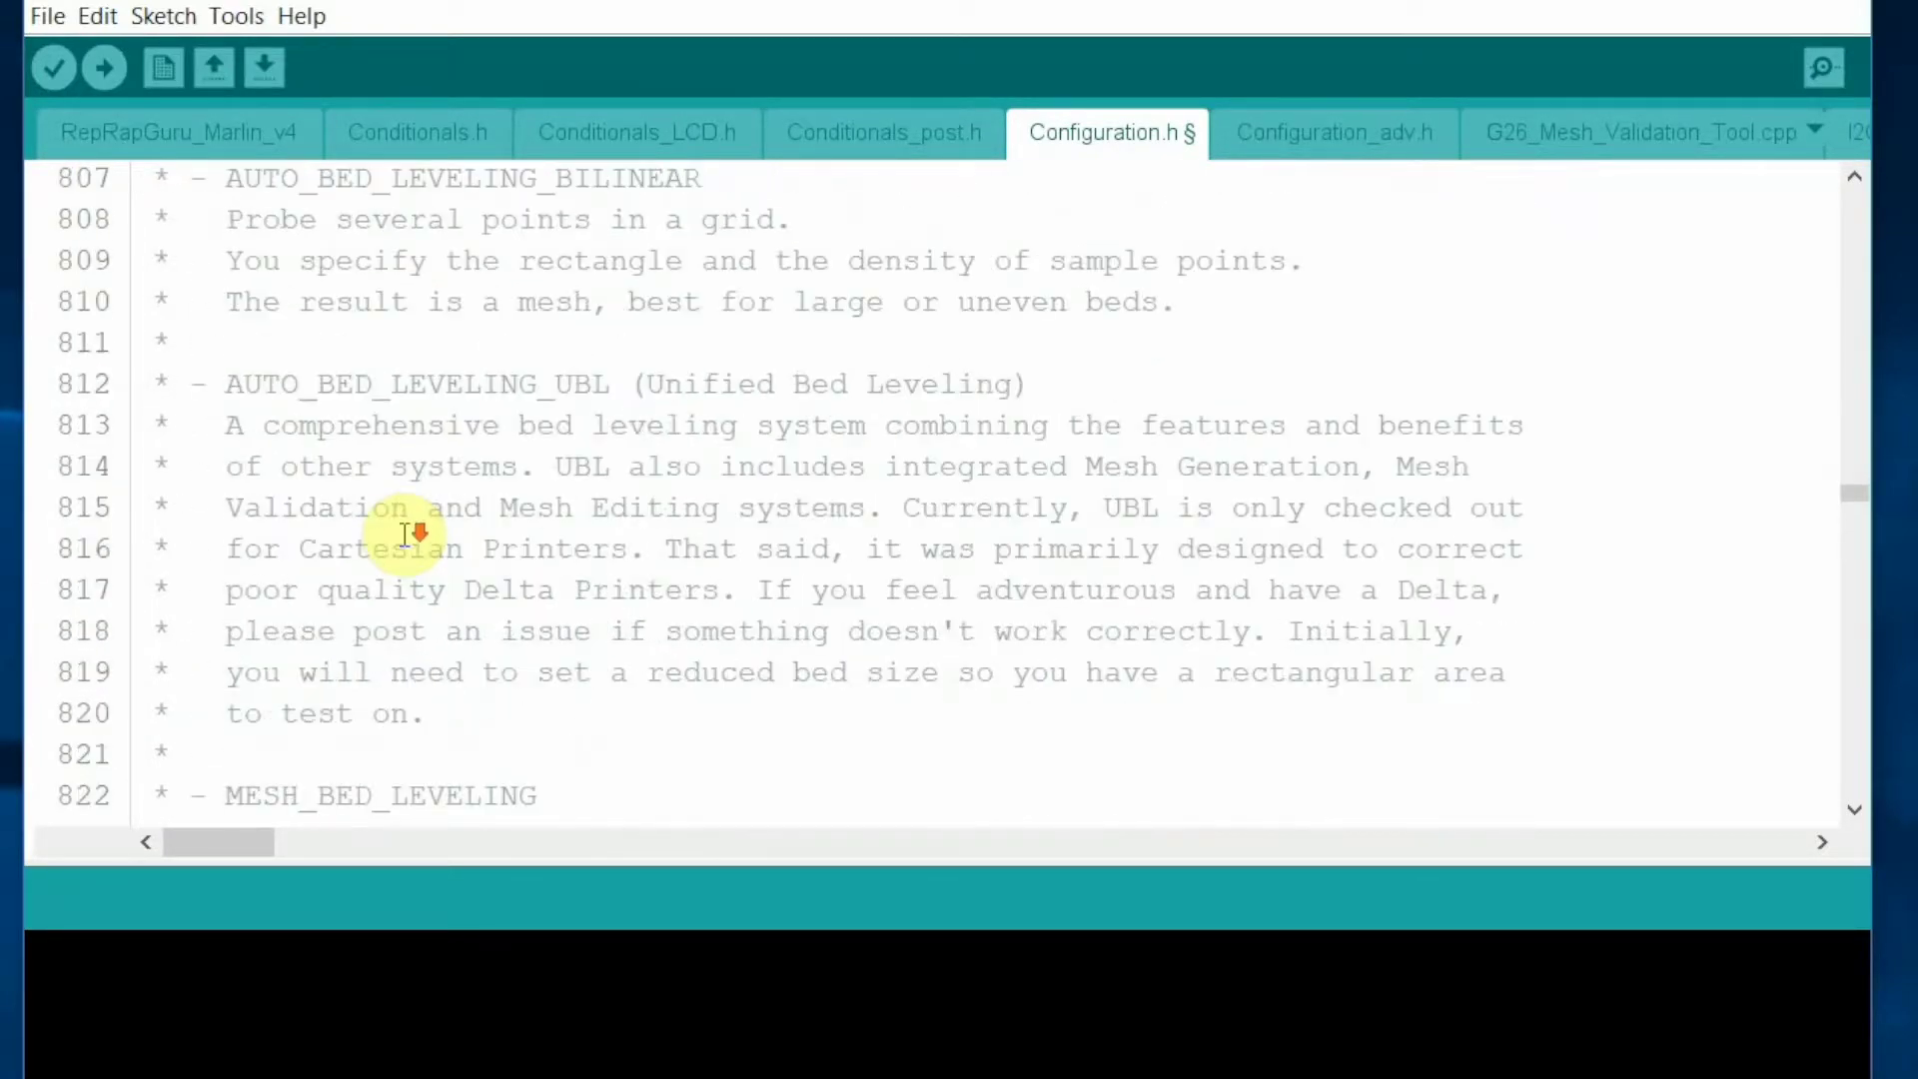
scroll(404, 534, "down", 4)
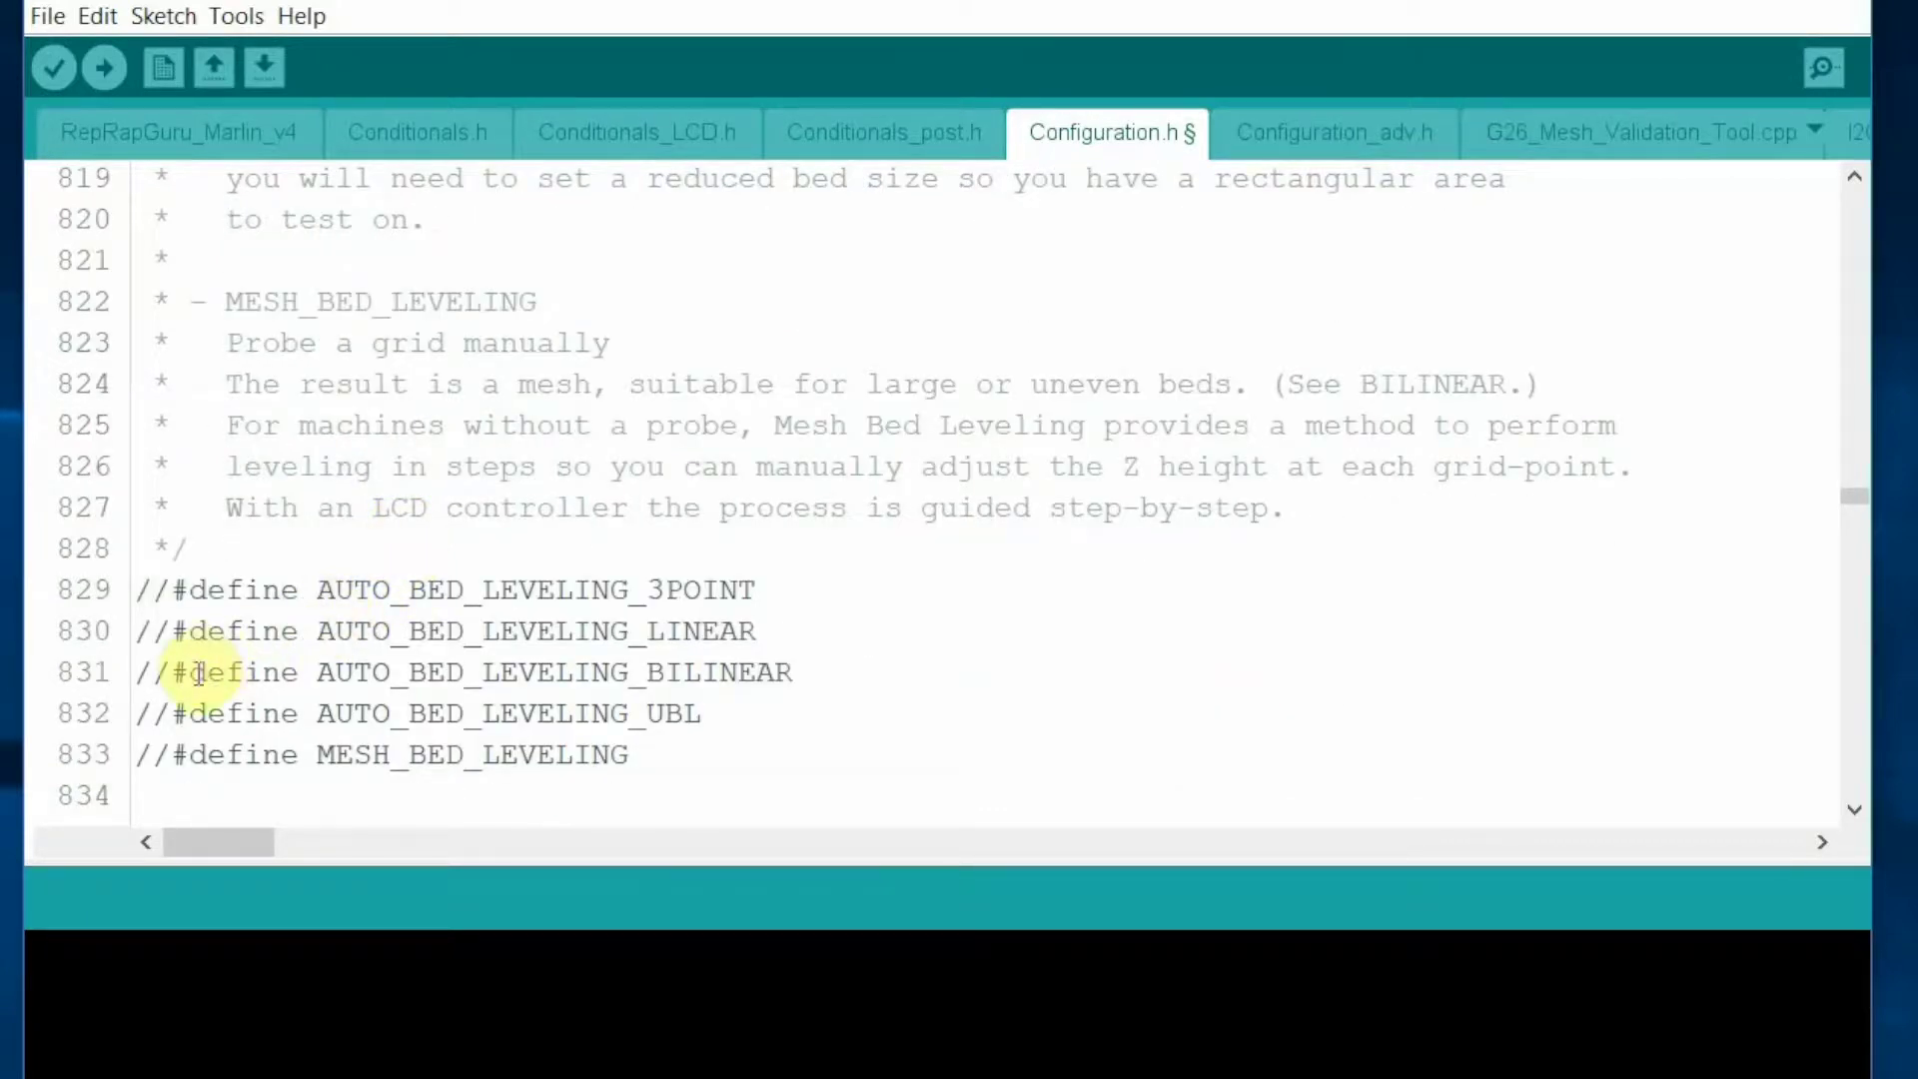
left_click(168, 671)
key("BackSpace")
key("BackSpace")
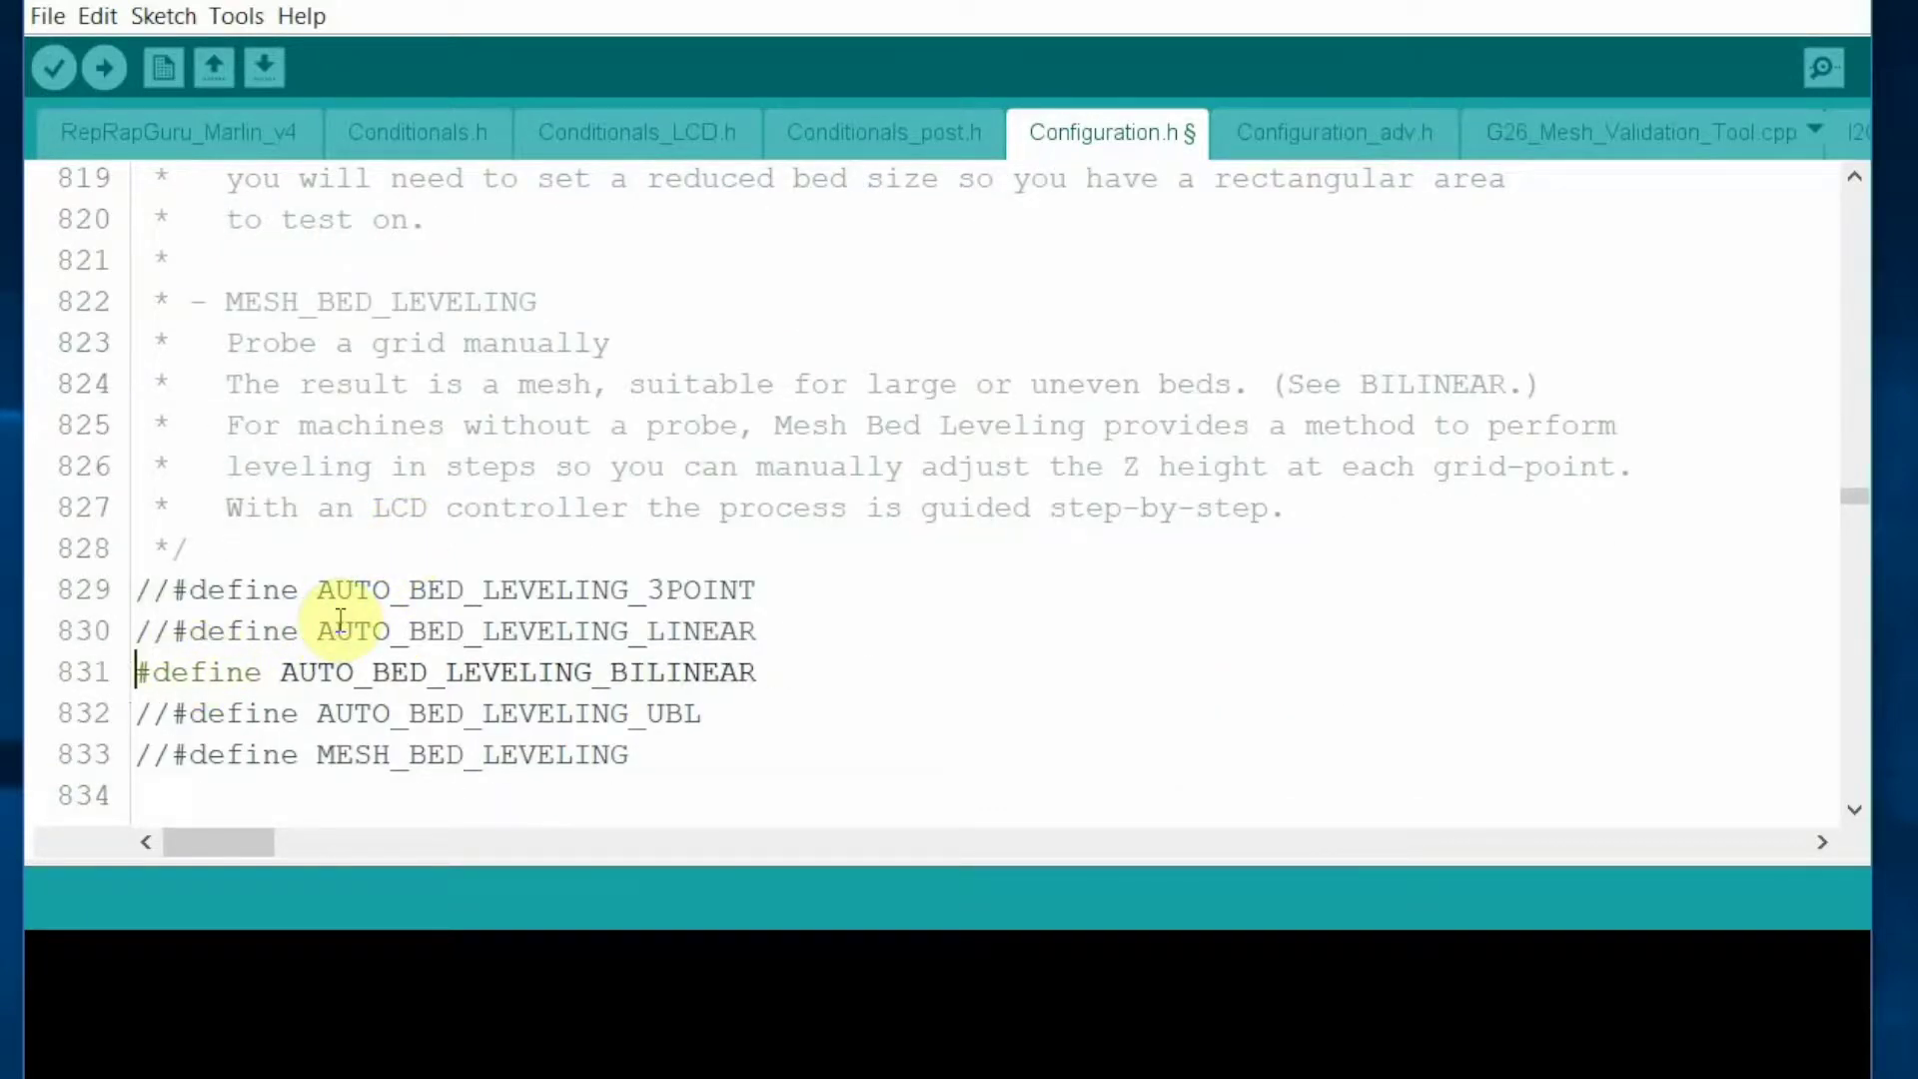
scroll(654, 655, "down", 4)
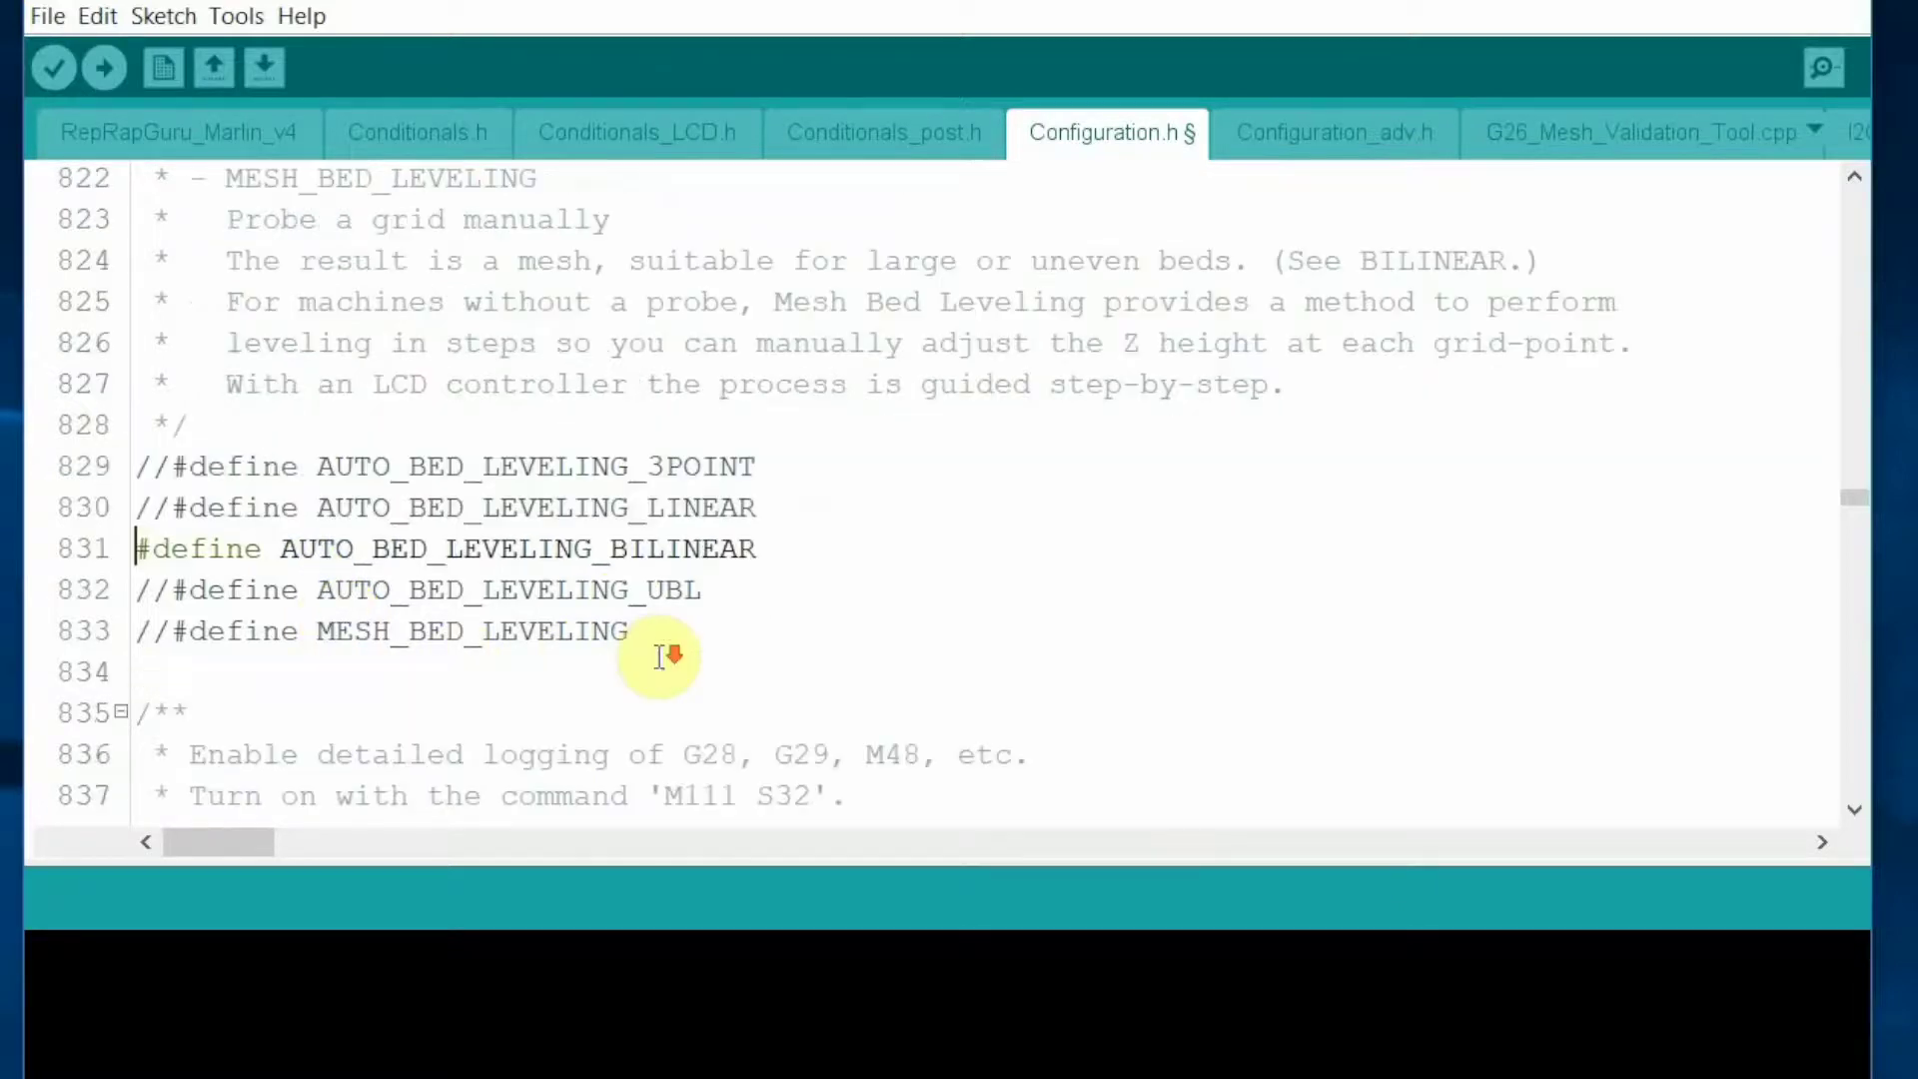
scroll(659, 659, "down", 3)
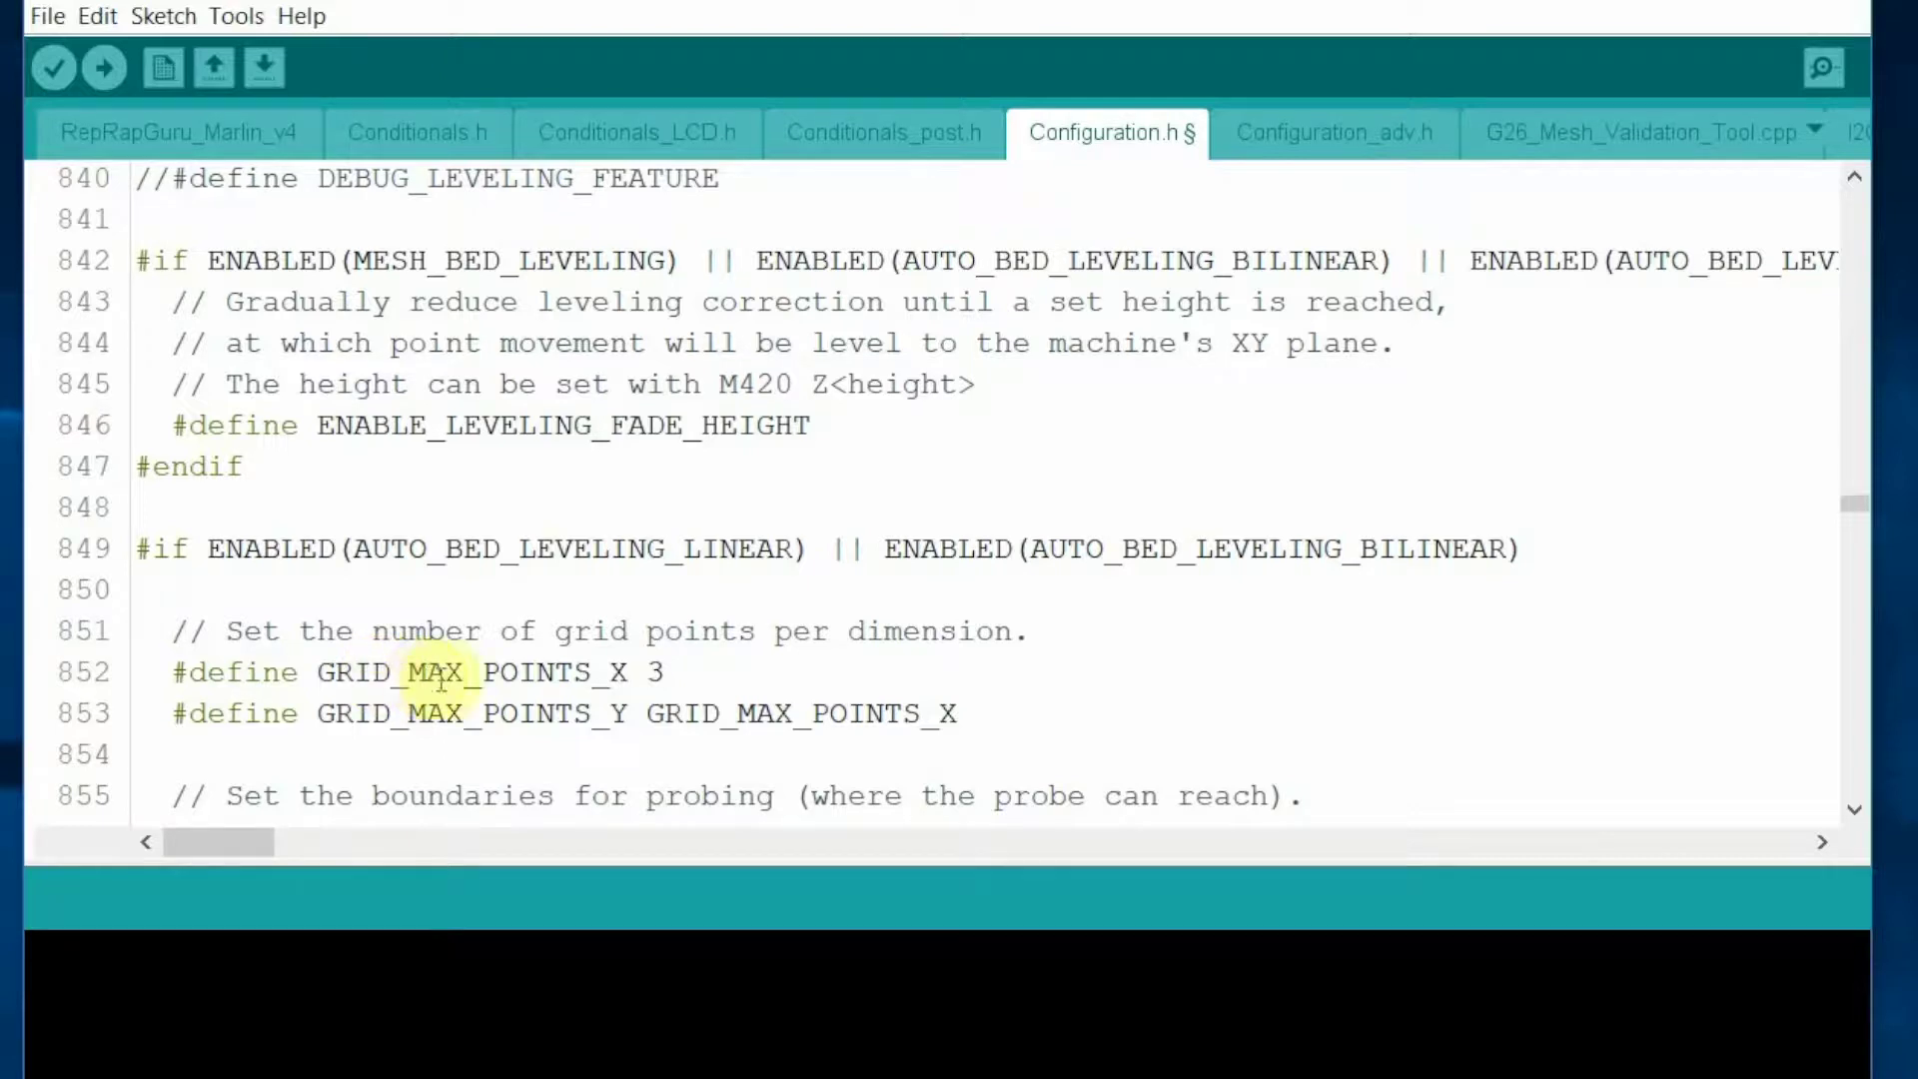
- Change GRID_MAX_POINTS_X from 3 to 4
left_click(666, 672)
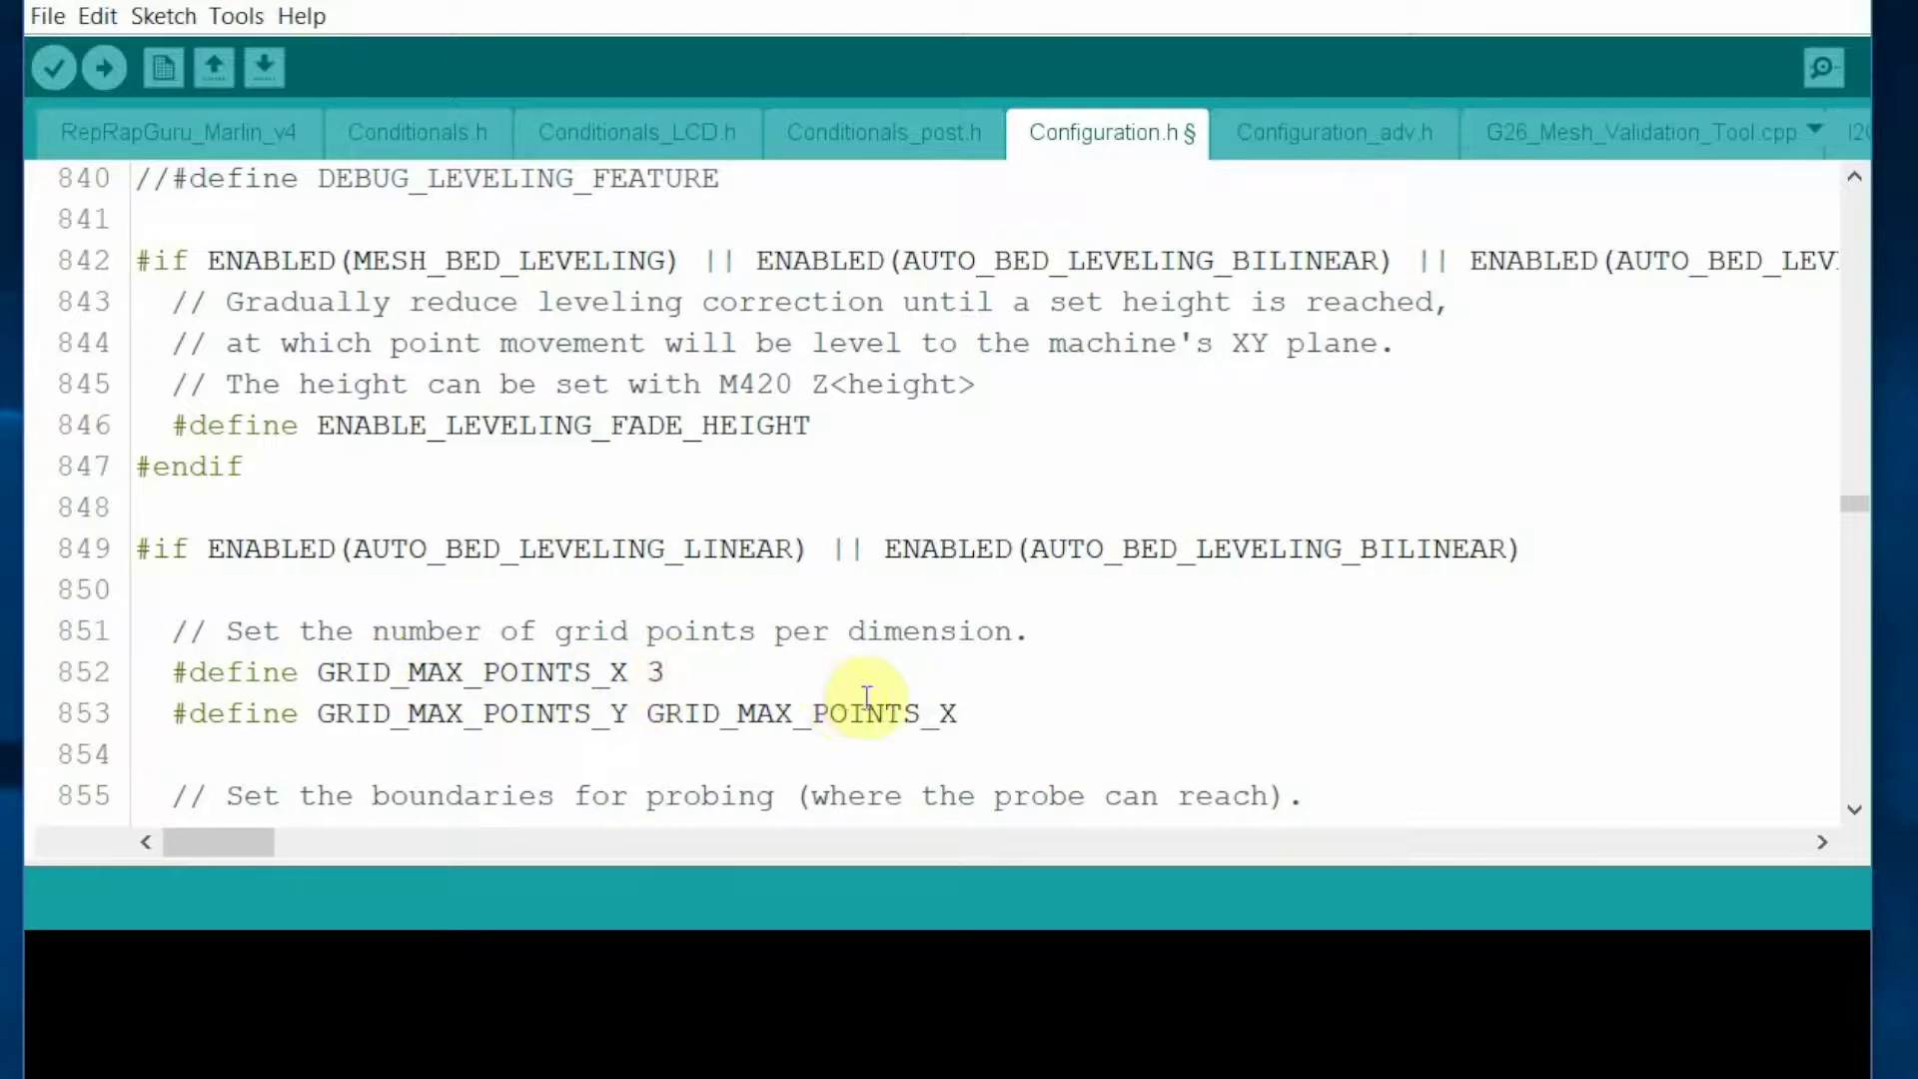
key("BackSpace")
type("4")
scroll(867, 700, "down", 1)
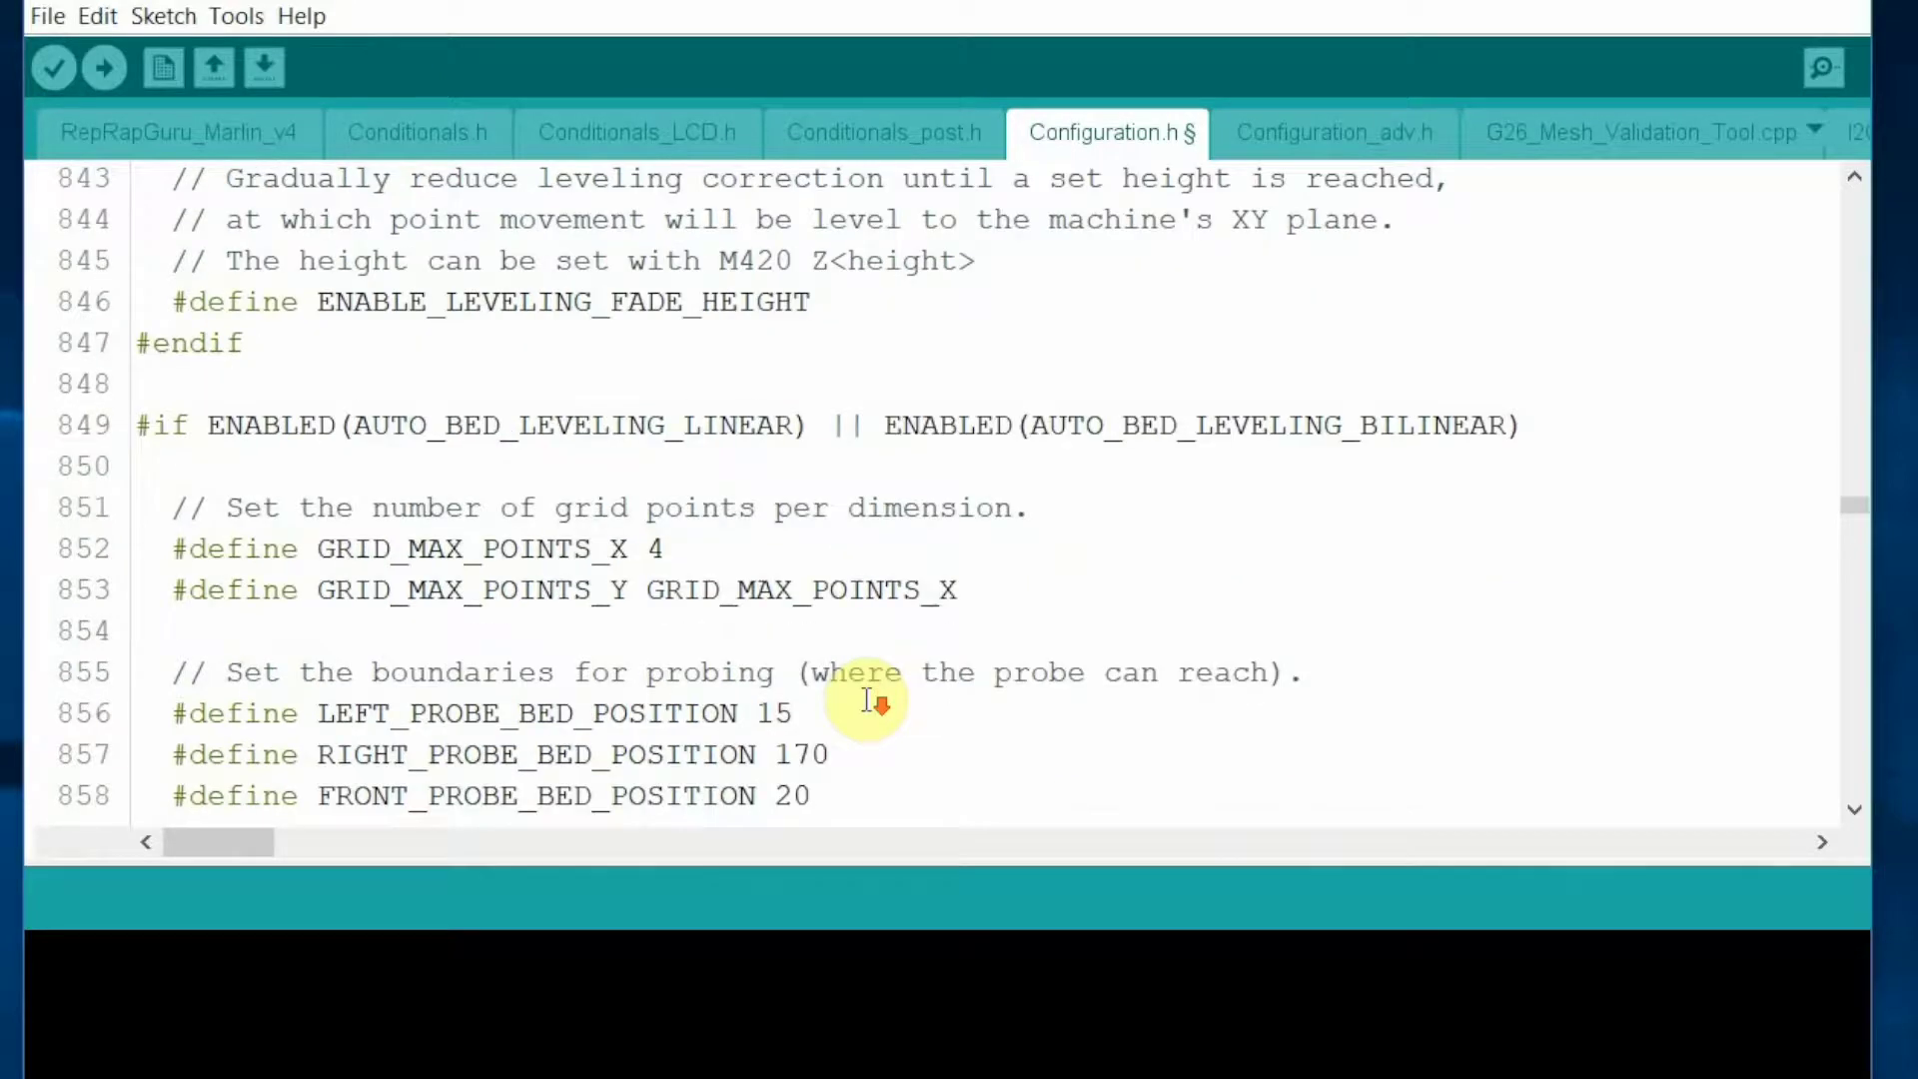
scroll(867, 699, "down", 1)
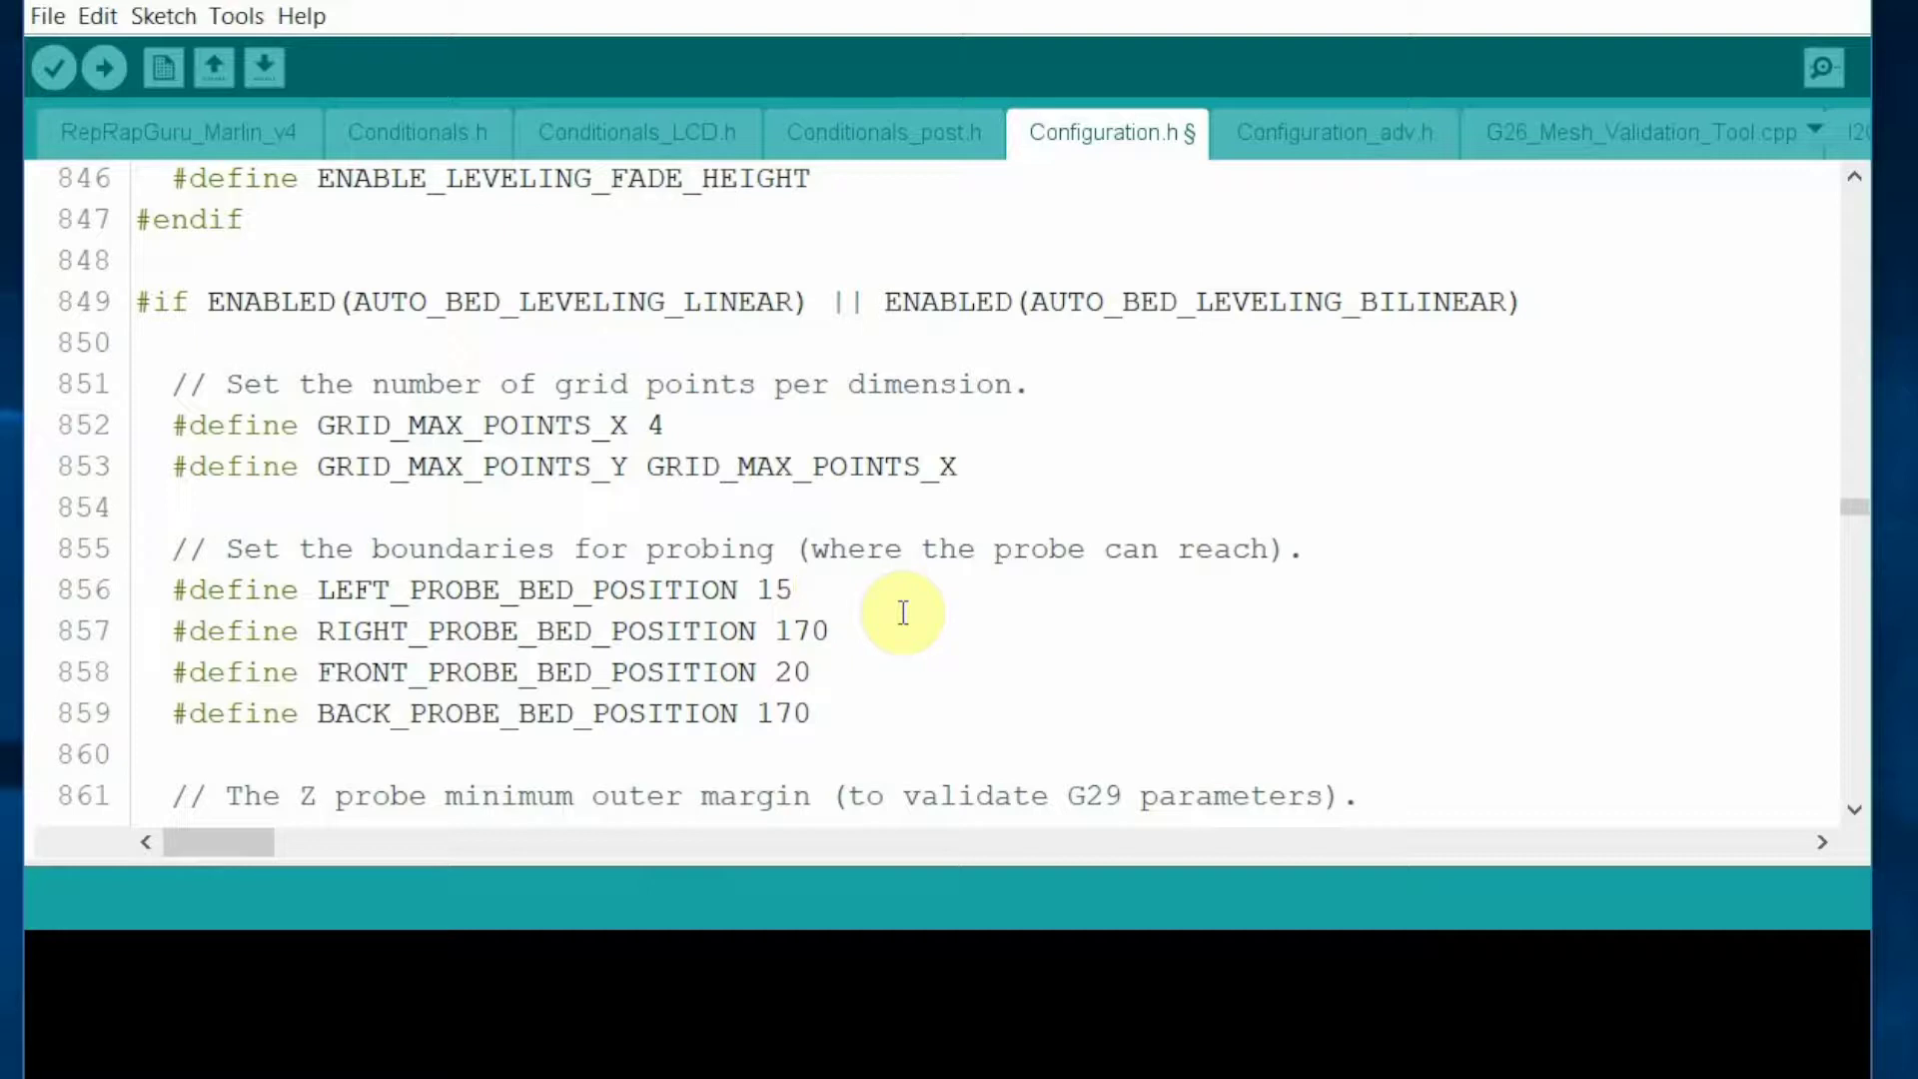
- Set the probe bed positions to left 15, right 145 and front 30
key("BackSpace")
key("BackSpace")
type("15")
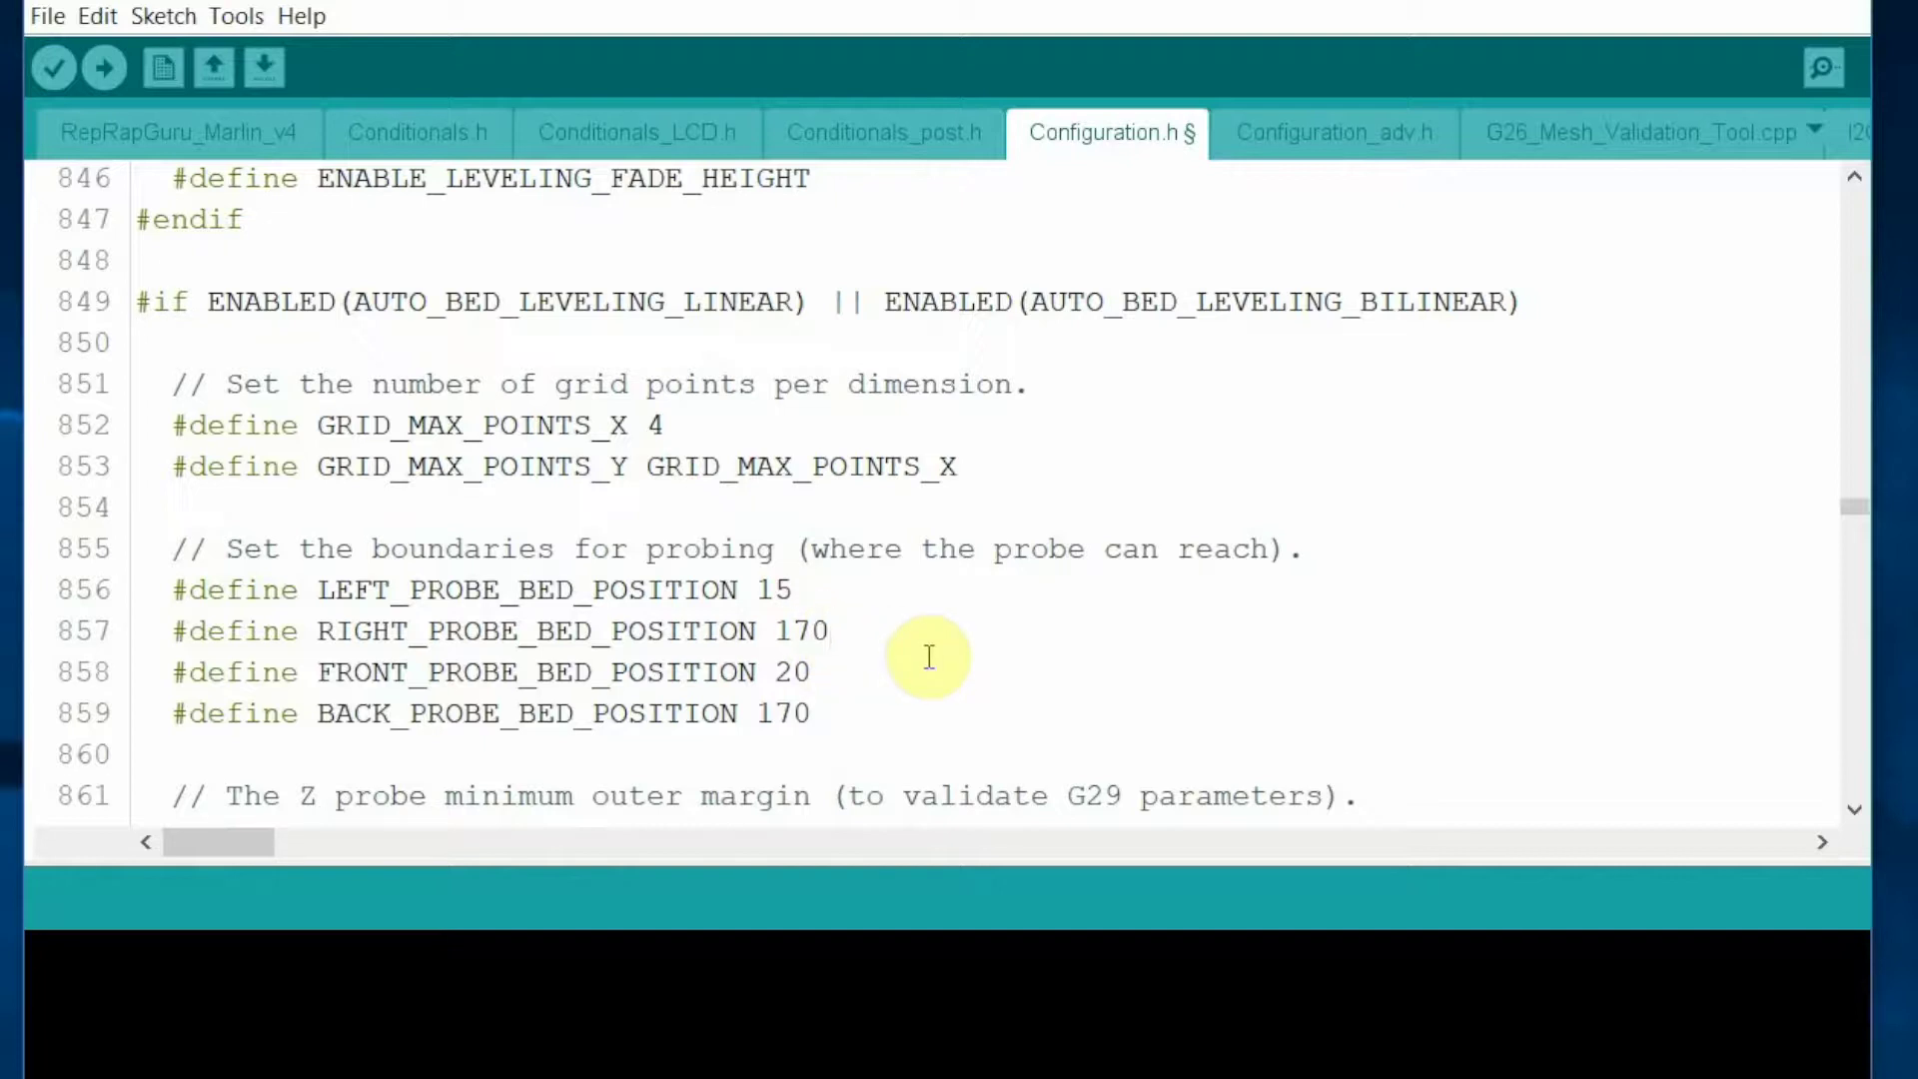
key("BackSpace")
type("45")
left_click(803, 670)
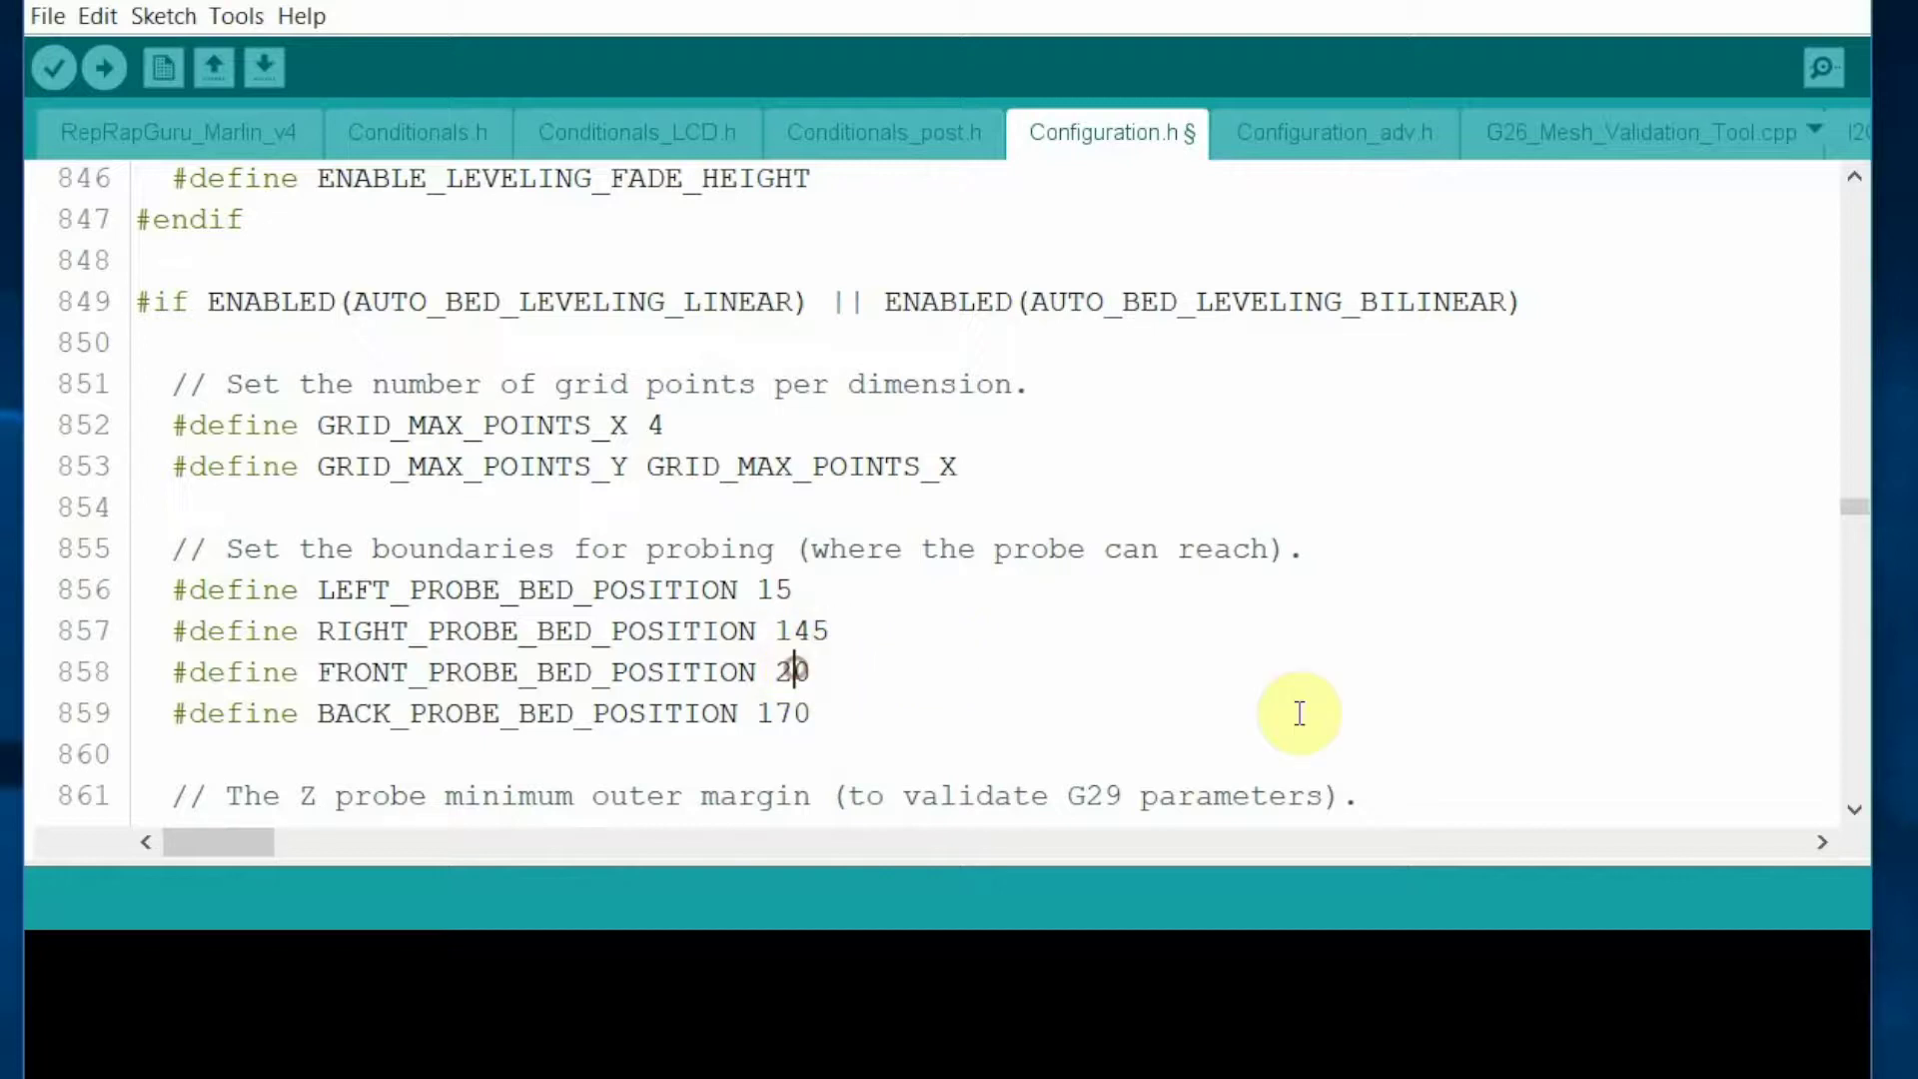
key("BackSpace")
type("3")
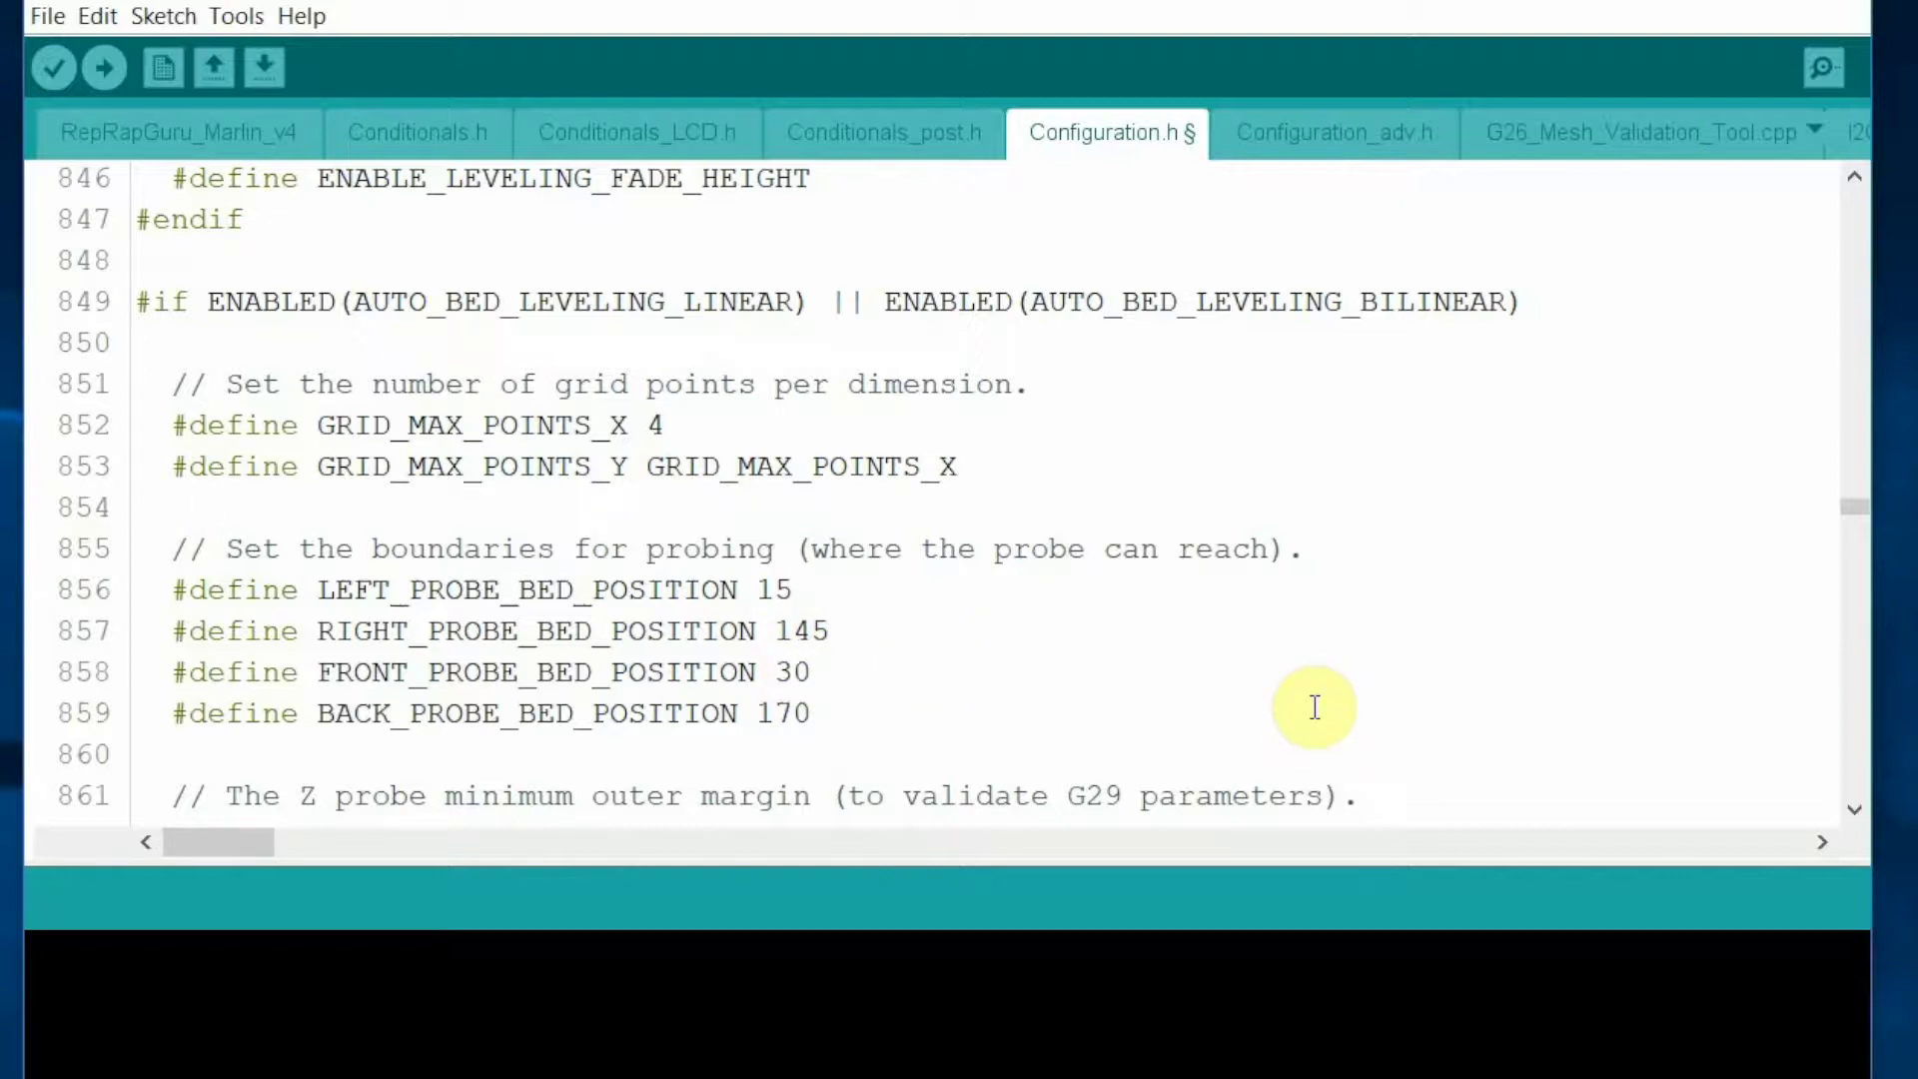
left_click(852, 714)
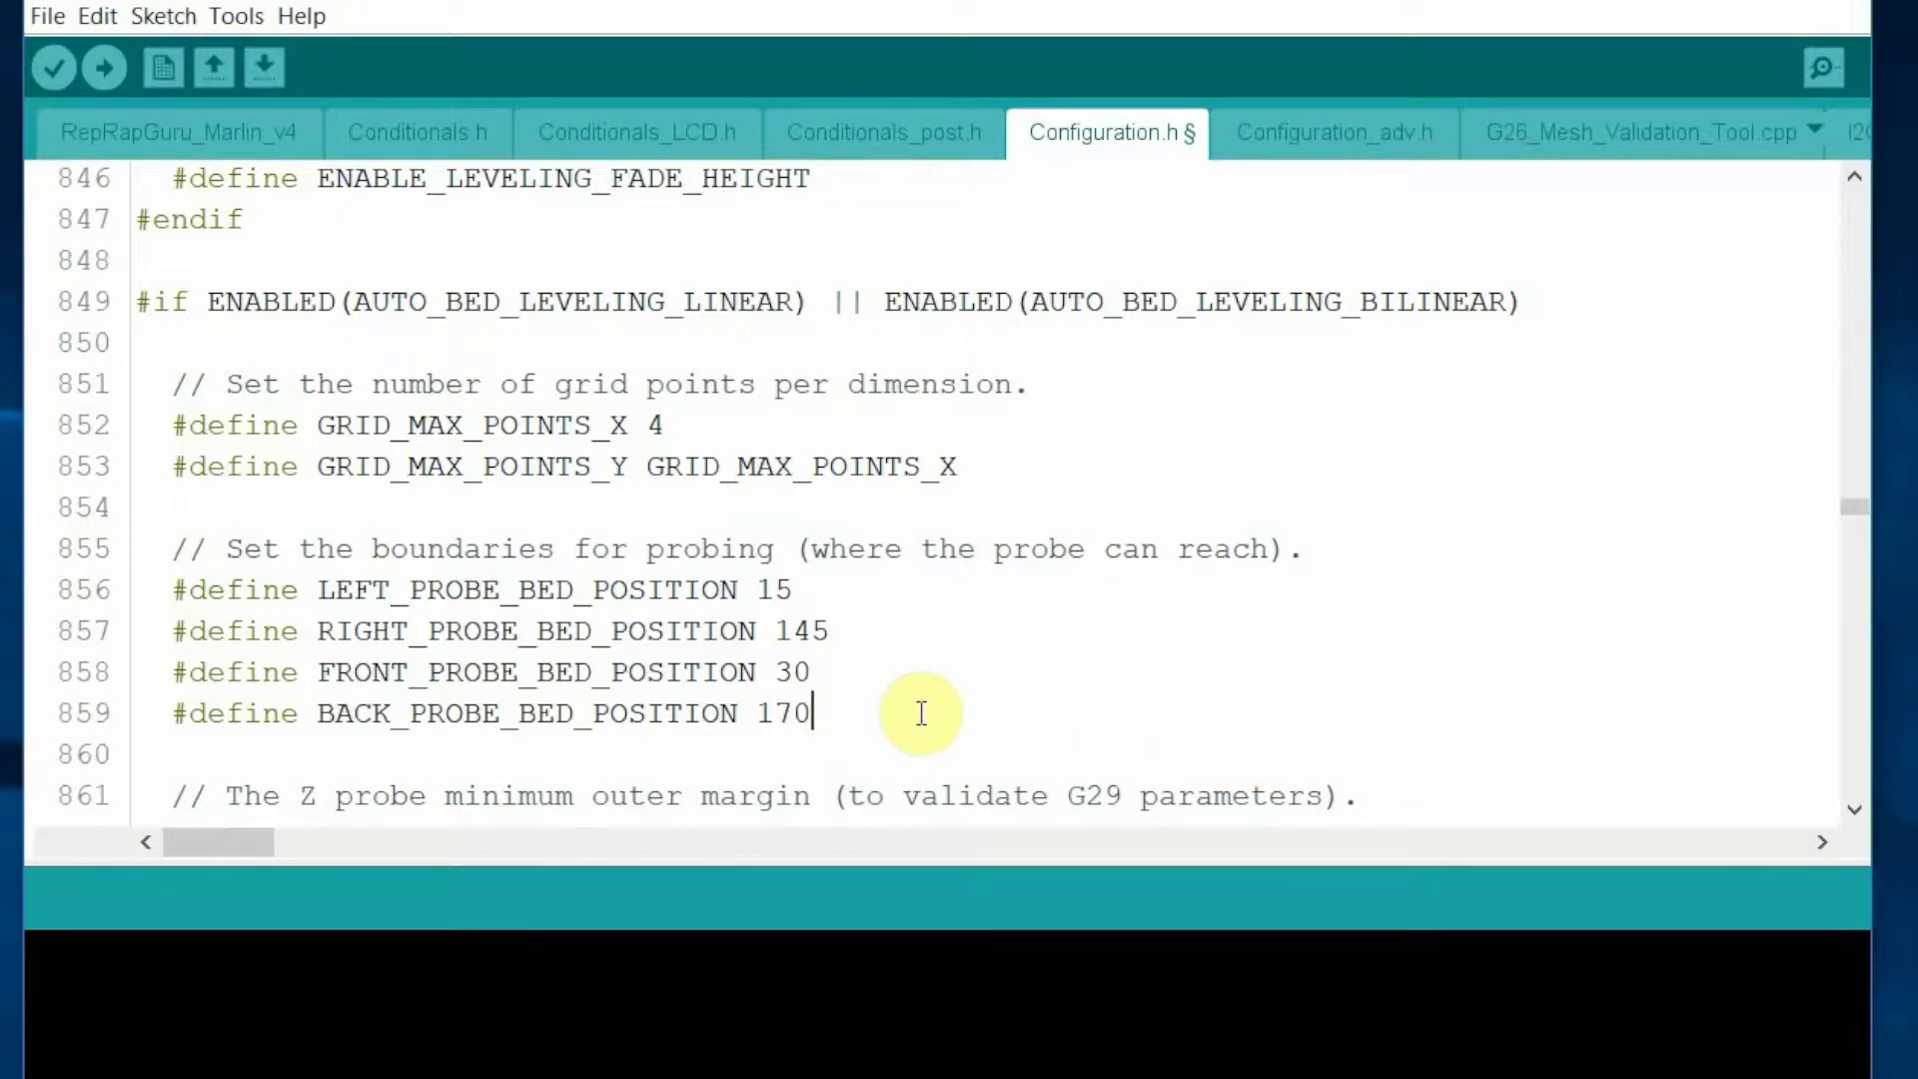
- Uncomment EXTRAPOLATE_BEYOND_GRID on line 871
scroll(921, 713, "down", 4)
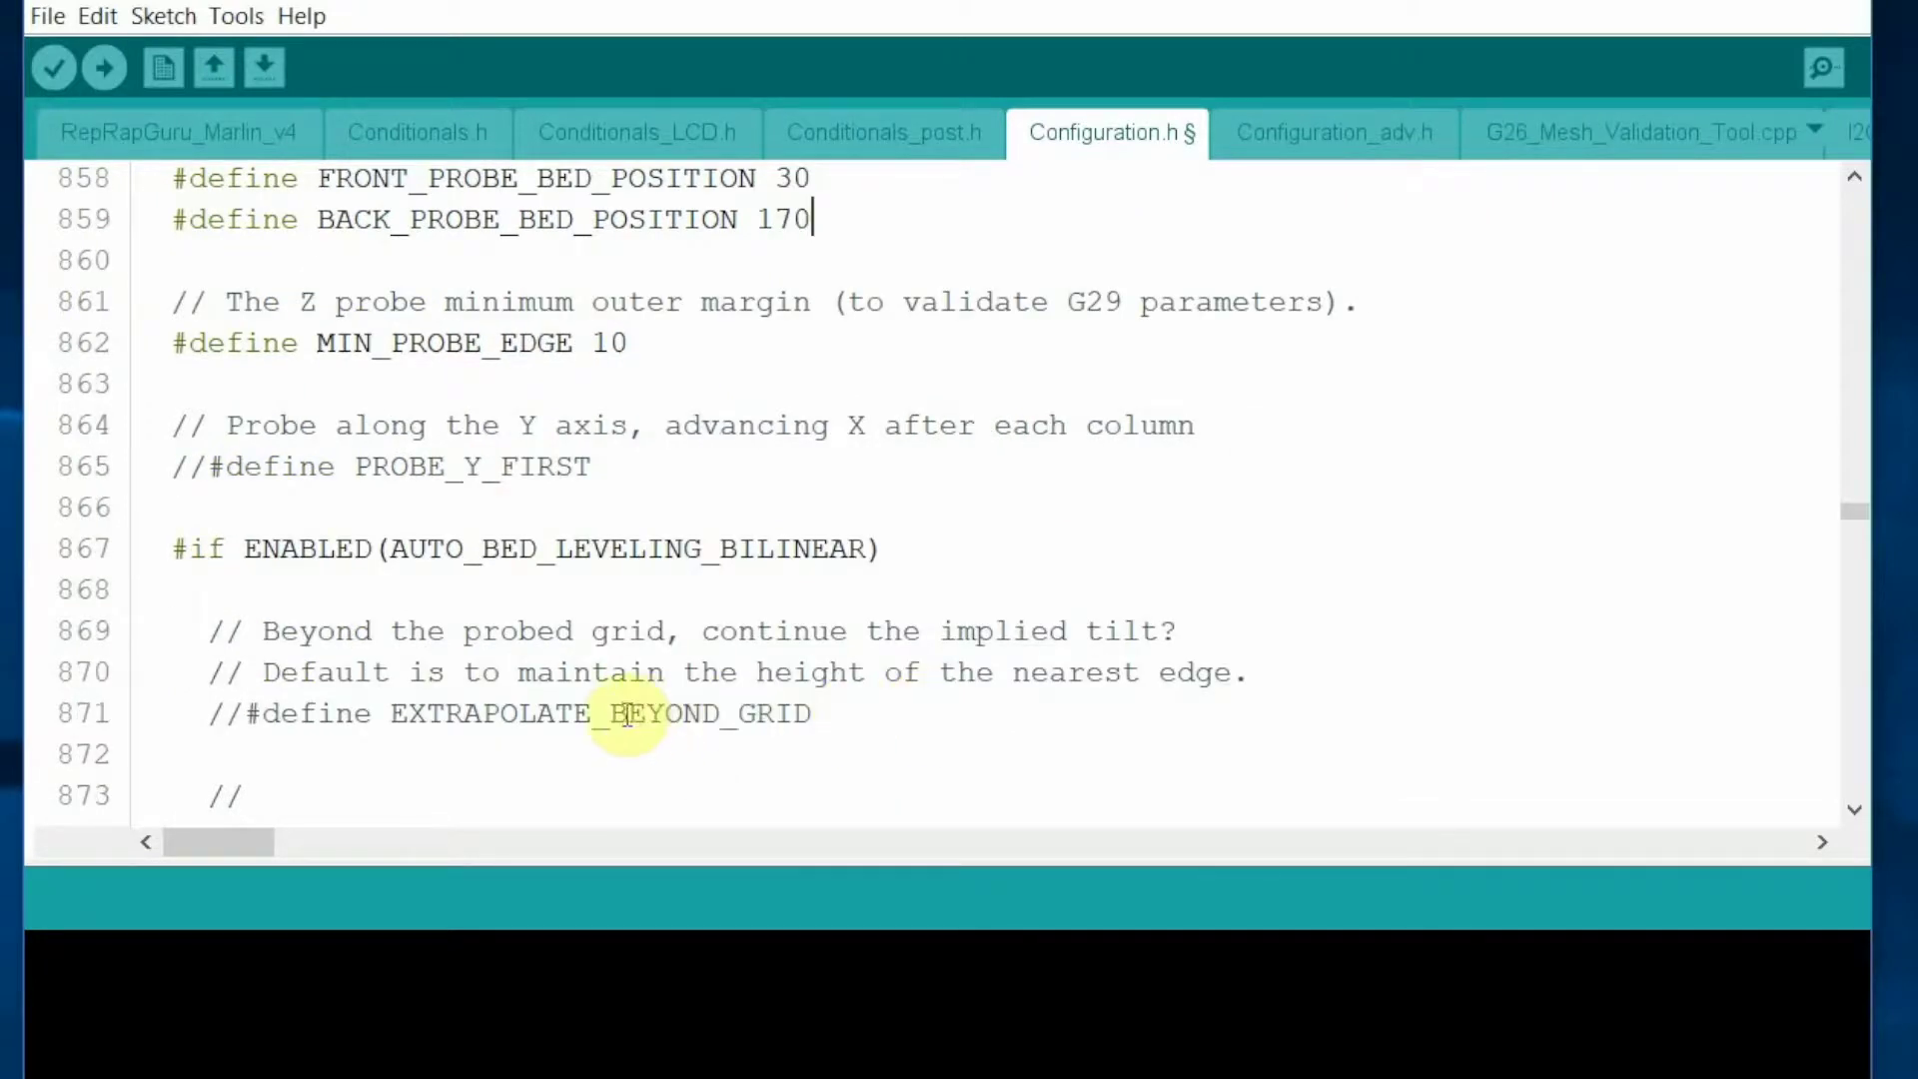
left_click(247, 713)
key("BackSpace")
key("BackSpace")
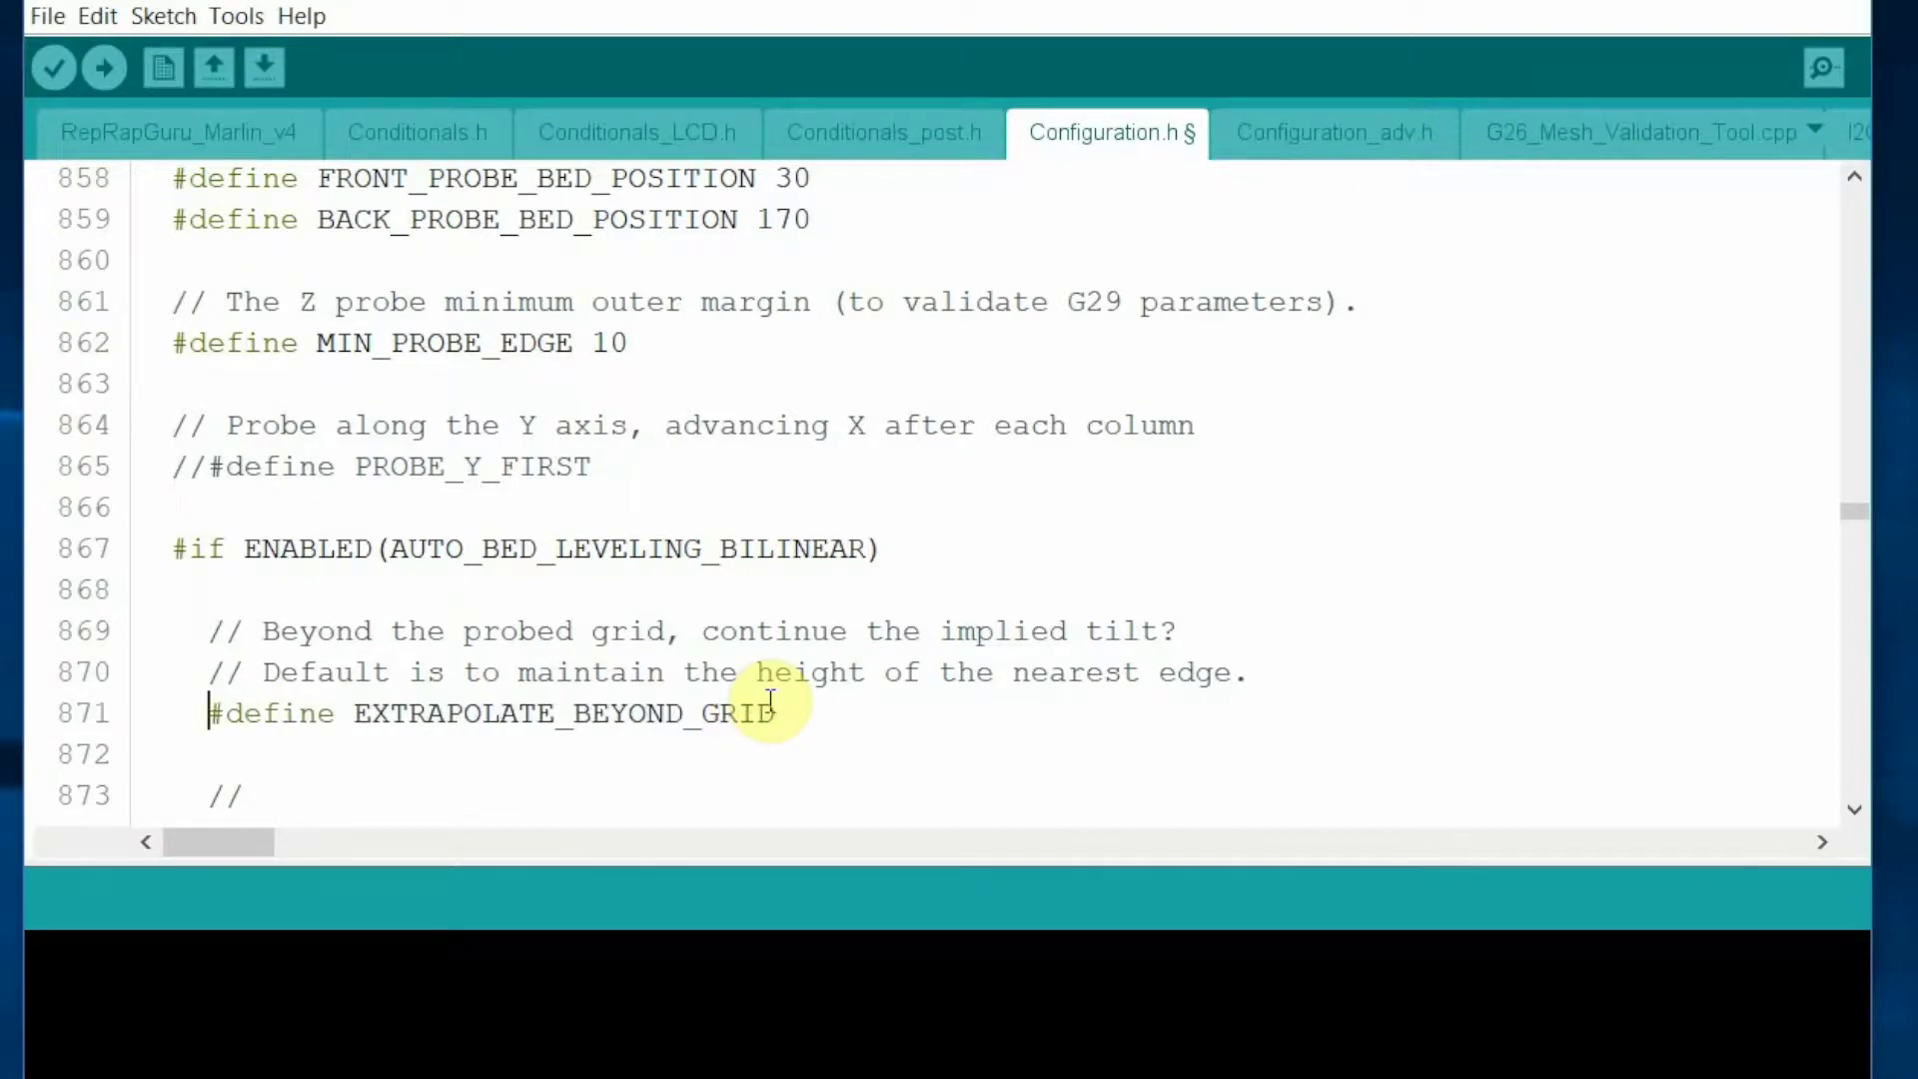
- Uncomment ABL_BILINEAR_SUBDIVISION on line 877
scroll(770, 702, "down", 1)
scroll(772, 702, "down", 1)
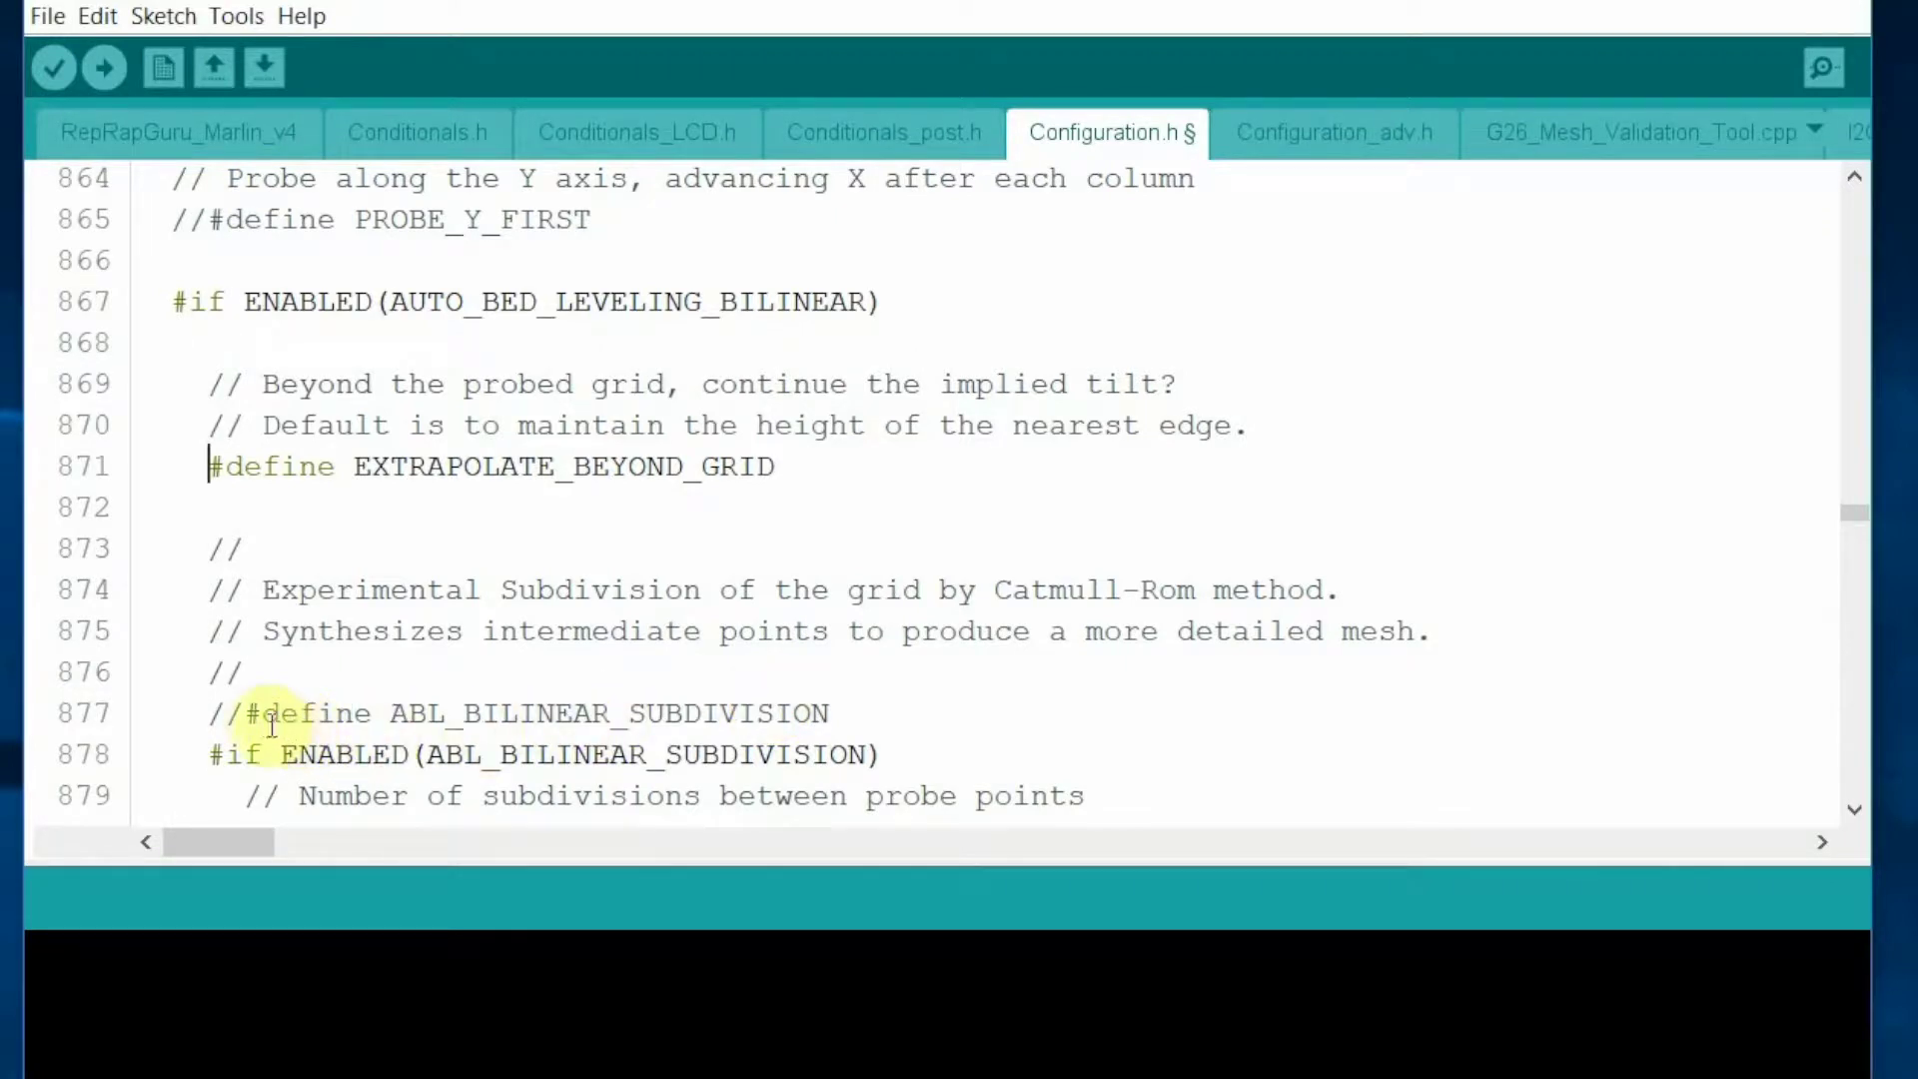
left_click(229, 715)
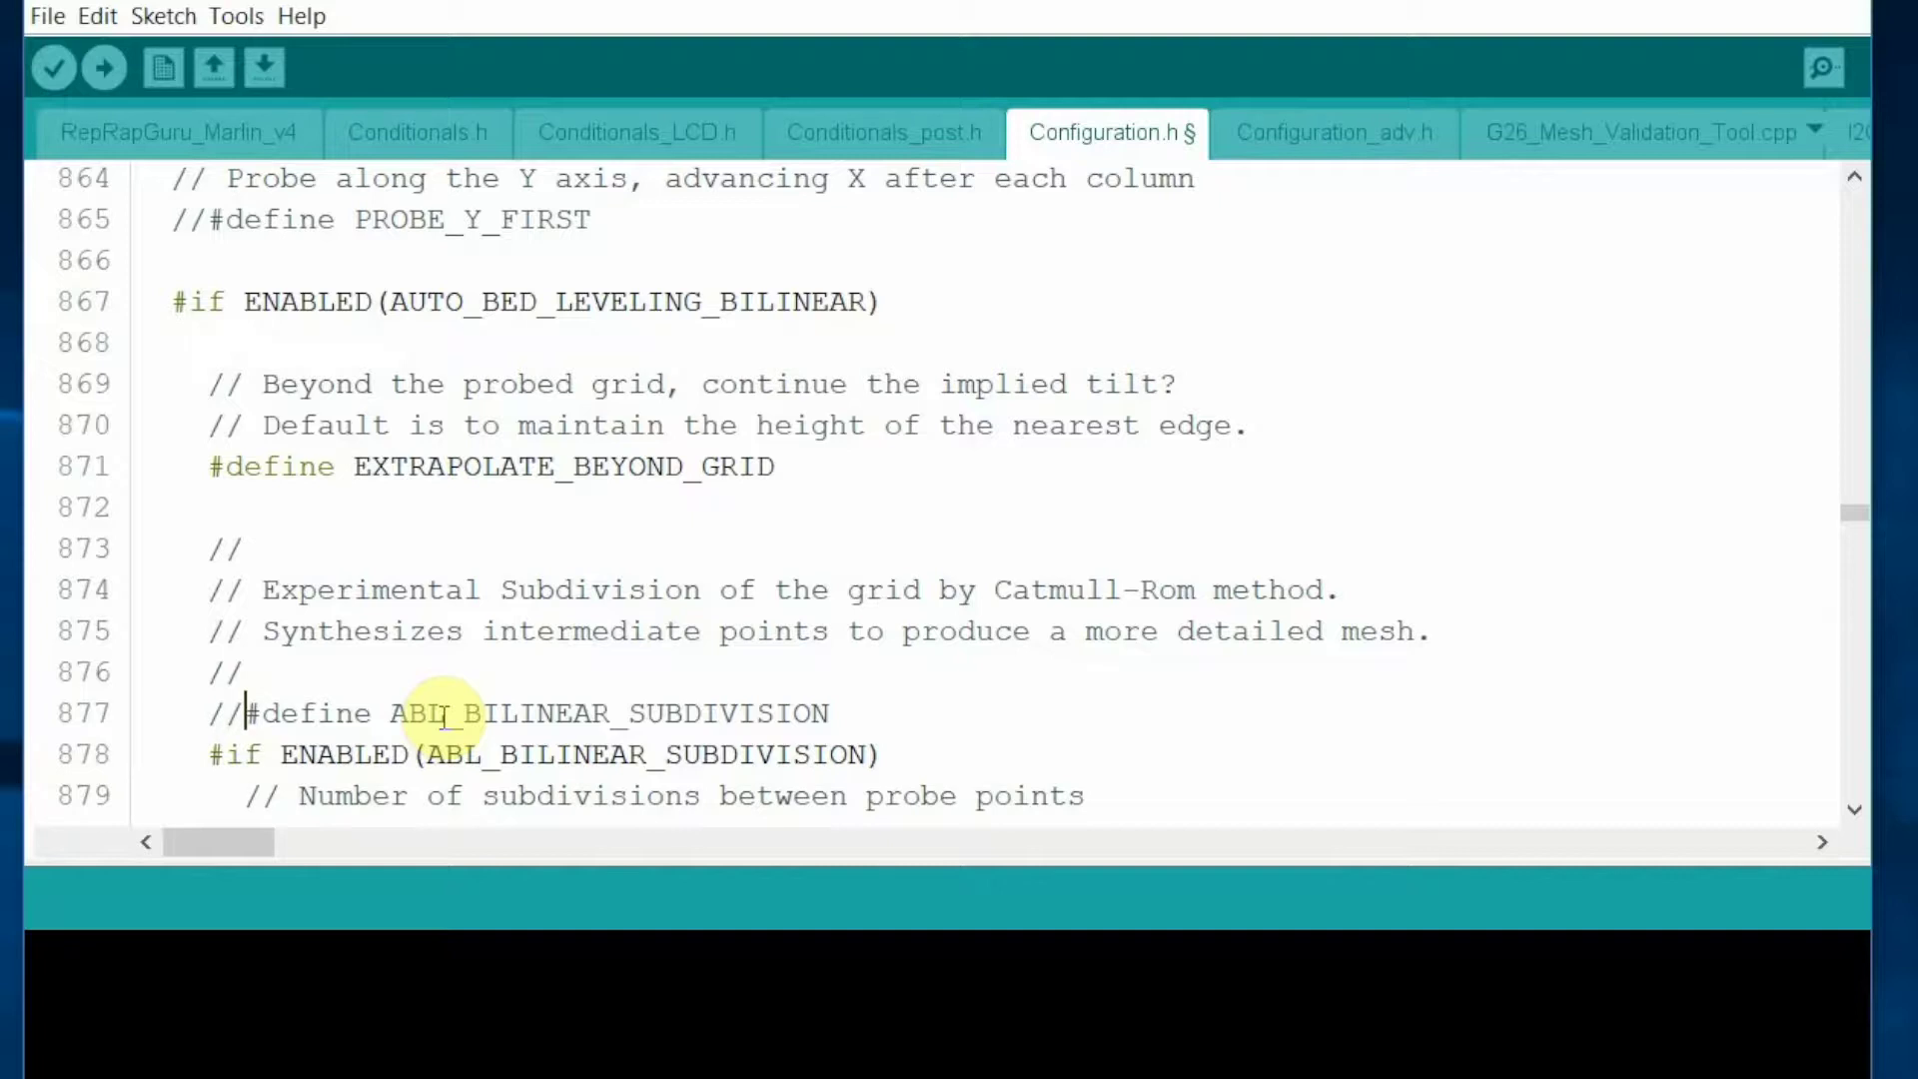
key("BackSpace")
key("BackSpace")
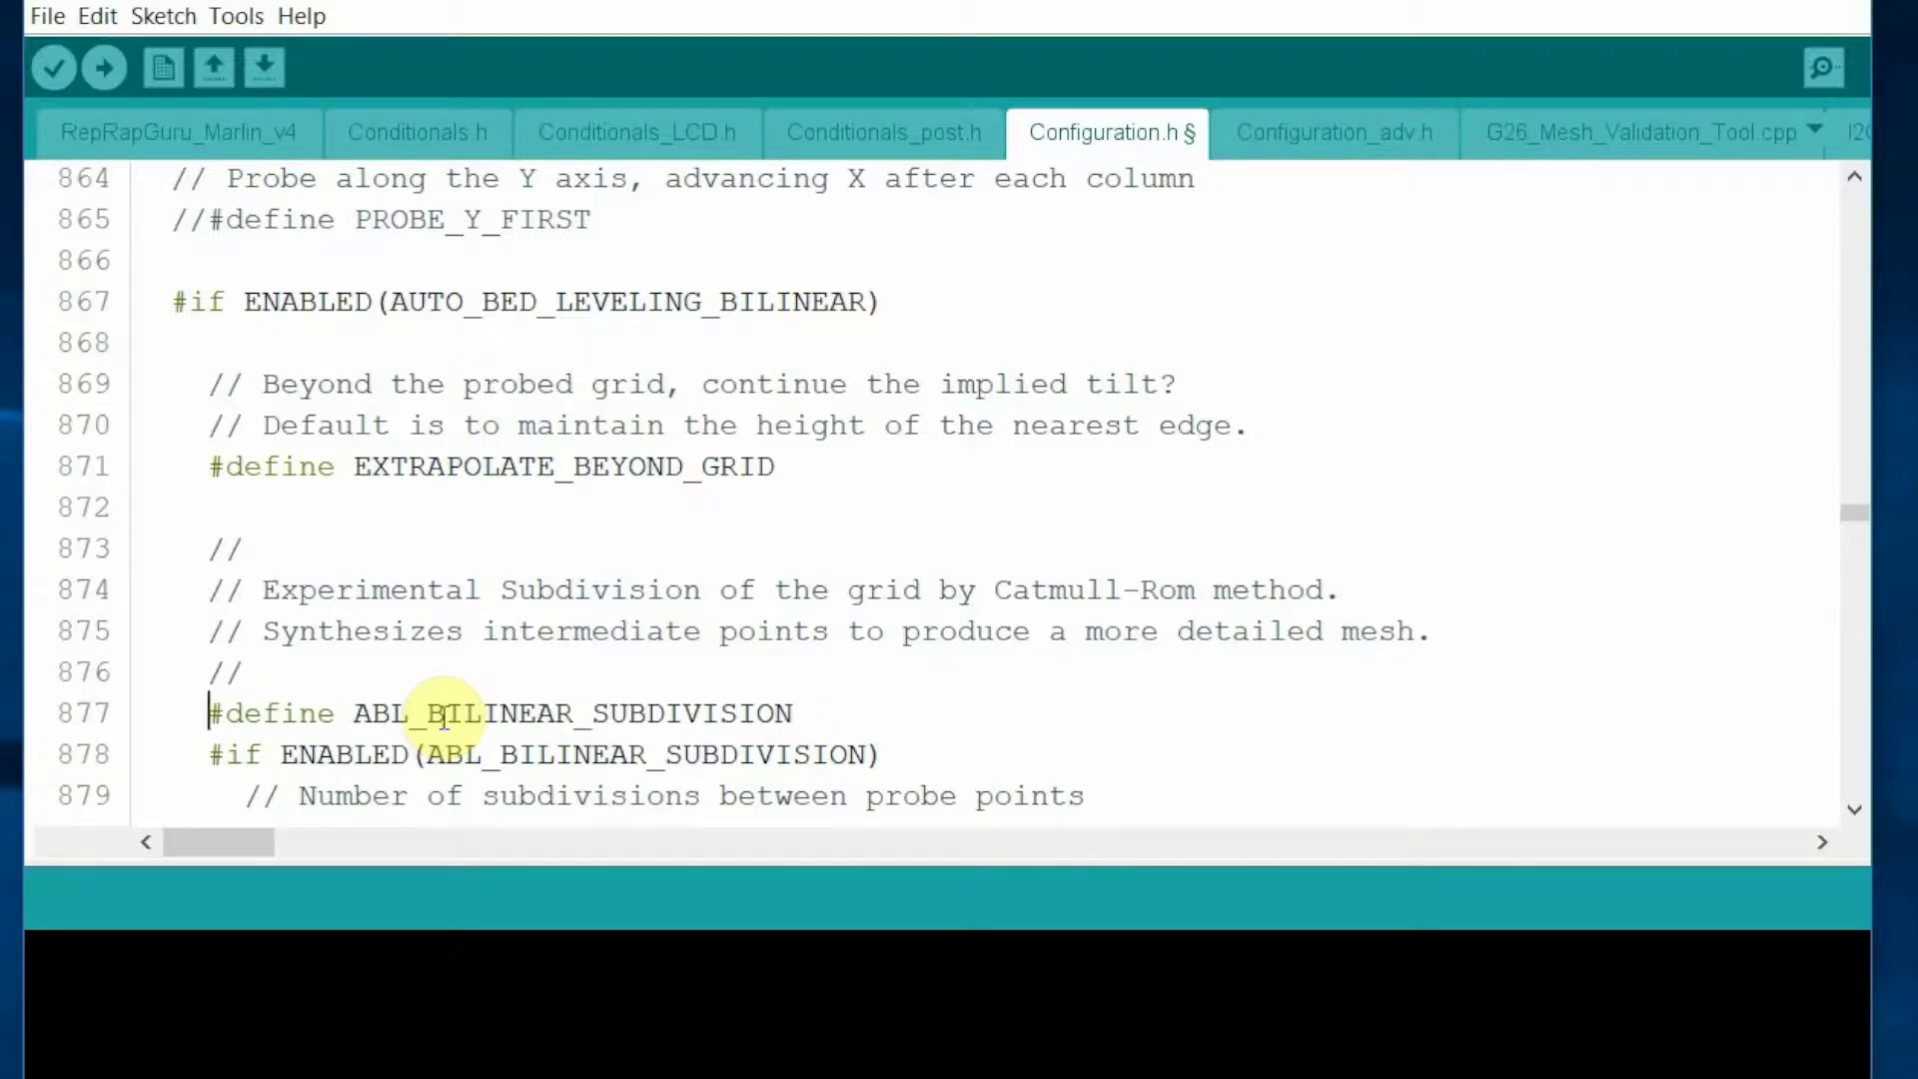
- Scroll to line 934 and uncomment LCD_BED_LEVELING
scroll(450, 713, "down", 2)
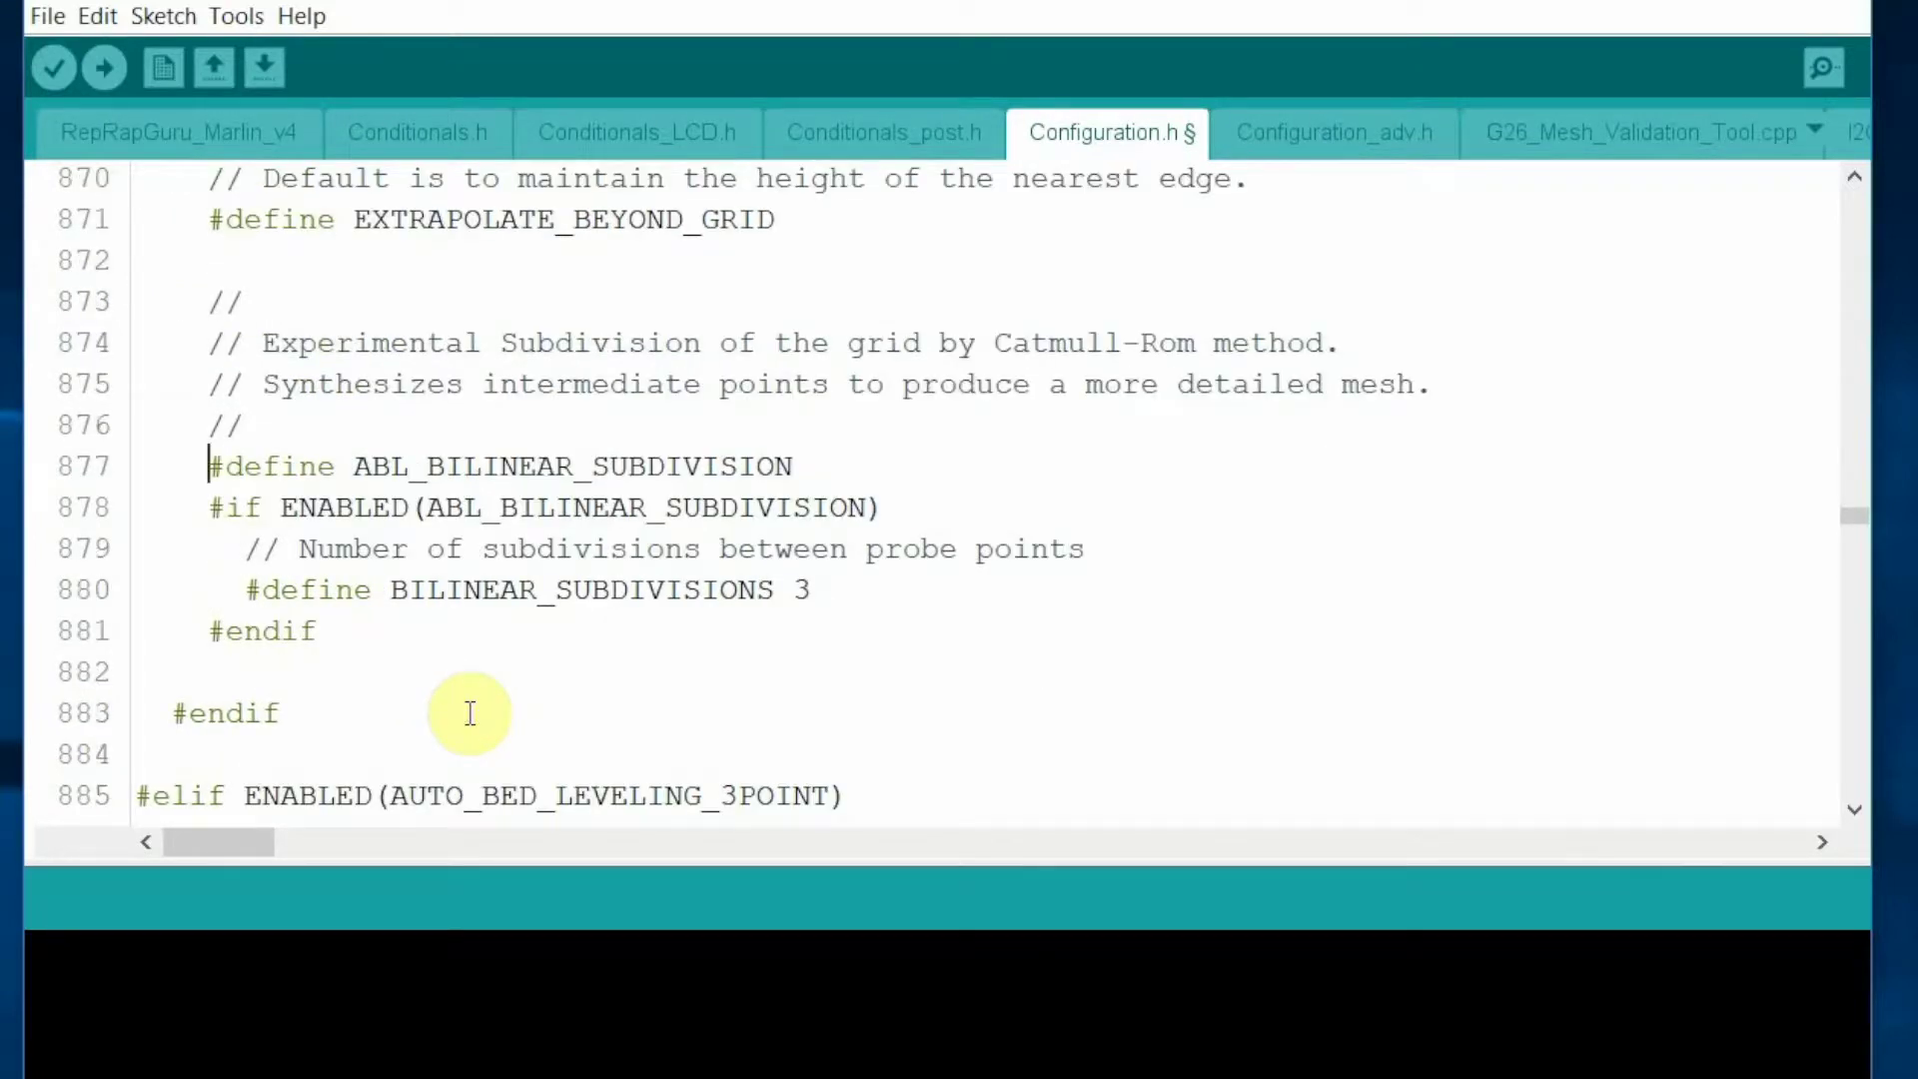
scroll(469, 713, "down", 6)
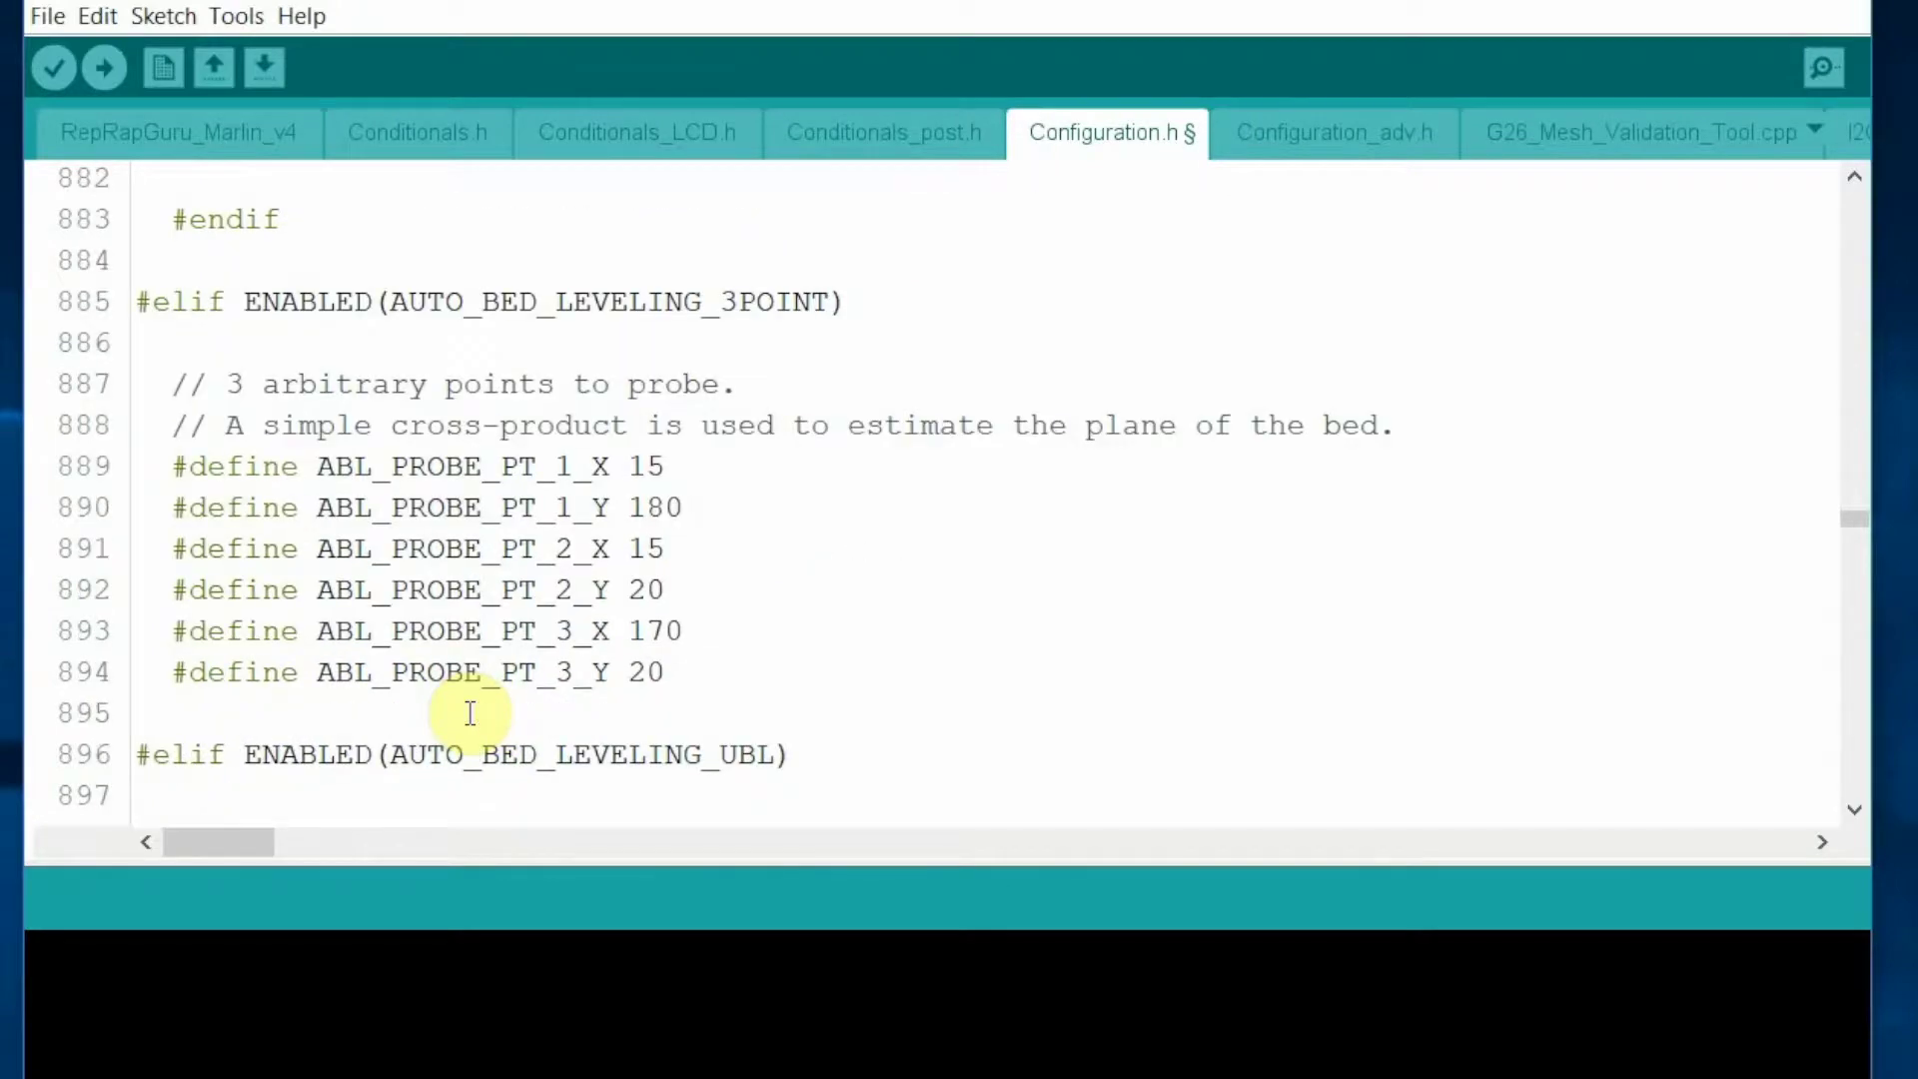
scroll(470, 713, "down", 2)
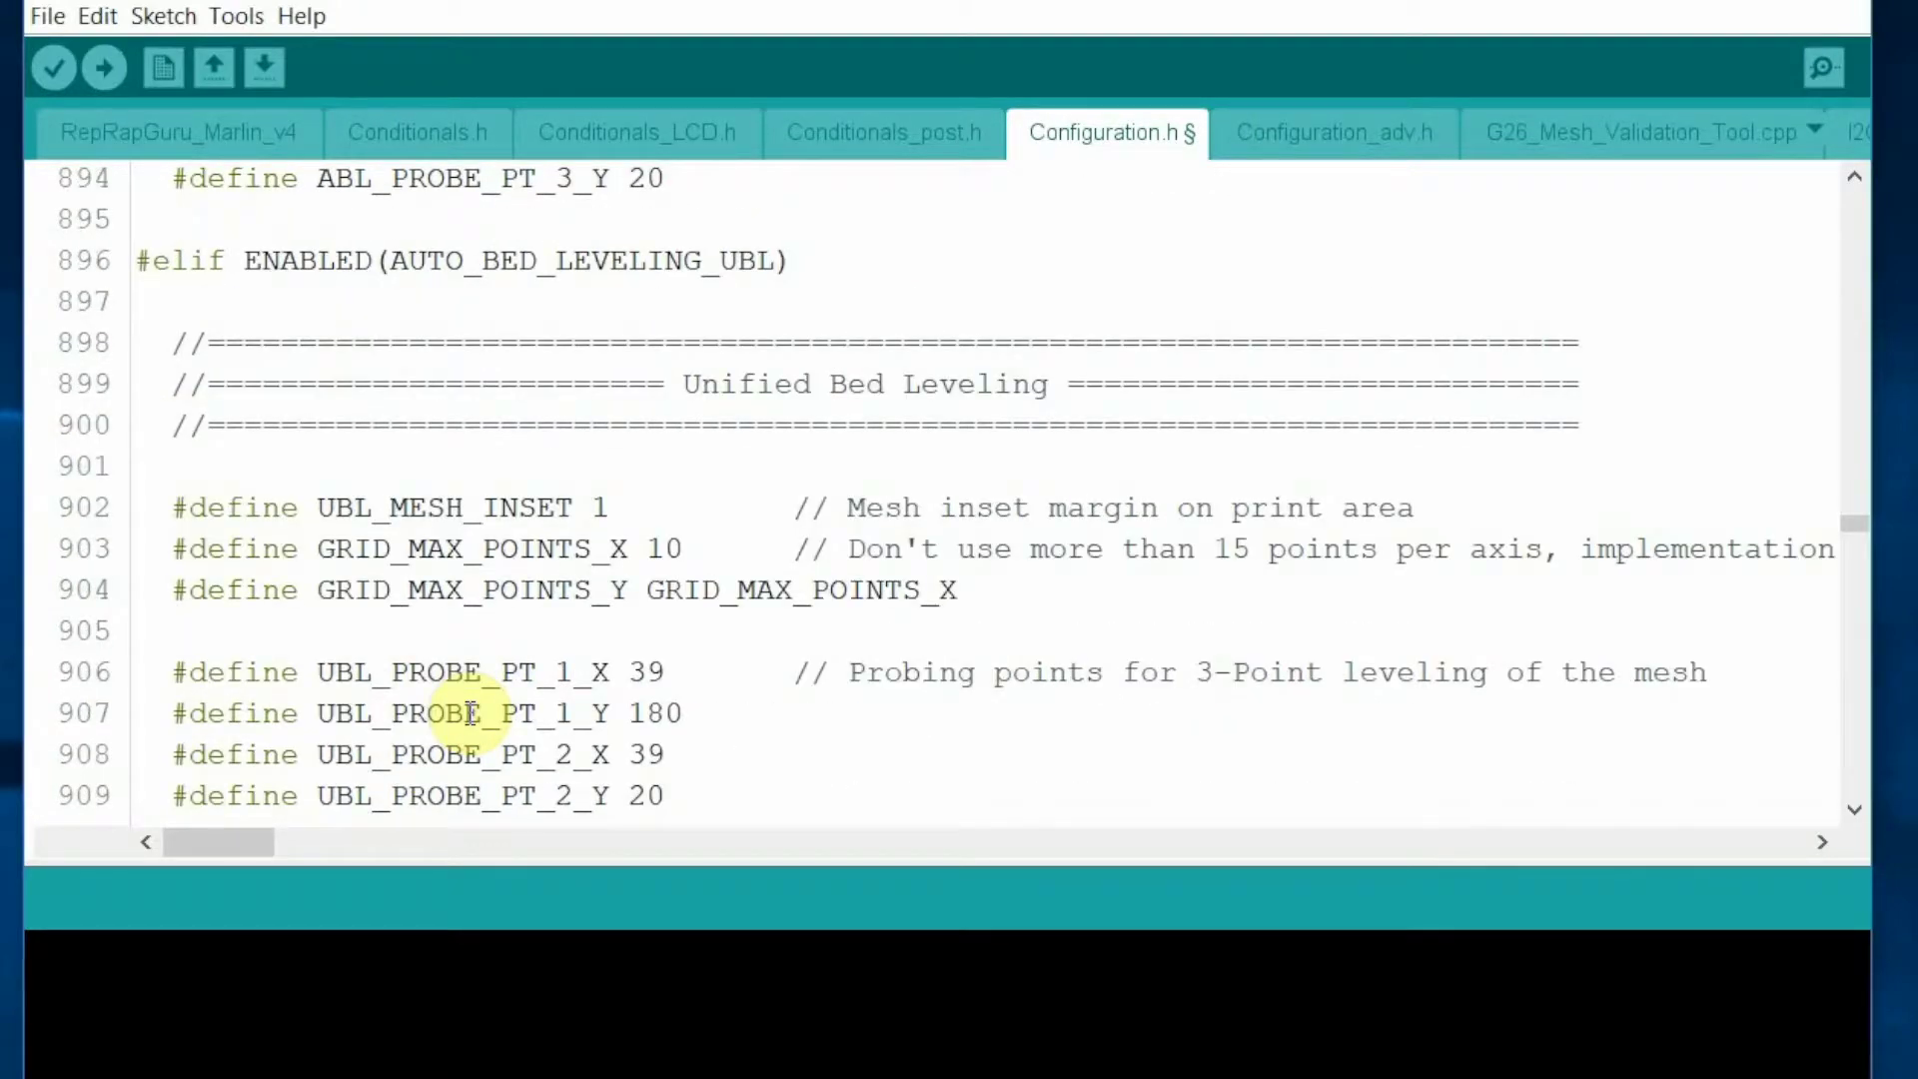
scroll(471, 713, "down", 5)
scroll(471, 714, "down", 4)
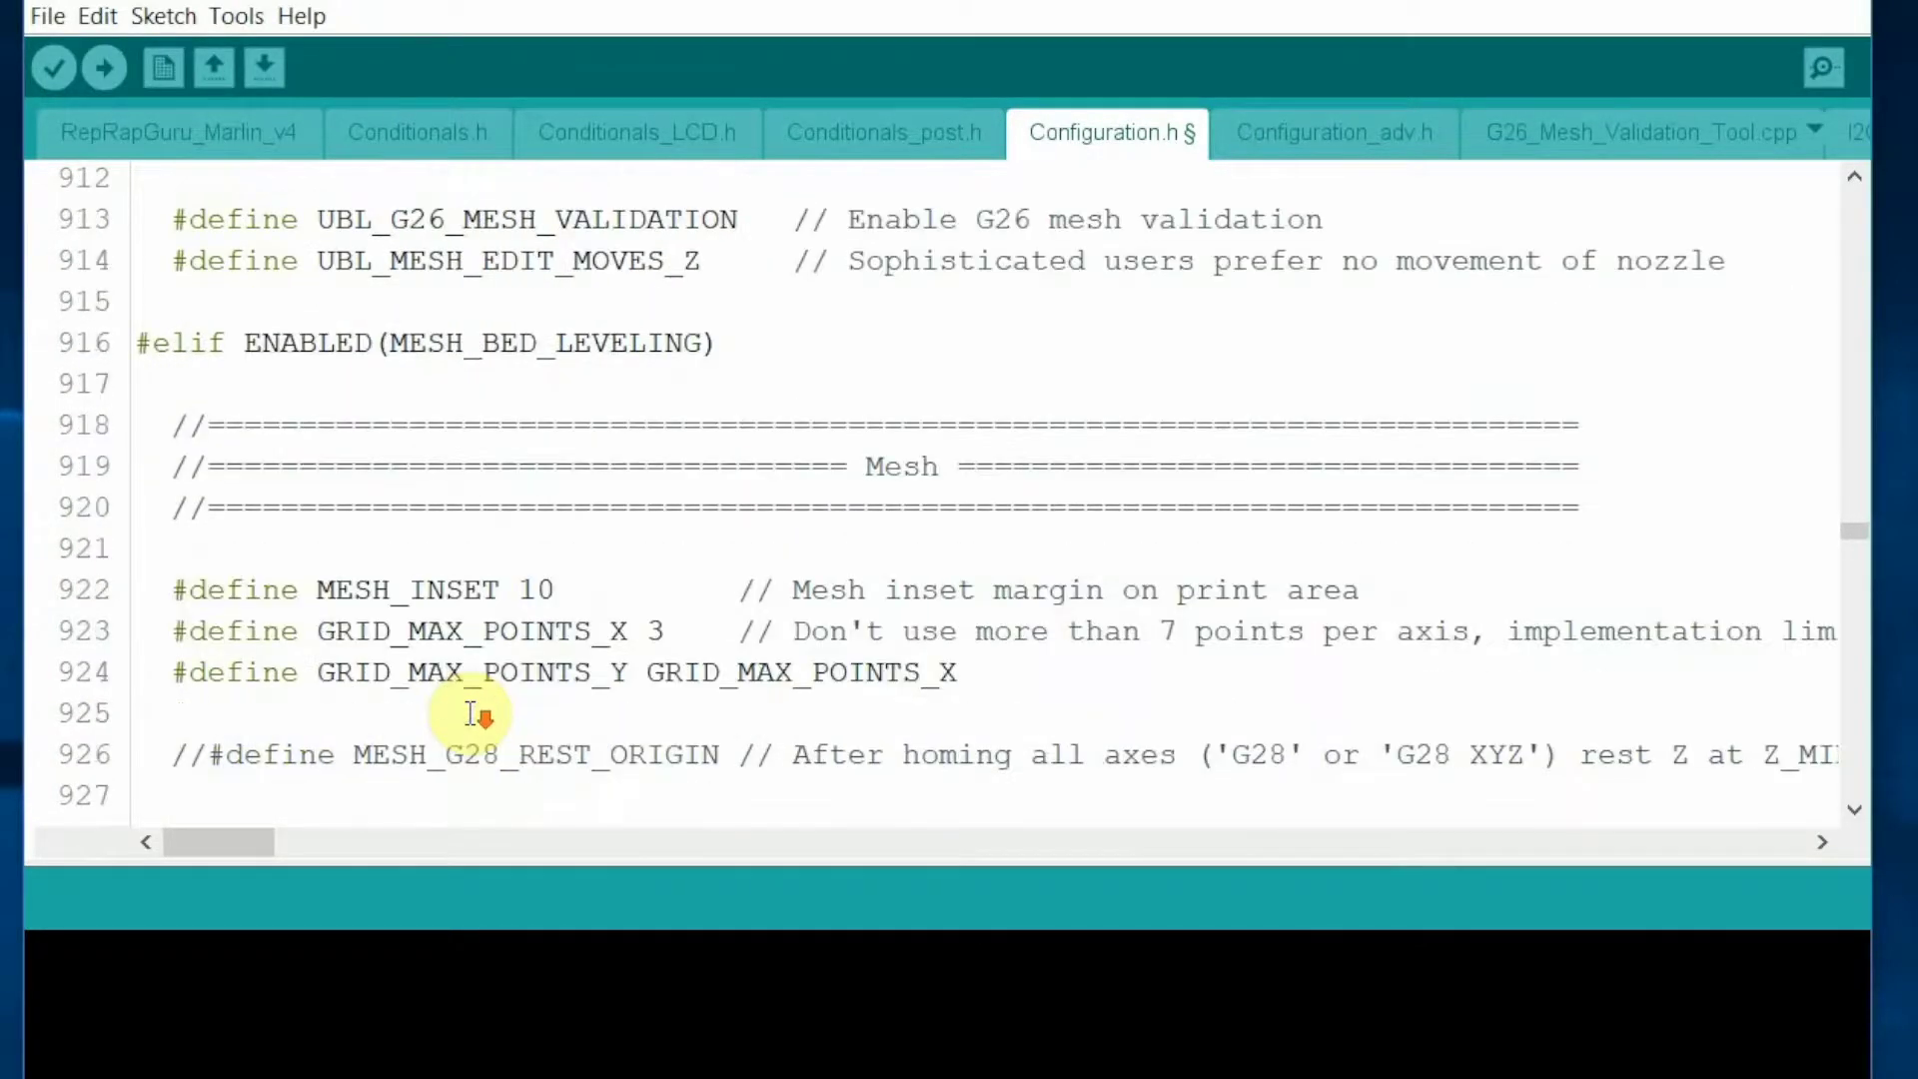
scroll(470, 714, "down", 1)
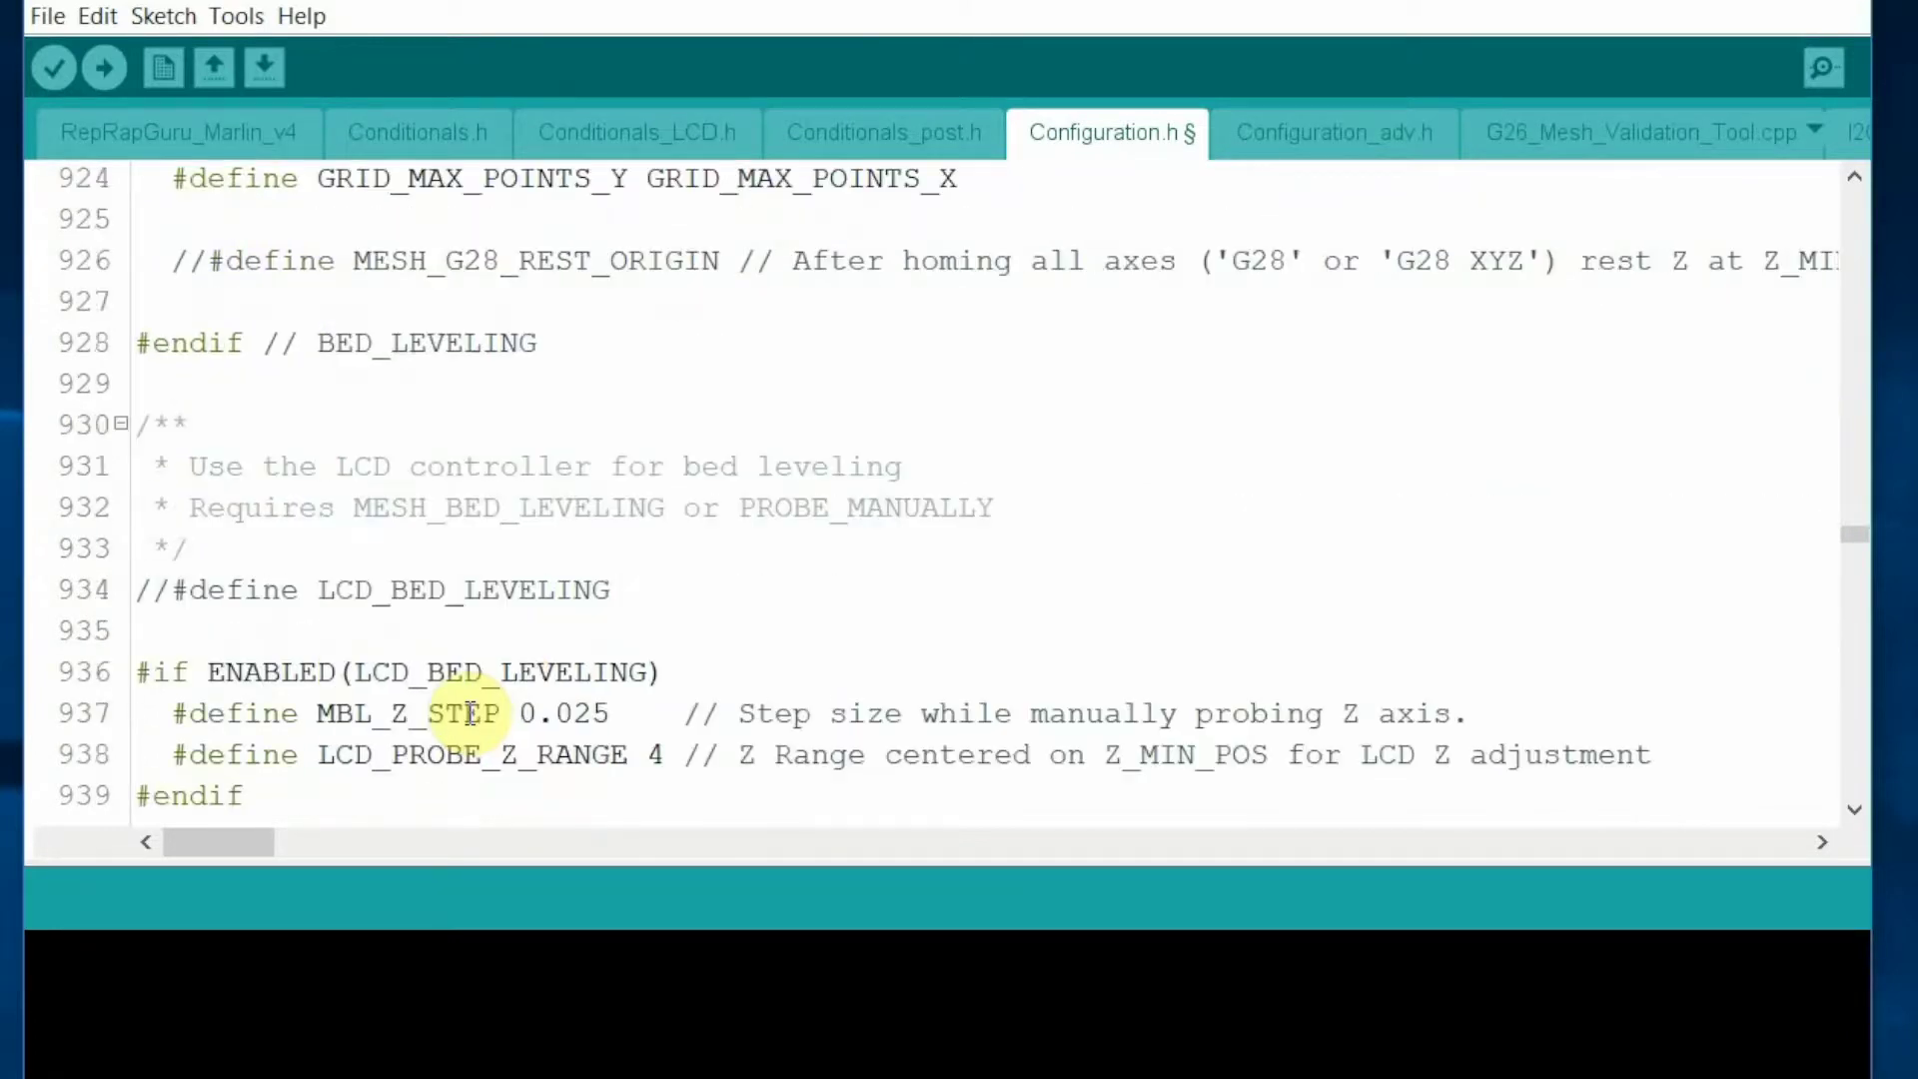
left_click(170, 589)
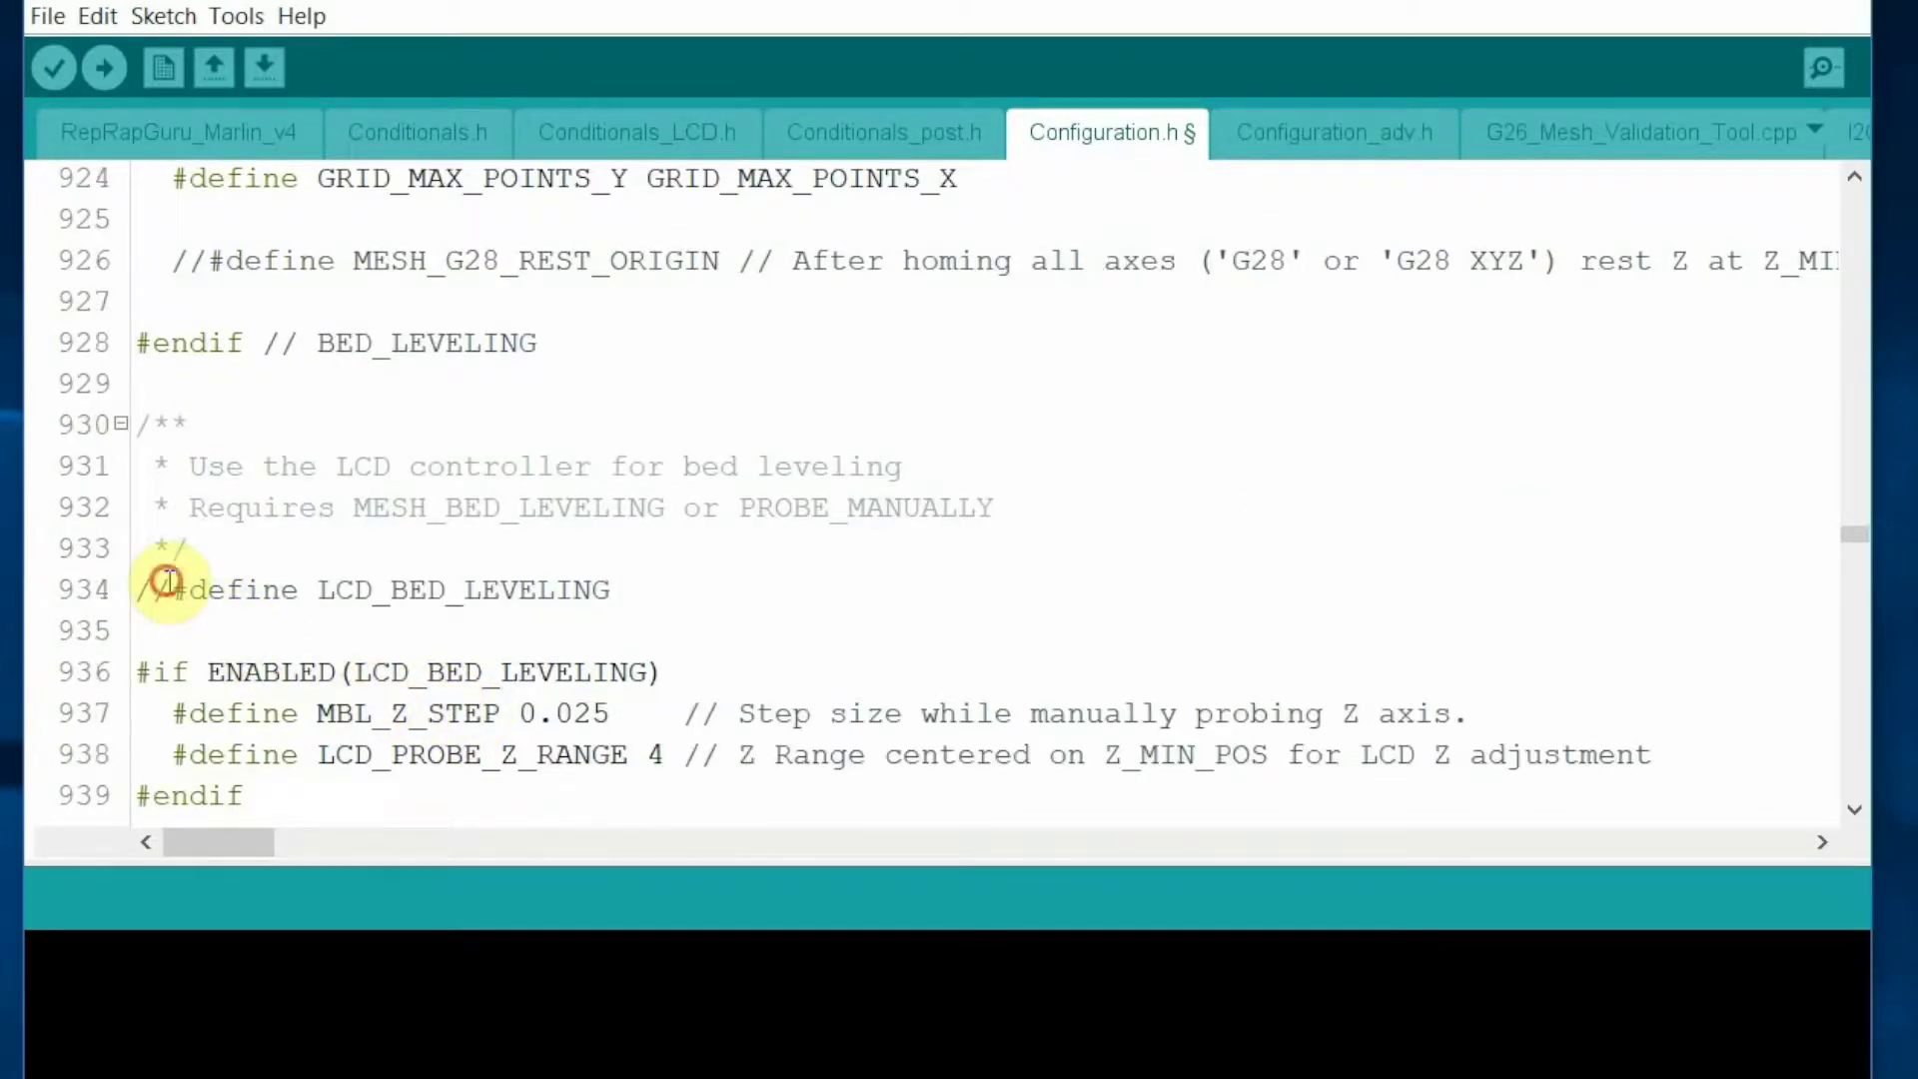
key("BackSpace")
key("BackSpace")
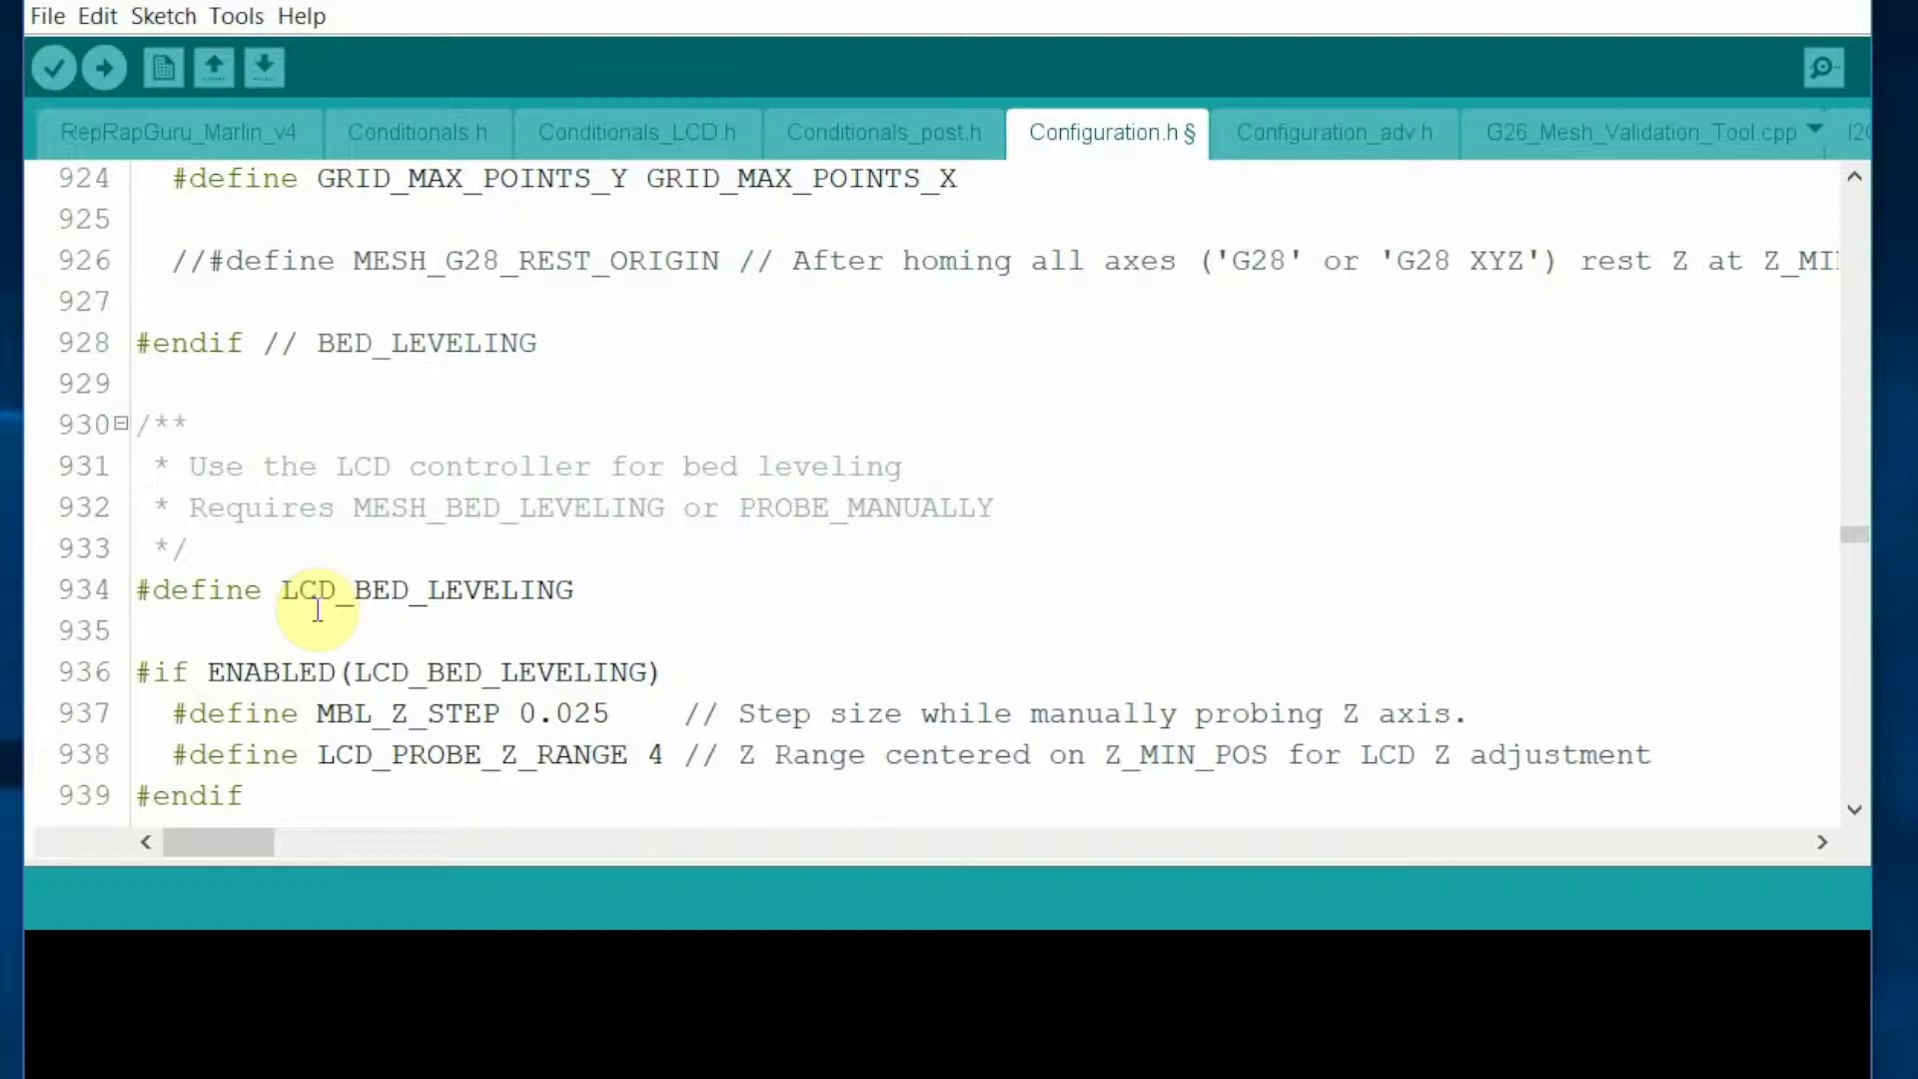
- Uncomment Z_SAFE_HOMING on line 968, leaving homing feedrates unchanged
scroll(549, 645, "down", 1)
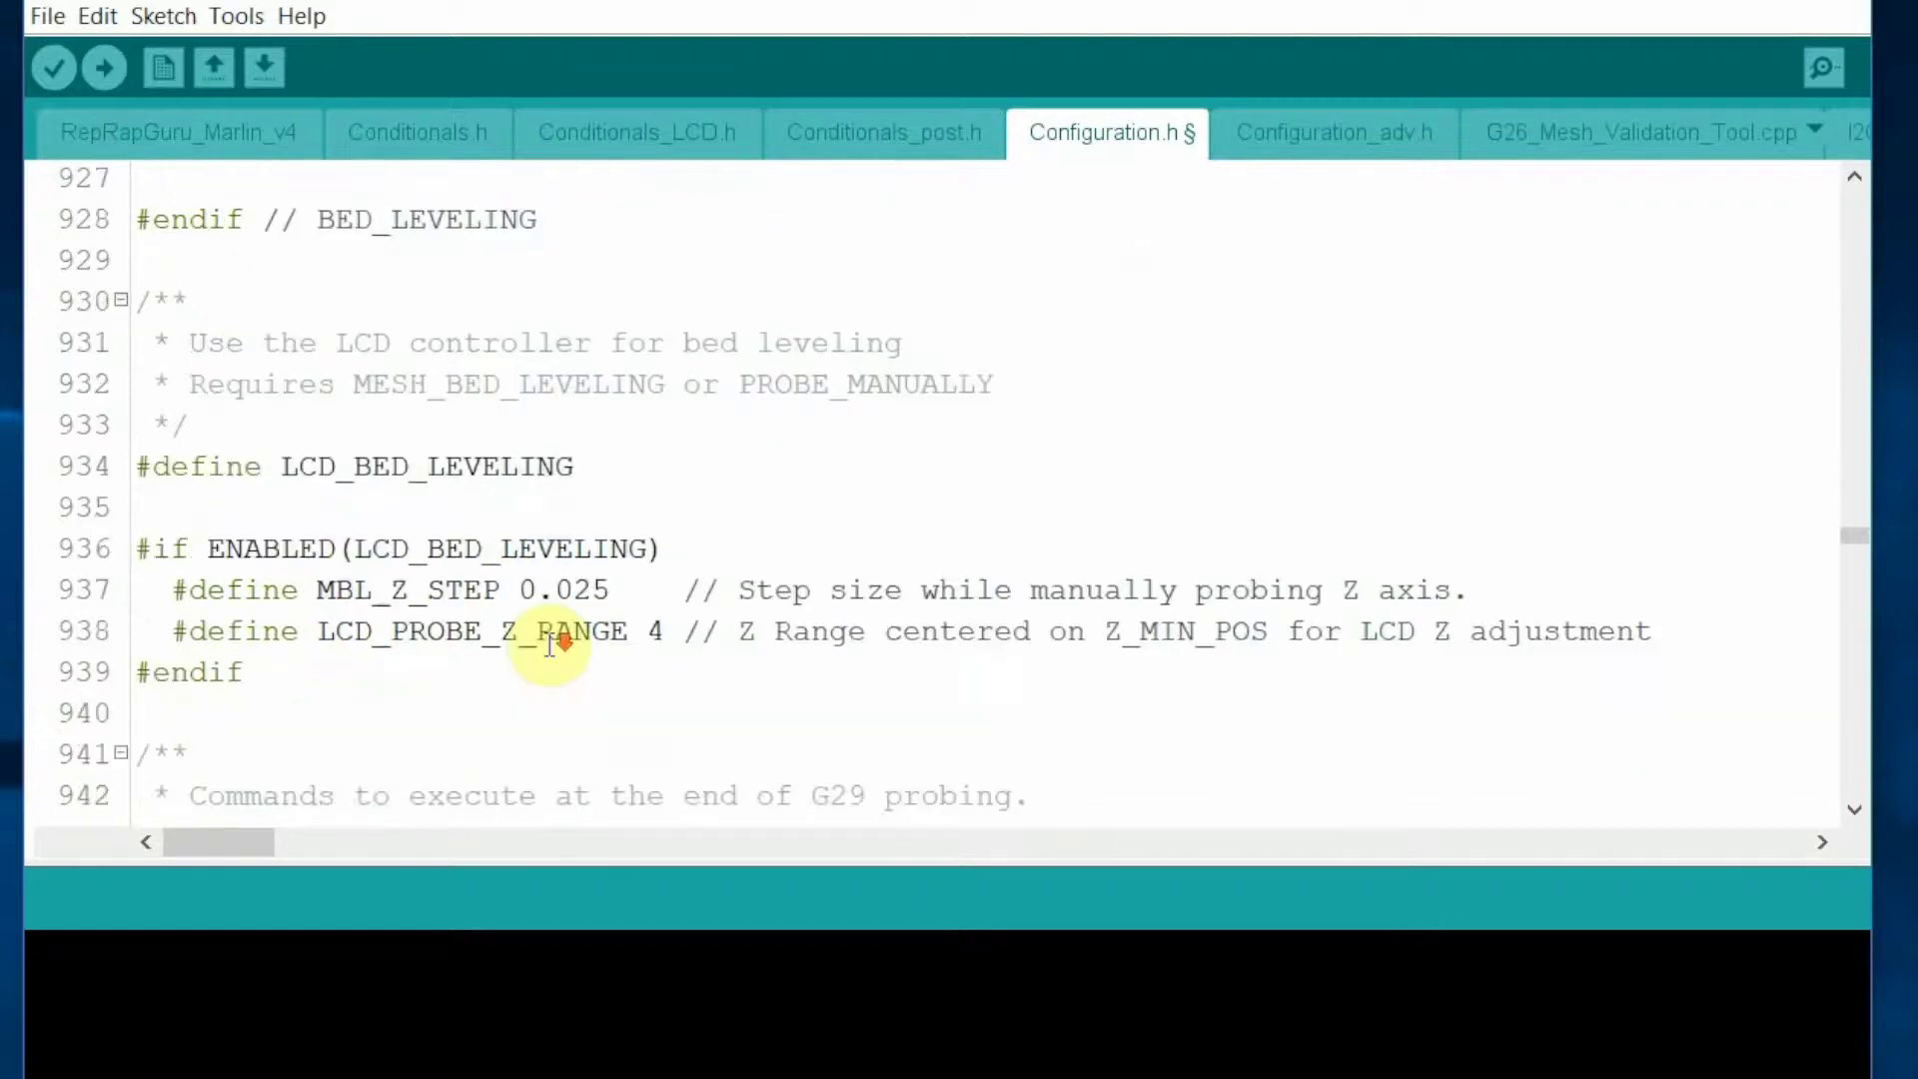
scroll(549, 645, "down", 4)
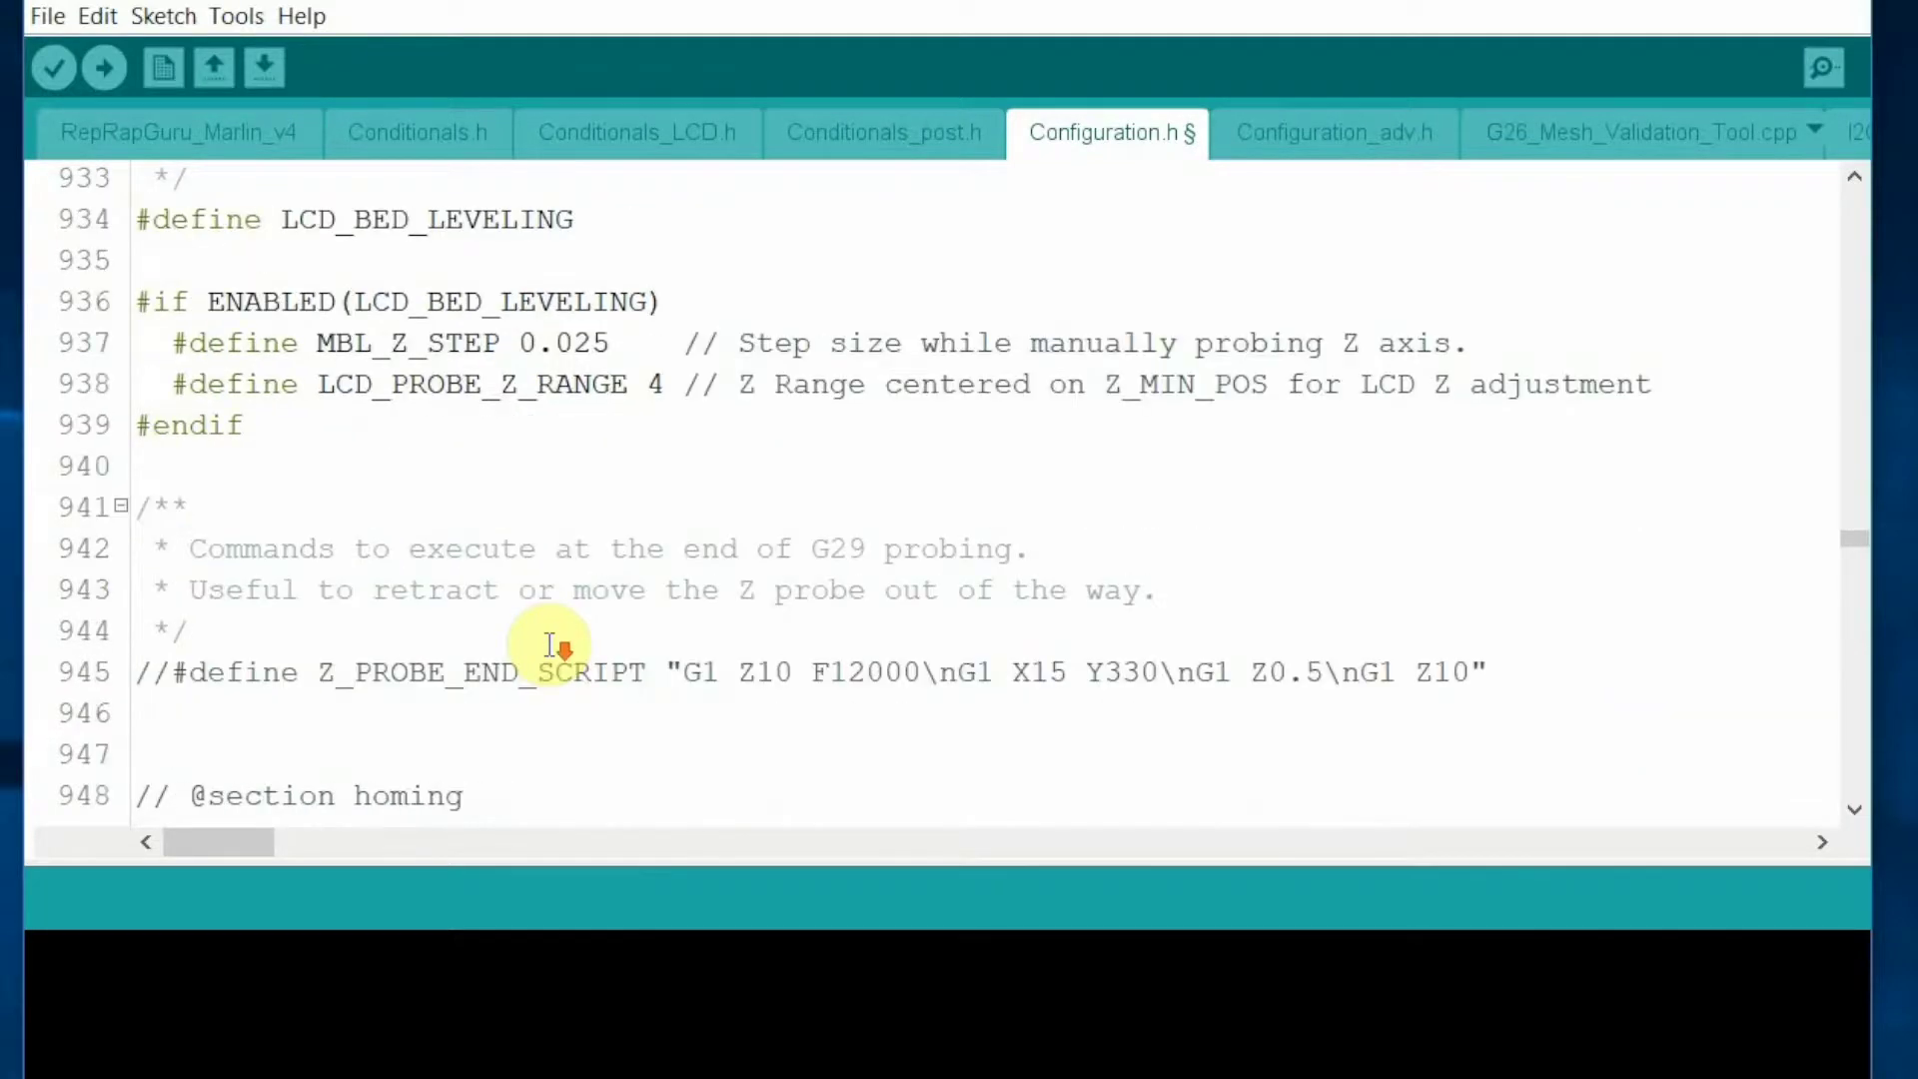
scroll(550, 645, "down", 4)
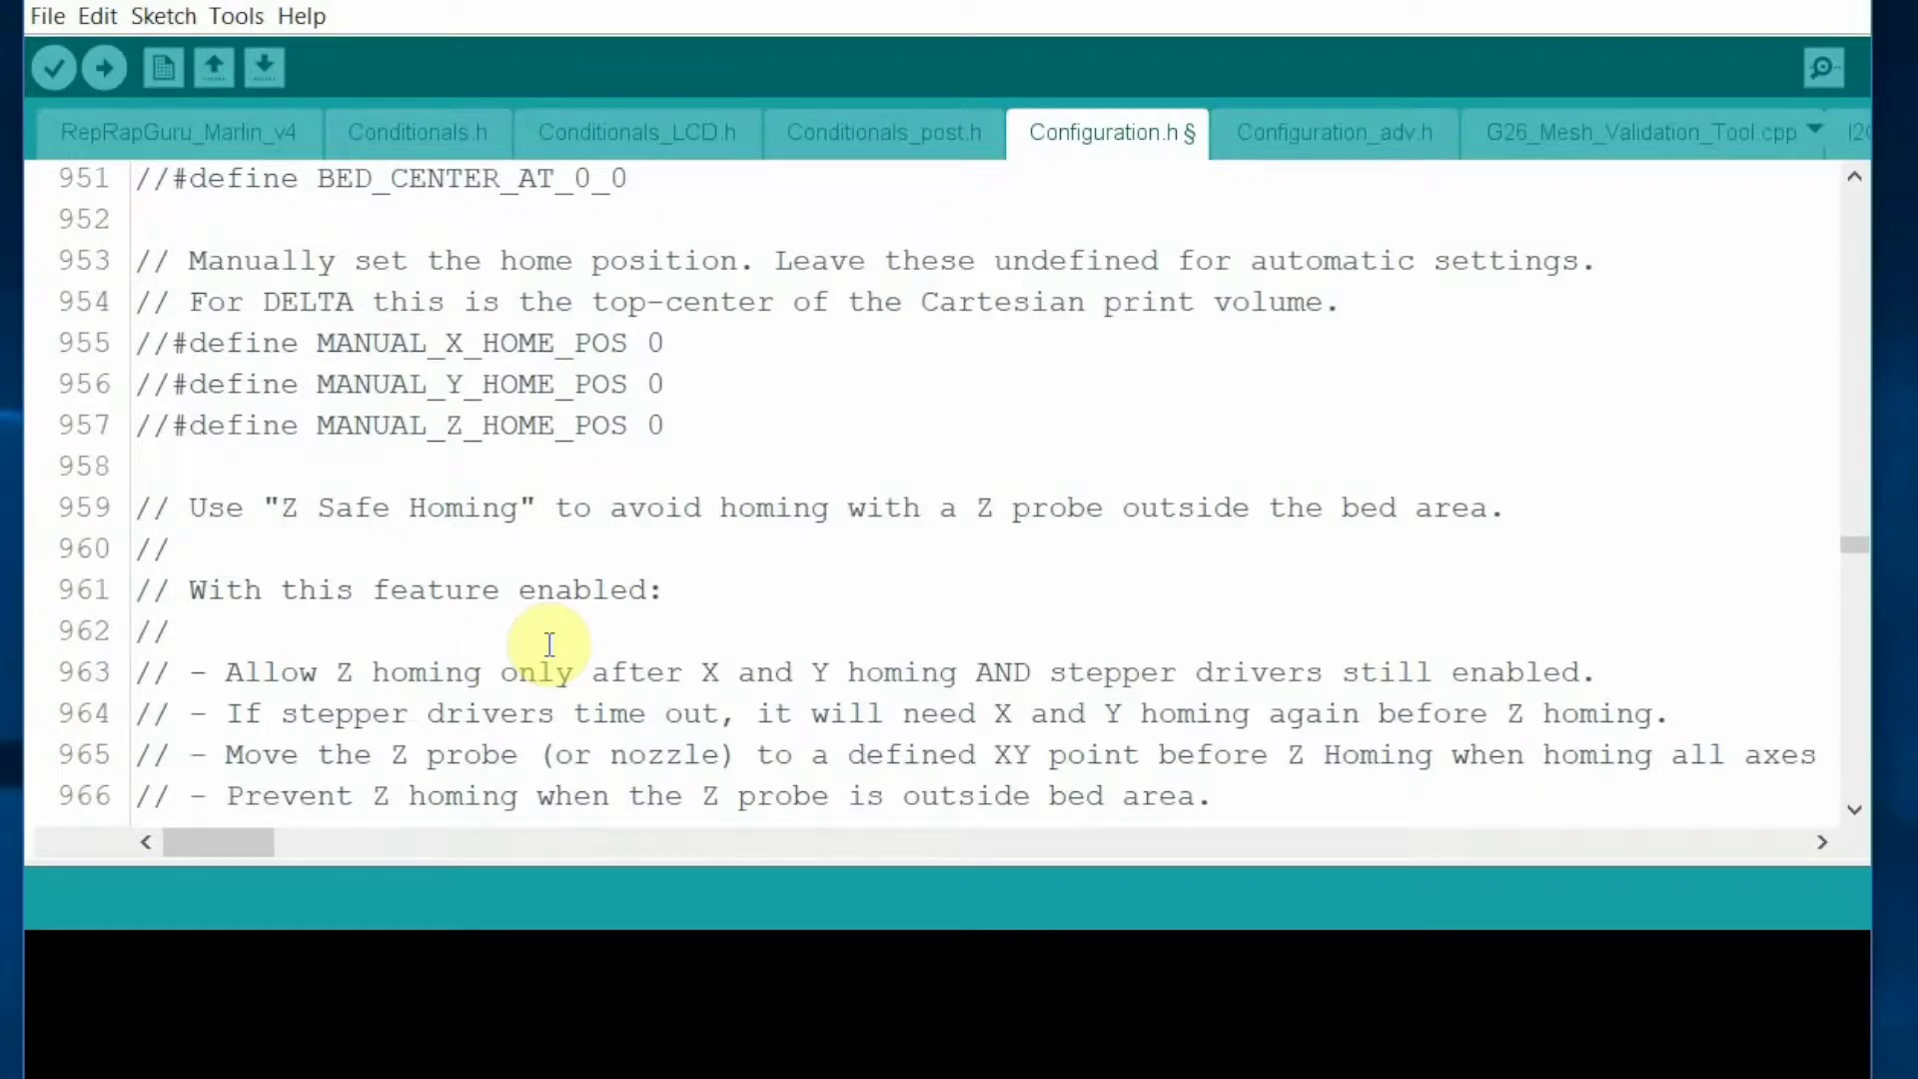
scroll(550, 644, "down", 1)
scroll(549, 644, "down", 1)
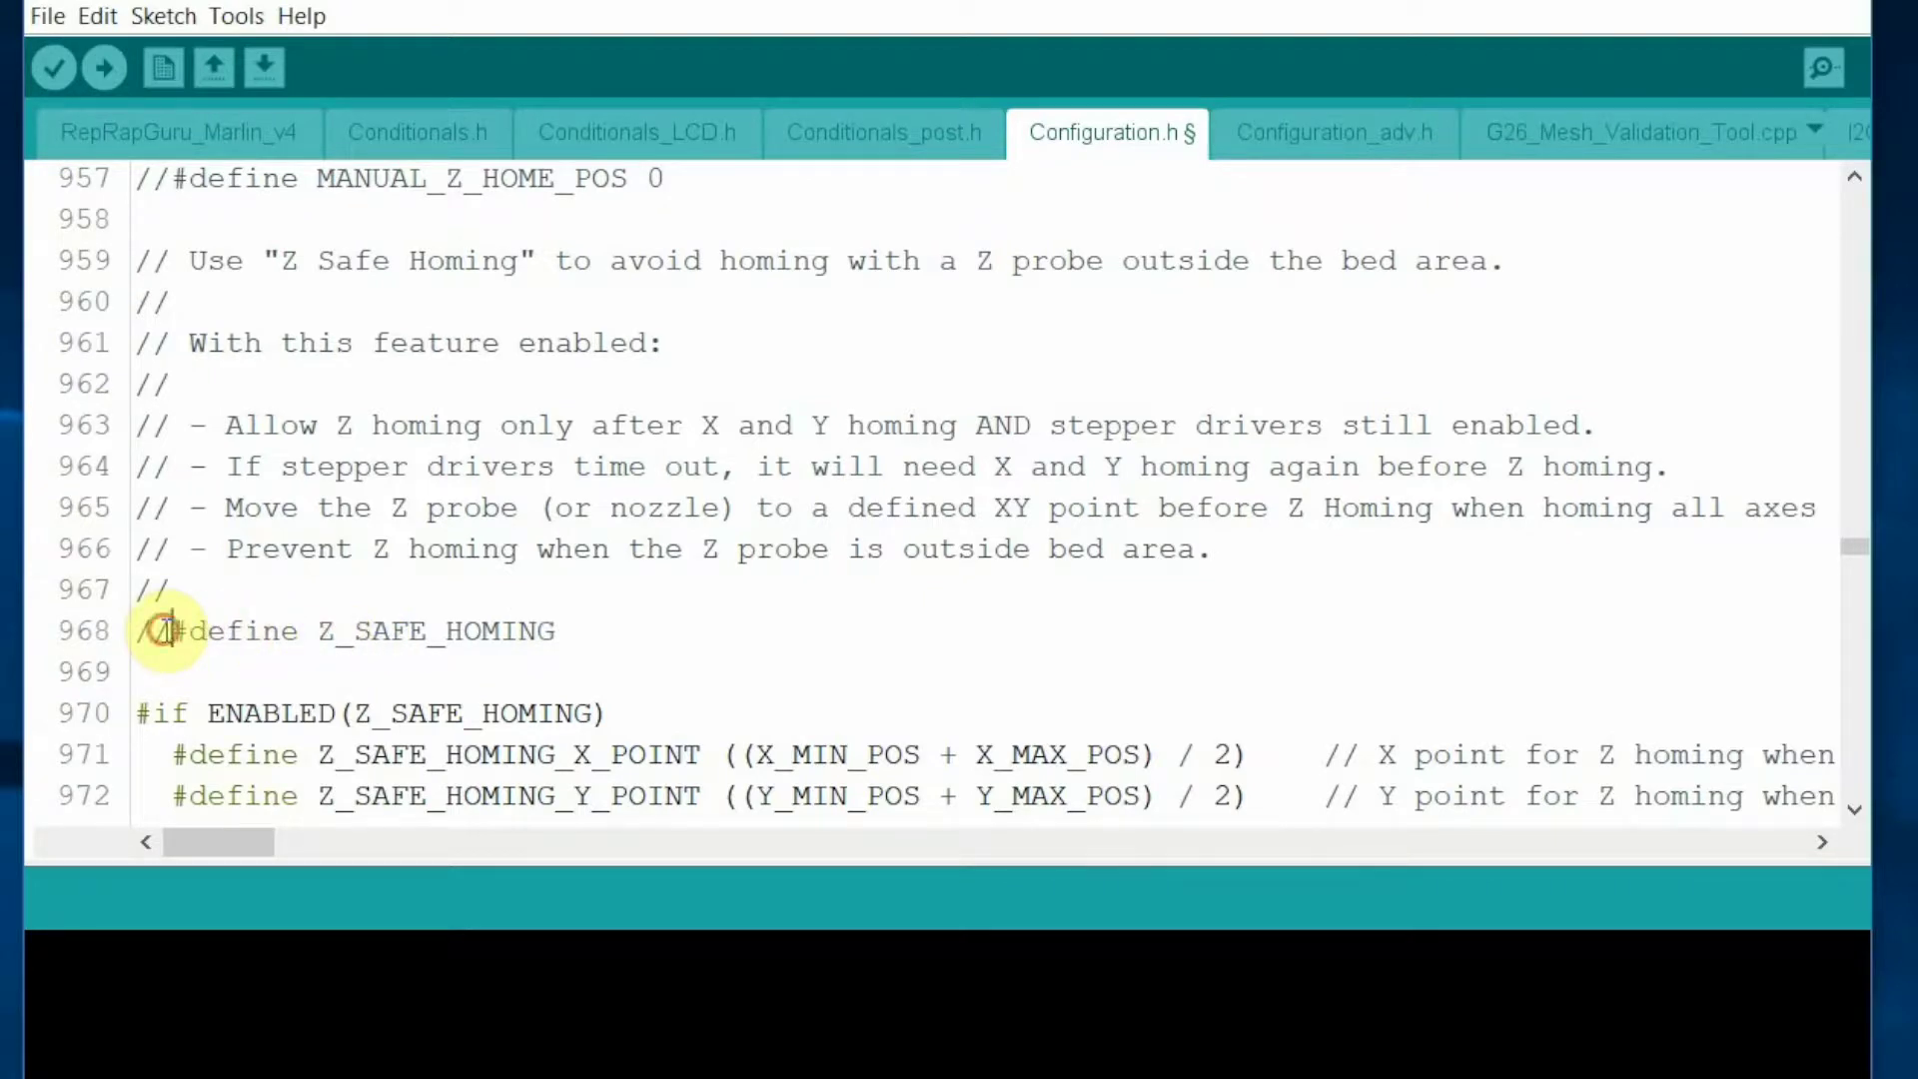
key("BackSpace")
key("BackSpace")
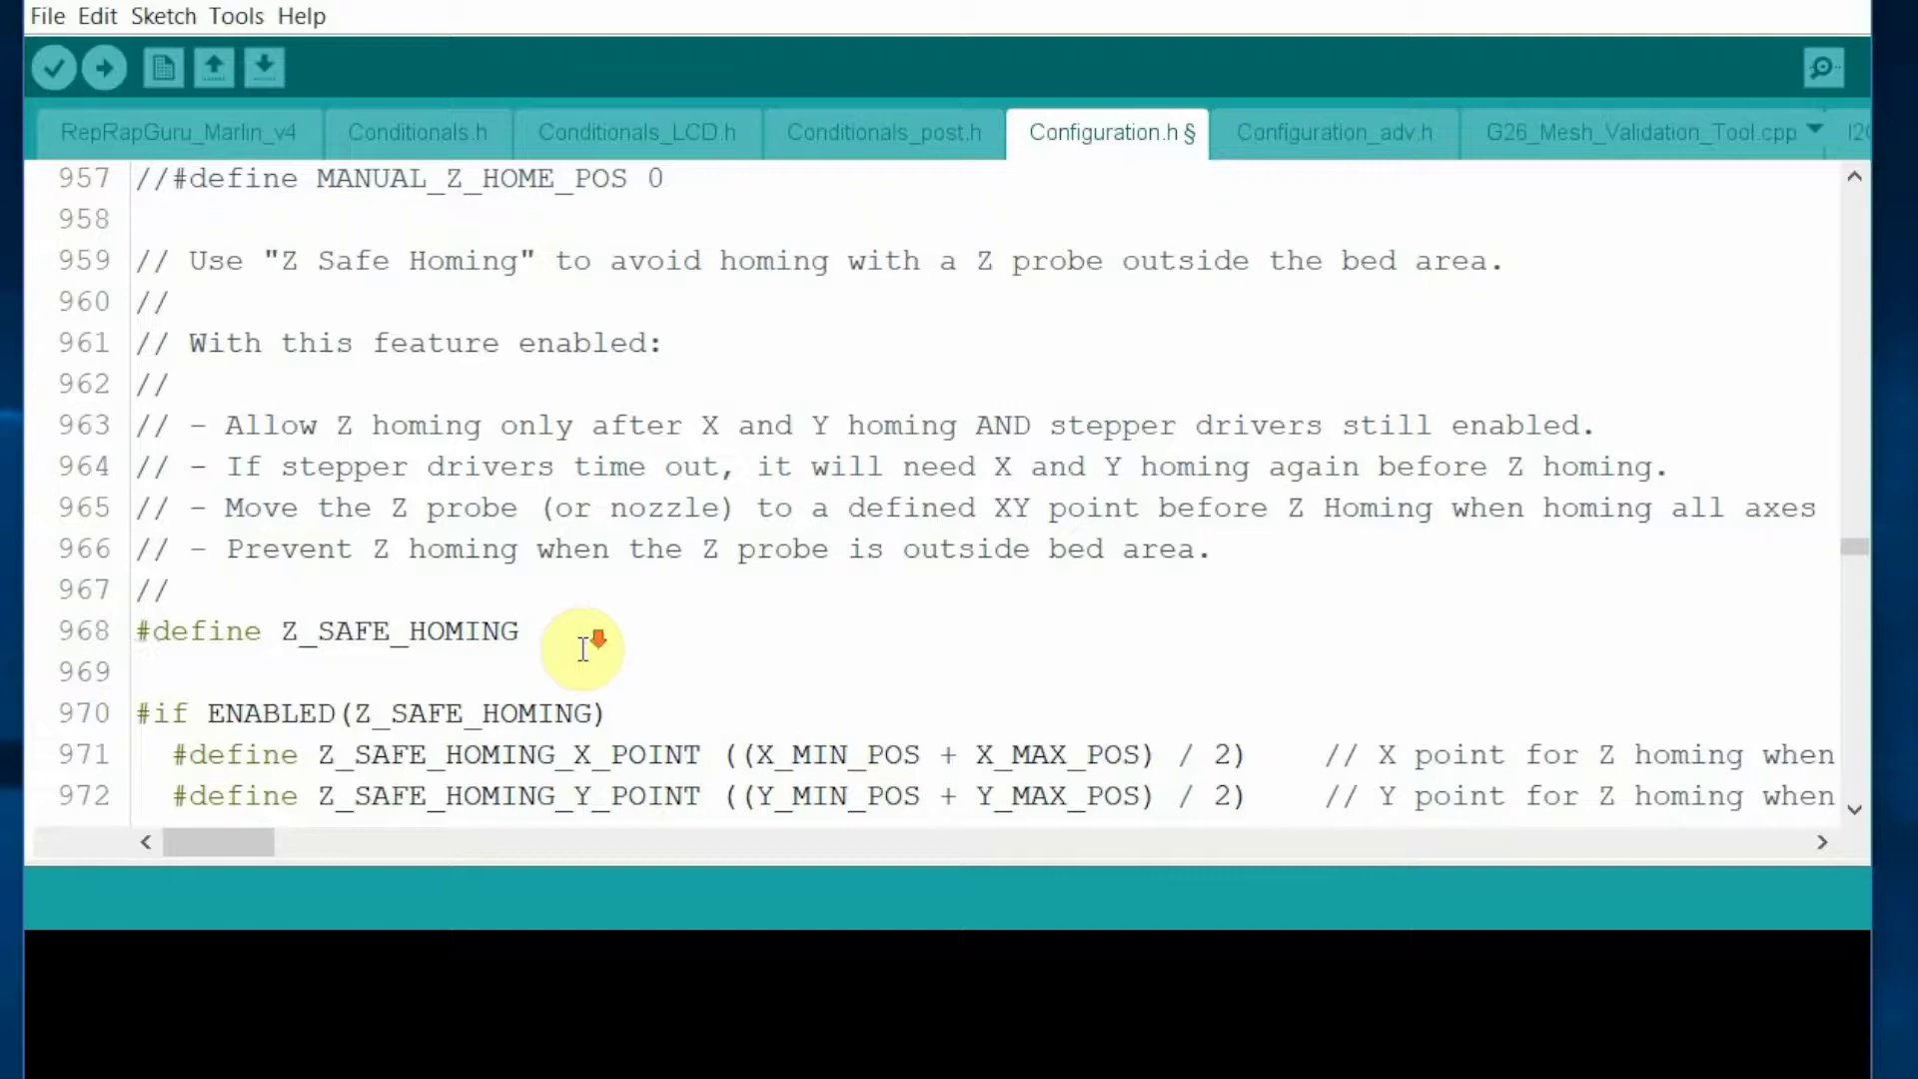
scroll(583, 649, "down", 3)
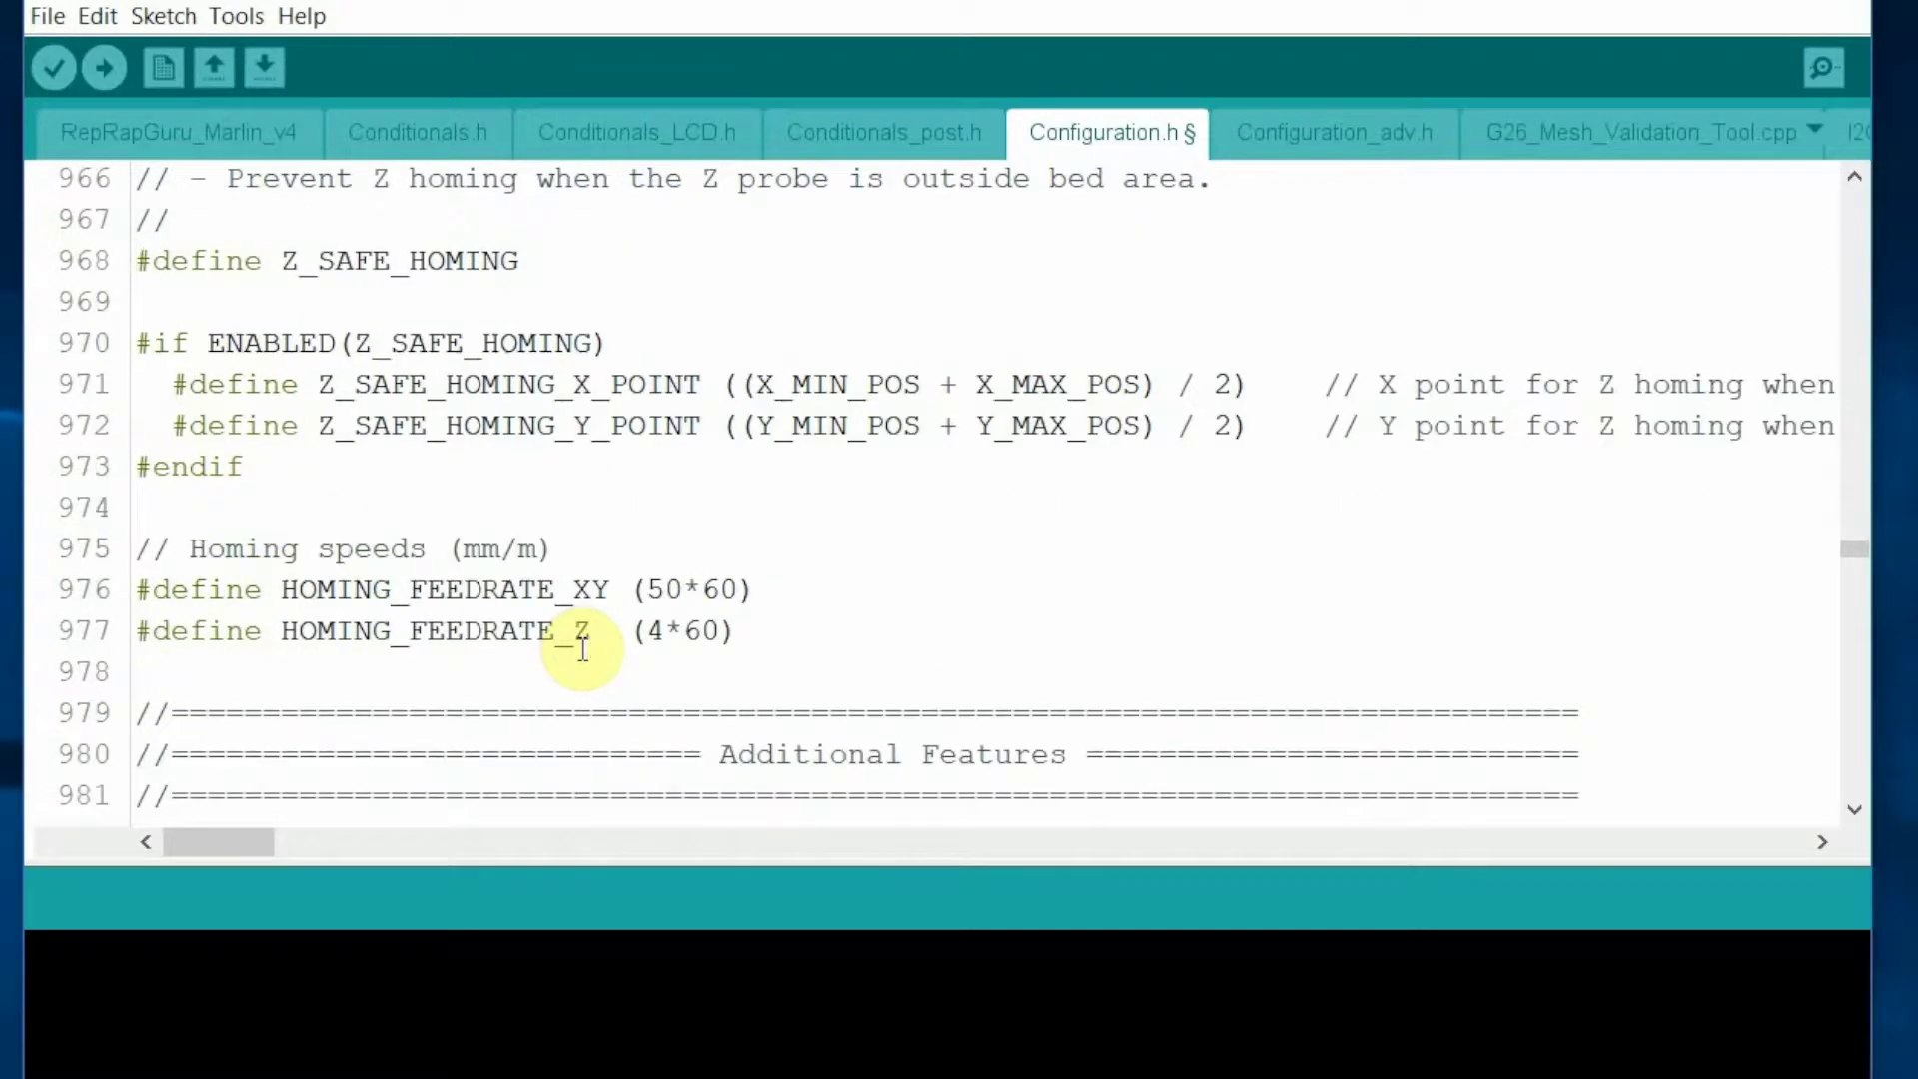
scroll(583, 649, "down", 1)
- Uncomment EEPROM_SETTINGS on line 993 of Configuration.h
scroll(584, 649, "down", 4)
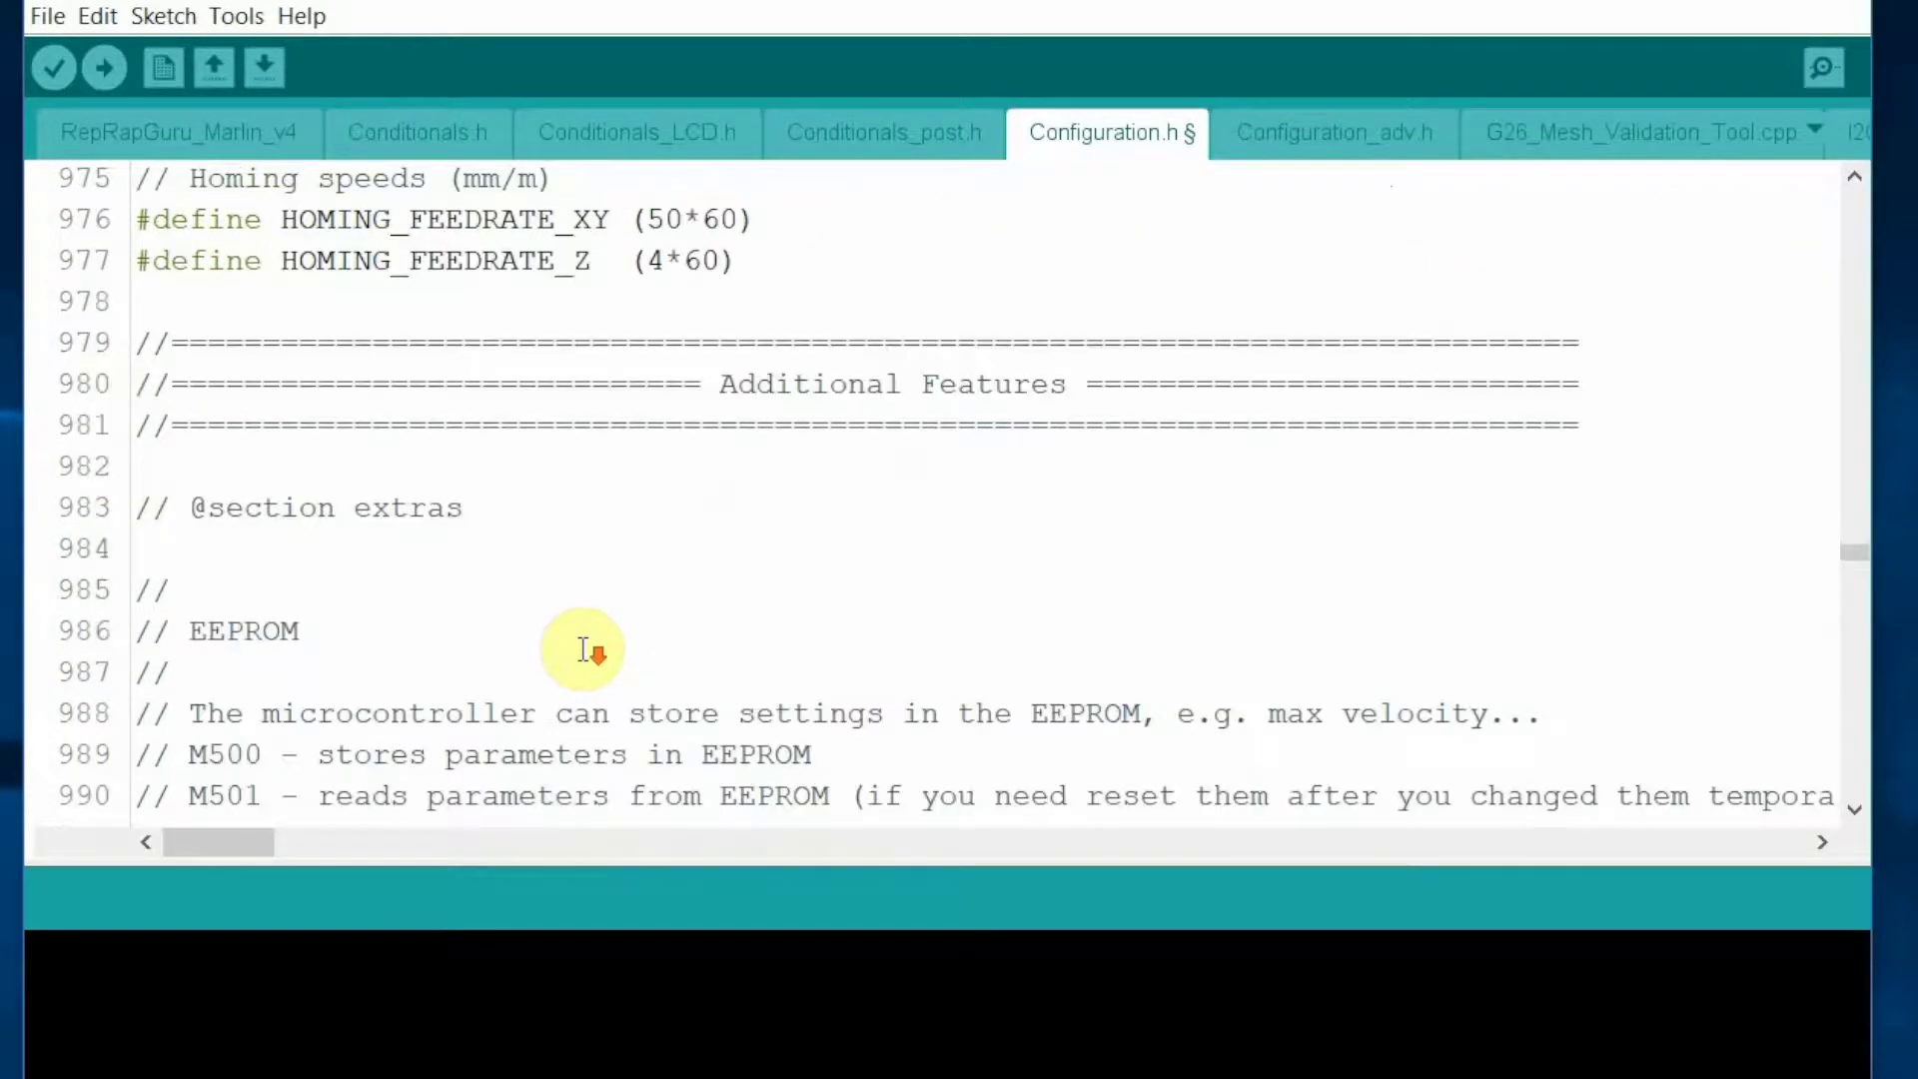
scroll(583, 650, "down", 1)
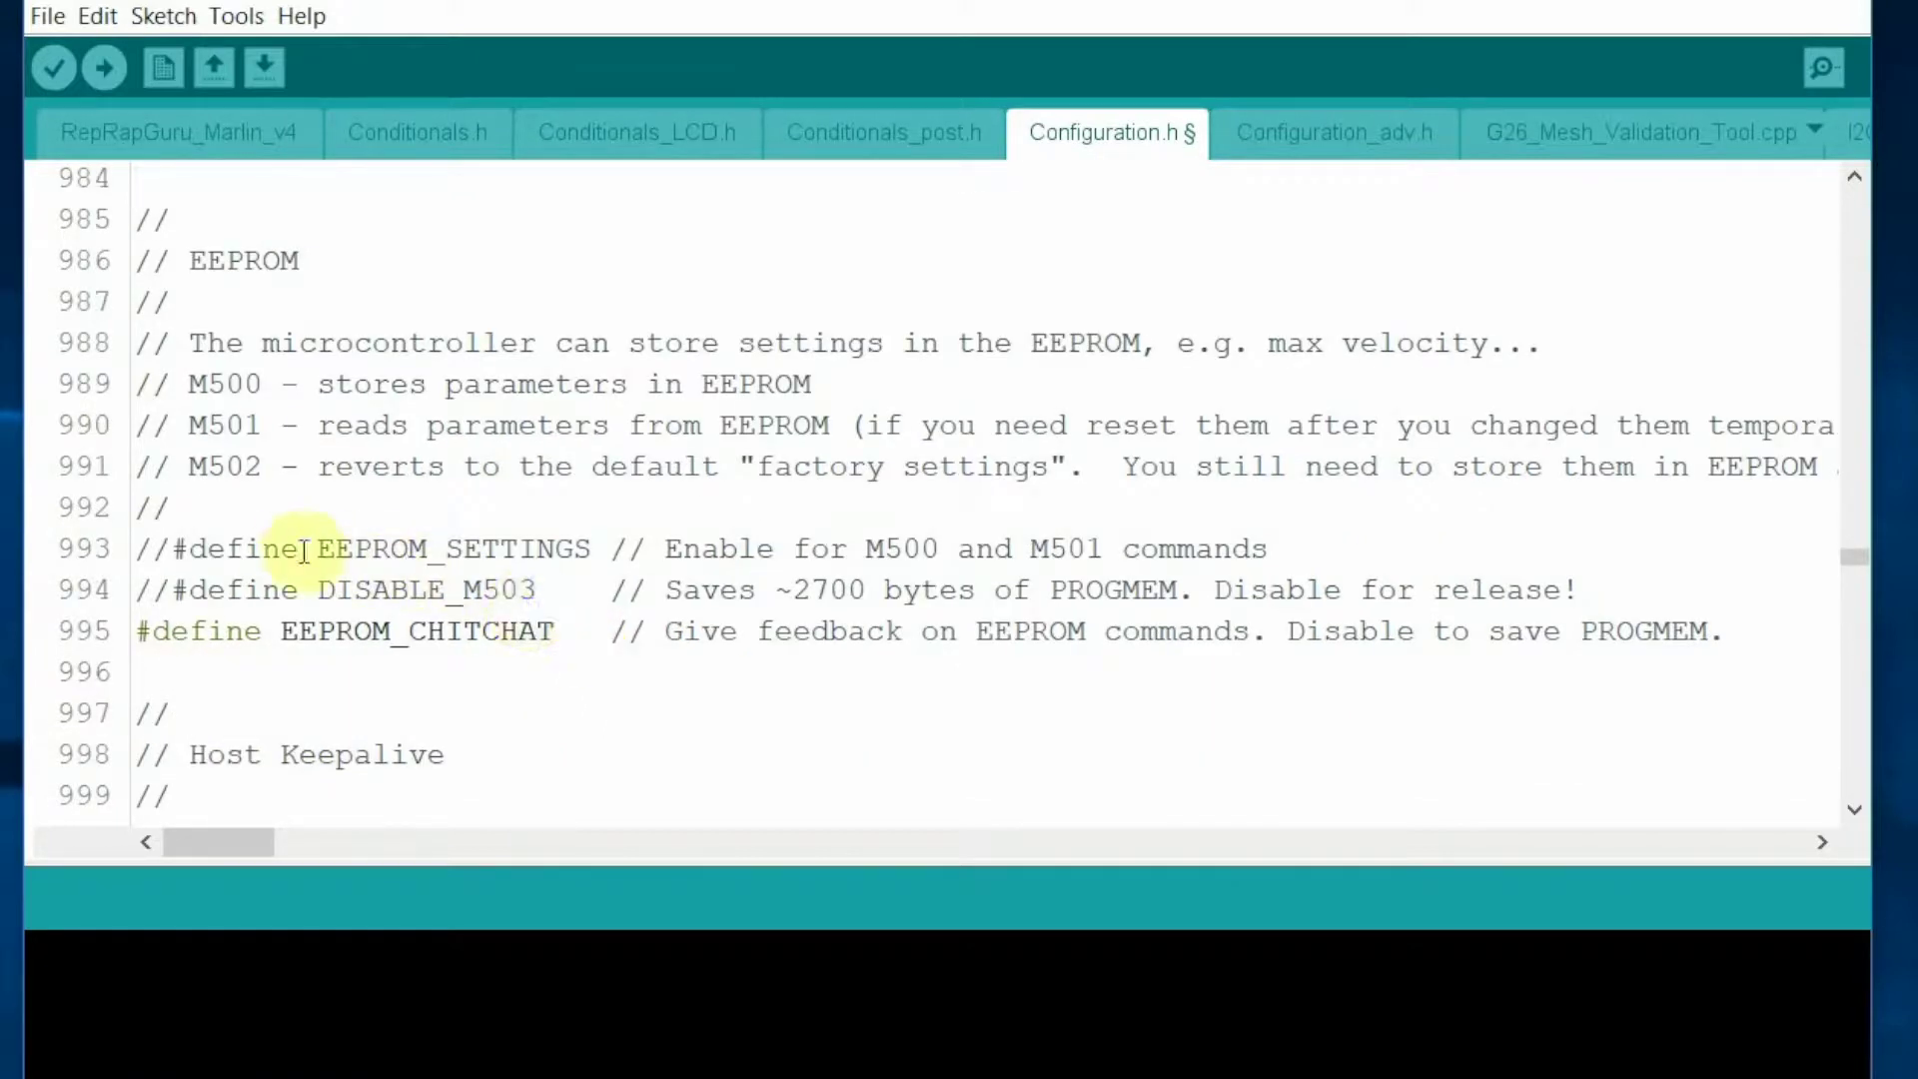
left_click(170, 549)
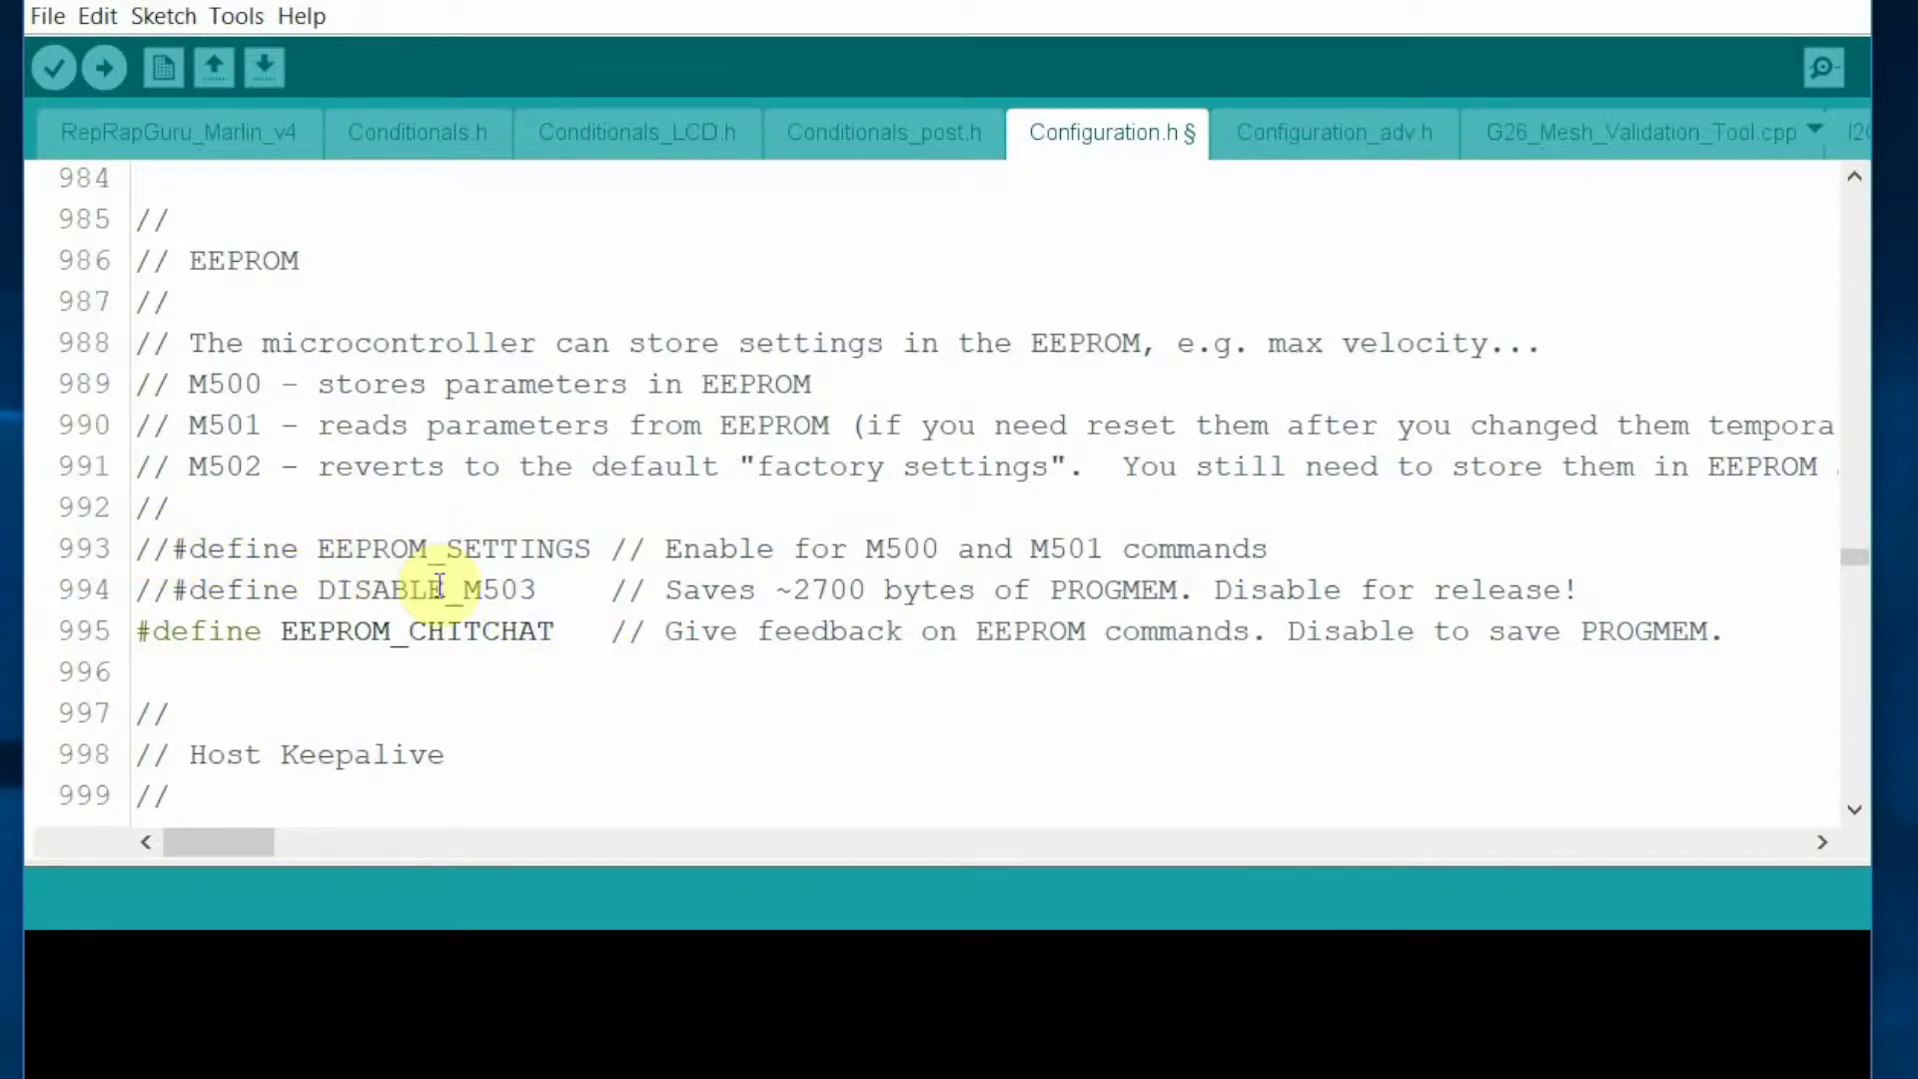
key("BackSpace")
key("BackSpace")
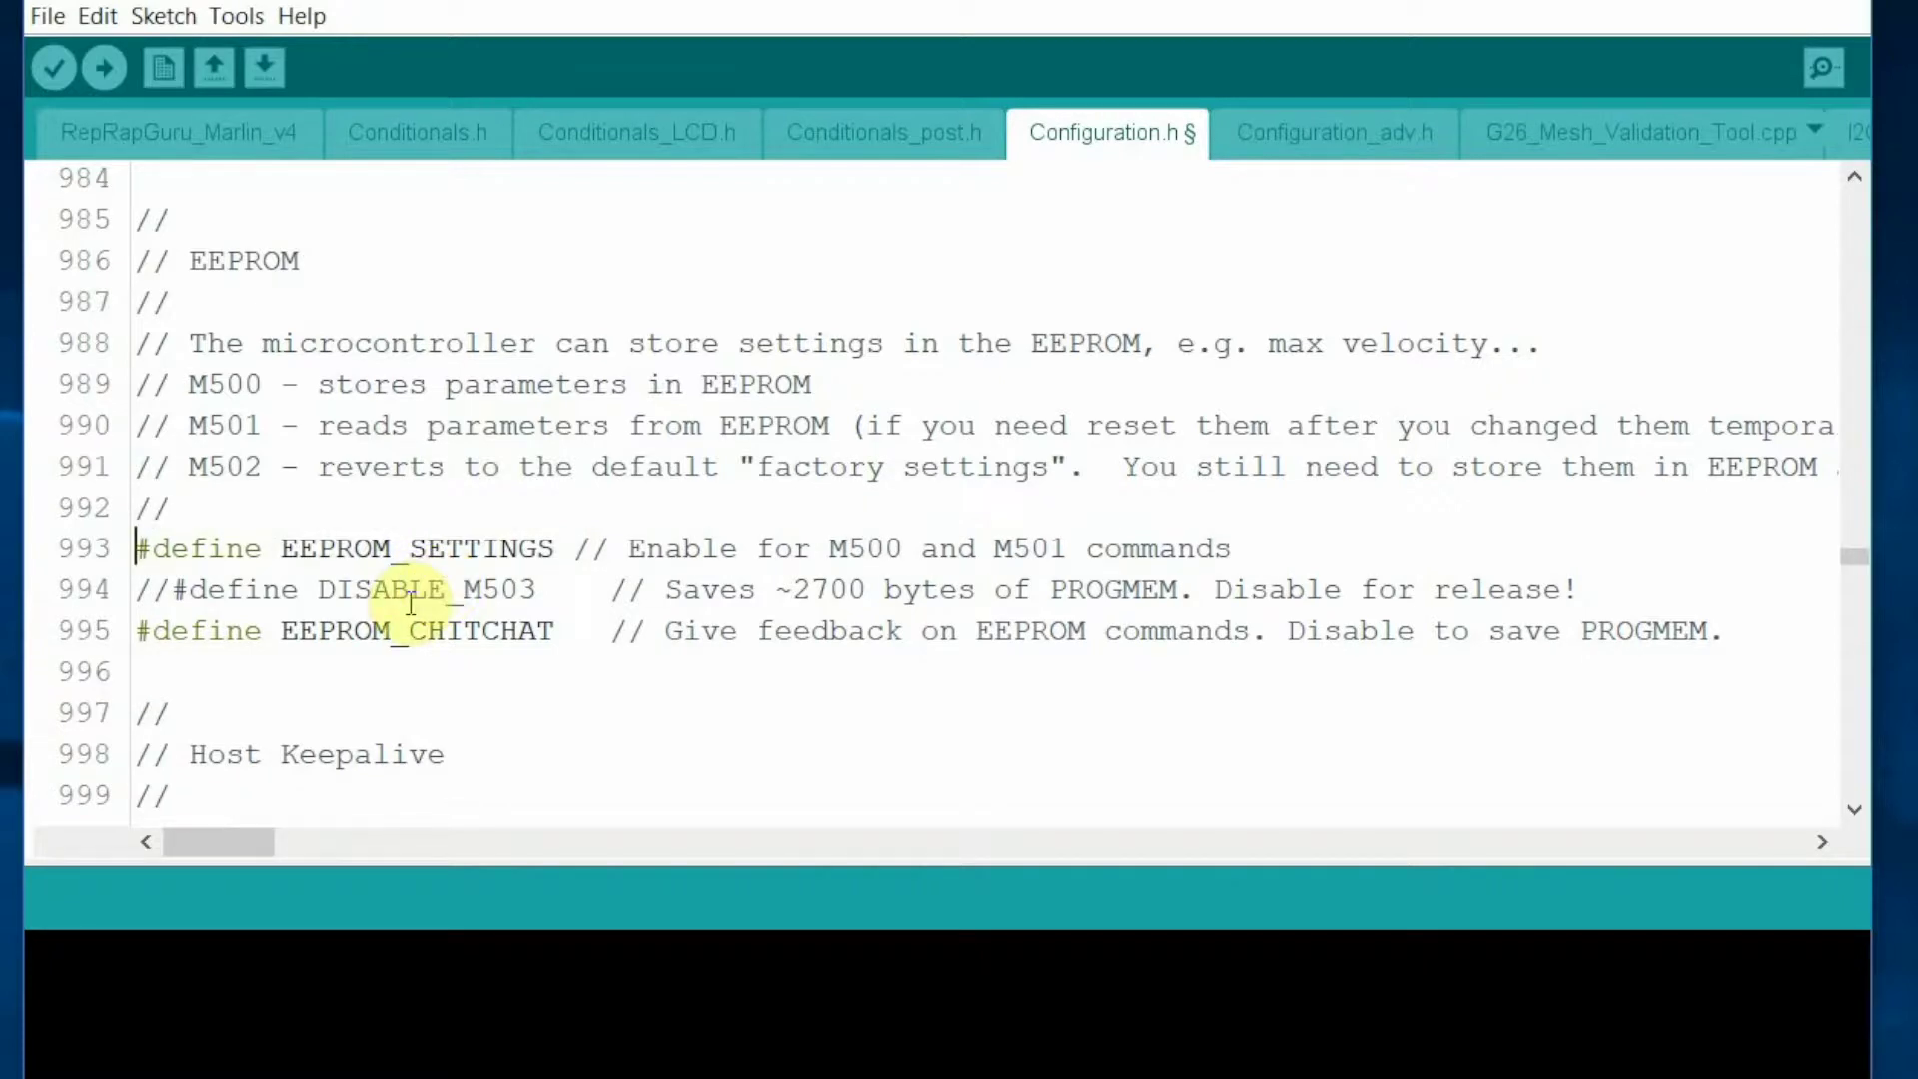
scroll(411, 603, "down", 1)
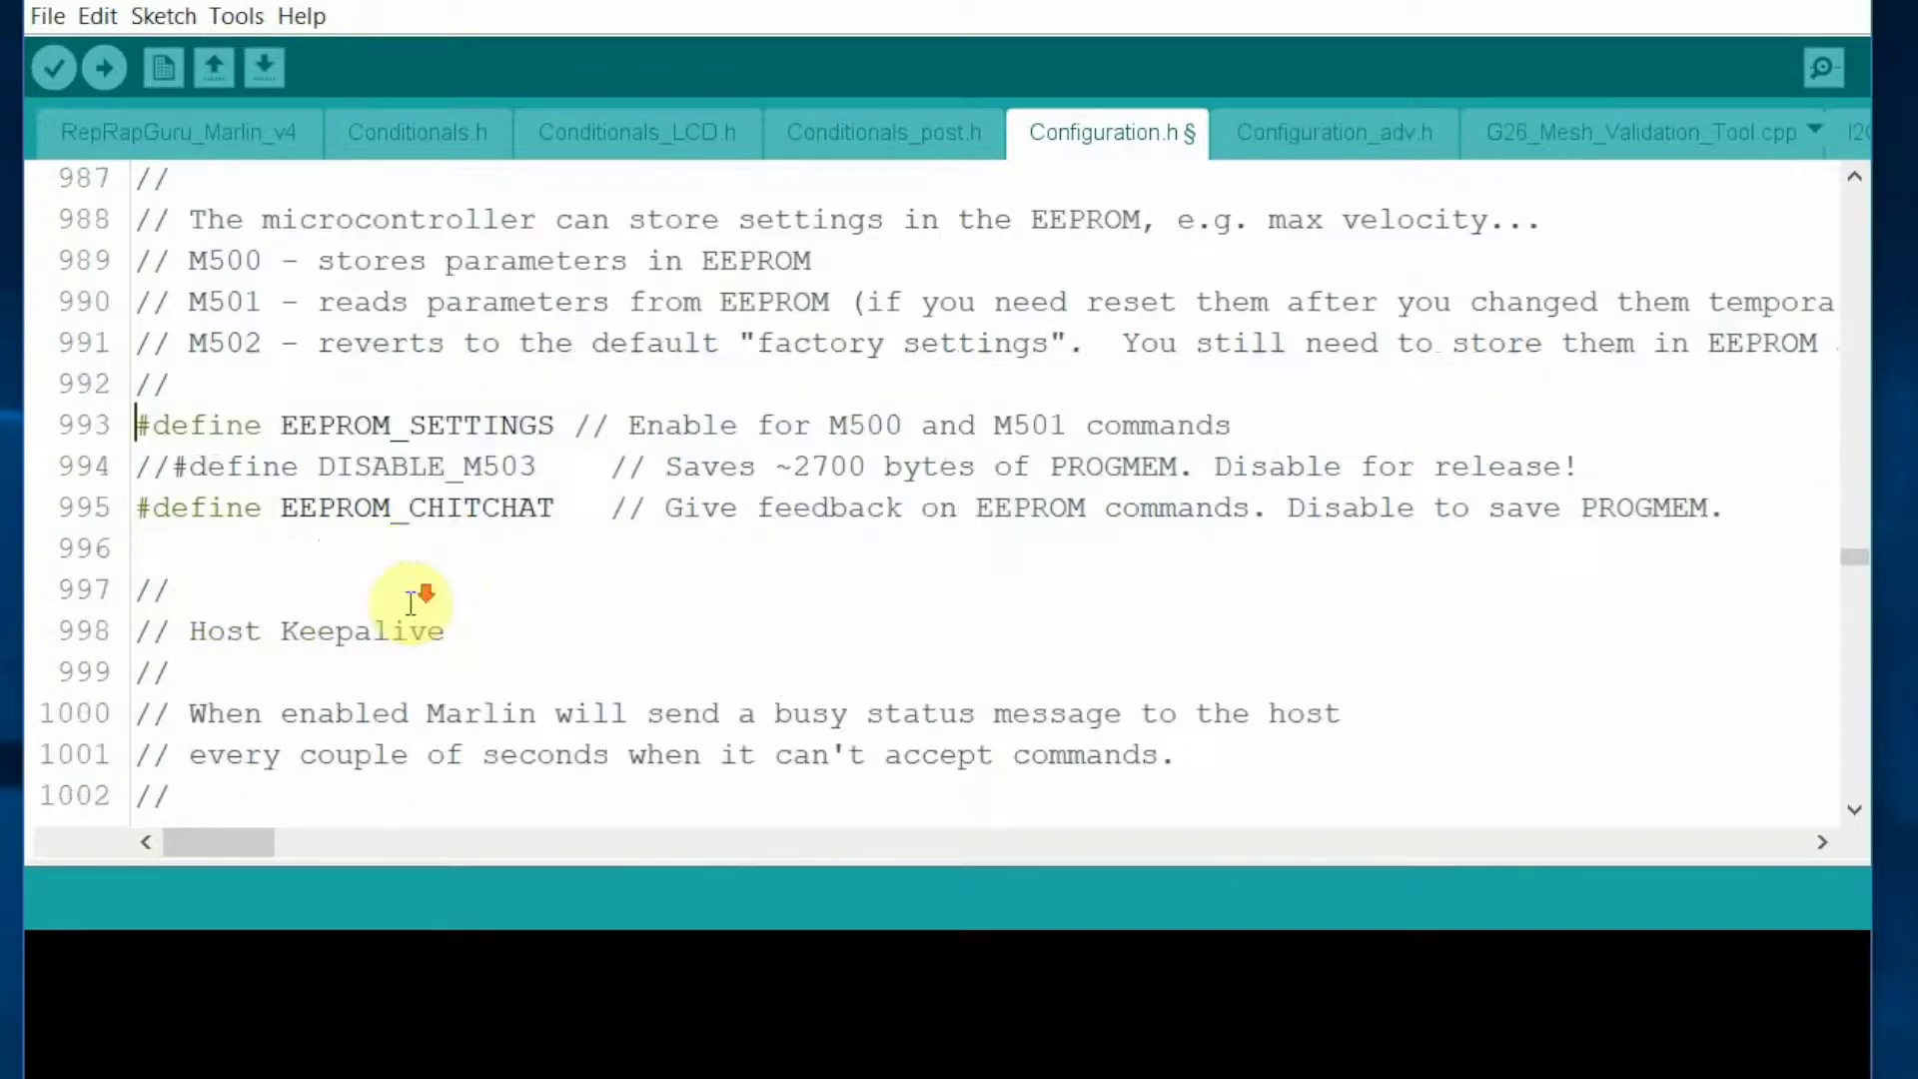
scroll(410, 604, "down", 2)
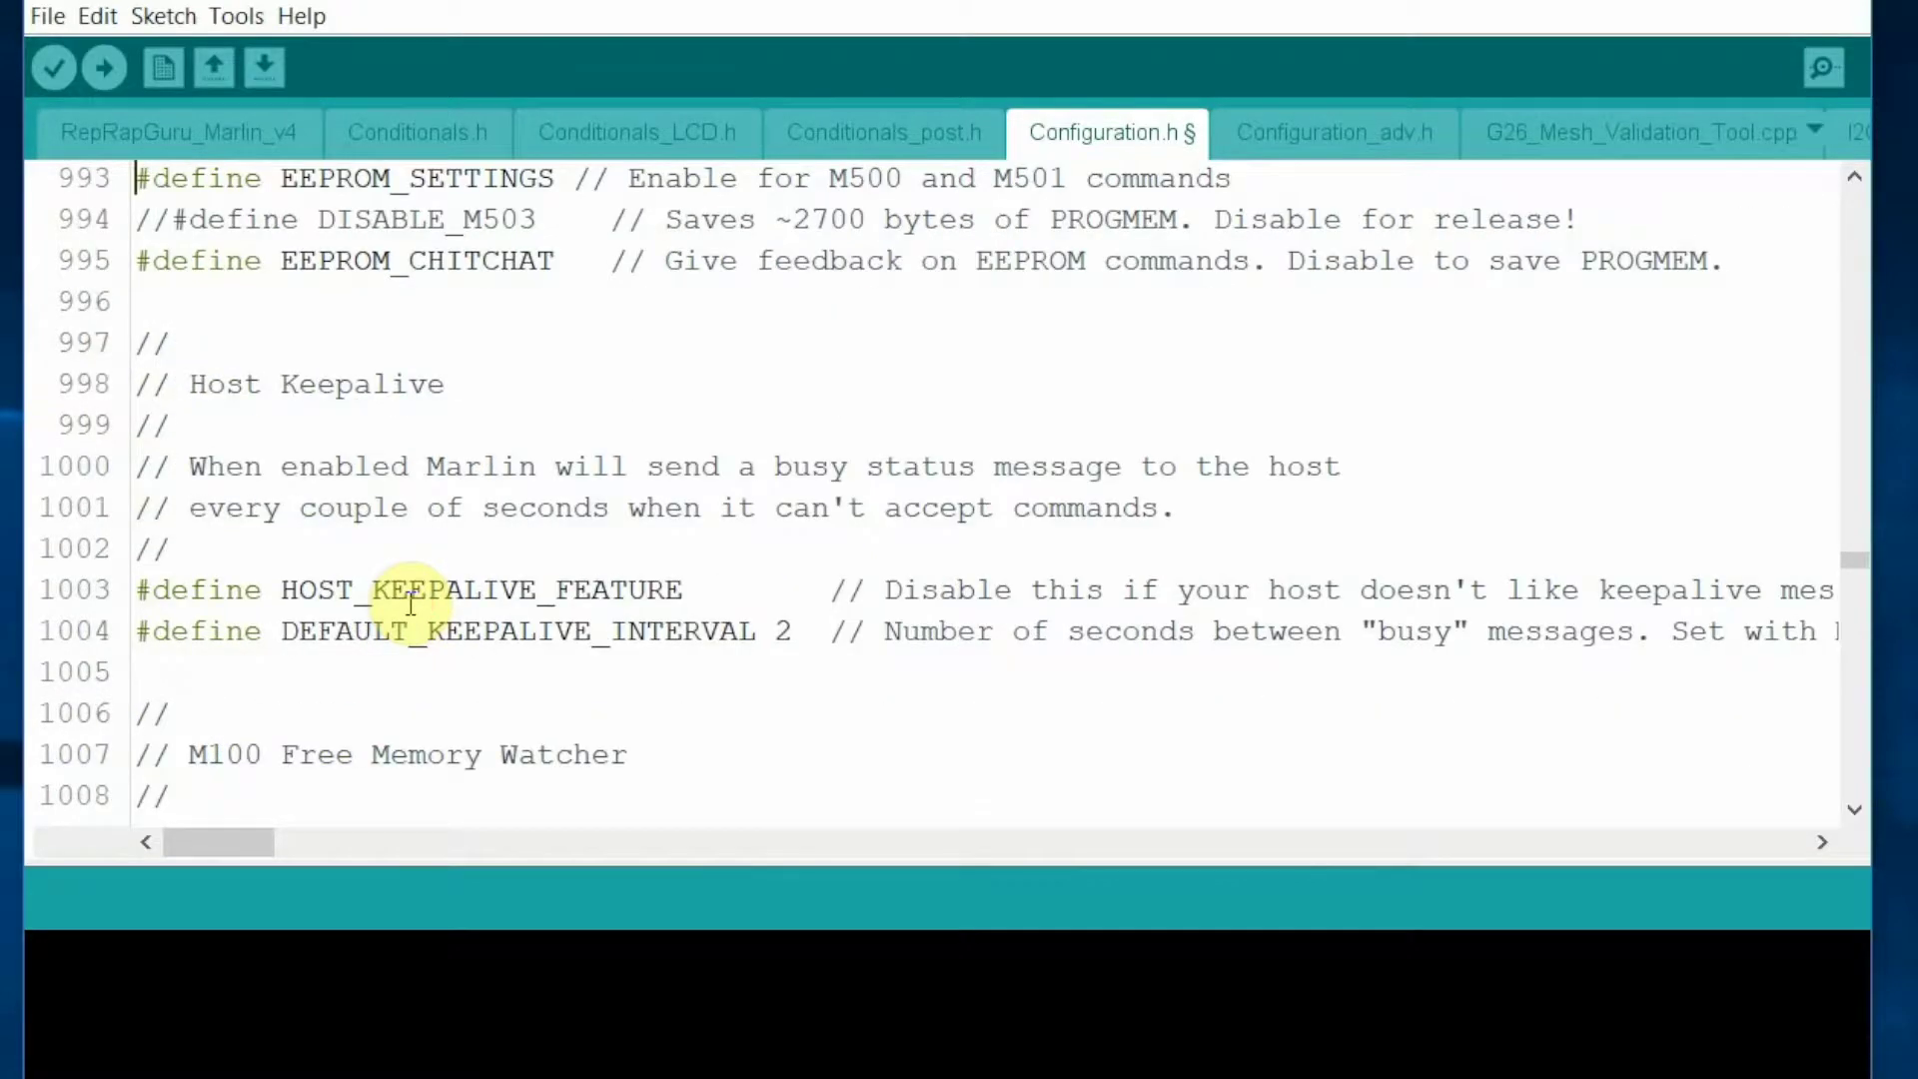
scroll(411, 603, "down", 3)
scroll(410, 603, "down", 5)
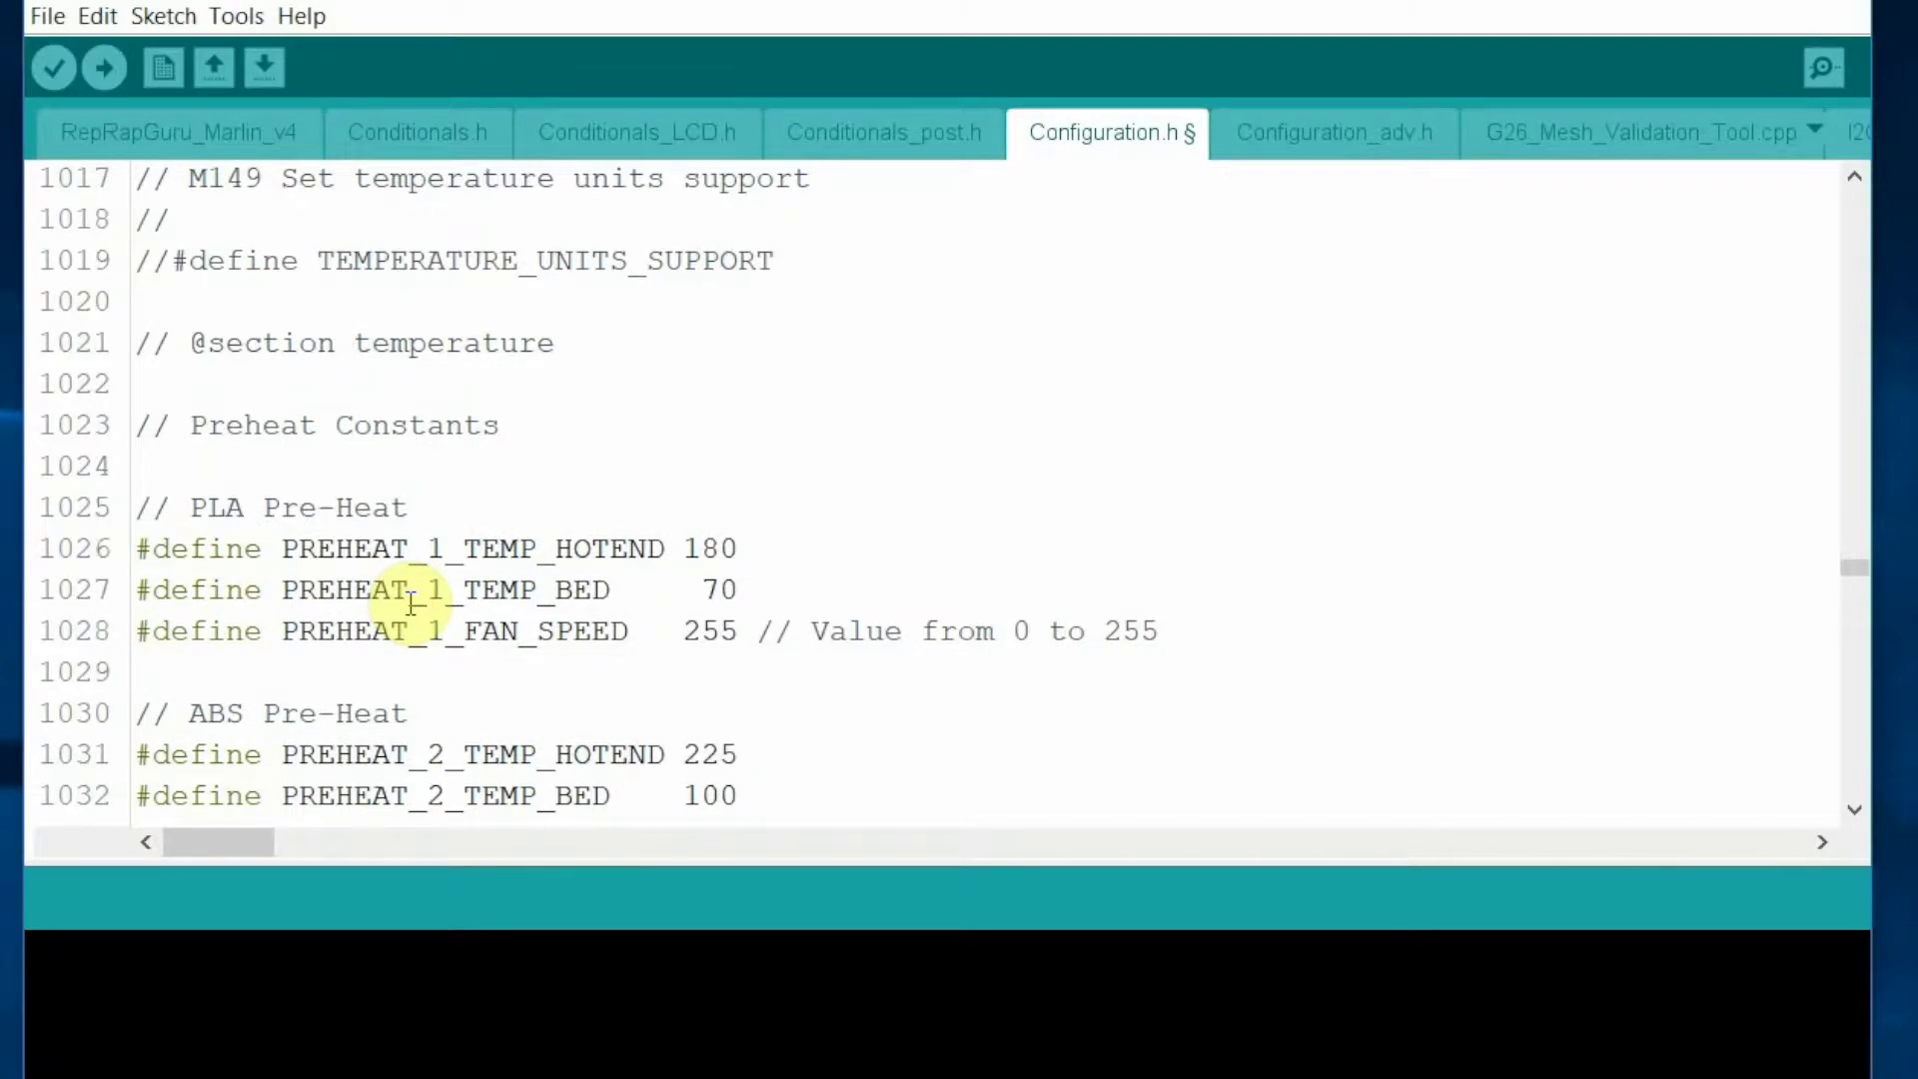
scroll(411, 603, "down", 1)
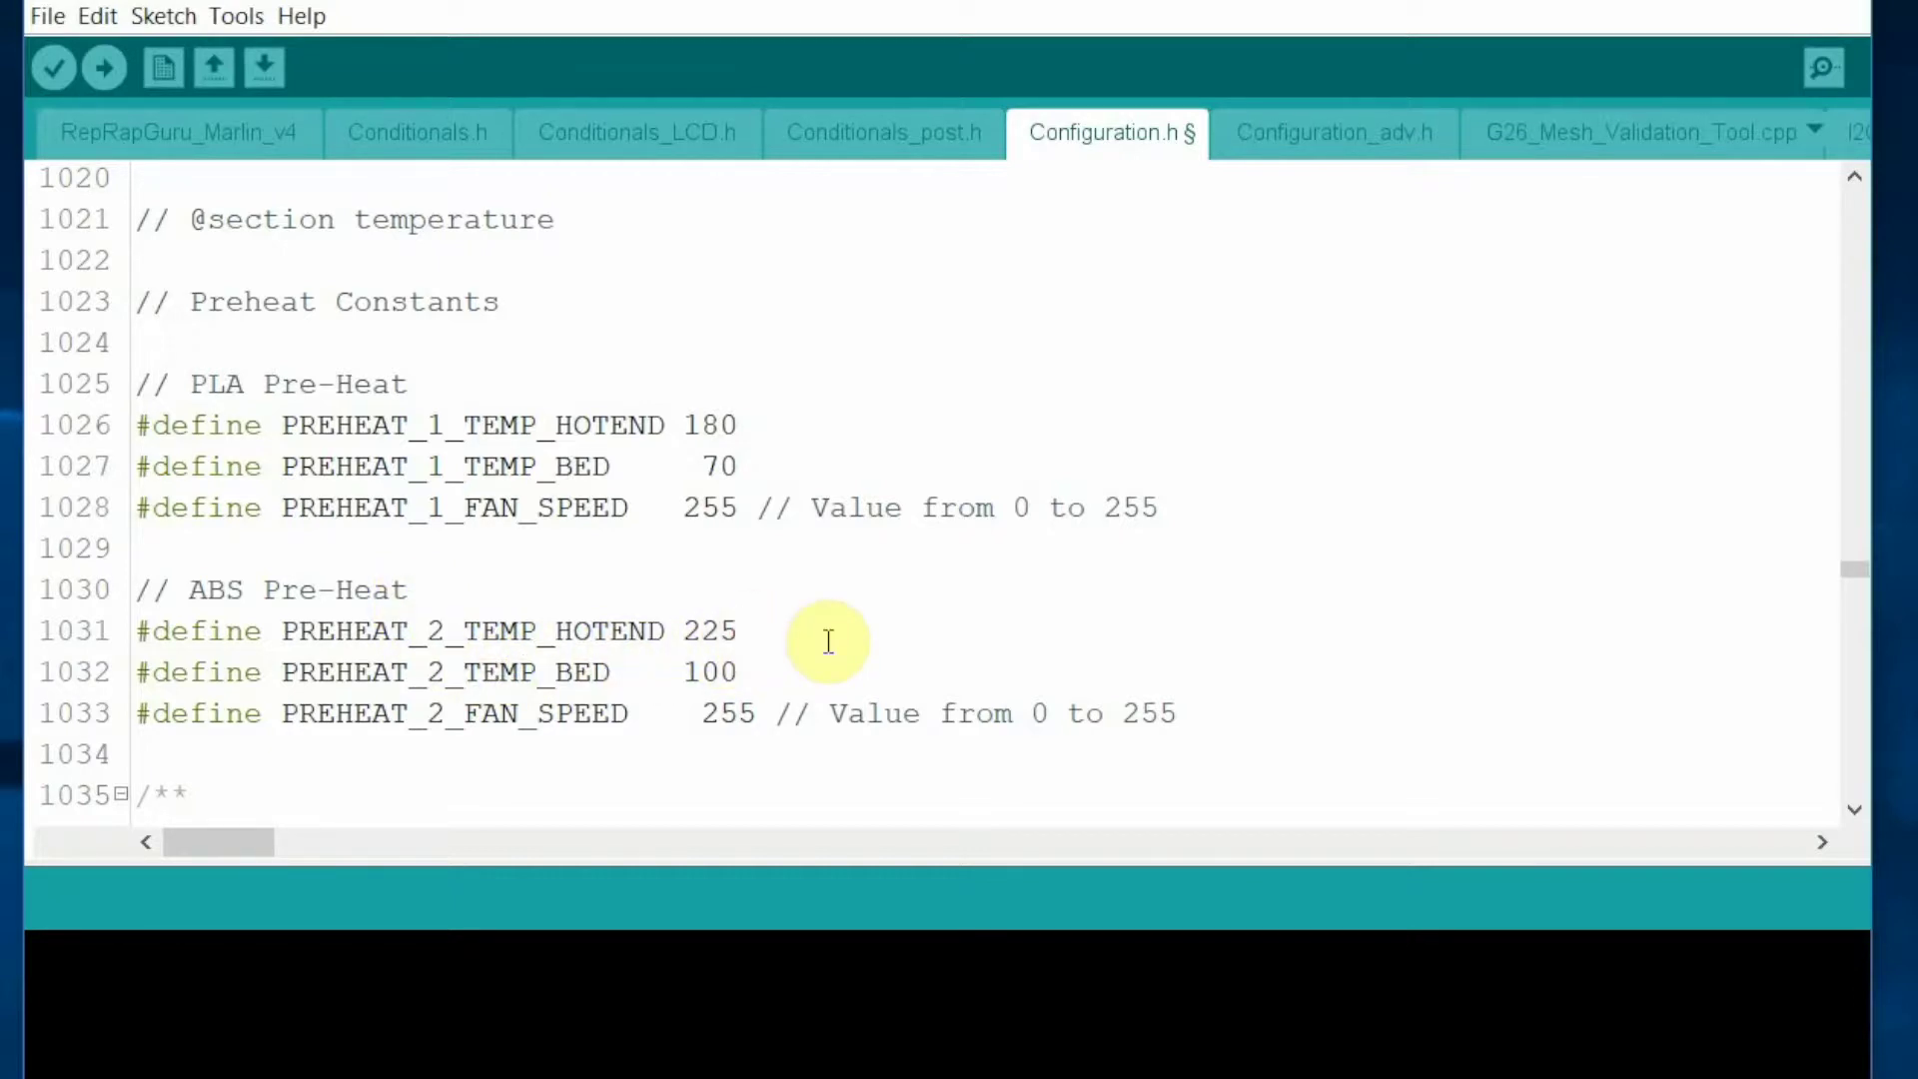
key("BackSpace")
key("BackSpace")
type("50")
scroll(828, 641, "down", 3)
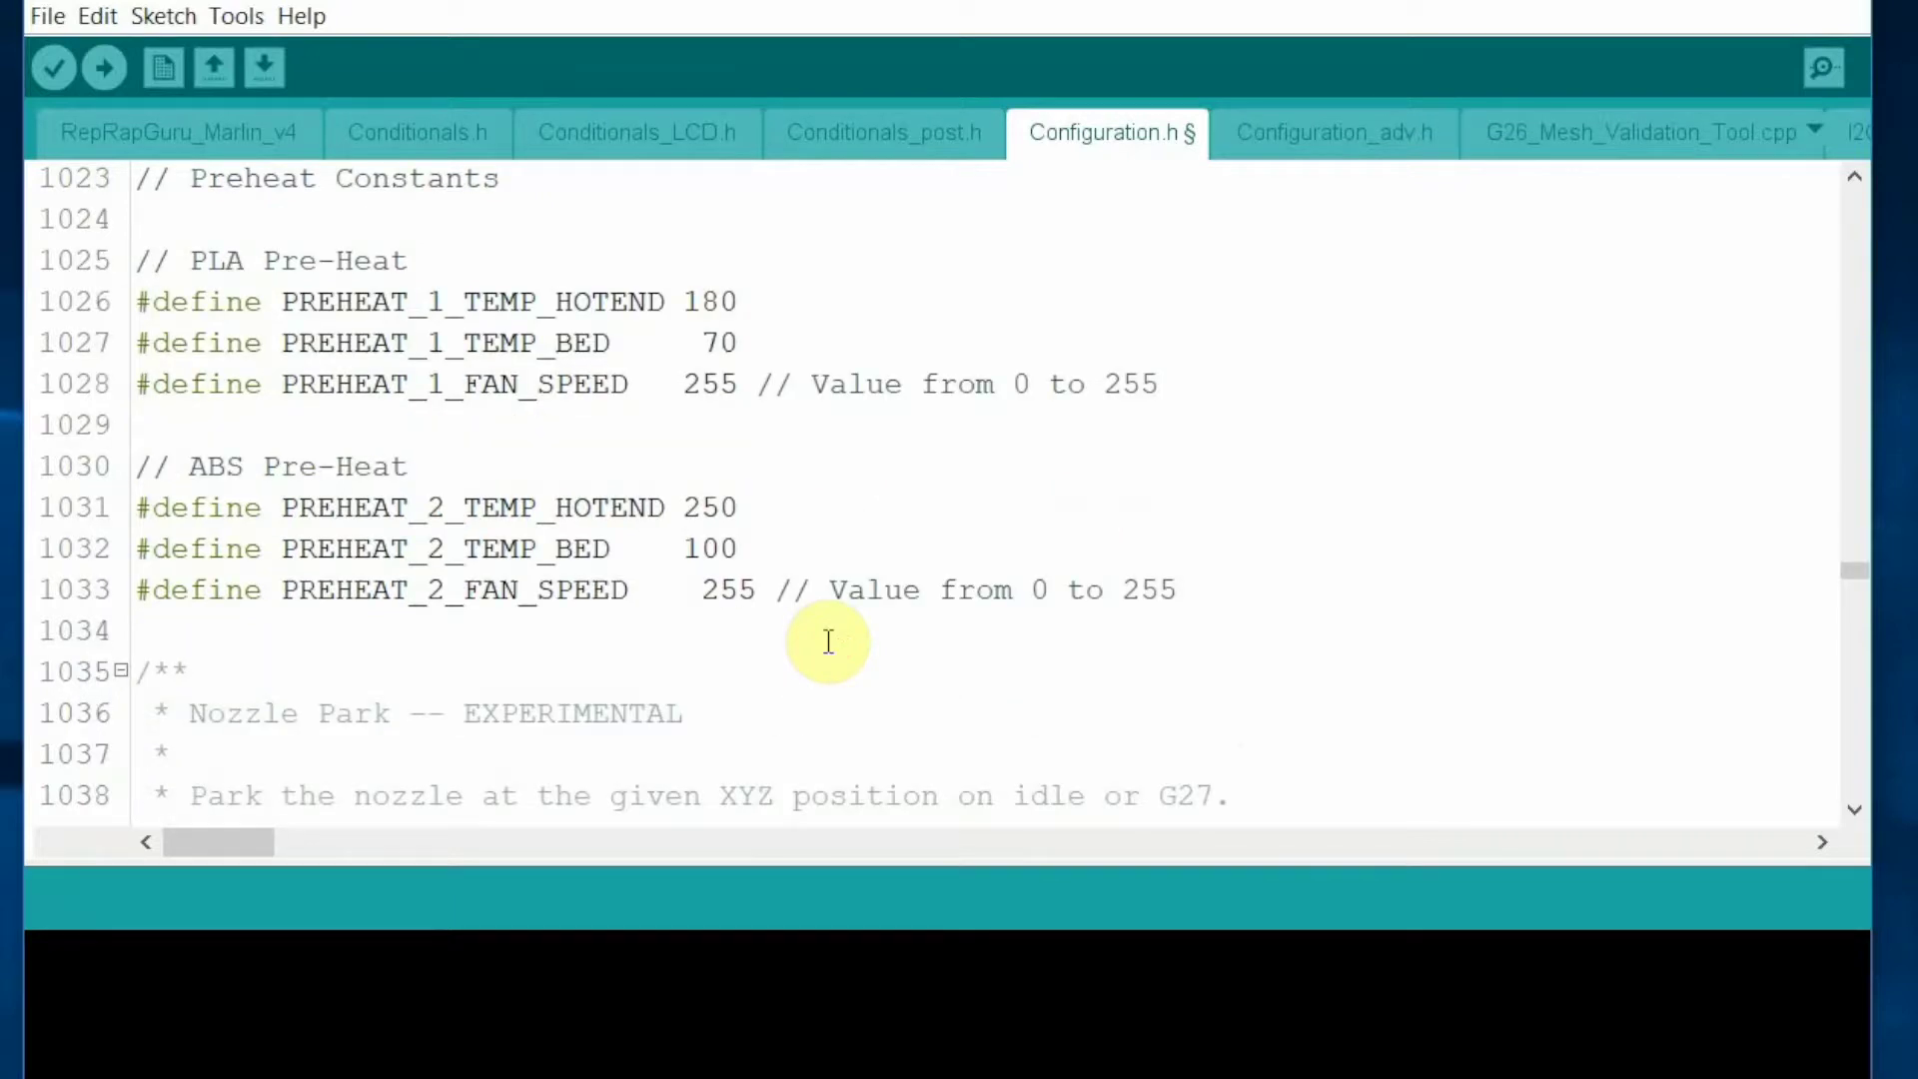
scroll(828, 641, "down", 5)
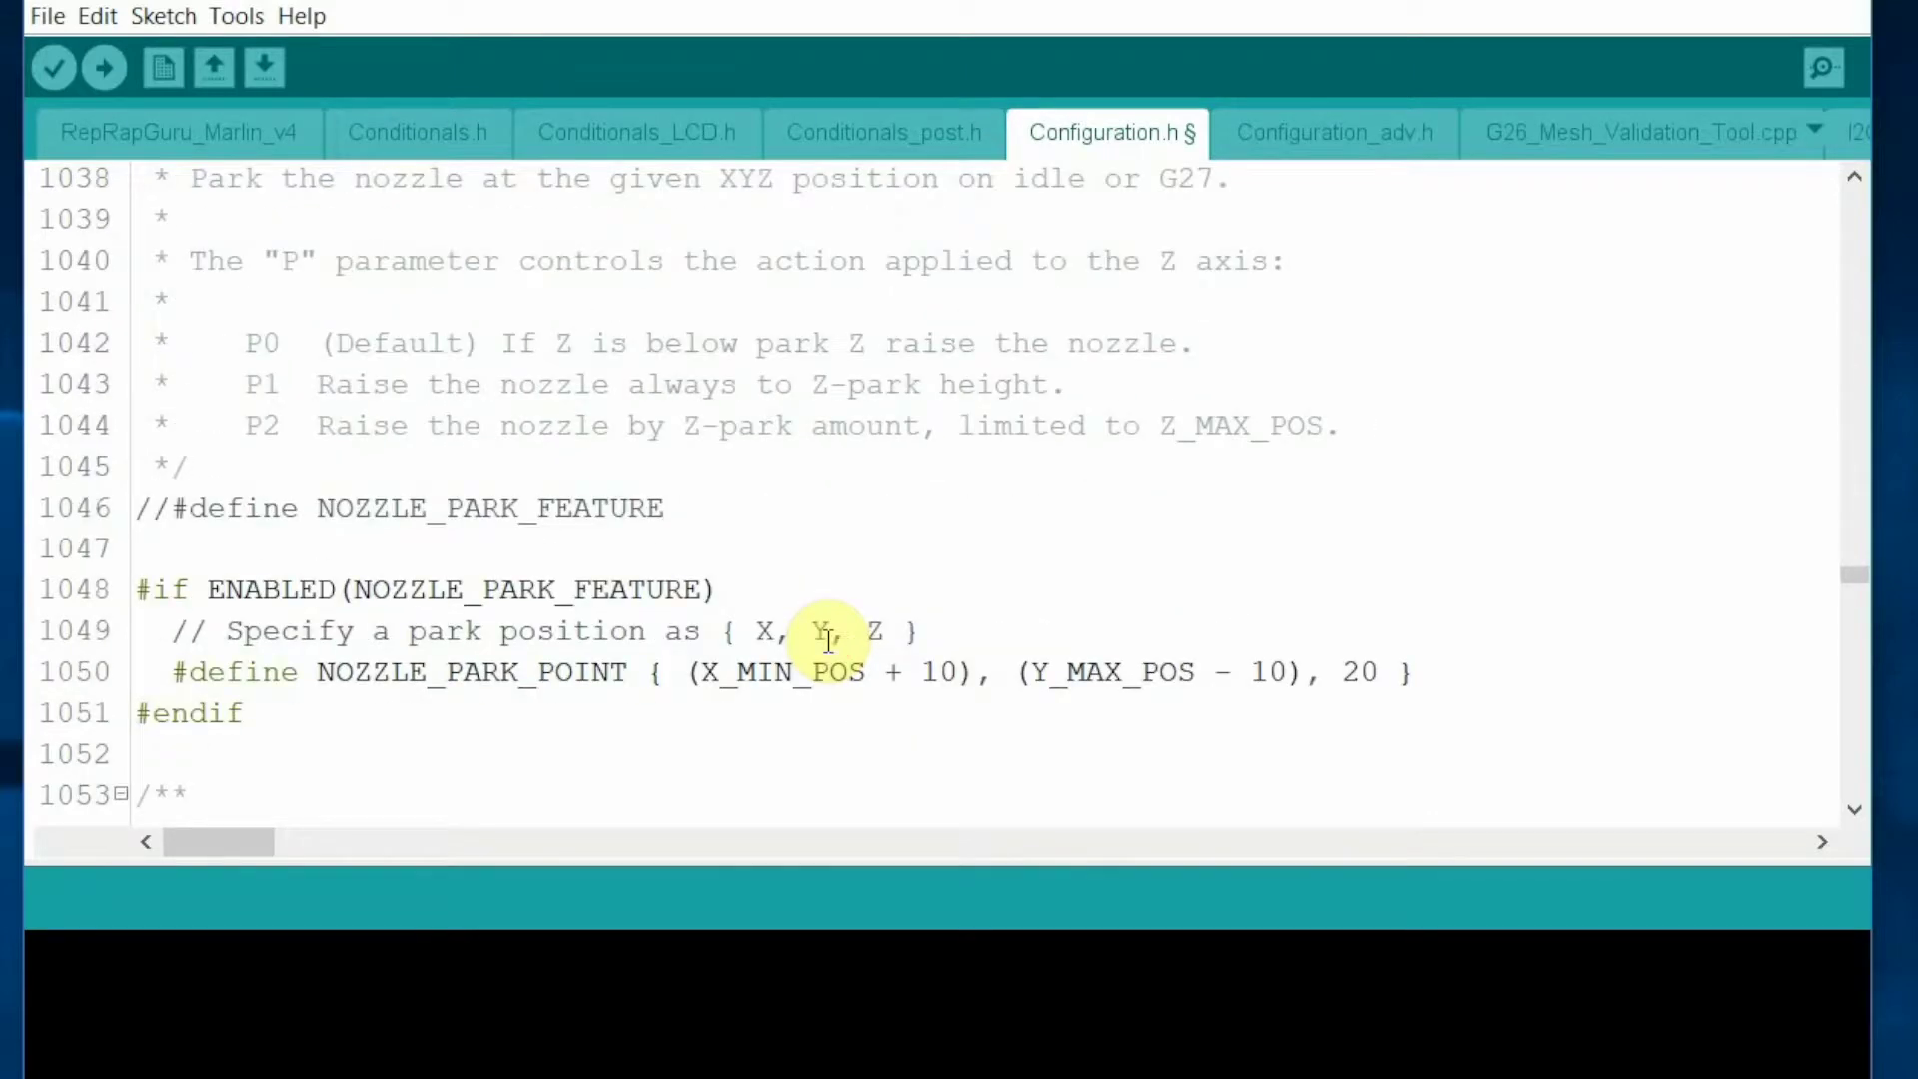
scroll(910, 626, "down", 7)
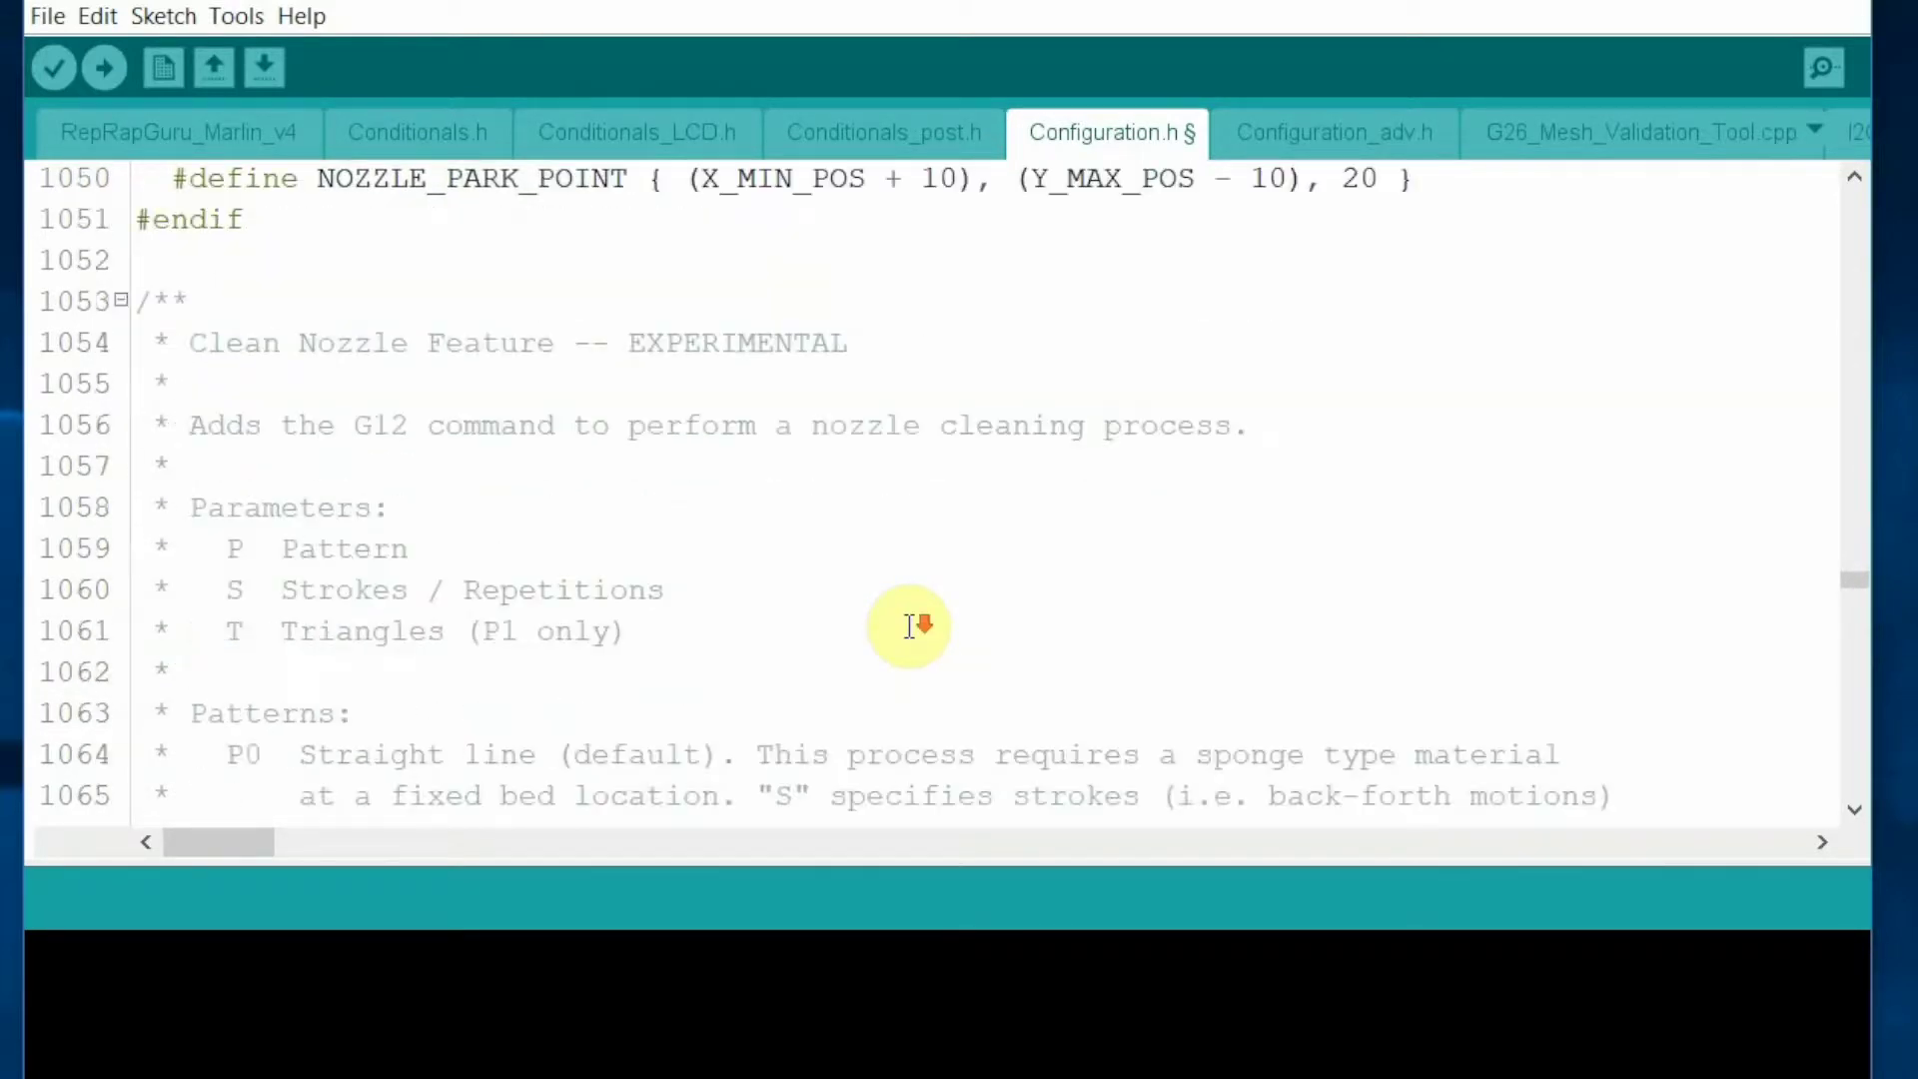
scroll(909, 627, "down", 8)
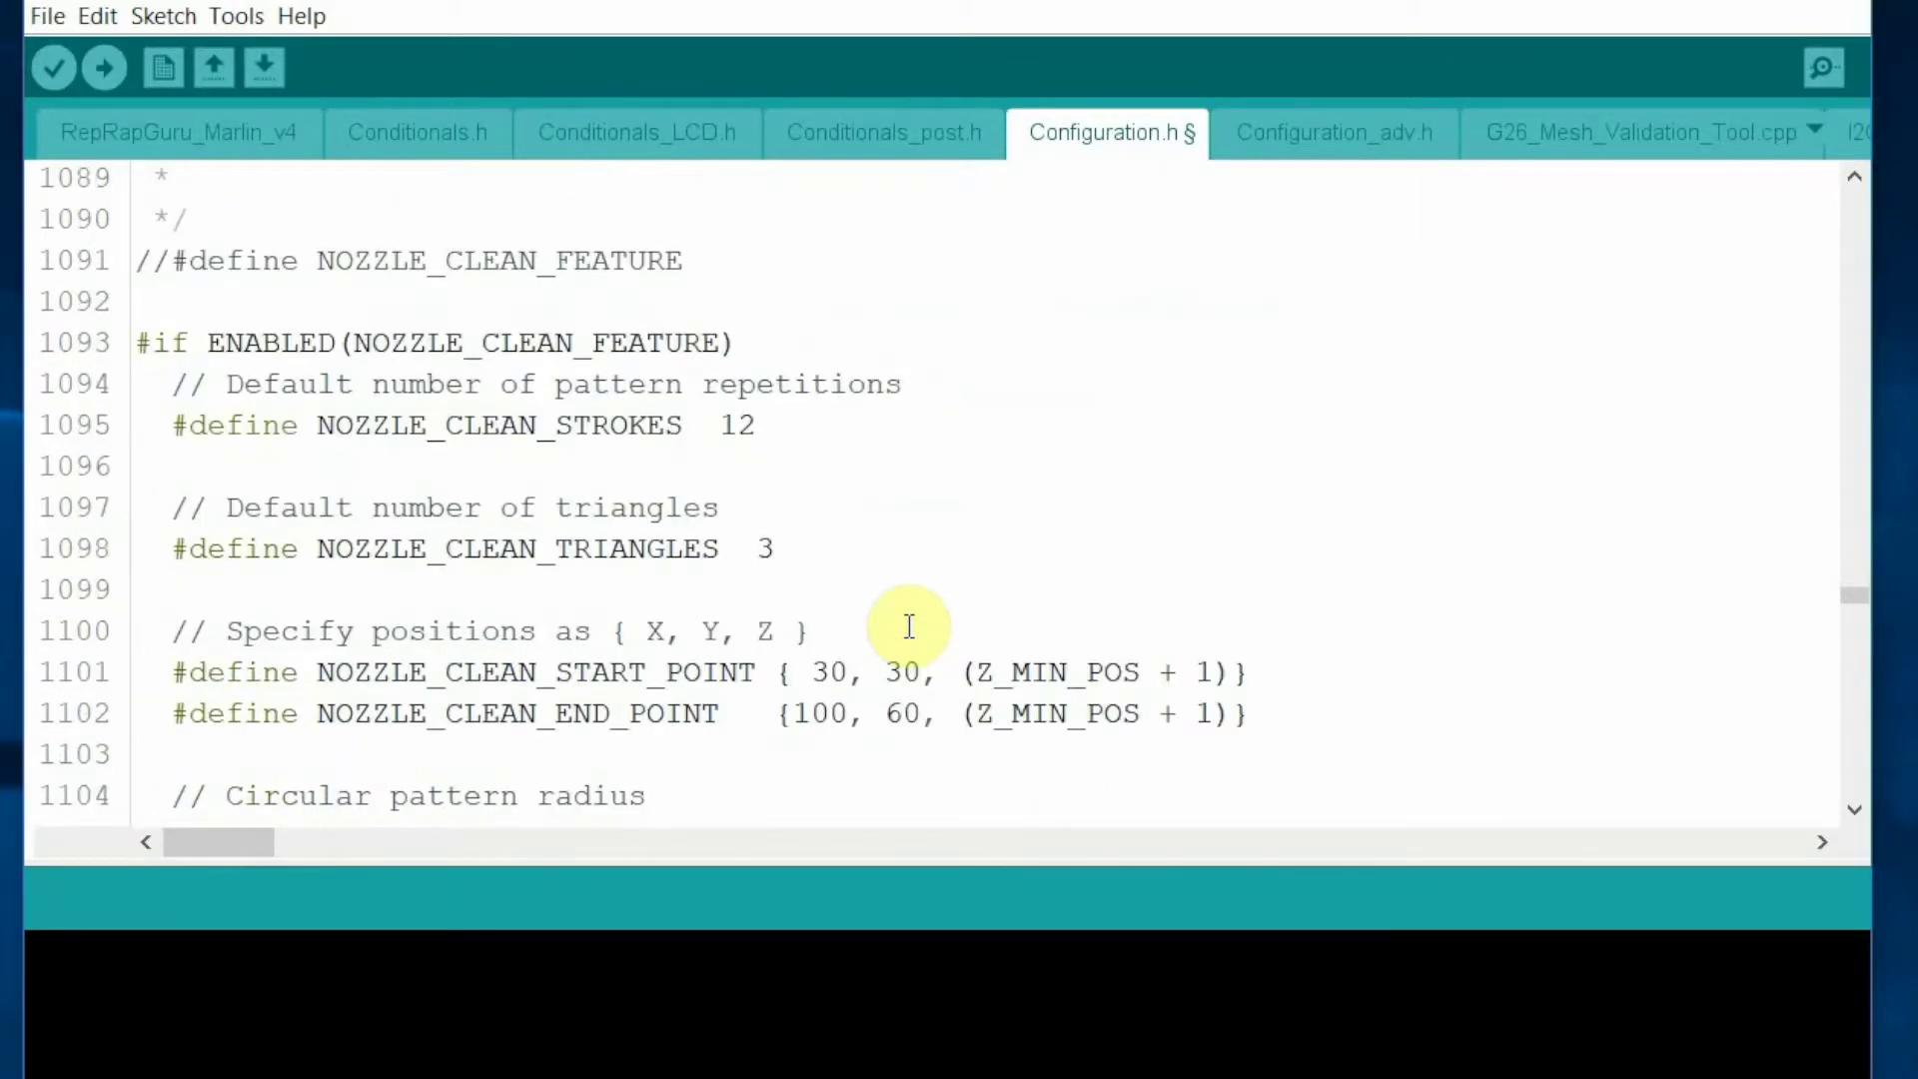
scroll(909, 626, "down", 4)
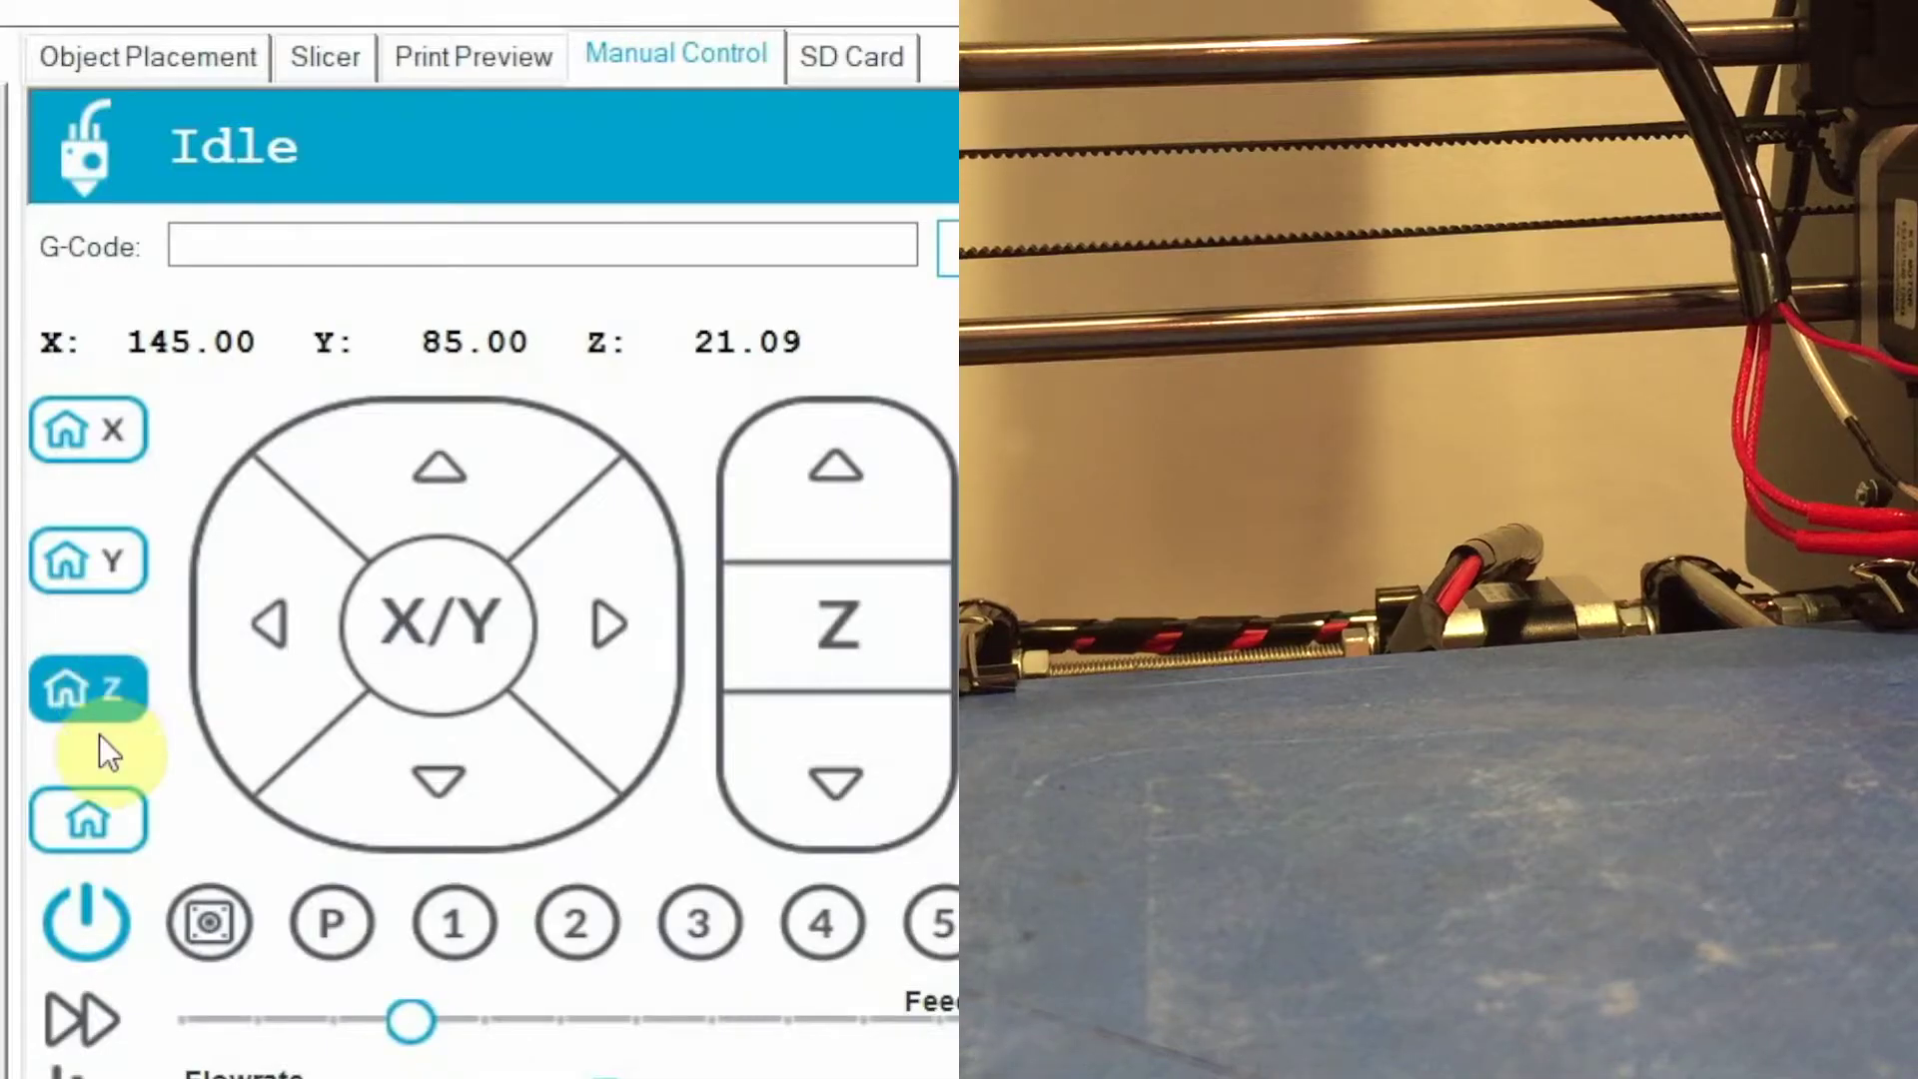
- Home all axes, then lower the nozzle 0.01 mm onto the paper sheet
left_click(87, 819)
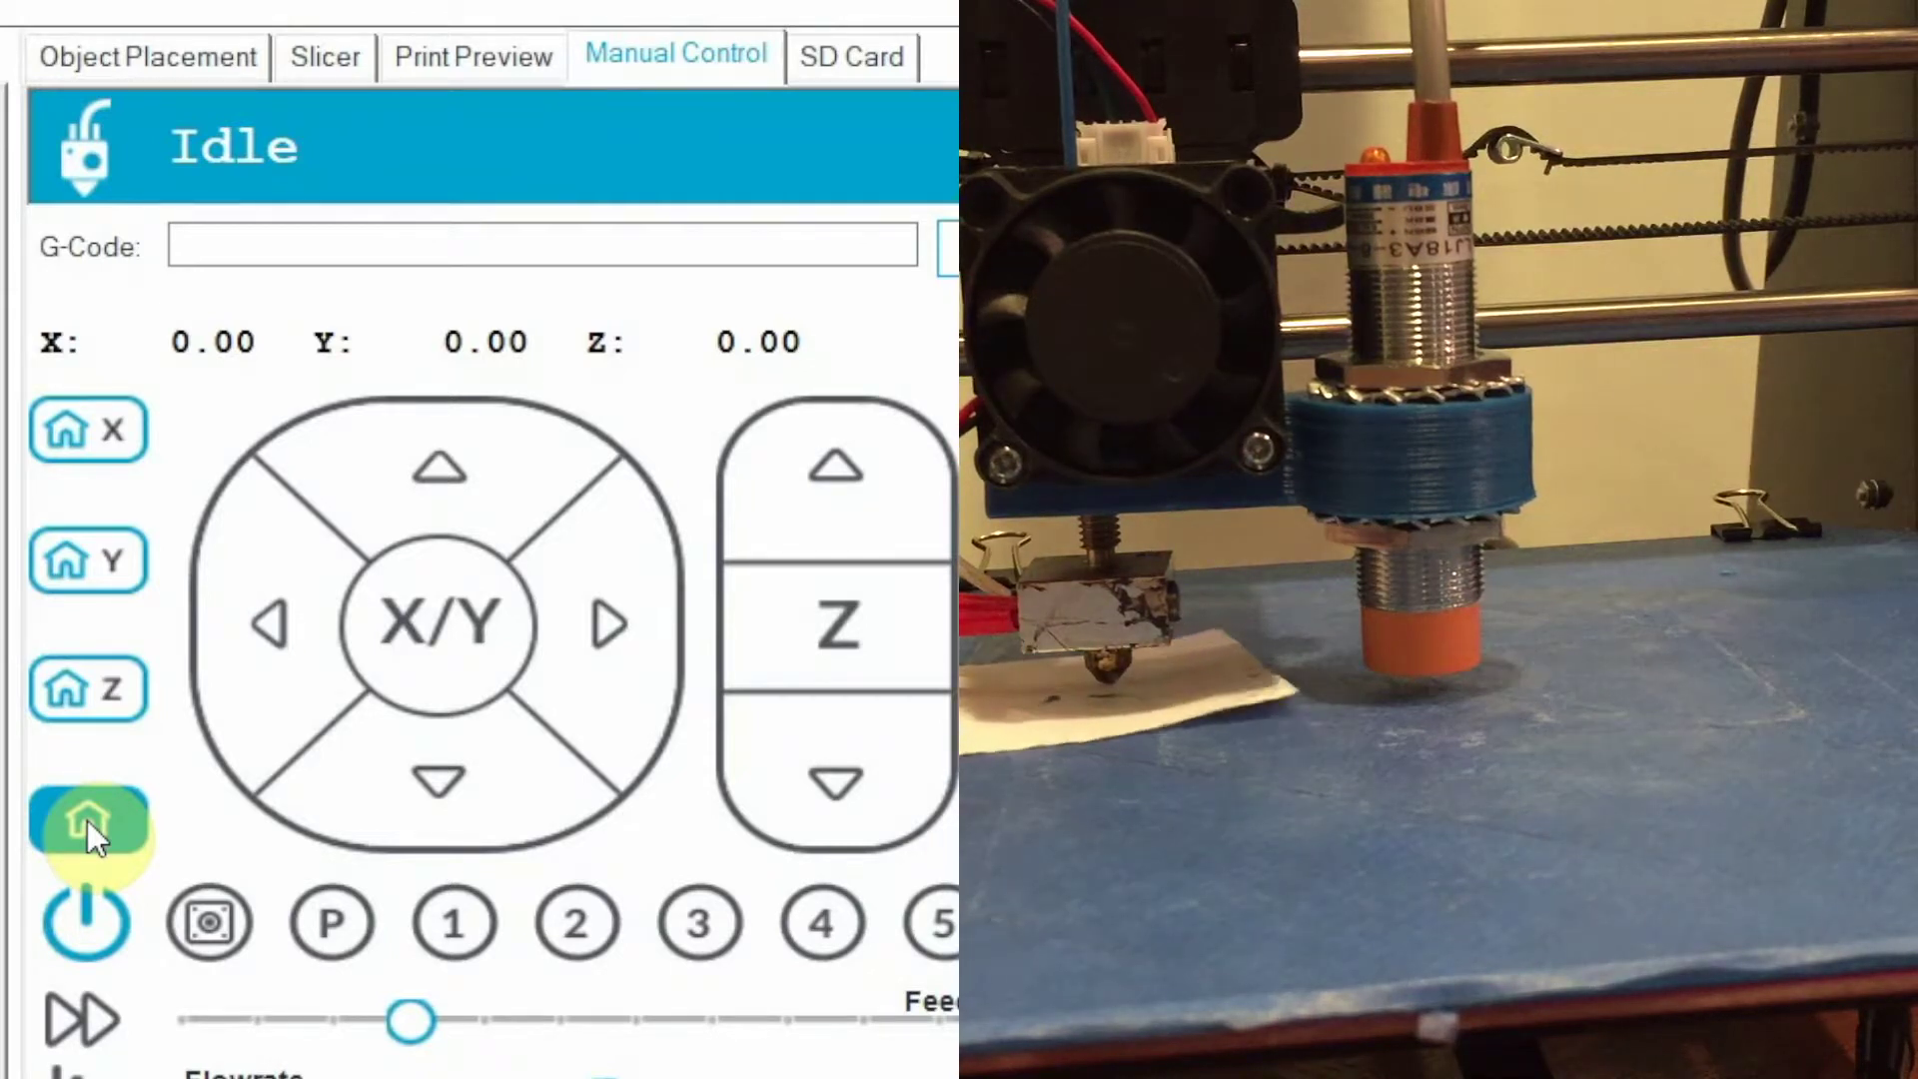
left_click(828, 721)
- Jog Z down three 0.01 mm steps, then 1 mm, until the nozzle grips the paper
left_click(827, 721)
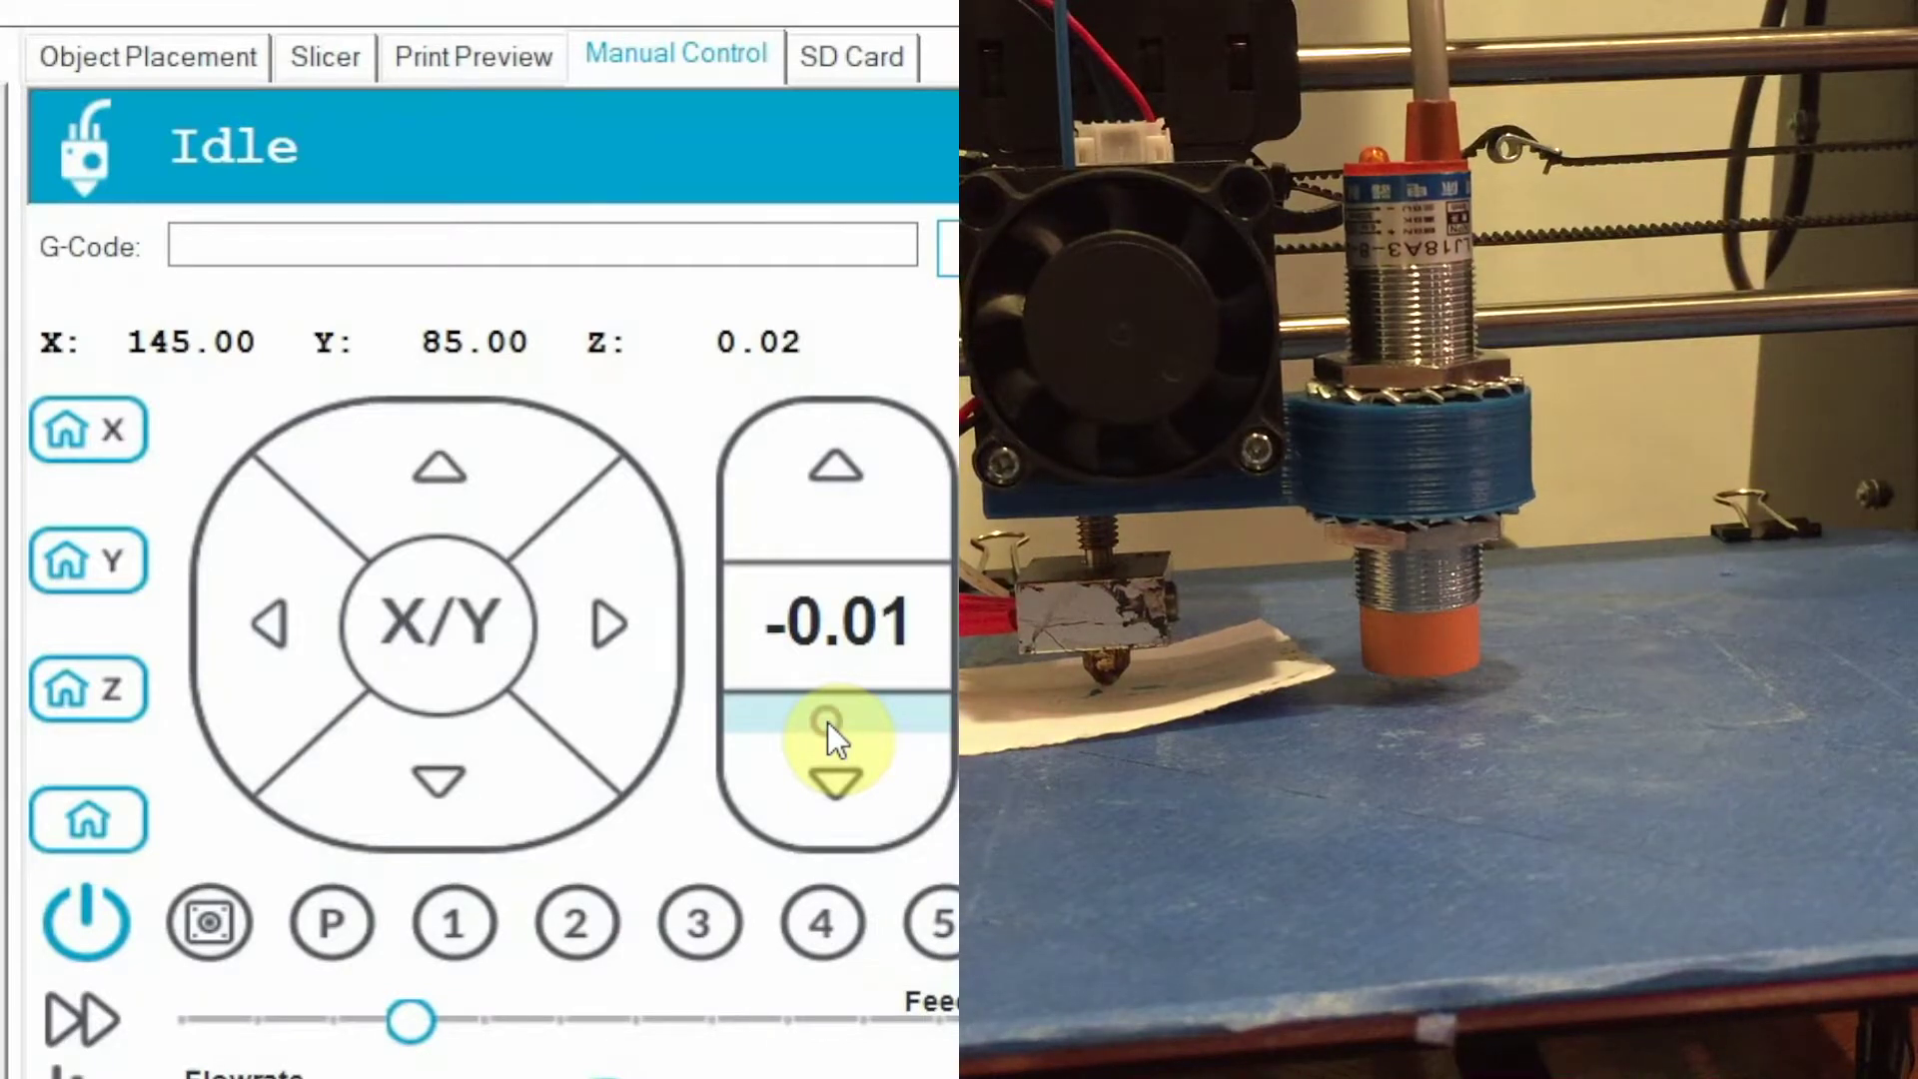
left_click(828, 721)
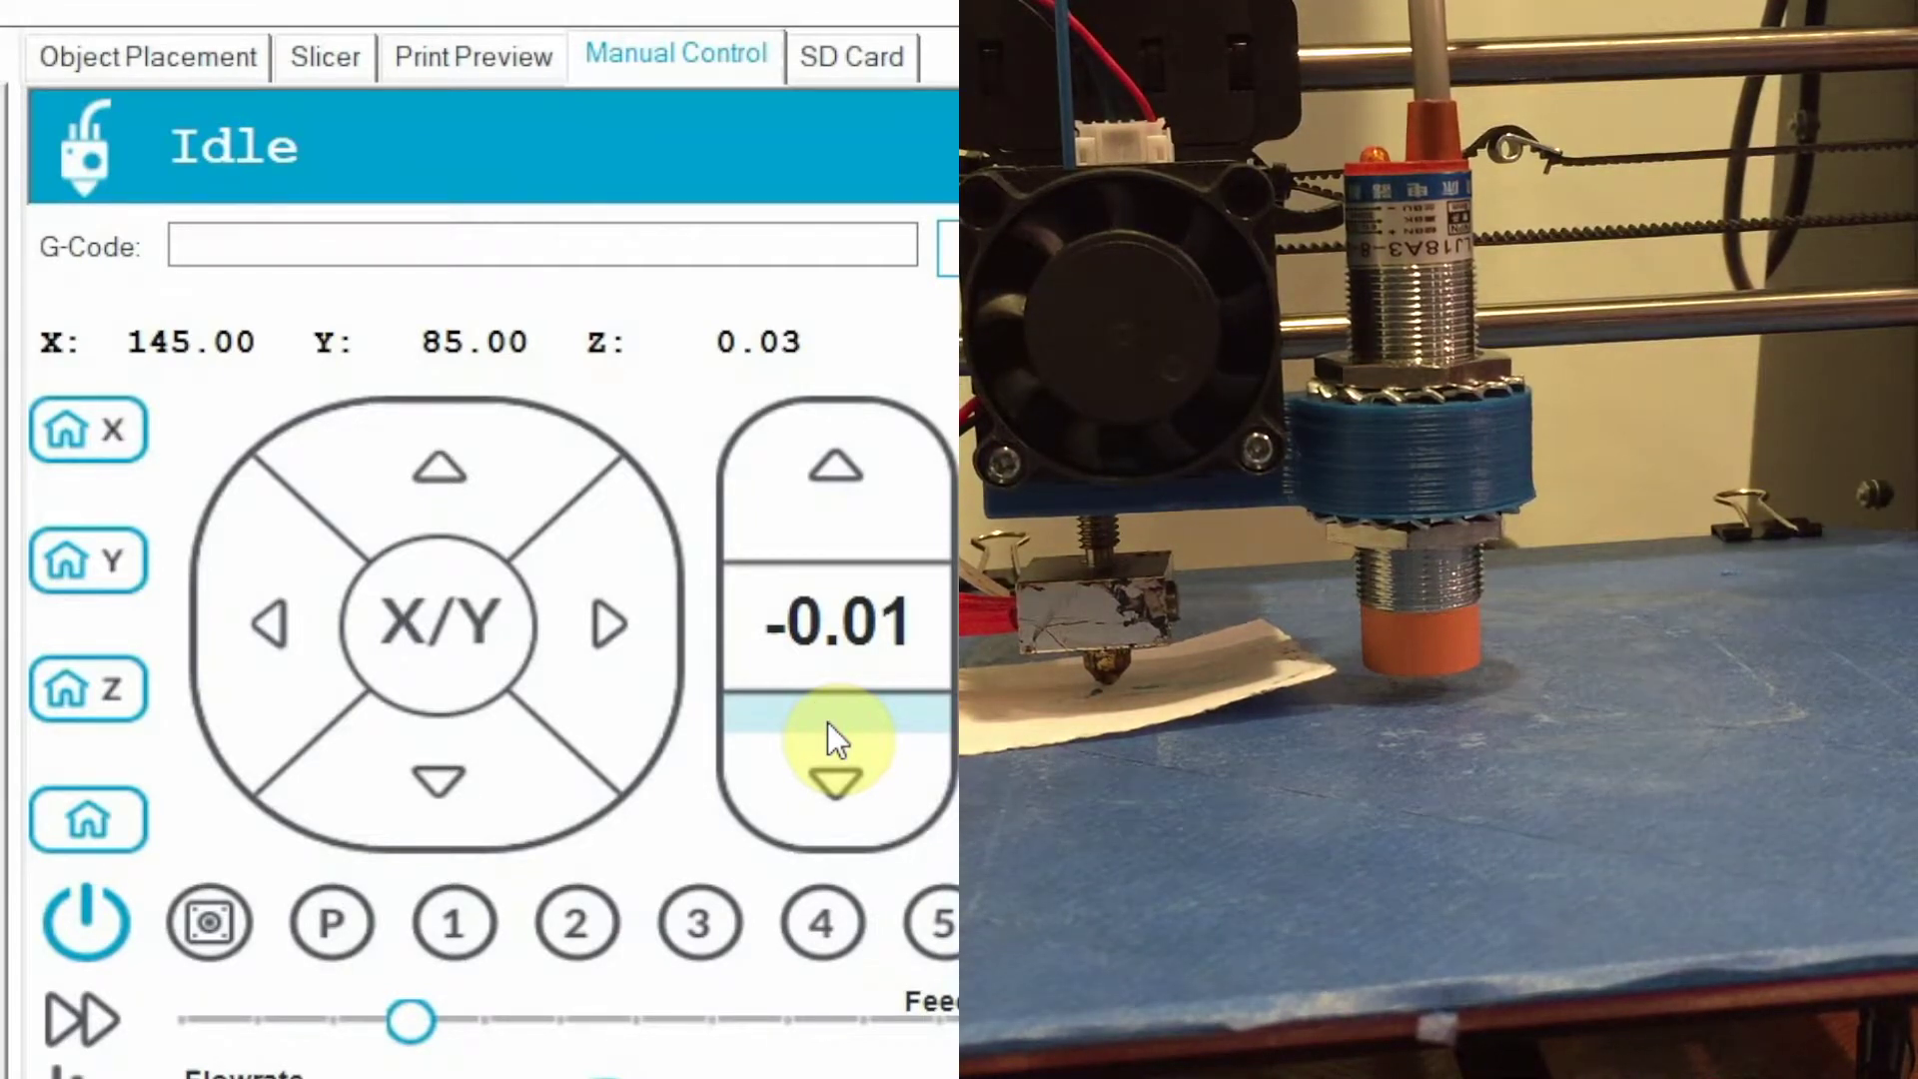
left_click(827, 721)
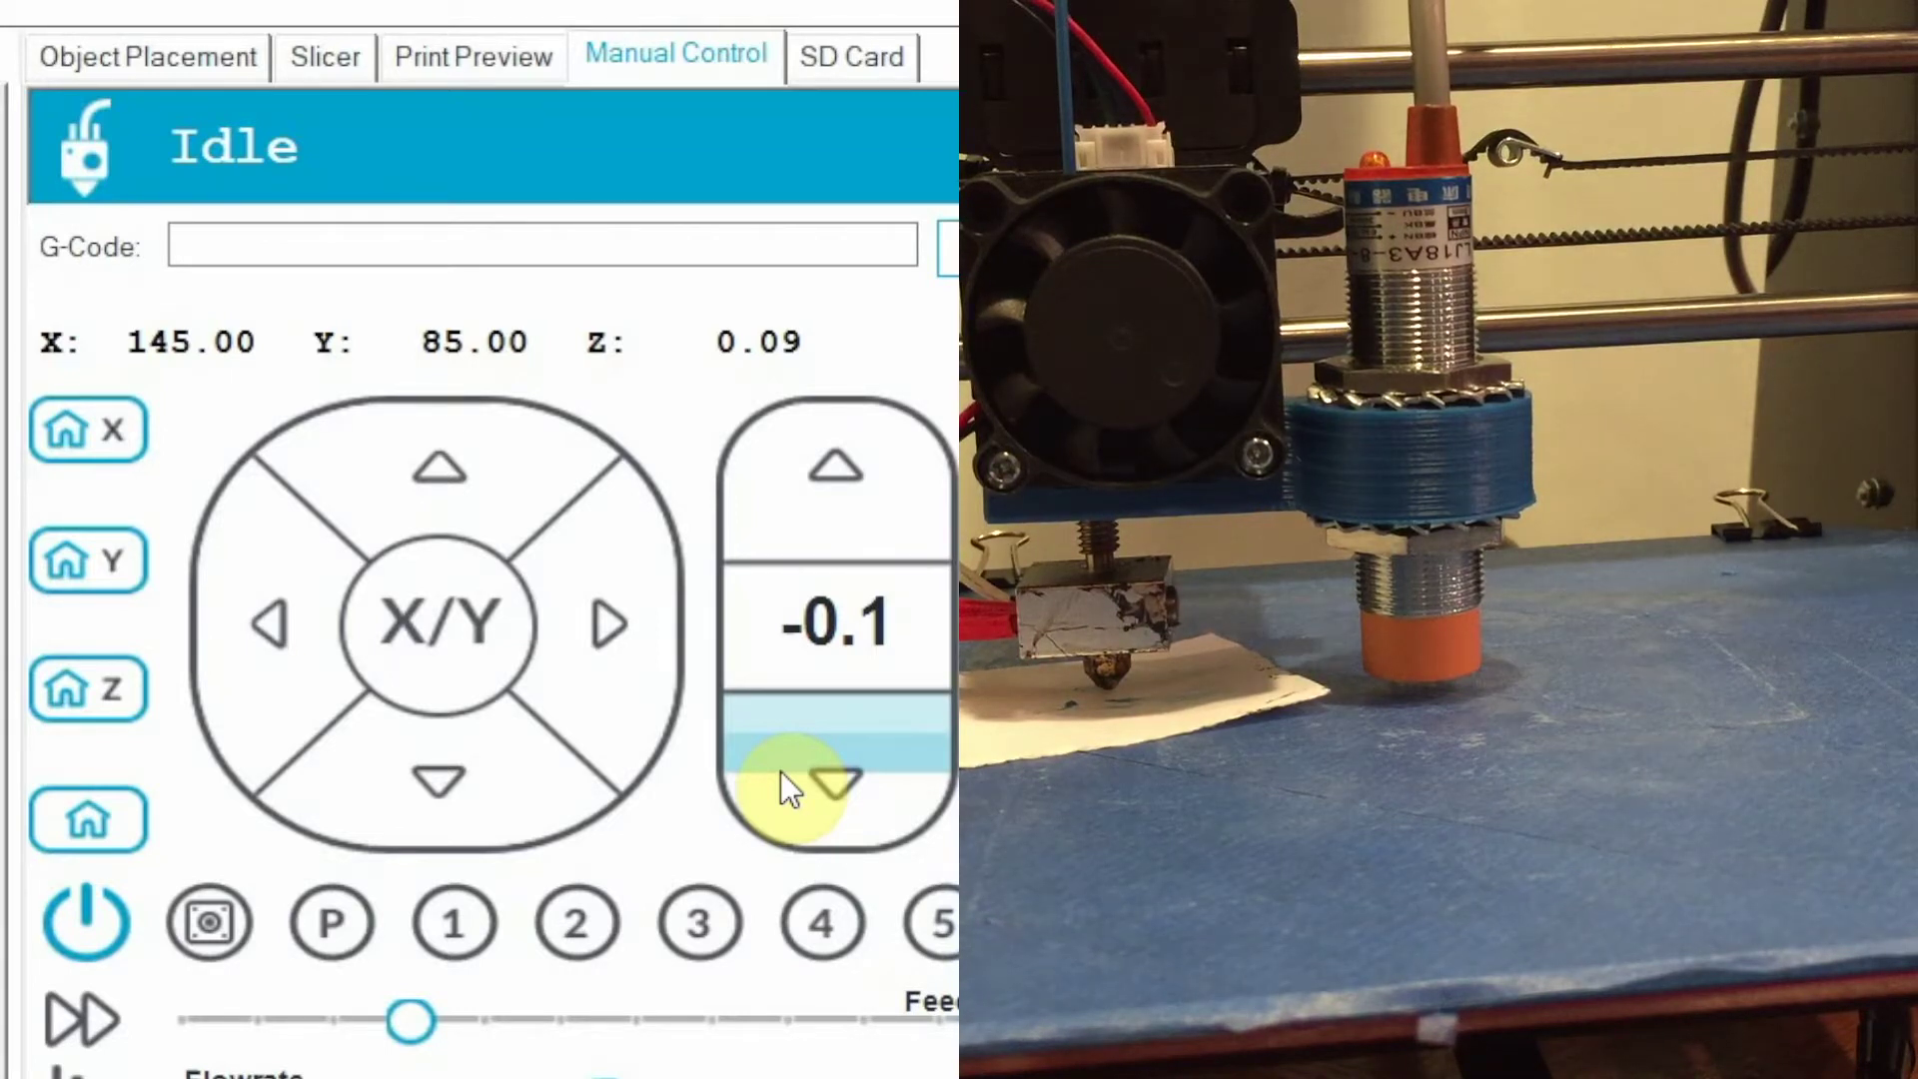
left_click(853, 788)
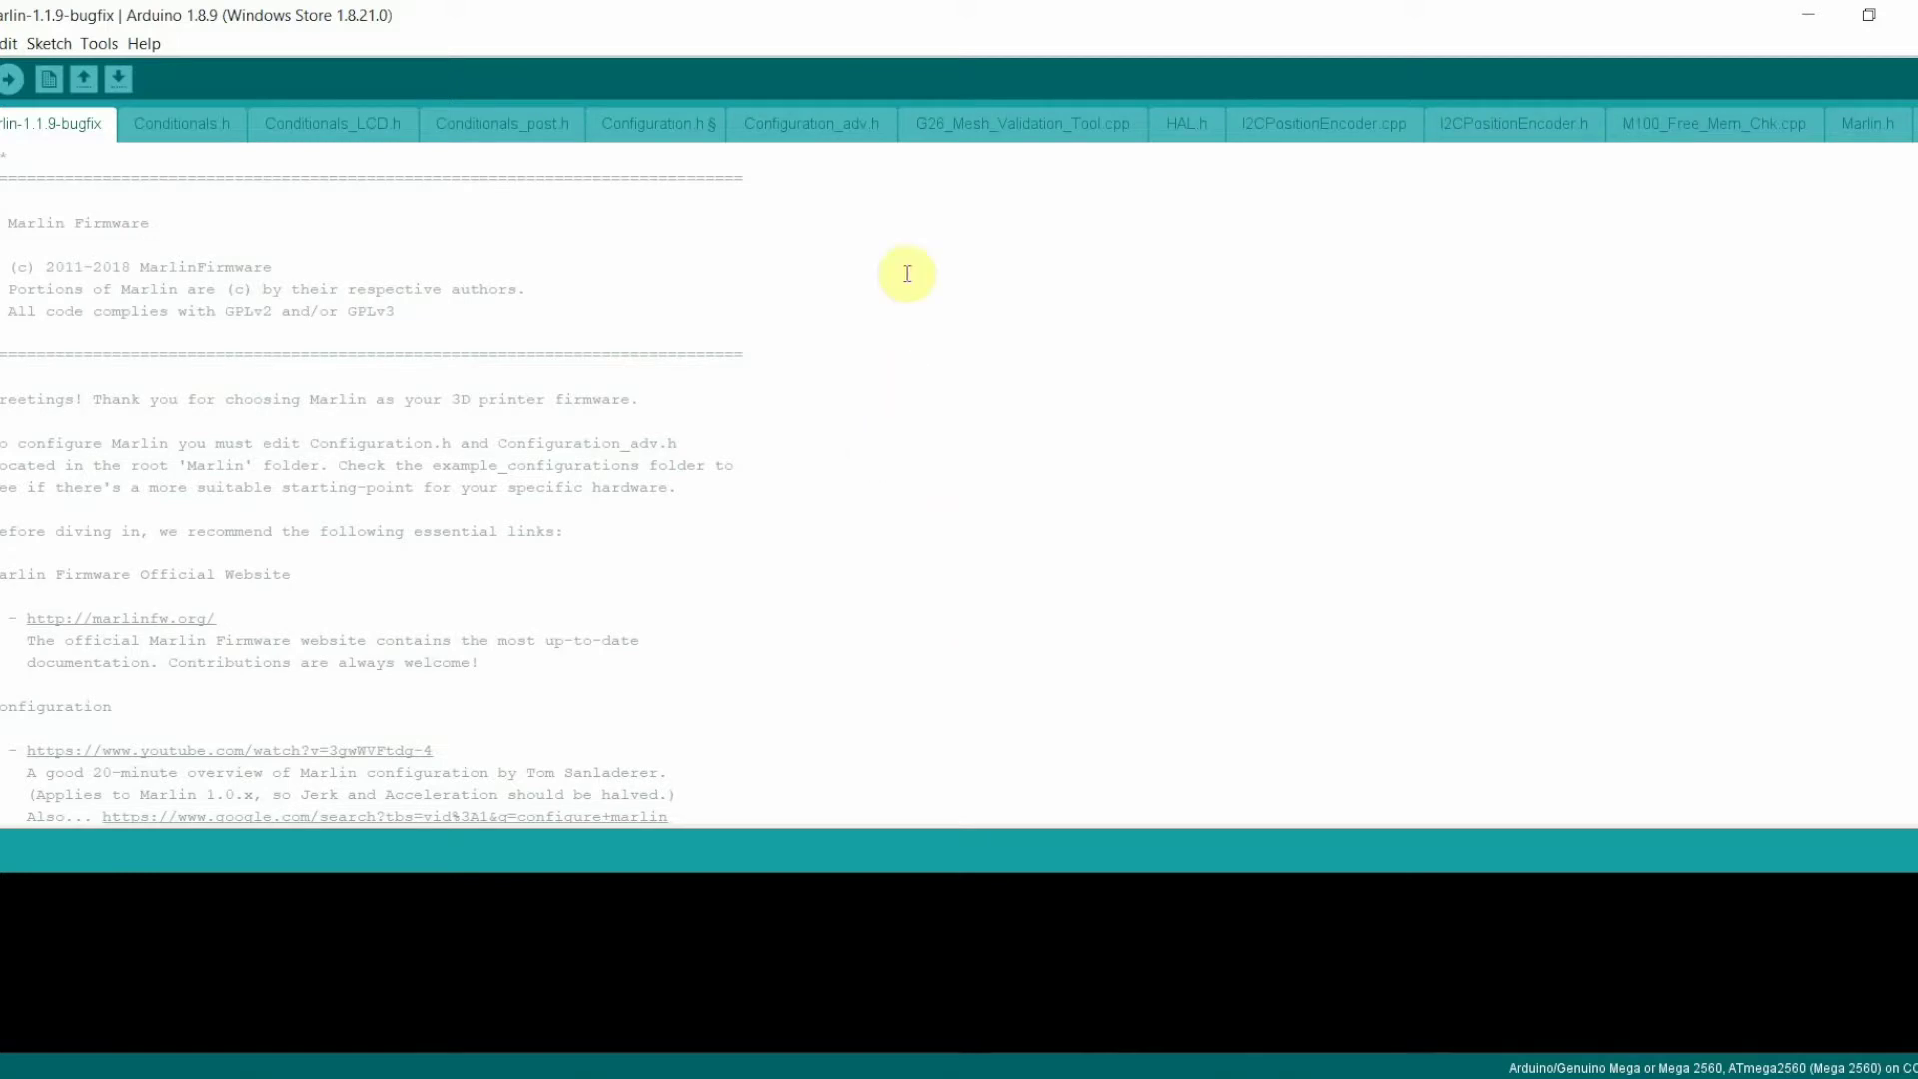
- Change Z_PROBE_OFFSET_FROM_EXTRUDER in Configuration.h from 0 to -1.09
left_click(658, 126)
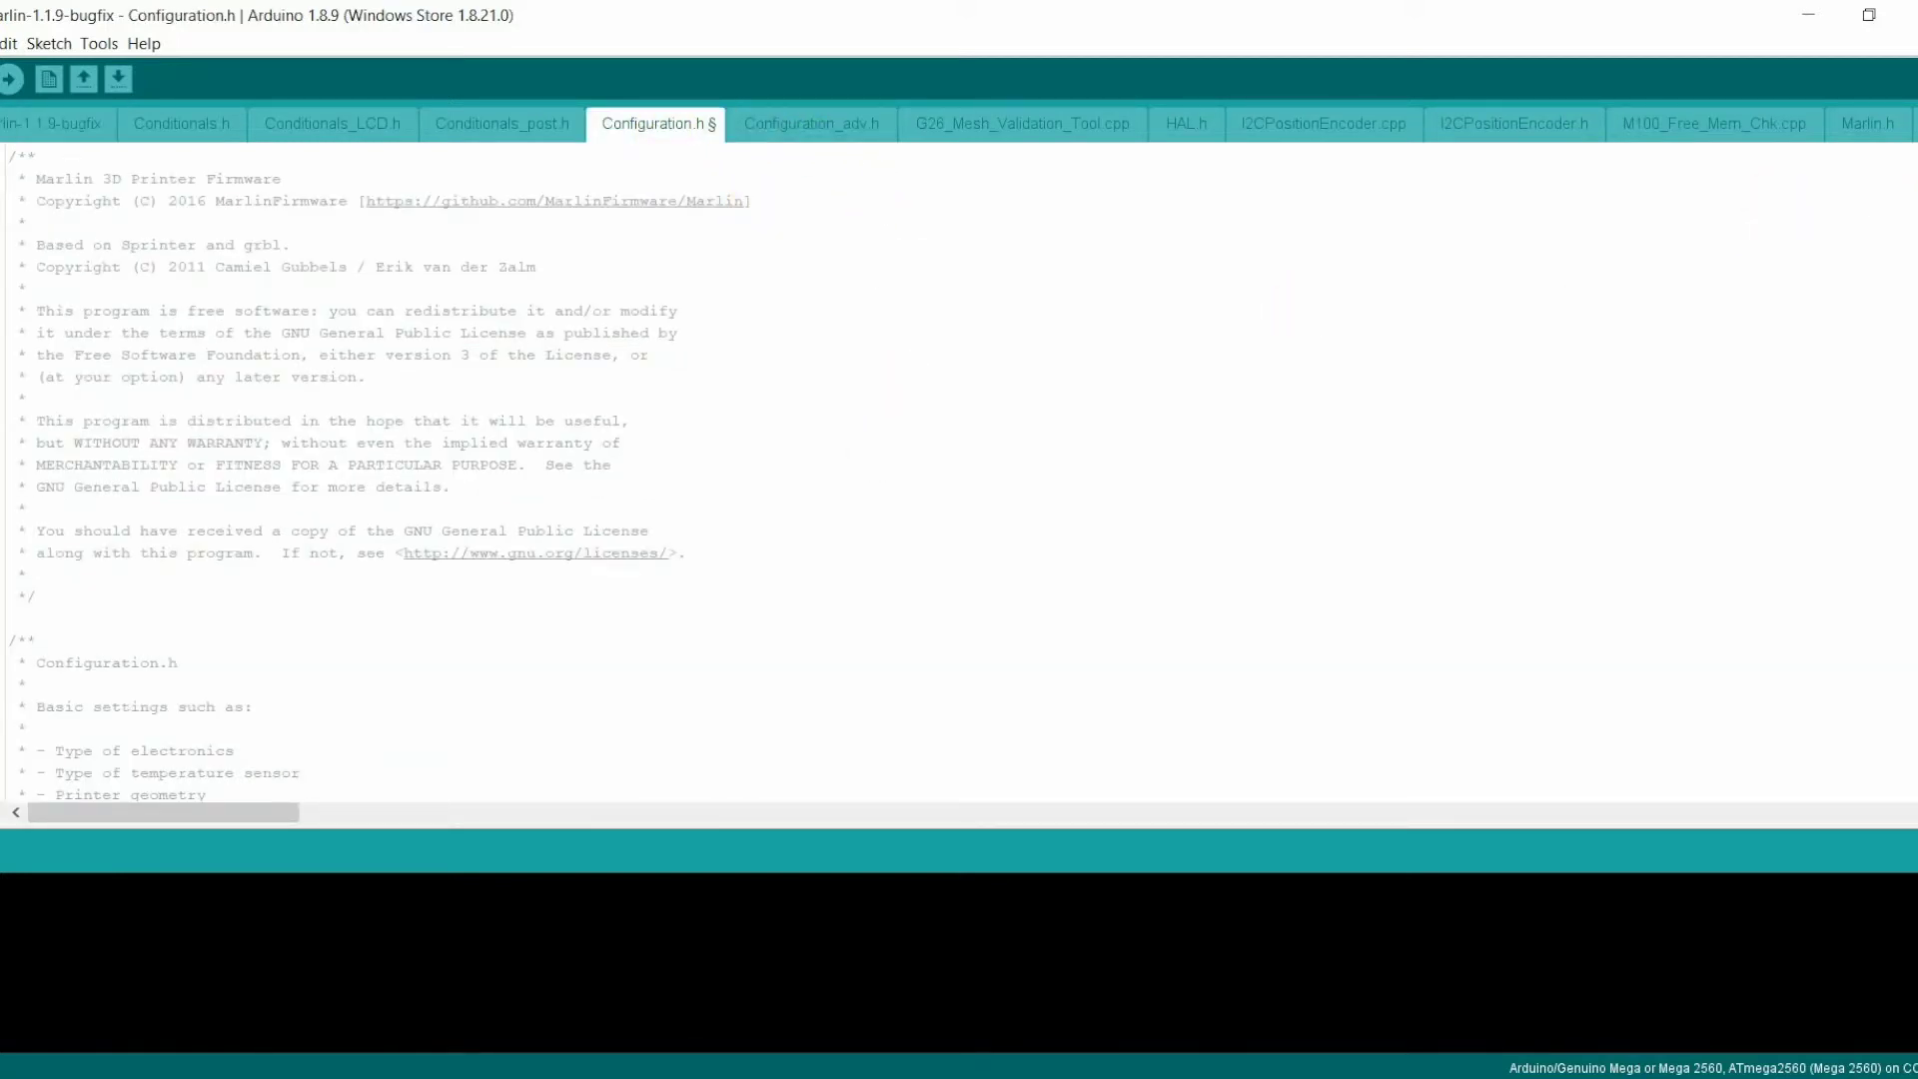
scroll(1913, 340, "down", 20)
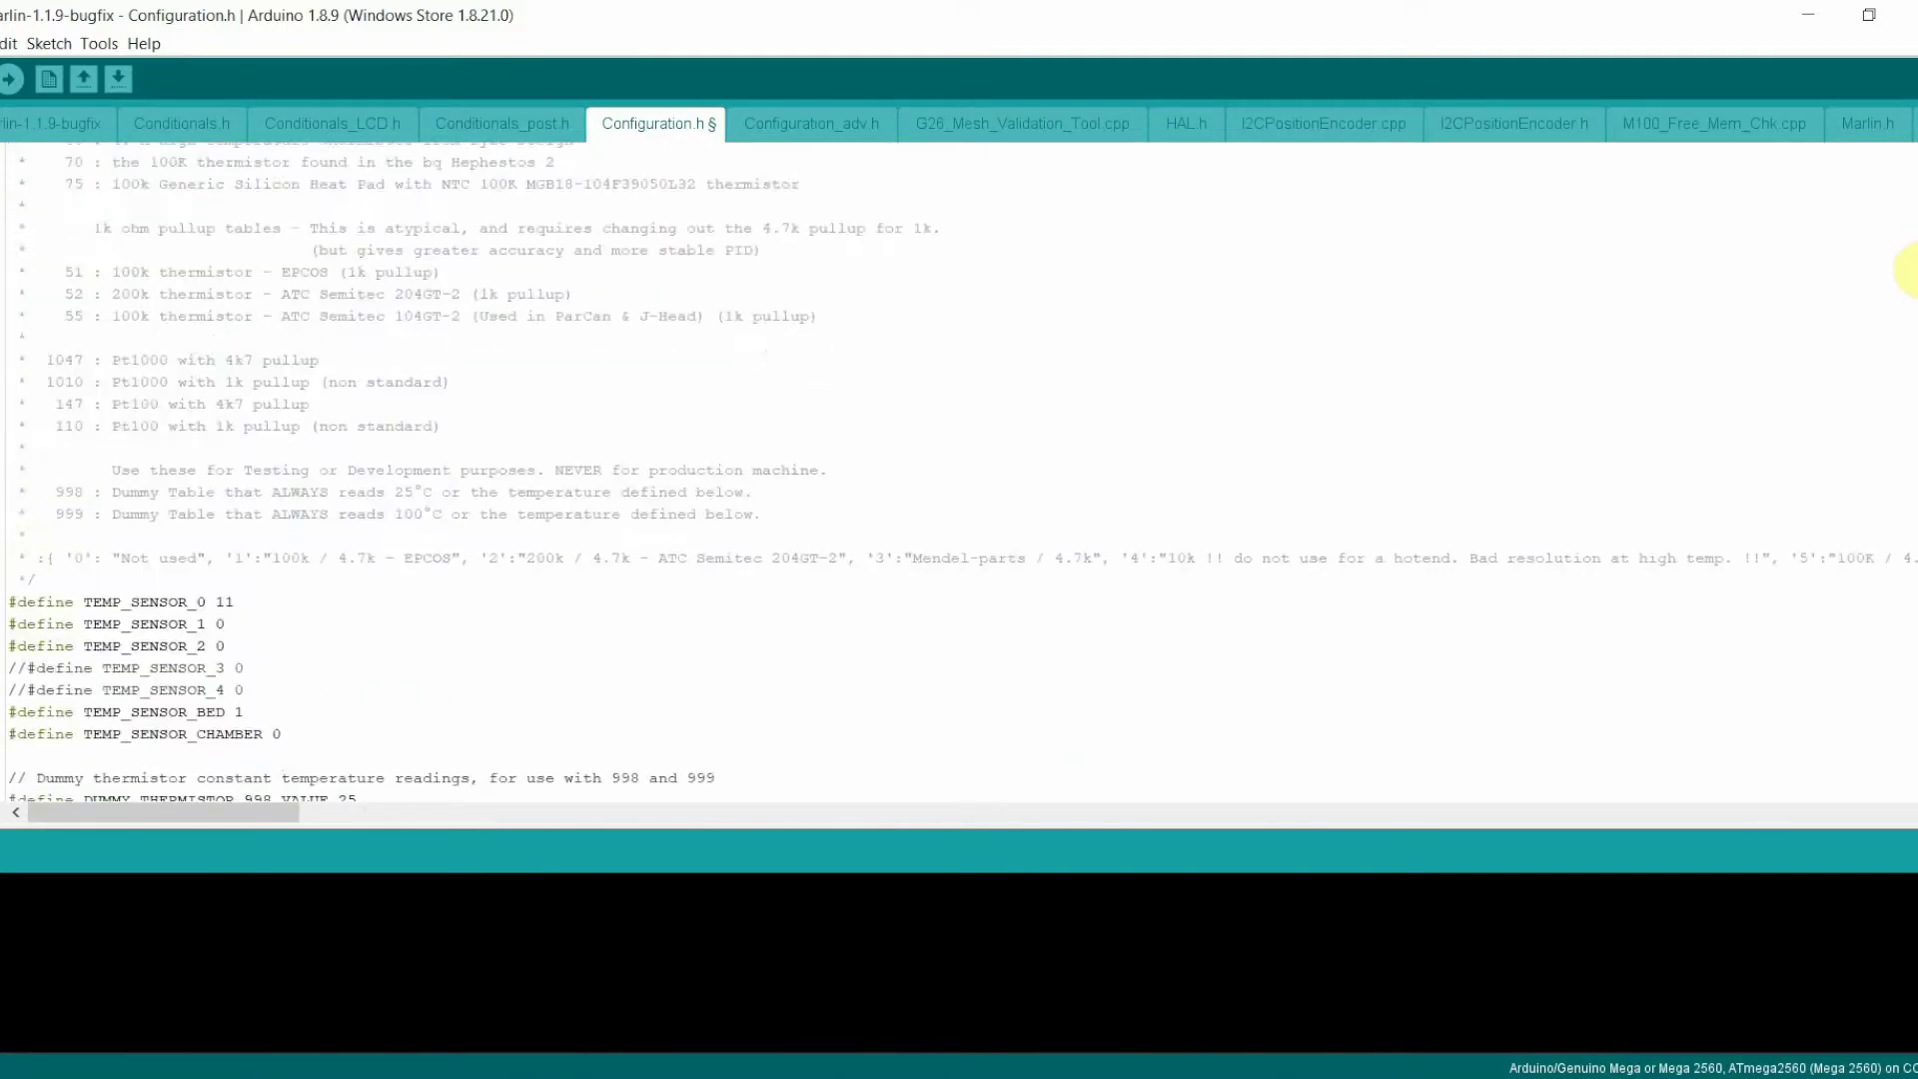
left_click_drag(1913, 340, 1911, 410)
scroll(650, 549, "down", 3)
scroll(650, 548, "up", 1)
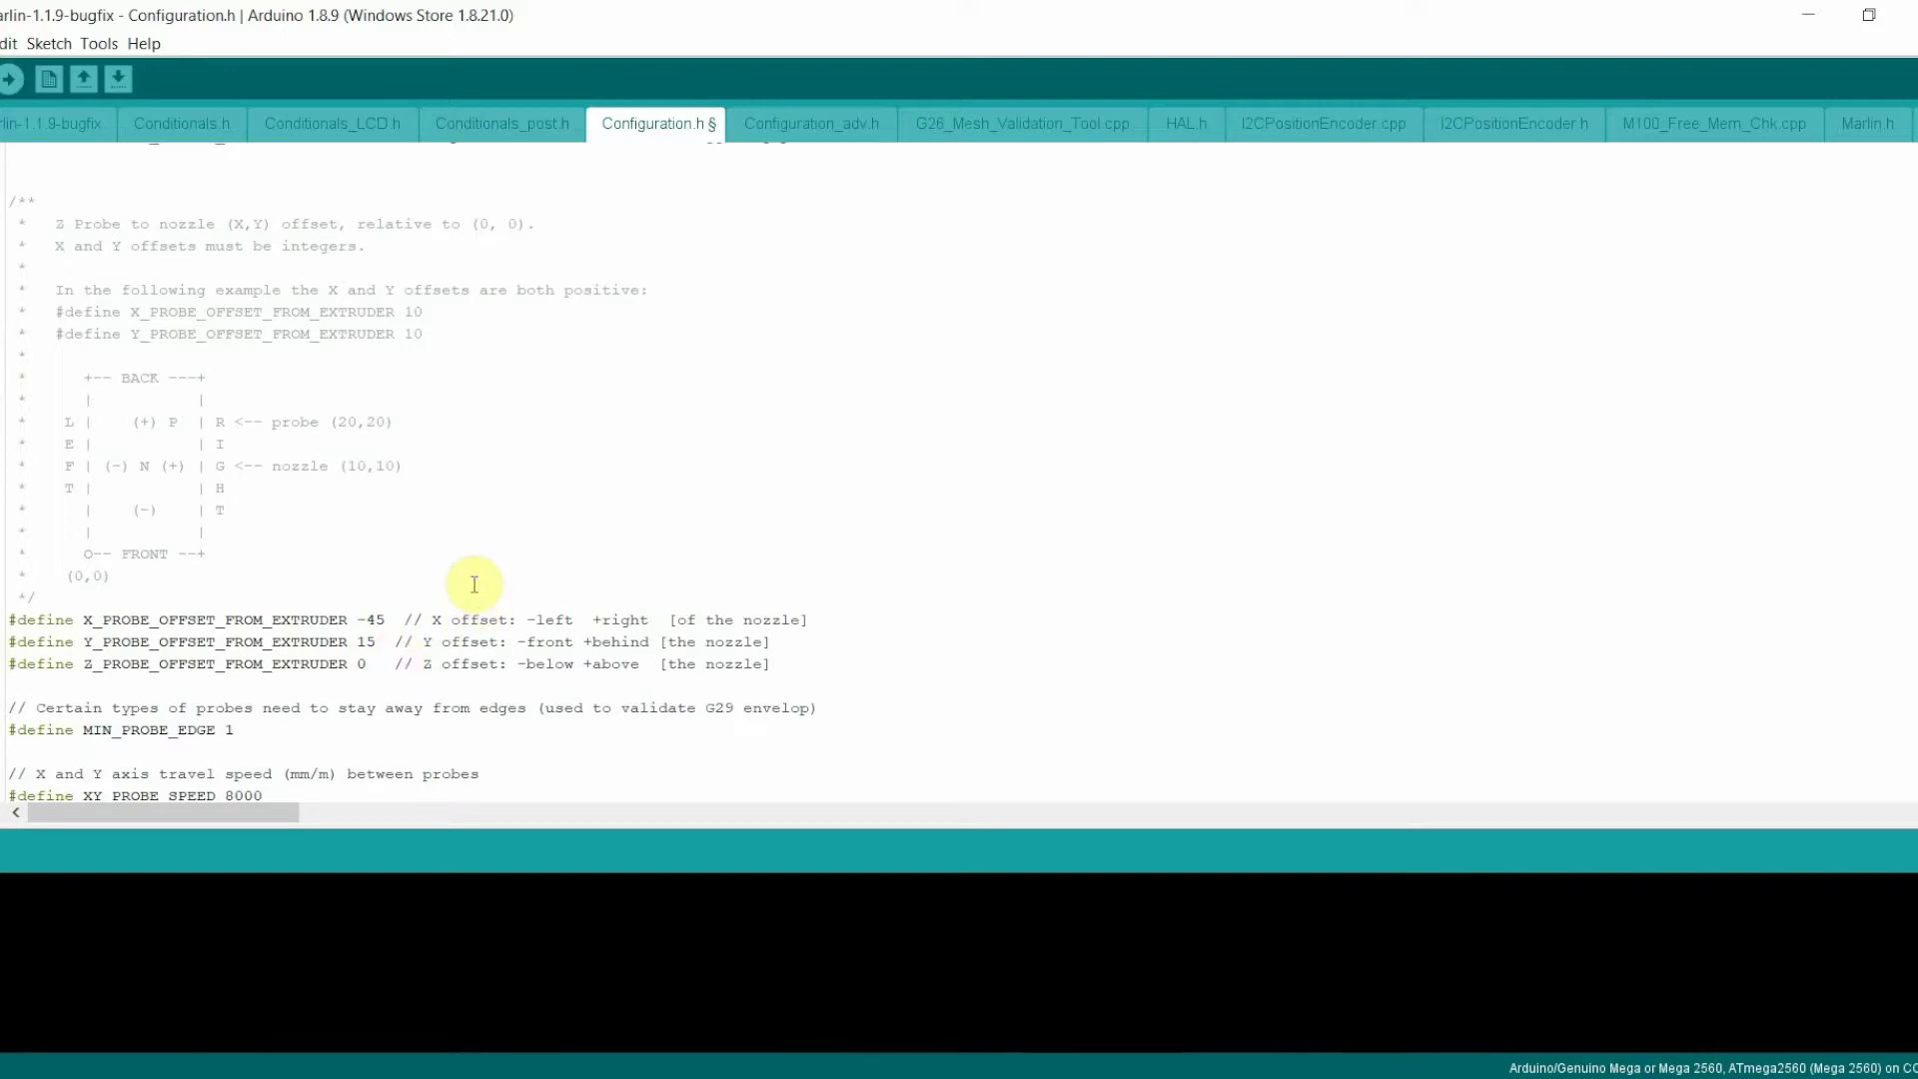
key("BackSpace")
type("-1.")
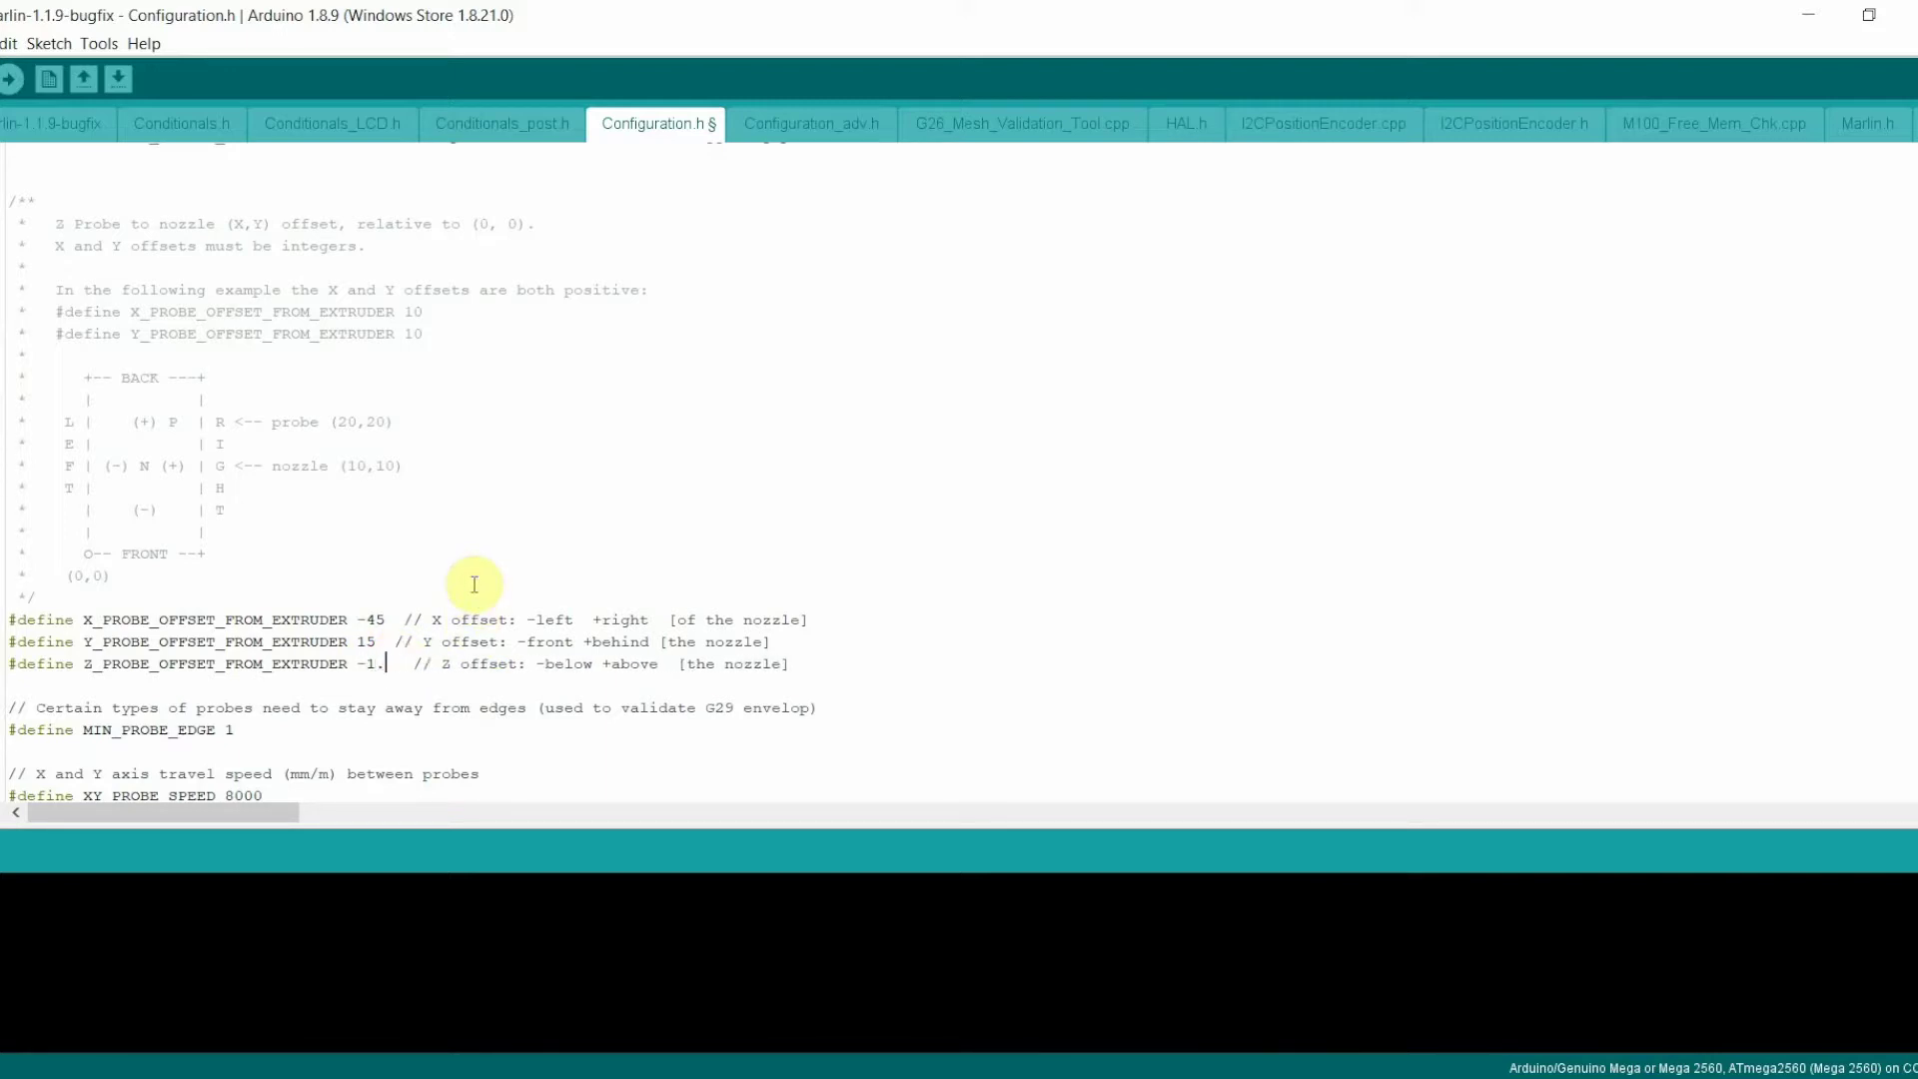
type("09")
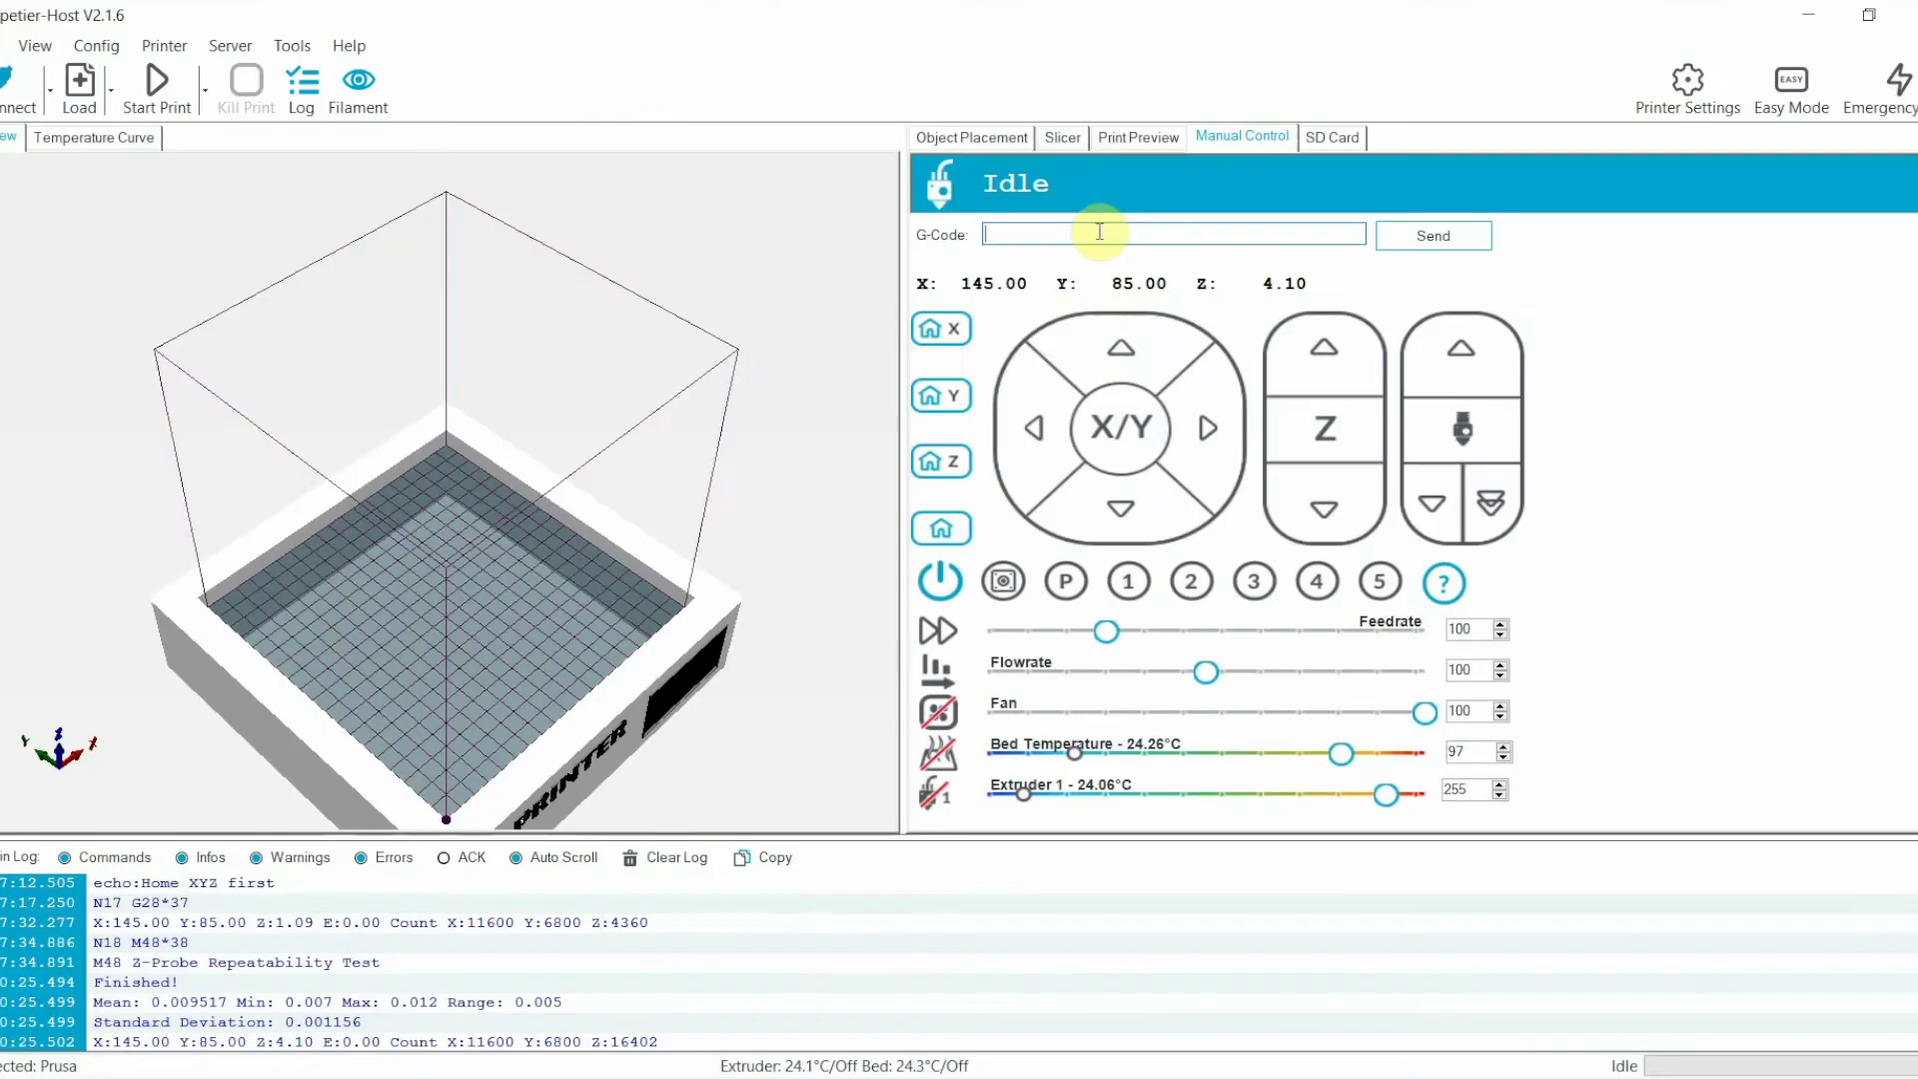
- Run M48 and confirm range 0.005 and standard deviation 0.001156 in the log
left_click(1099, 232)
type("M48")
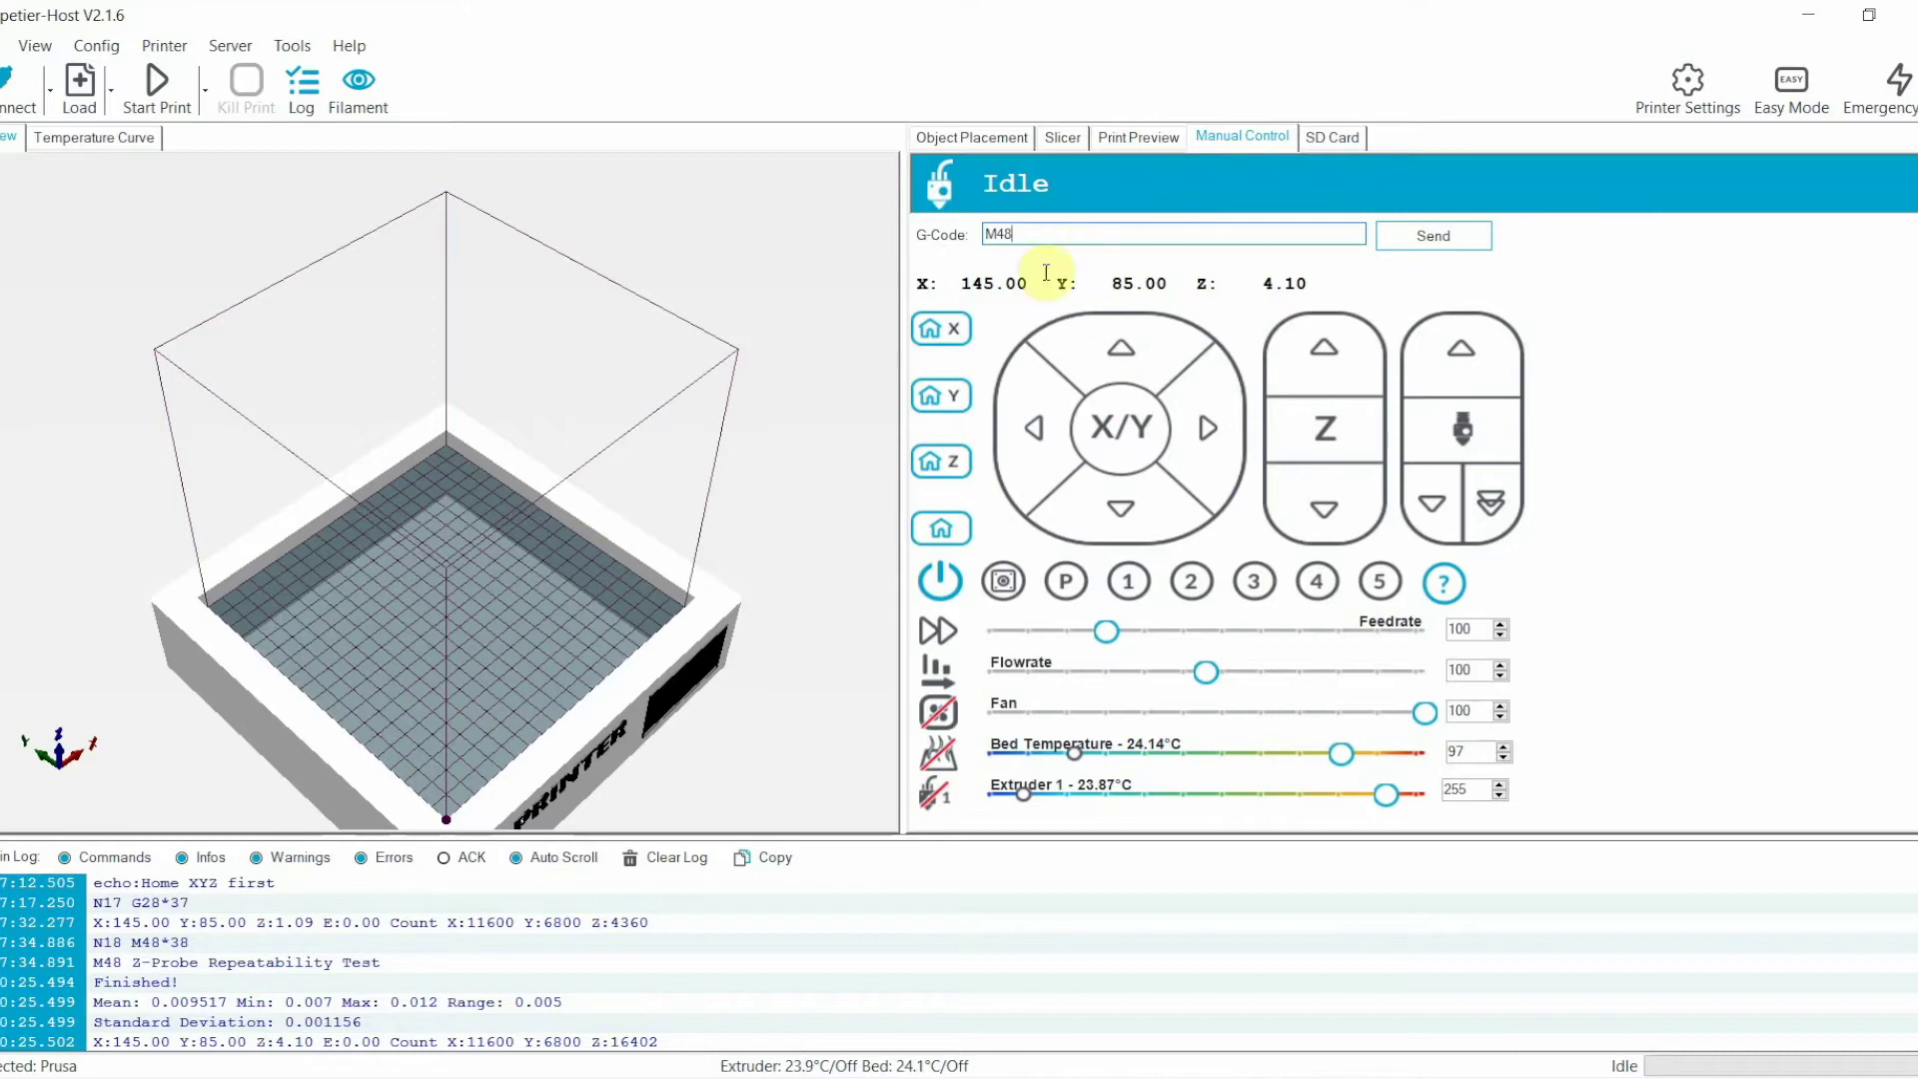
left_click(248, 984)
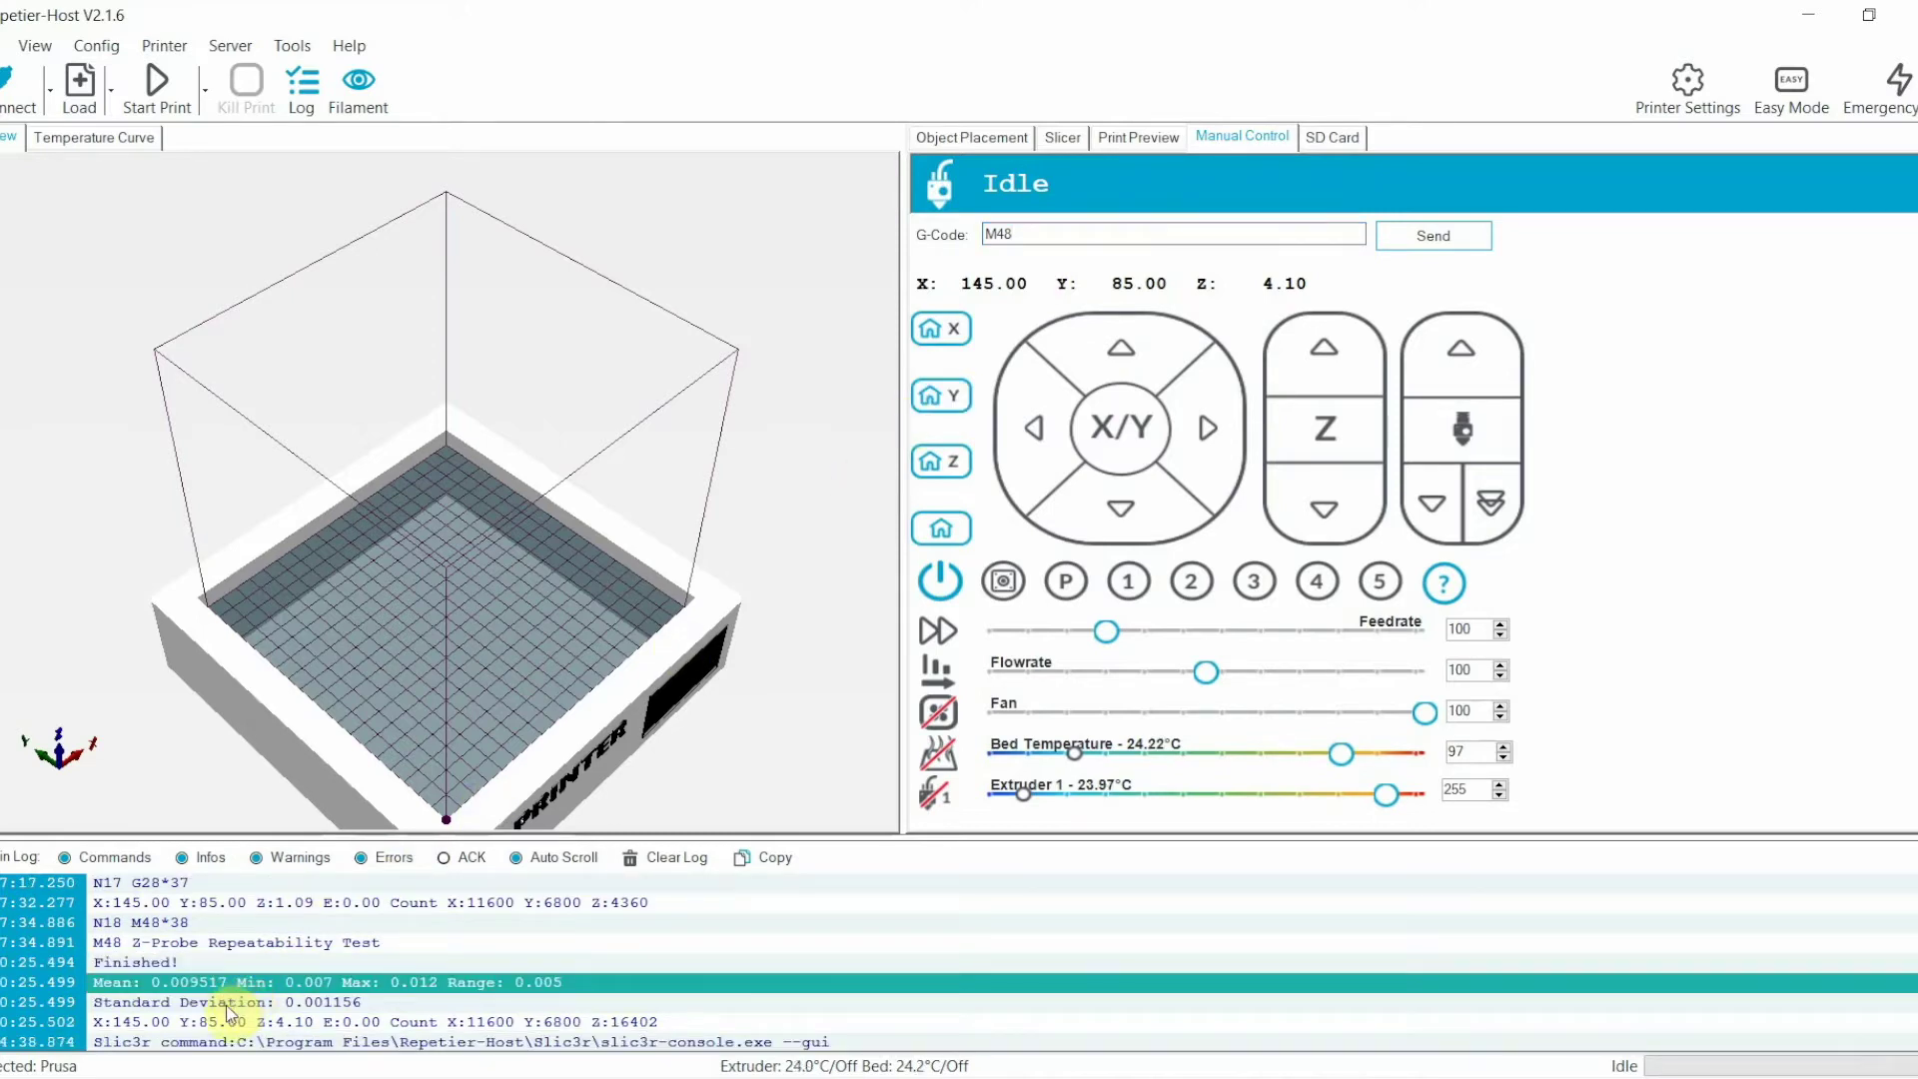
left_click(226, 1002)
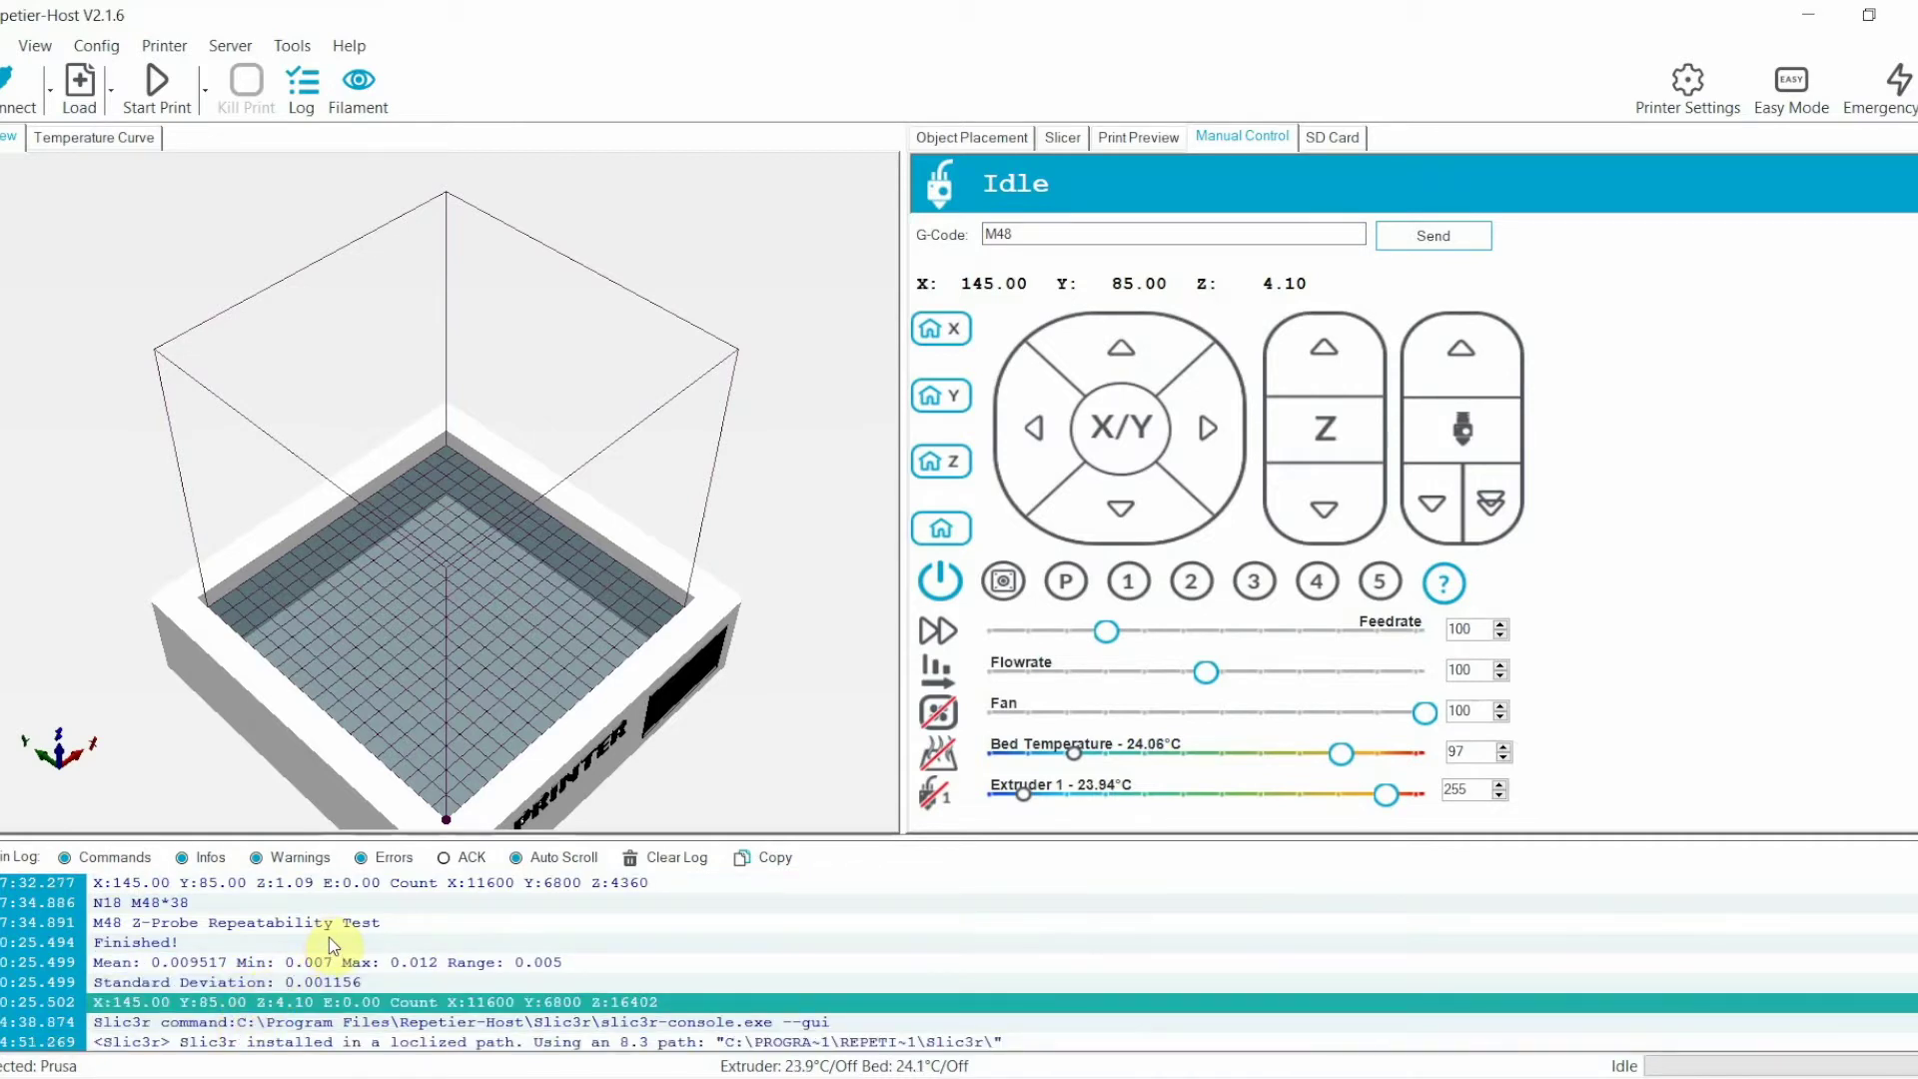
left_click(250, 962)
scroll(245, 984, "up", 1)
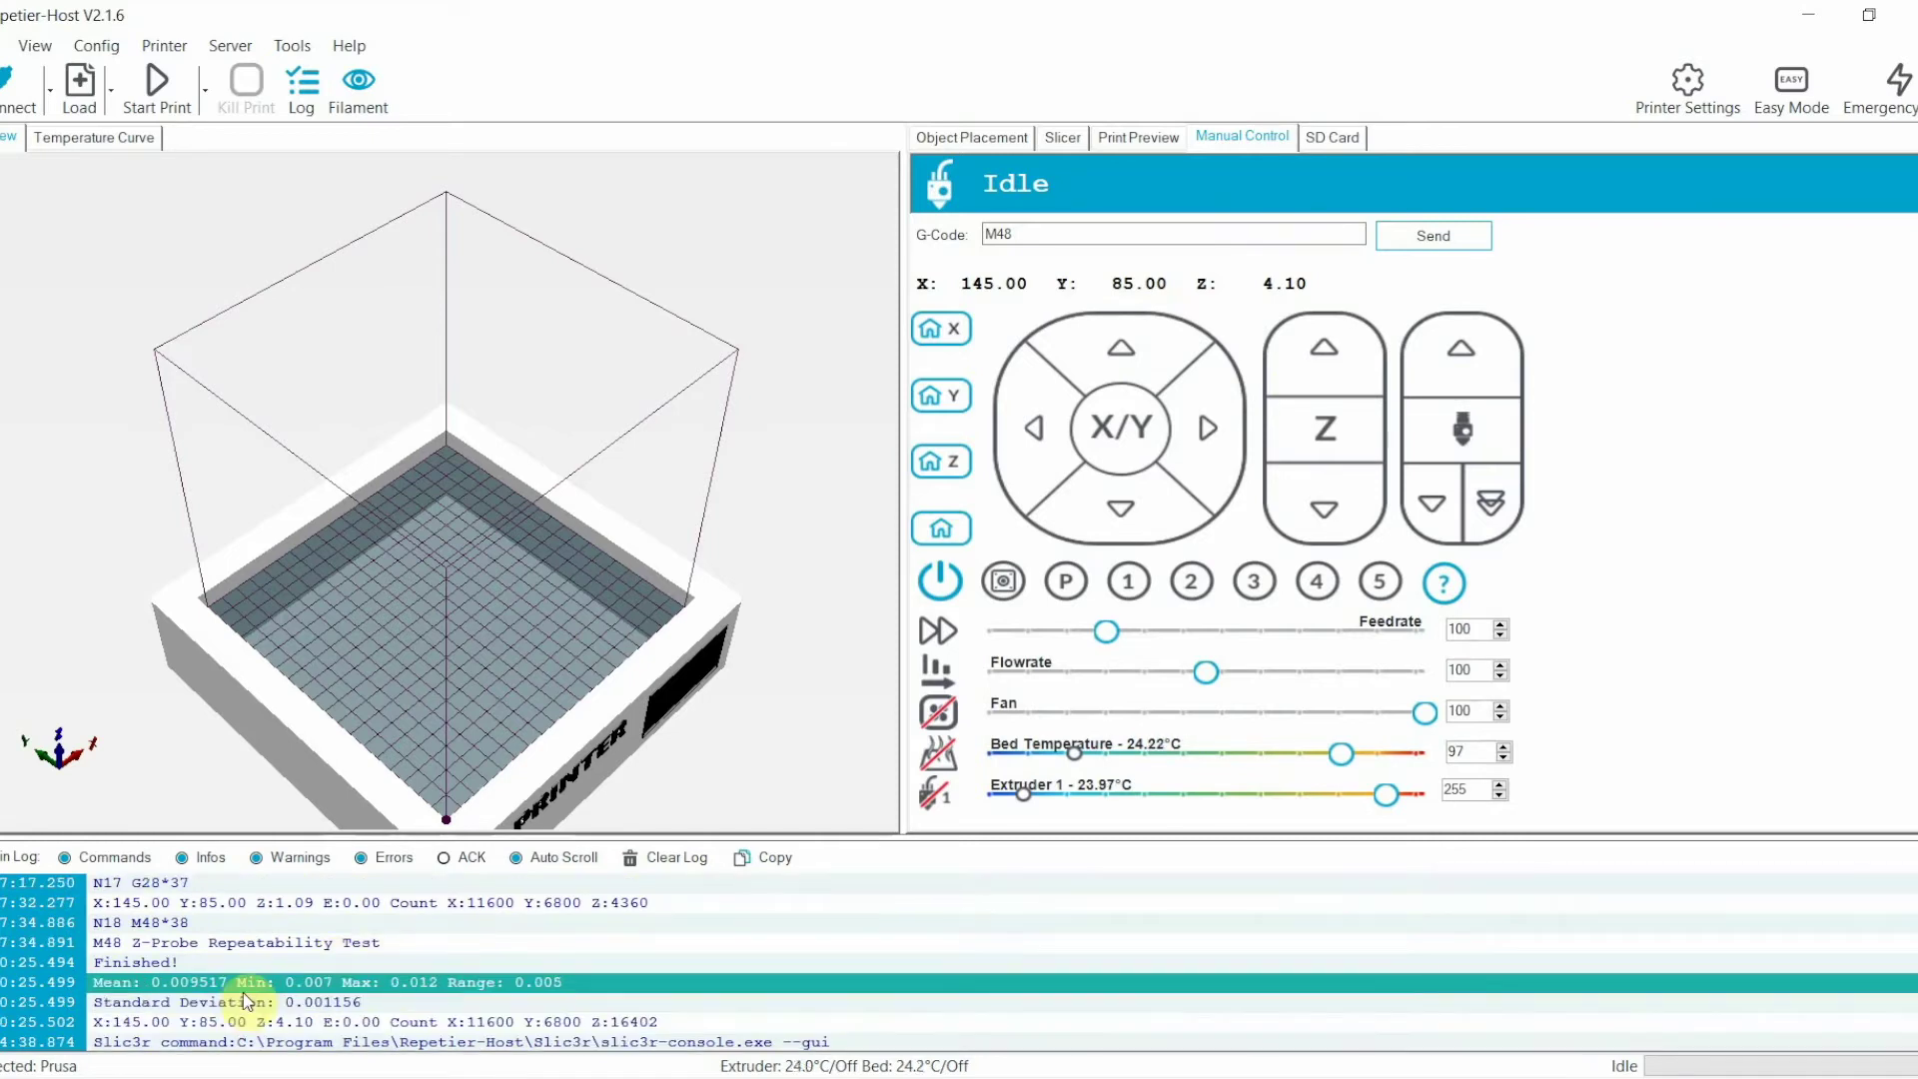
left_click(228, 1003)
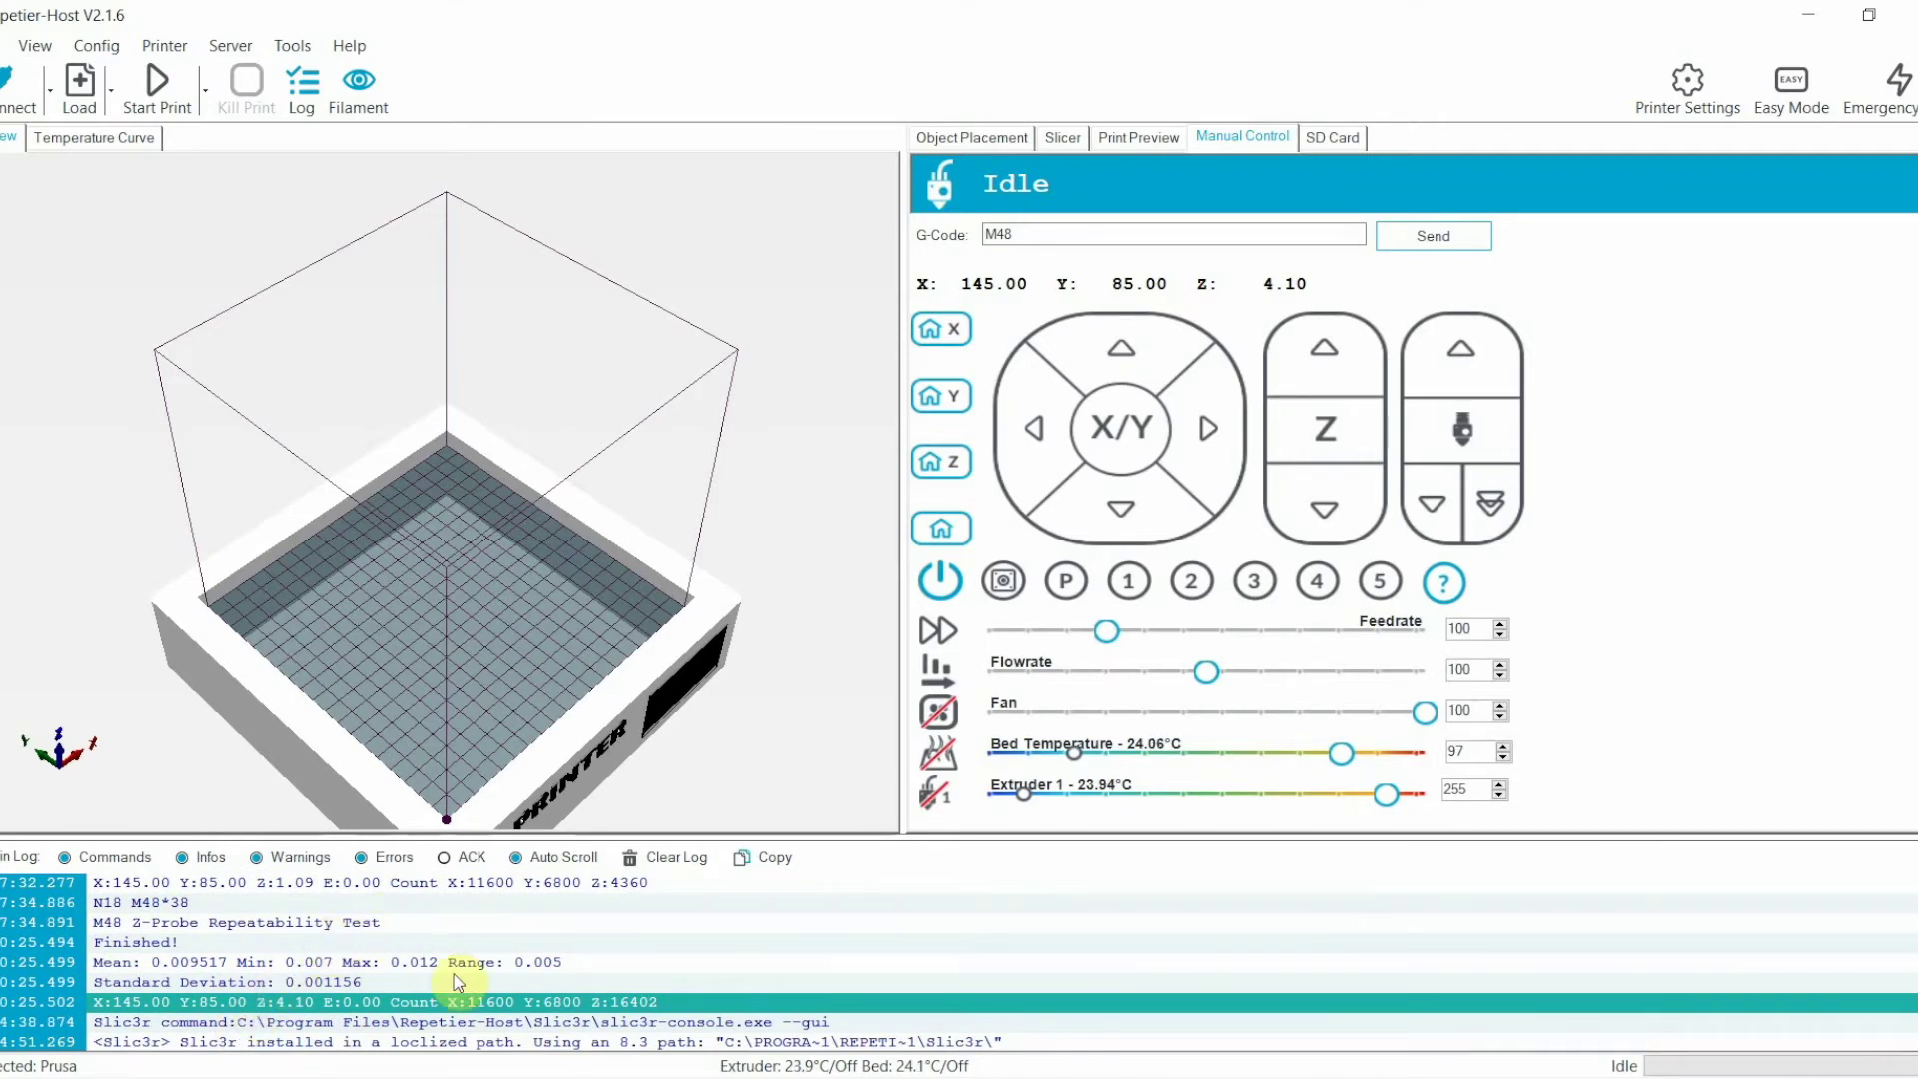
scroll(453, 974, "up", 1)
left_click(379, 984)
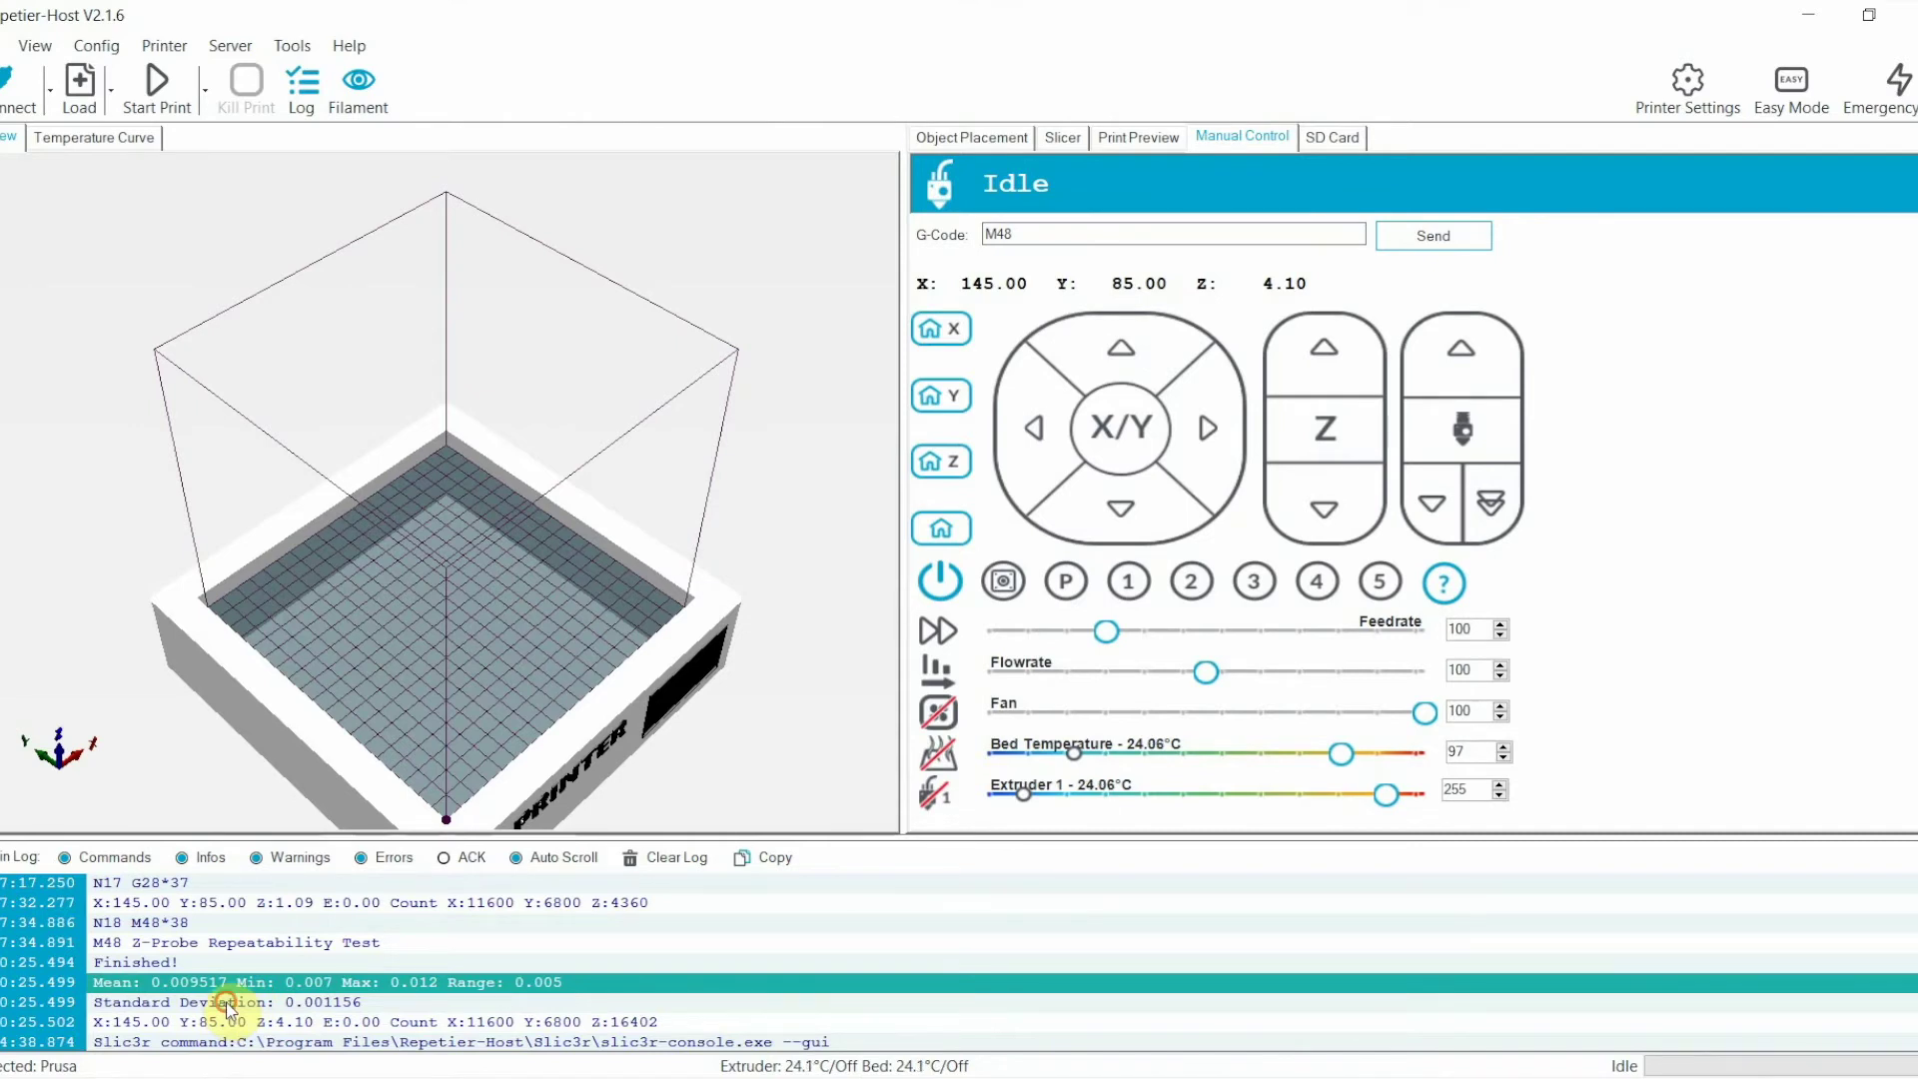
left_click(238, 1003)
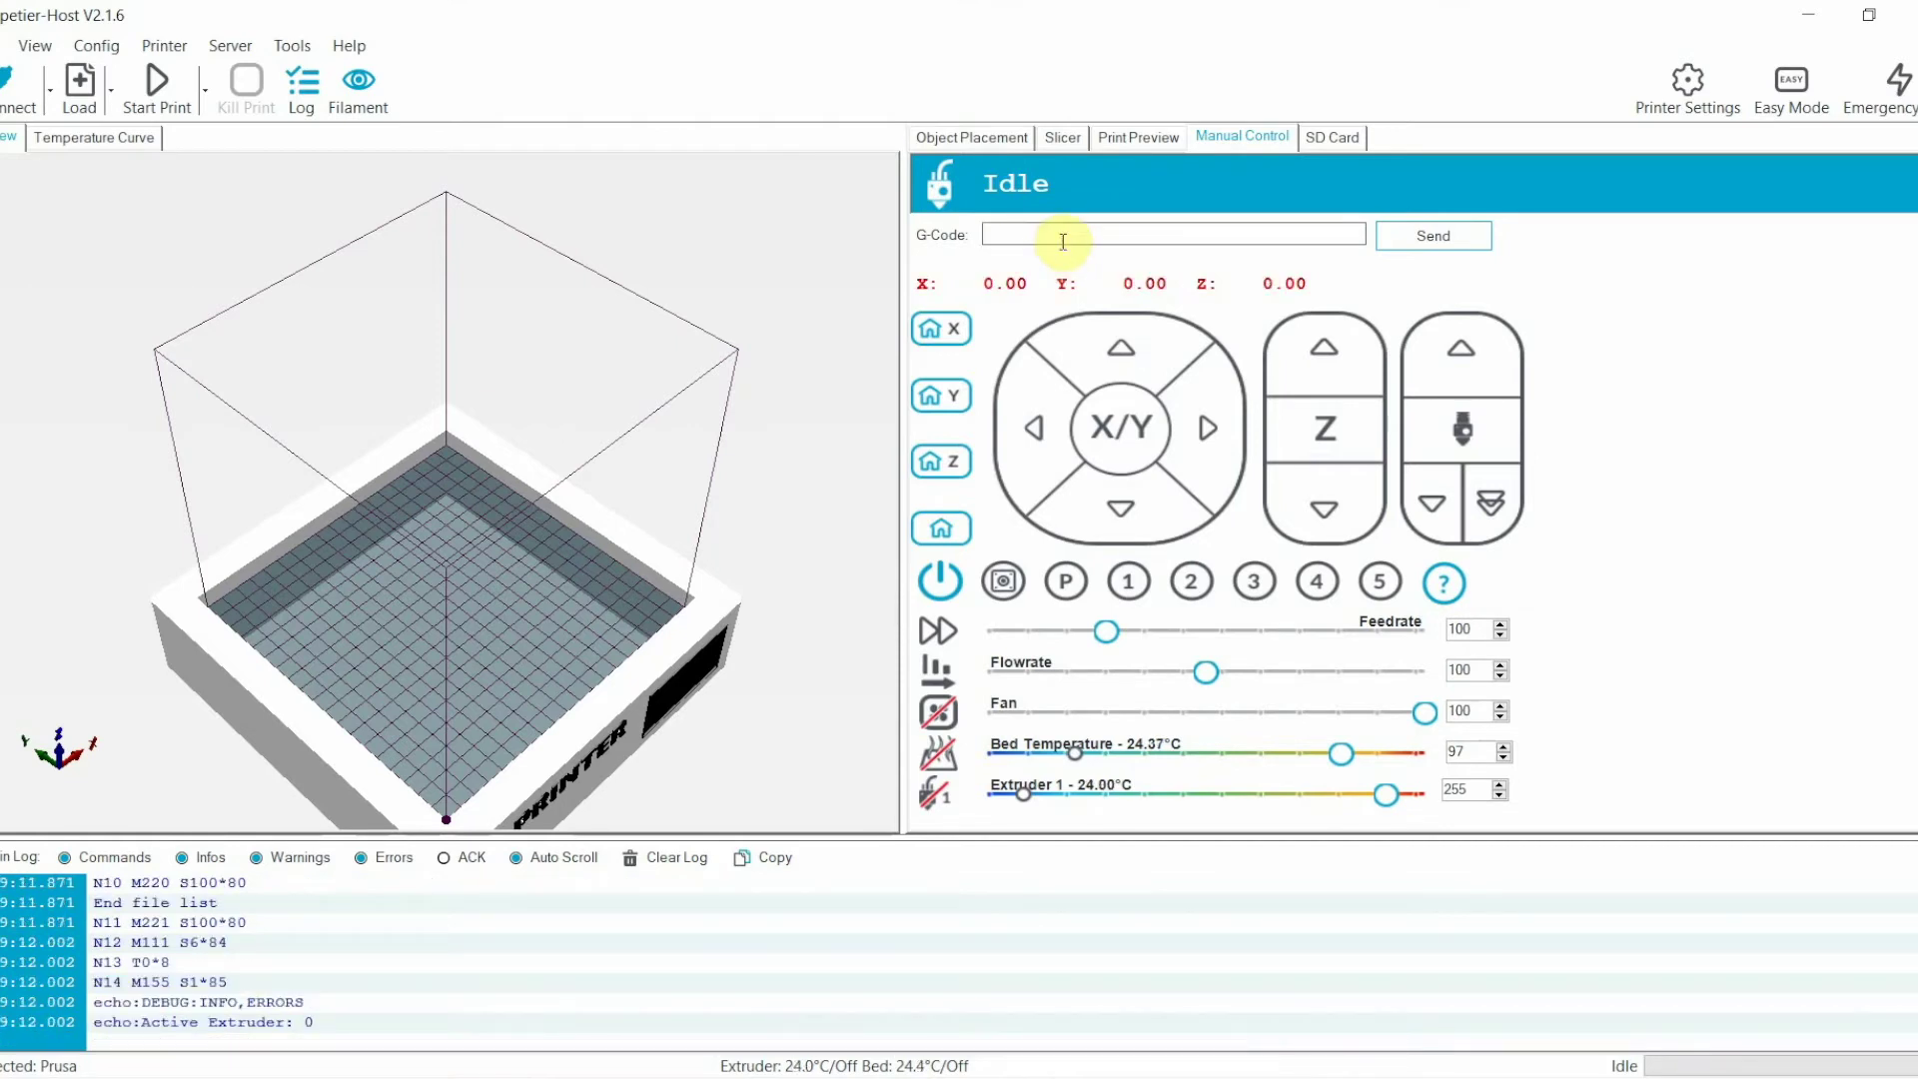
left_click(1061, 238)
- Load stored settings with M501, then run G29 auto bed levelling
type("M501")
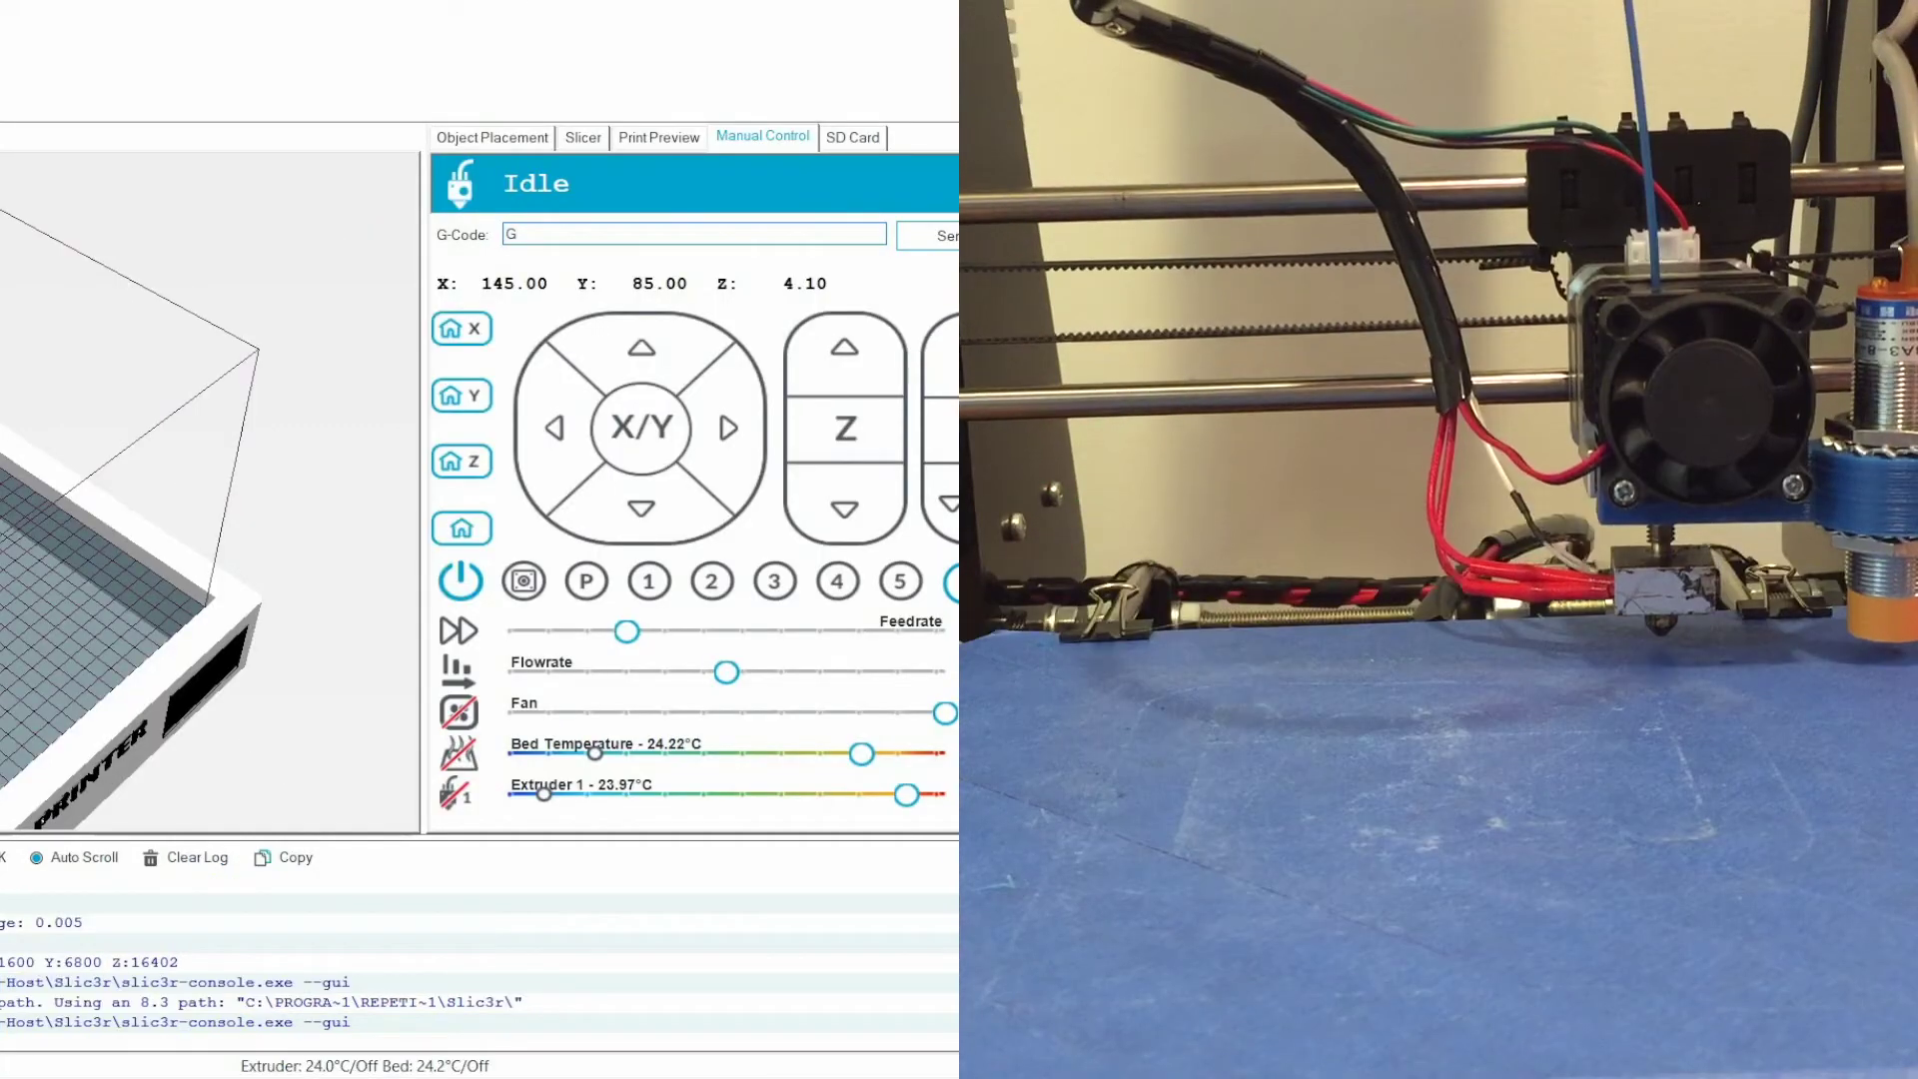
type("9")
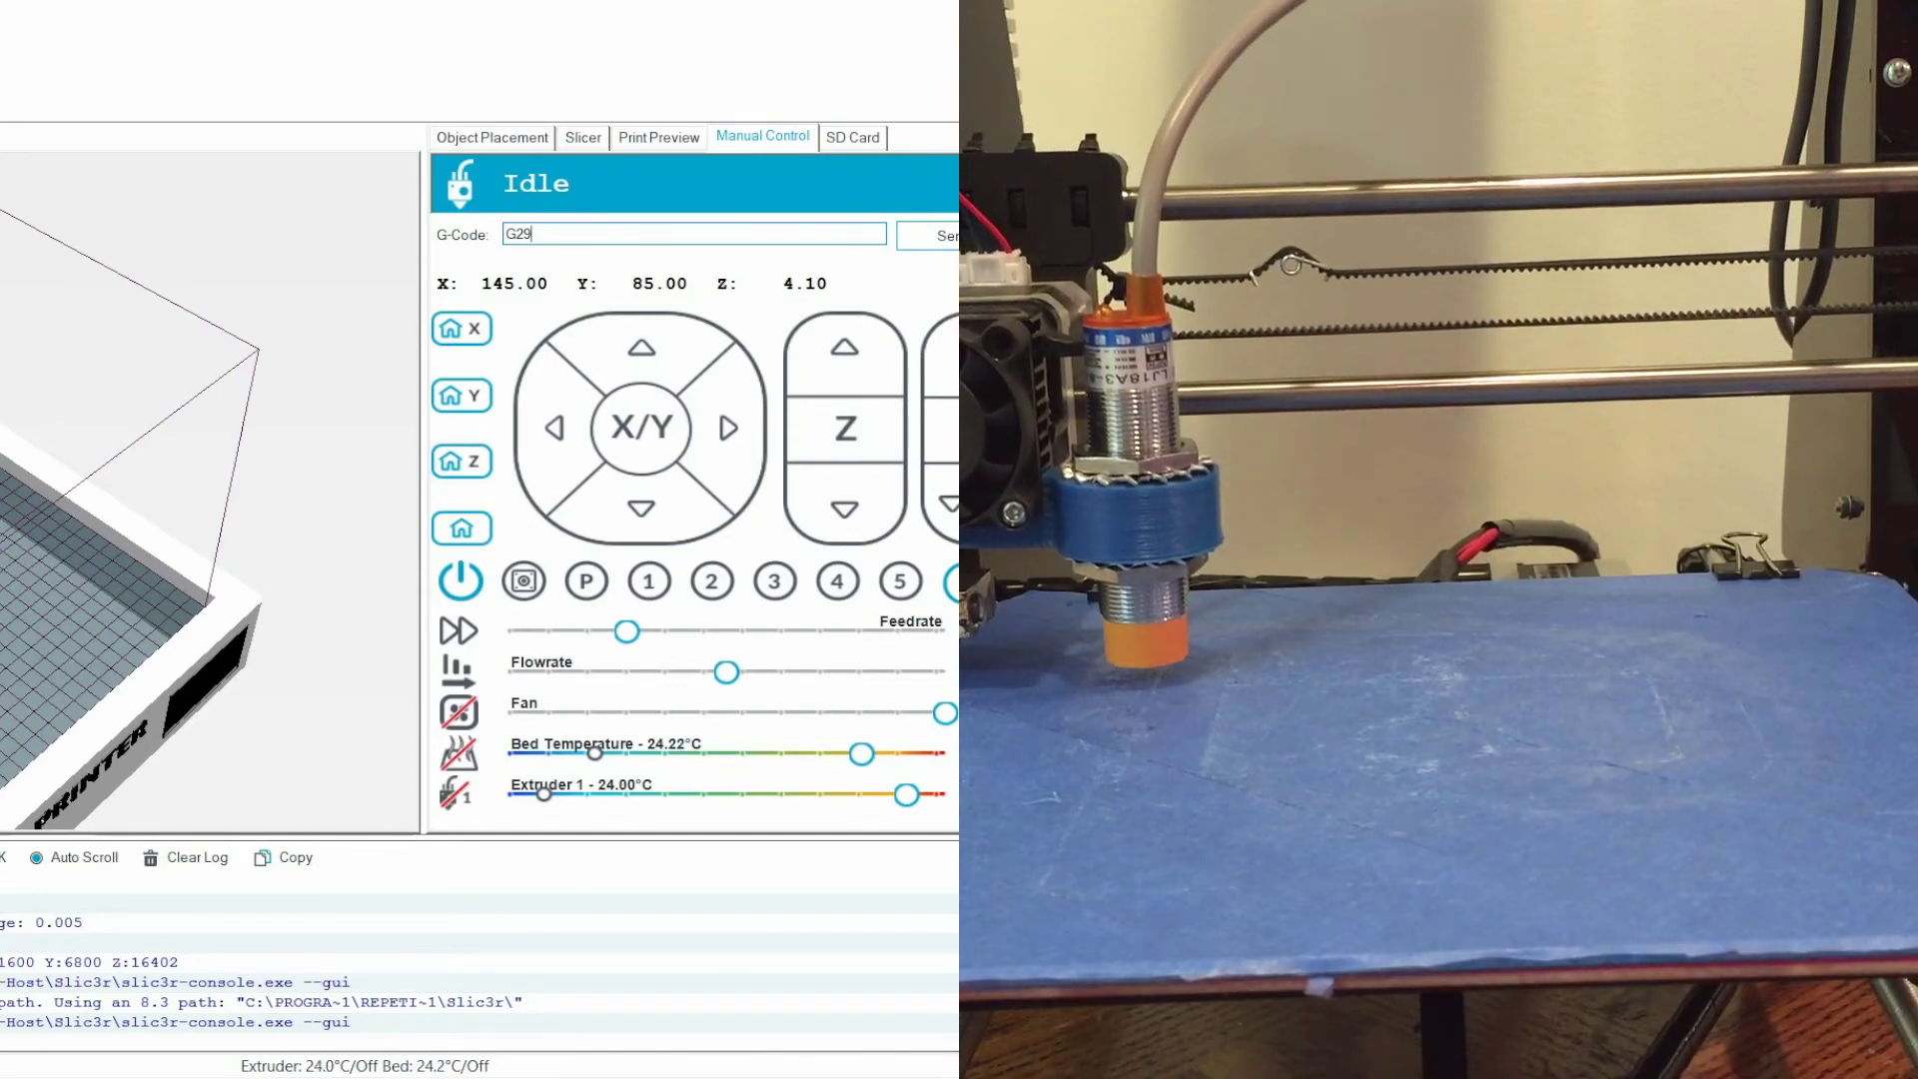
key("Return")
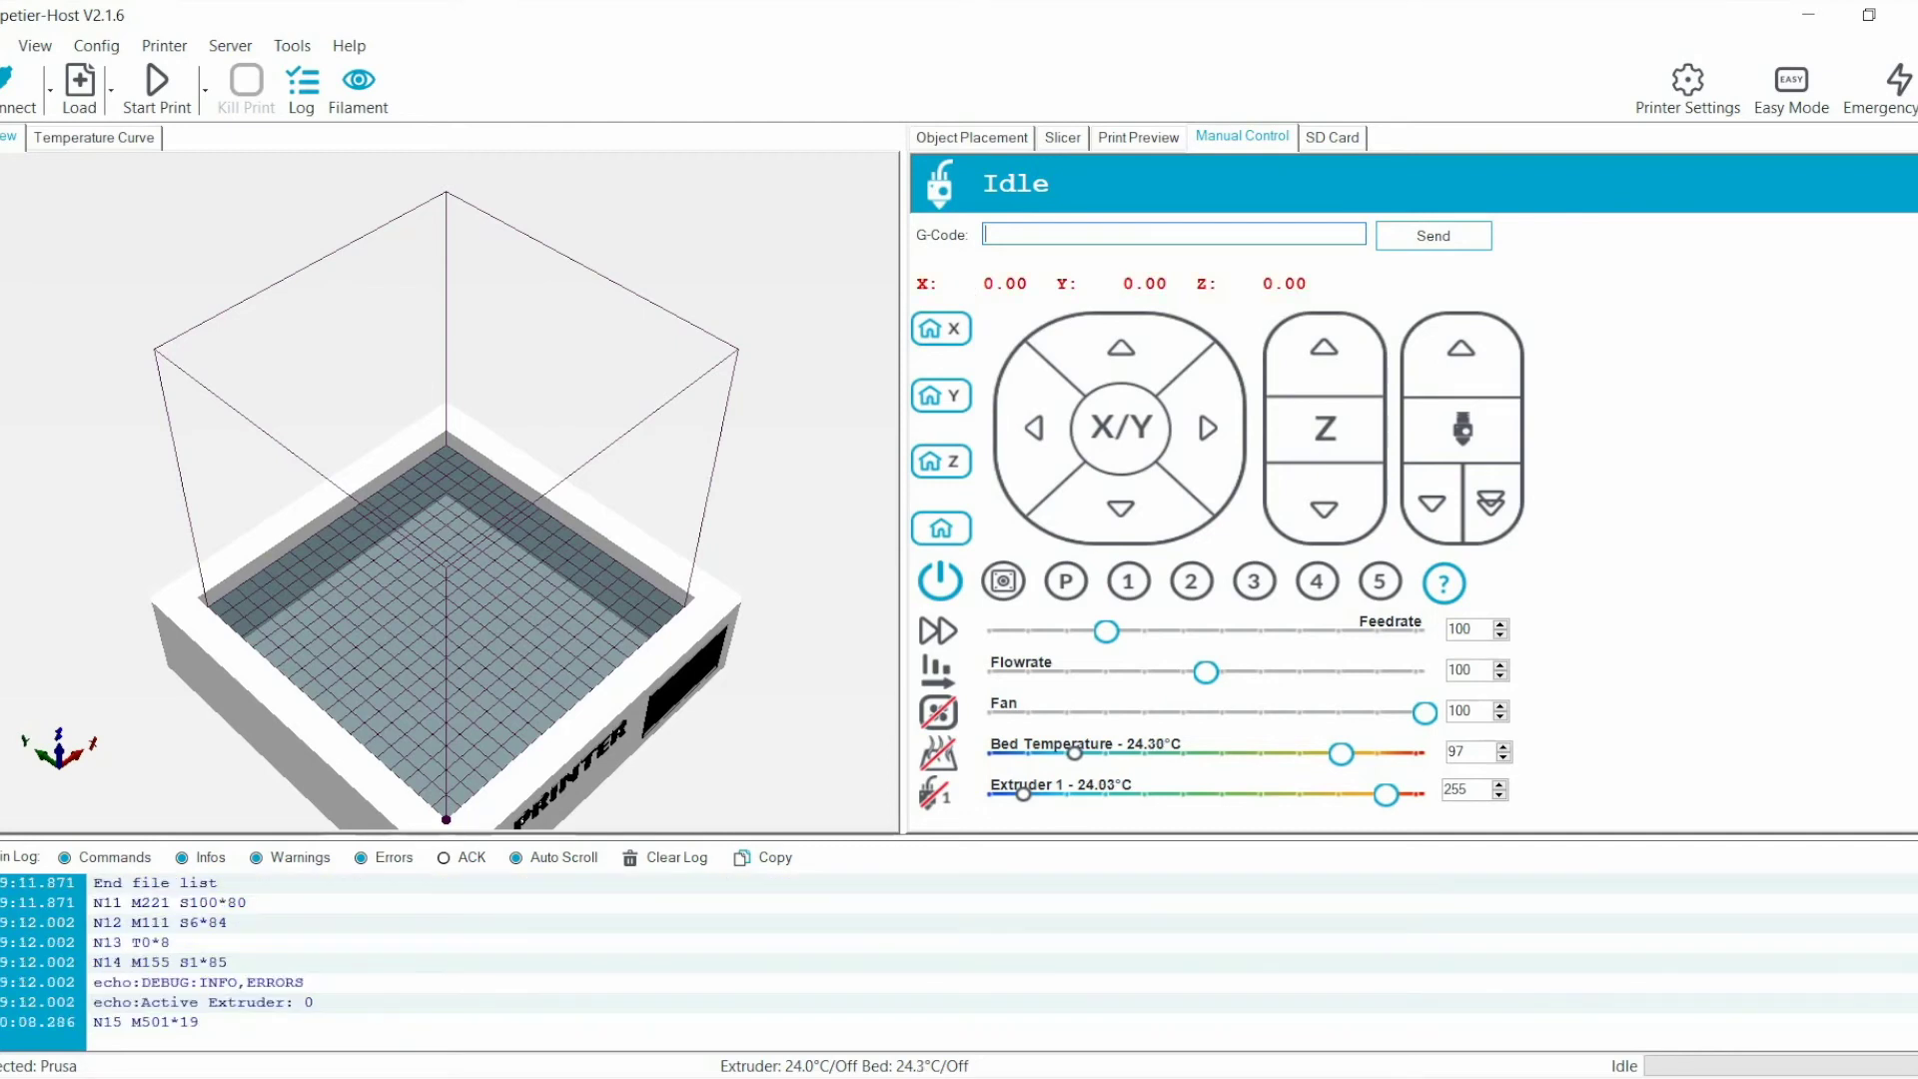
- Enter M500 in the G-Code field to store the levelling results
type("M500")
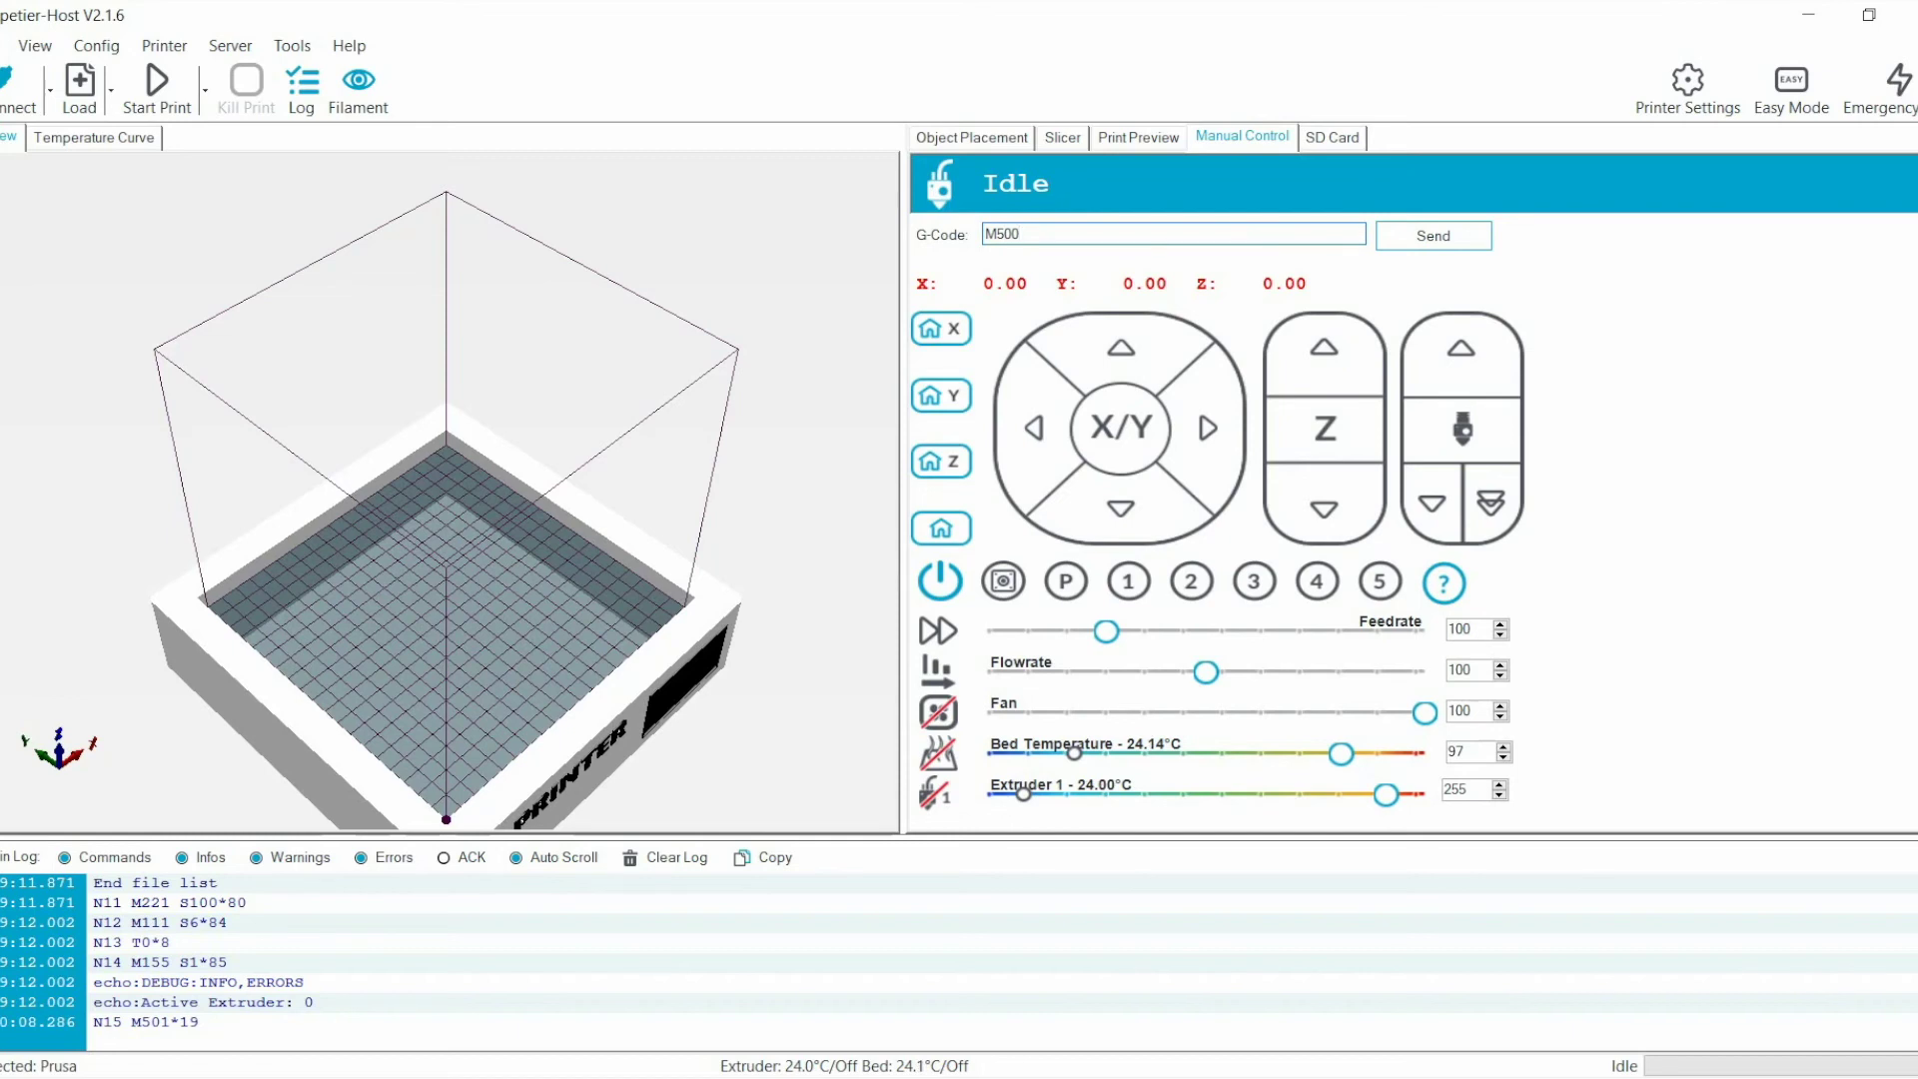